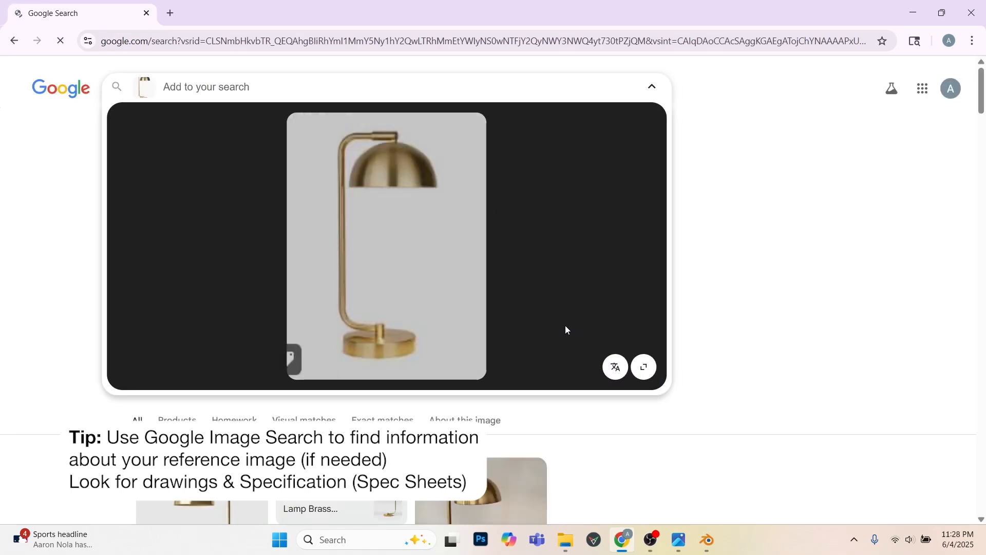
Open the Gold Task Lamp, 15" product page from the image search's product matches and view its specifications.
{"action": "left_click", "coordinate": [184, 418]}
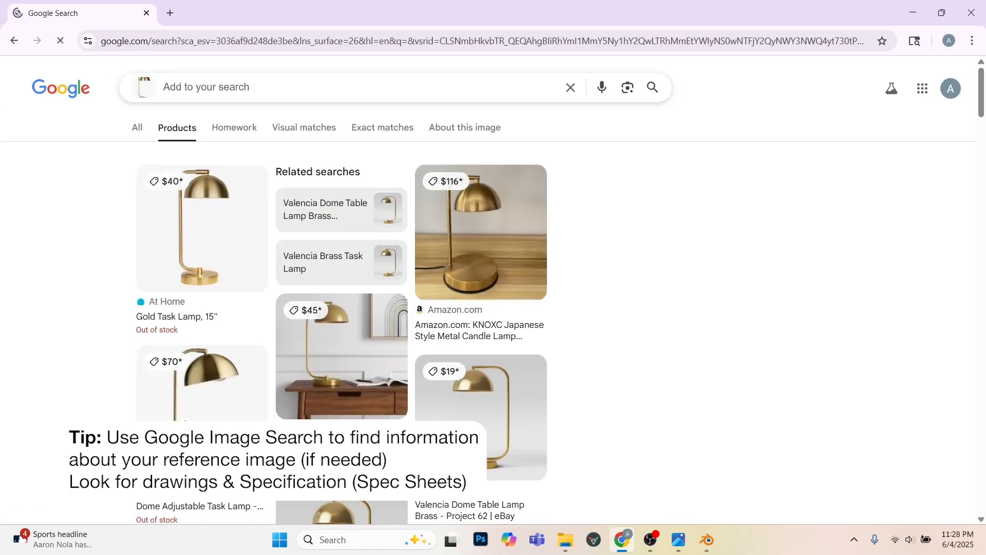
{"action": "left_click", "coordinate": [219, 230]}
{"action": "left_click", "coordinate": [887, 424]}
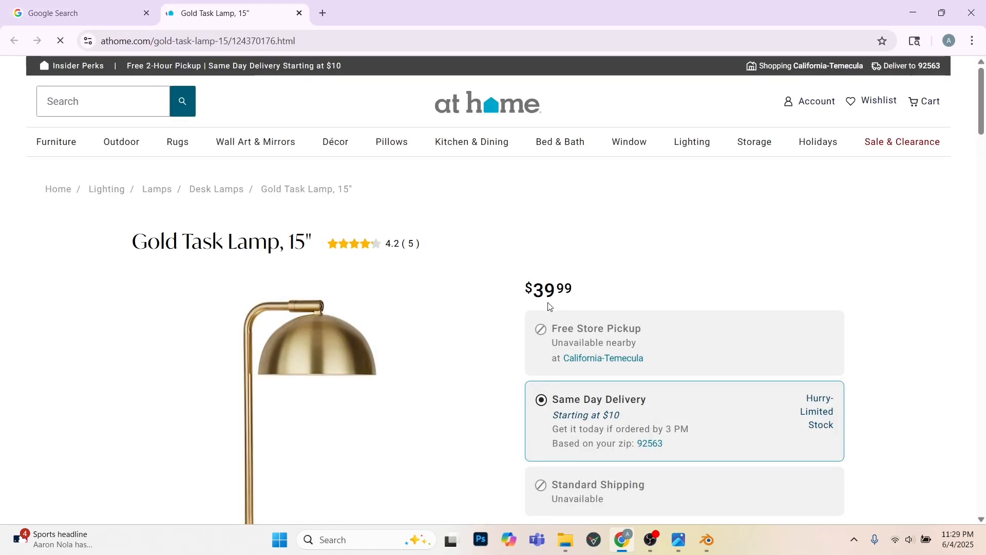
{"action": "scroll", "coordinate": [561, 299], "scroll_direction": "down", "scroll_amount": 10}
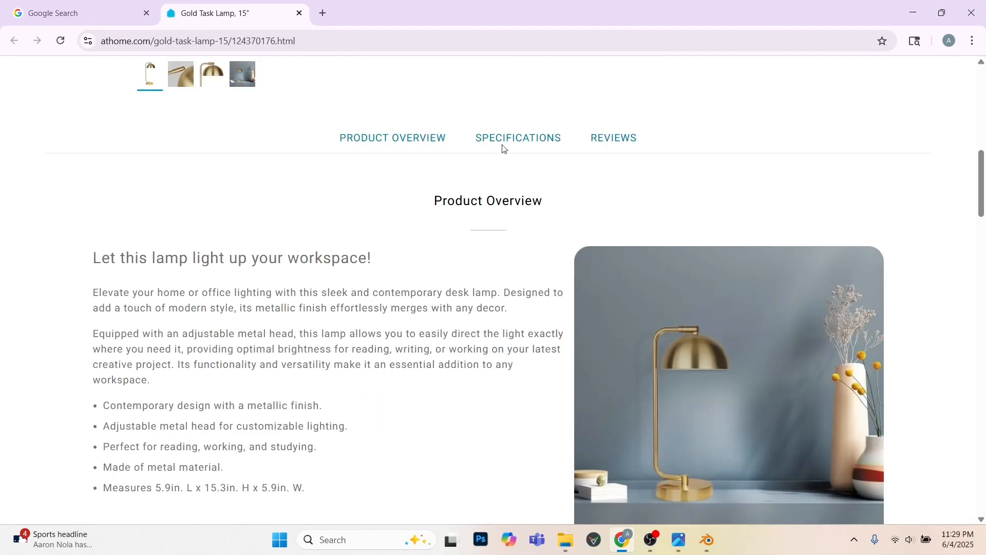
{"action": "left_click", "coordinate": [502, 149]}
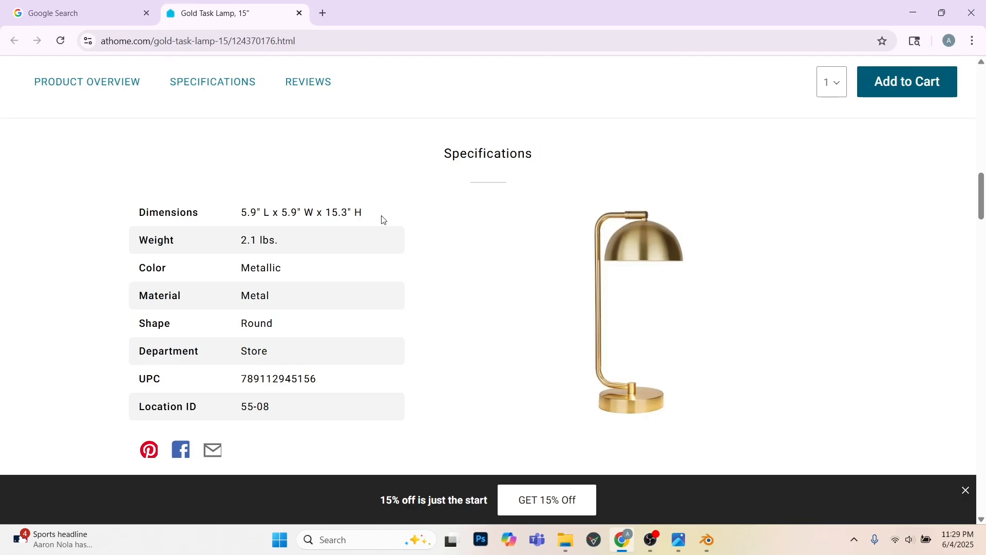
Switch to Blender and delete all default objects from the scene.
{"action": "key", "text": "alt+Tab"}
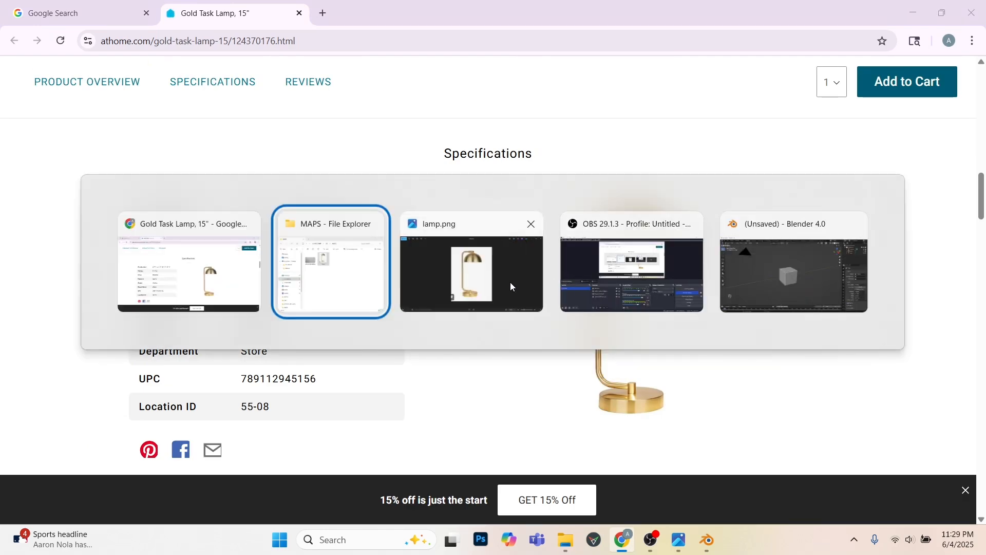
{"action": "left_click", "coordinate": [743, 269]}
{"action": "middle_click_drag", "start_coordinate": [501, 271], "coordinate": [450, 260]}
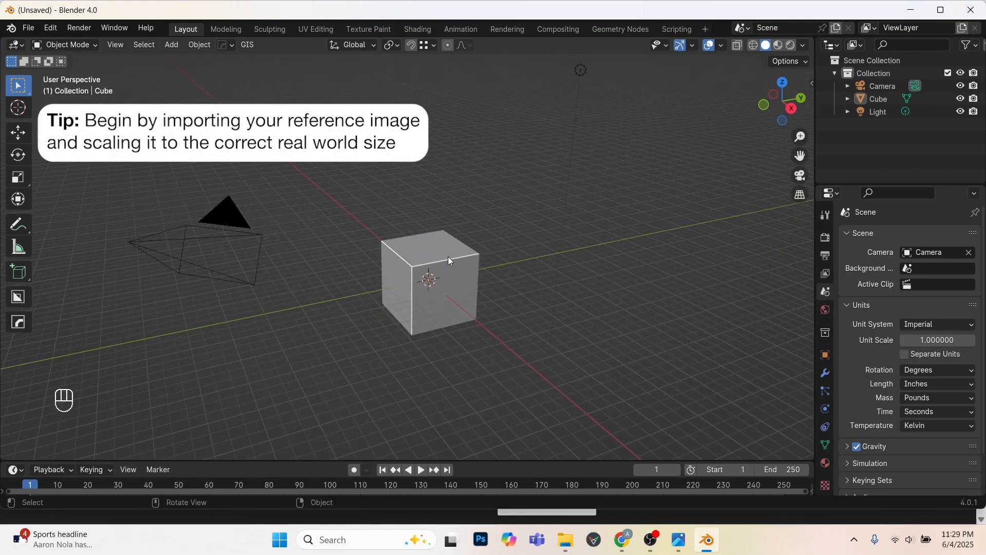
{"action": "key", "text": "a"}
{"action": "key", "text": "x"}
{"action": "left_click", "coordinate": [429, 280]}
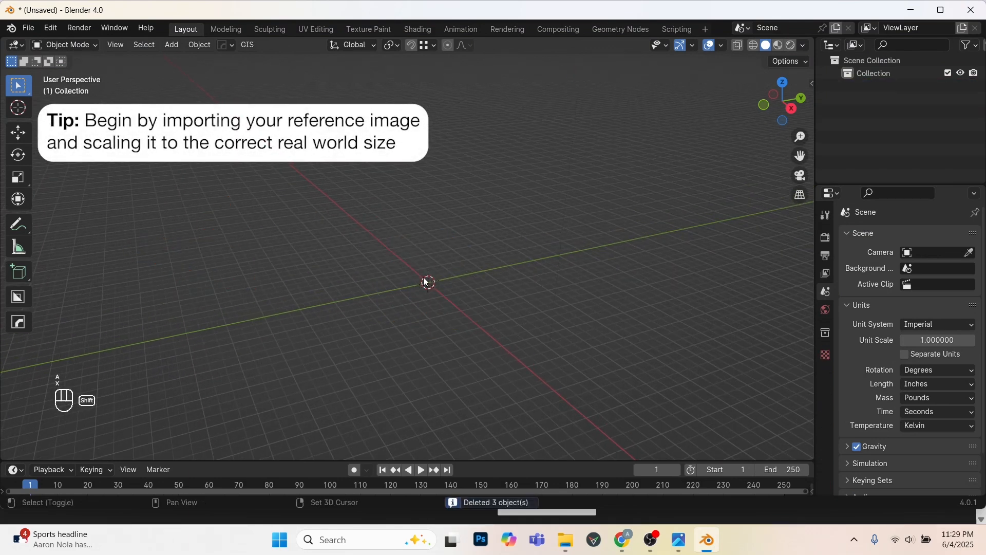
Import lamp.png from the 3D project's MAPS folder as an image plane.
{"action": "key", "text": "shift+a"}
{"action": "mouse_move", "coordinate": [407, 397]}
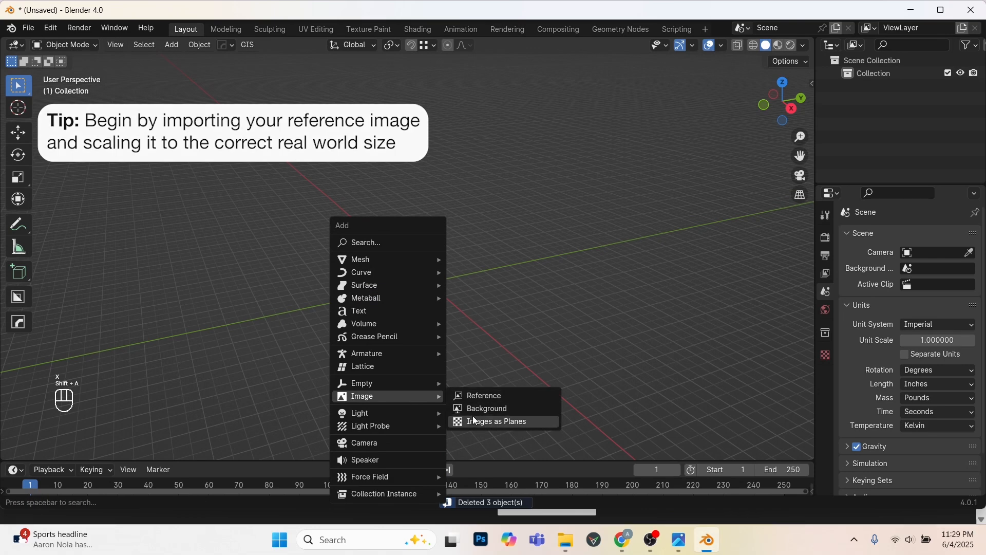
{"action": "left_click", "coordinate": [474, 420]}
{"action": "double_click", "coordinate": [226, 180]}
{"action": "double_click", "coordinate": [221, 182]}
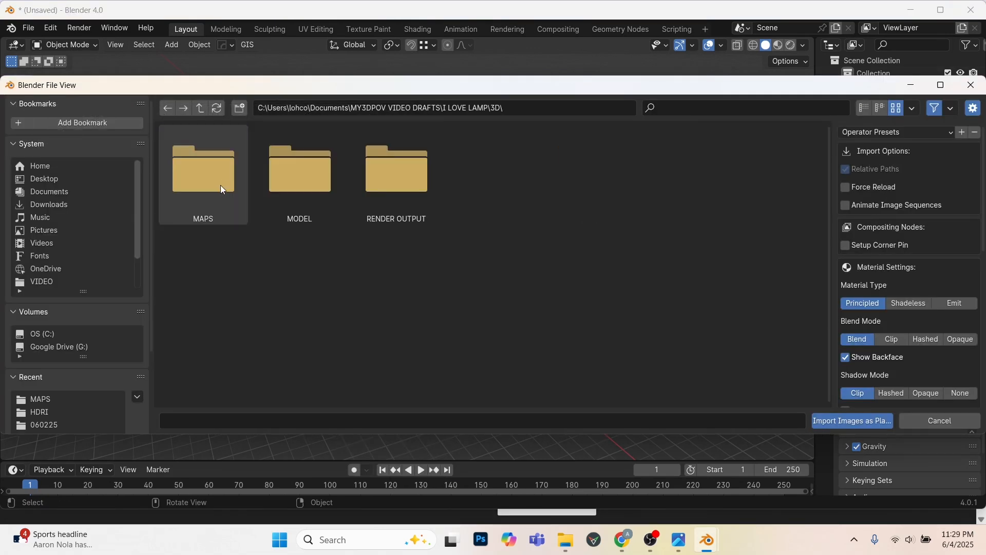
{"action": "double_click", "coordinate": [219, 183]}
{"action": "left_click", "coordinate": [339, 205]}
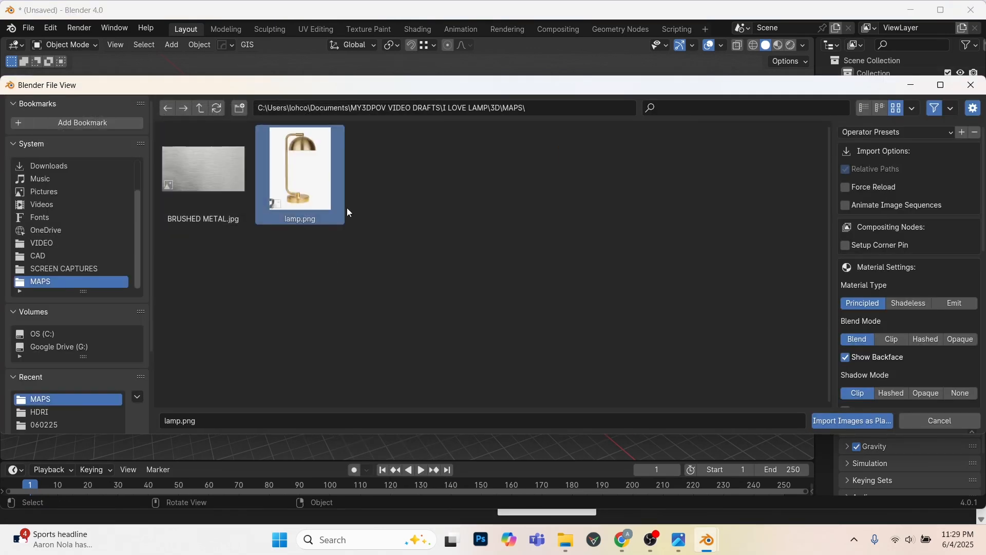
{"action": "left_click", "coordinate": [841, 417]}
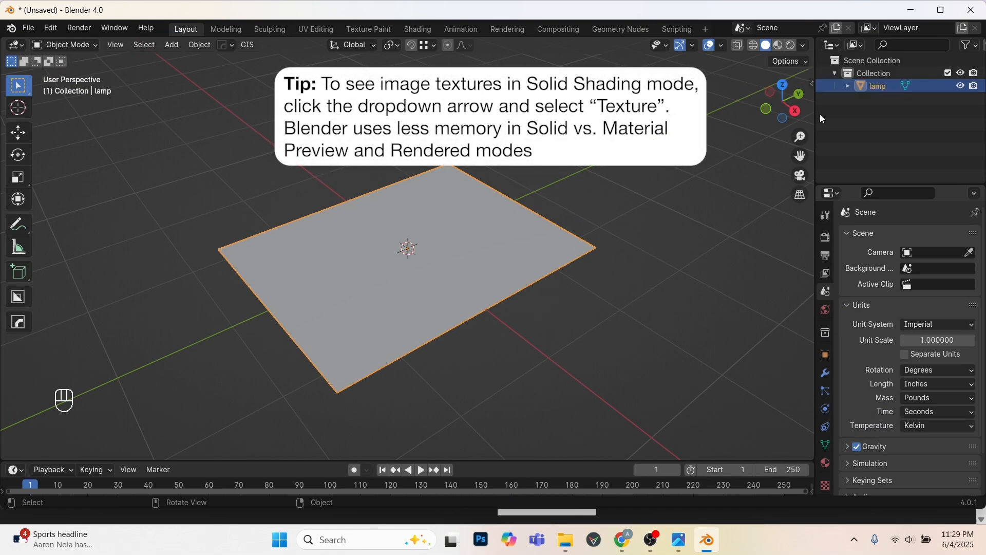
Set the solid shading colour to Texture, preview the rendered mode, and leave the viewport in Material Preview.
{"action": "left_click", "coordinate": [802, 45]}
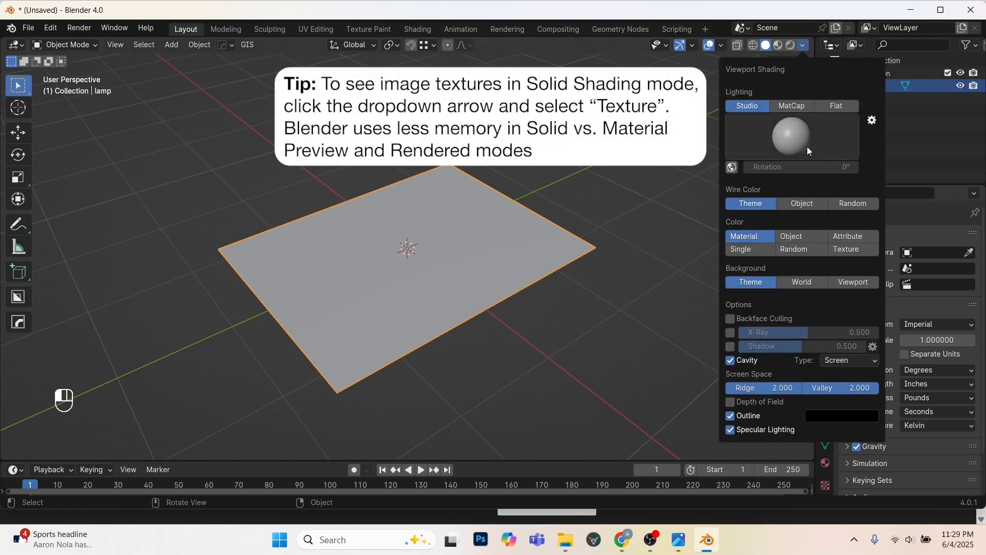
{"action": "left_click", "coordinate": [850, 250]}
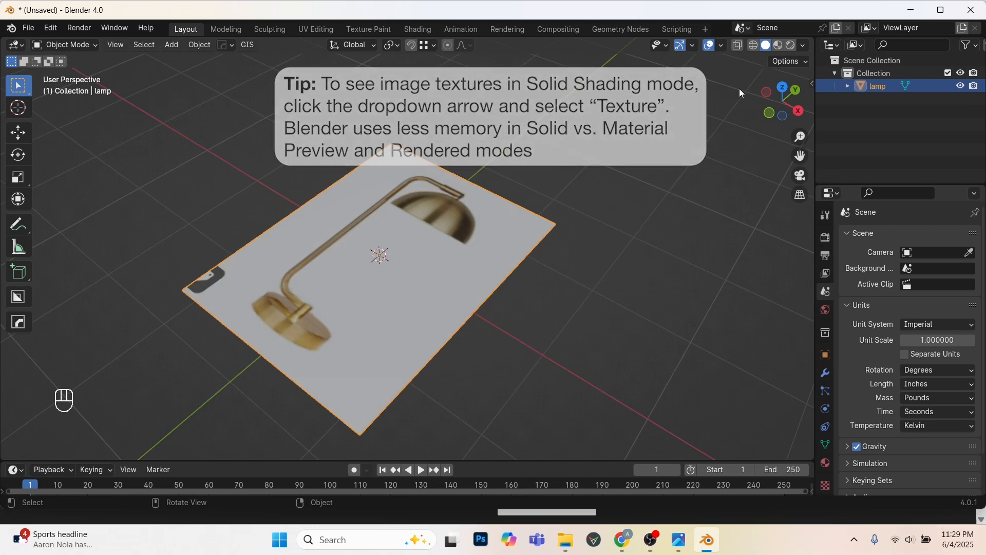
{"action": "left_click", "coordinate": [779, 47]}
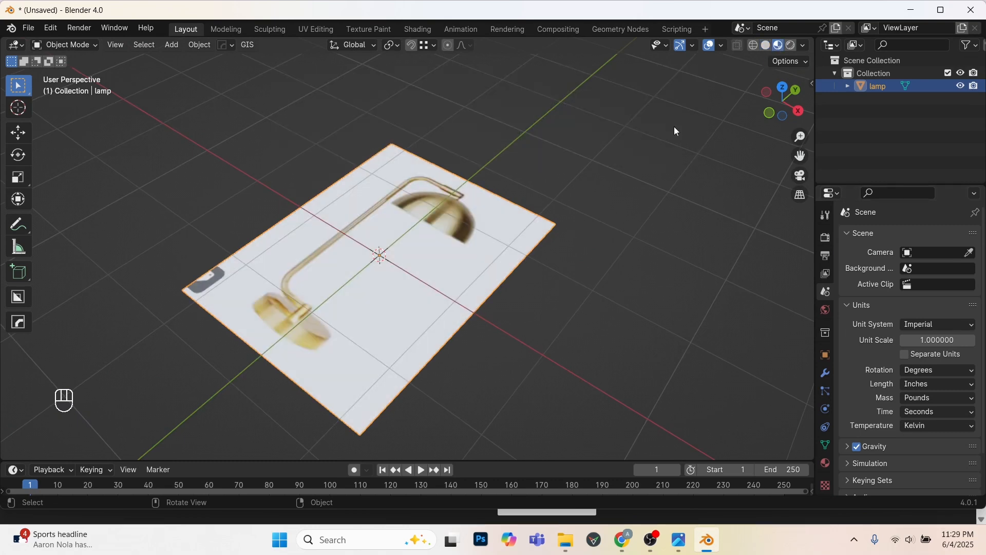
{"action": "left_click", "coordinate": [790, 47]}
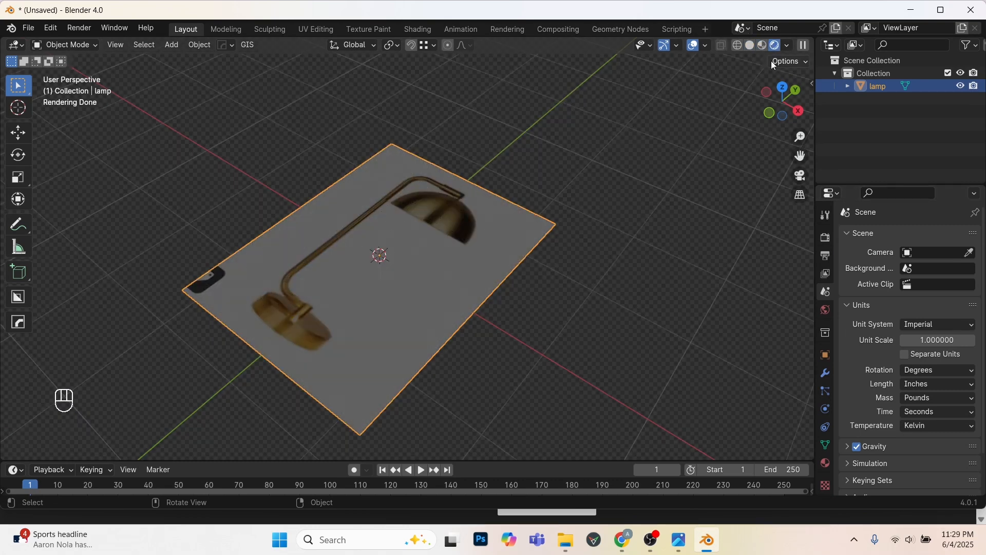
{"action": "key", "text": "z"}
{"action": "left_click", "coordinate": [475, 287]}
{"action": "mouse_move", "coordinate": [475, 288]}
{"action": "middle_mouse_down"}
{"action": "mouse_move", "coordinate": [474, 301]}
{"action": "mouse_move", "coordinate": [473, 291]}
{"action": "middle_mouse_up"}
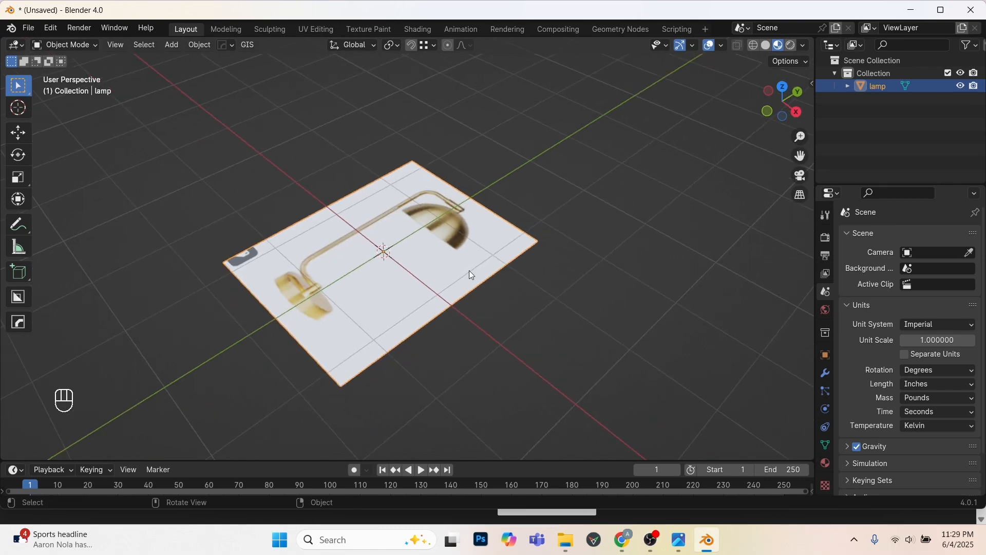
Rotate the lamp image plane 90° about the global X axis so it stands upright.
{"action": "key", "text": "r"}
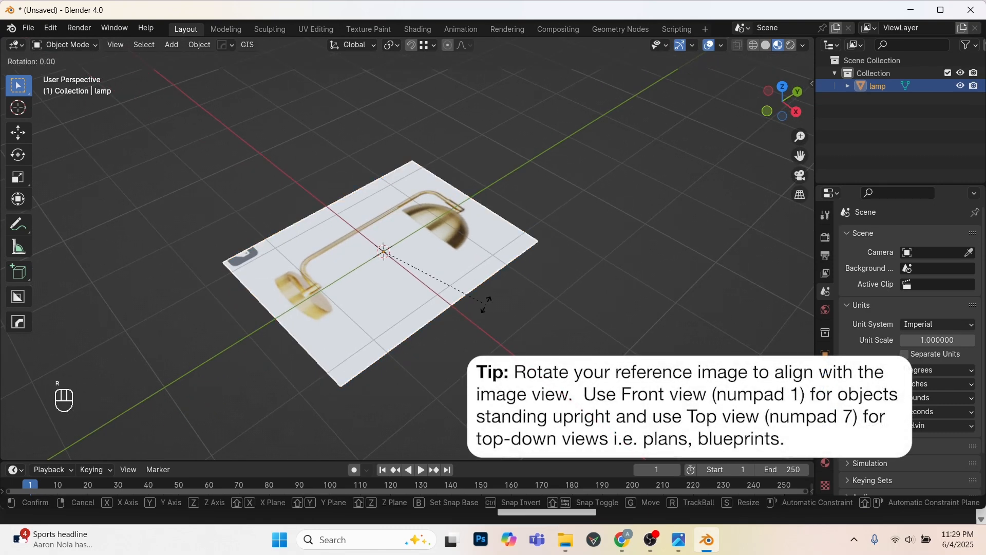
{"action": "type", "text": "x"}
{"action": "type", "text": "90"}
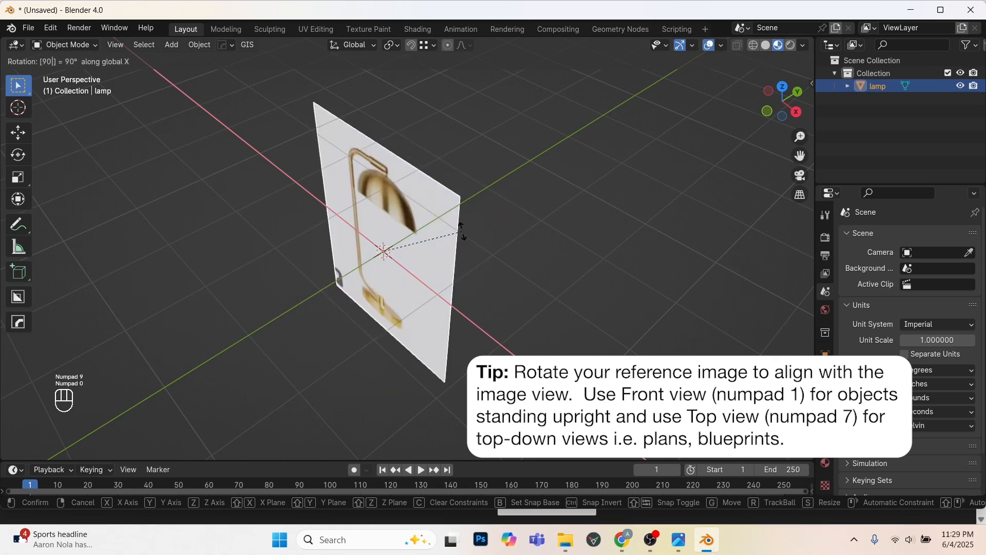
{"action": "key", "text": "Return"}
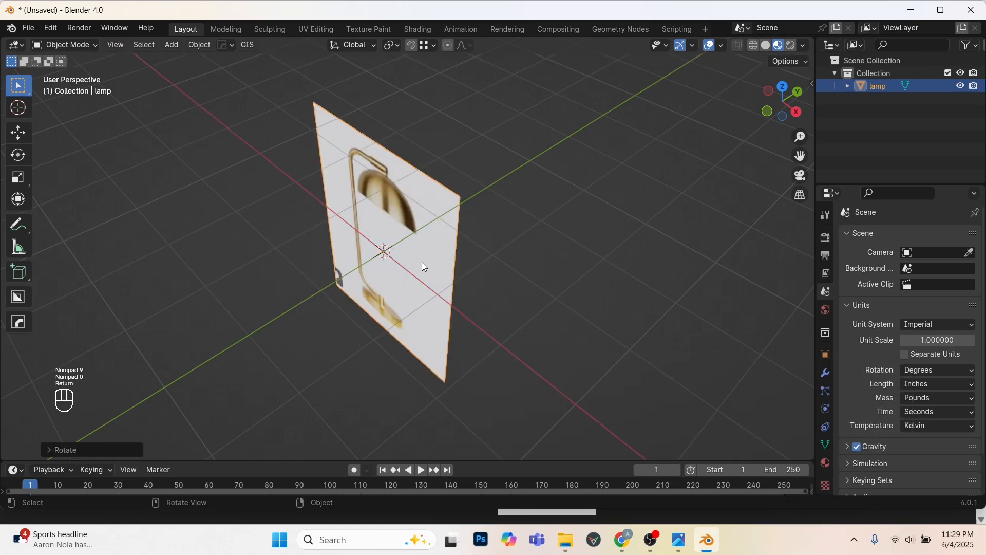
In front view, raise the lamp image plane about 17.3 inches along Z to bring the lamp base to the ground line.
{"action": "key", "text": "KP_1"}
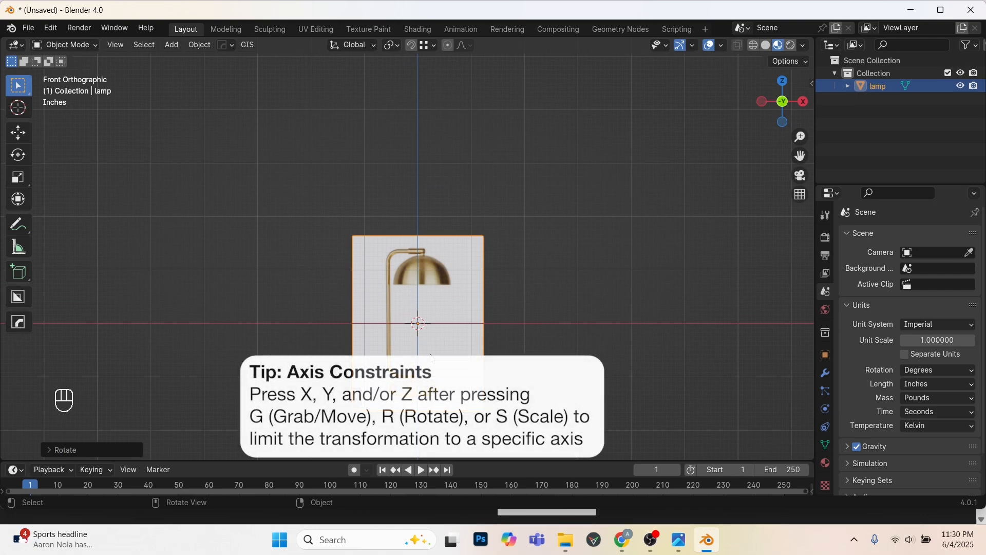
{"action": "key", "text": "g"}
{"action": "key", "text": "z"}
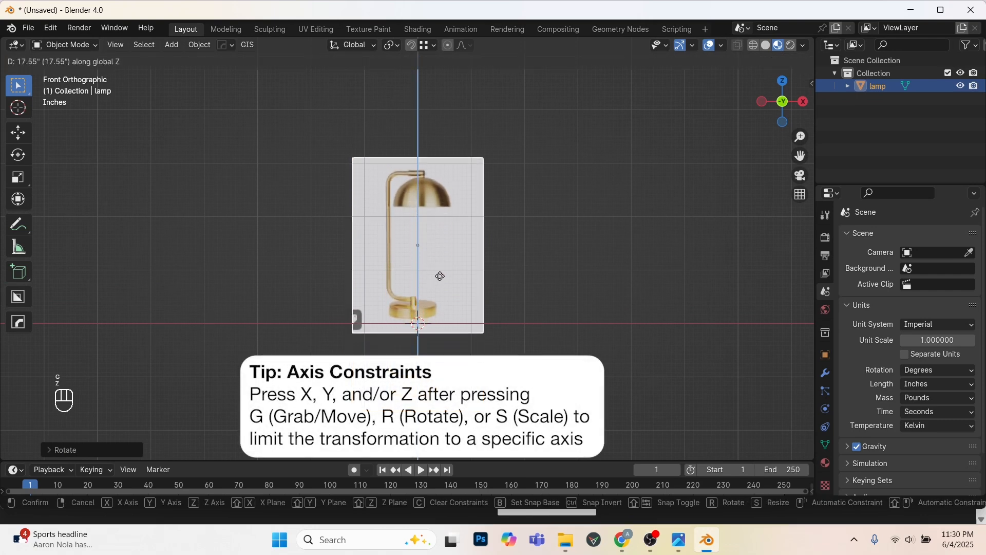
{"action": "left_click", "coordinate": [444, 282]}
Check the lamp's dimensions on the product page, return to Blender and add a cube.
{"action": "key", "text": "alt+Tab"}
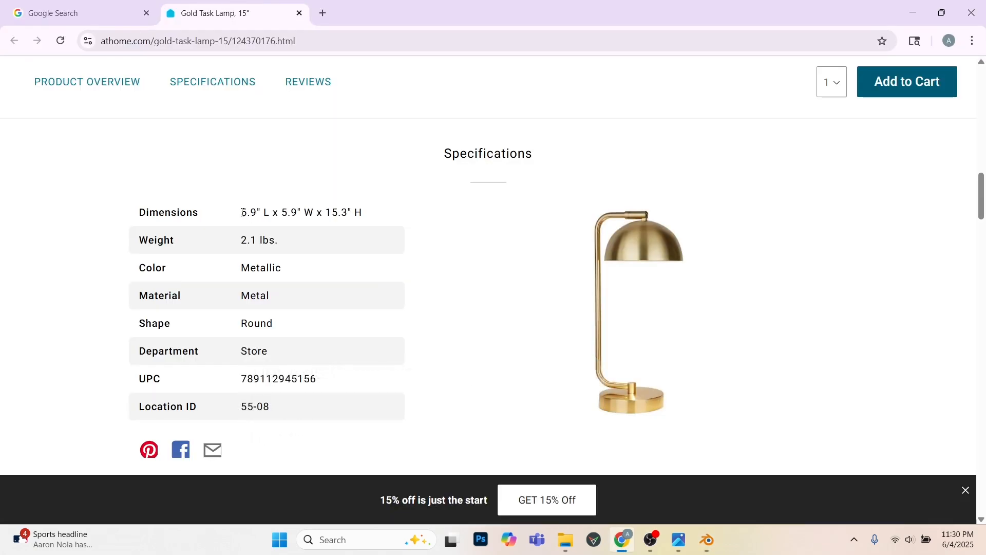
{"action": "key", "text": "alt+Tab"}
{"action": "key", "text": "shift+a"}
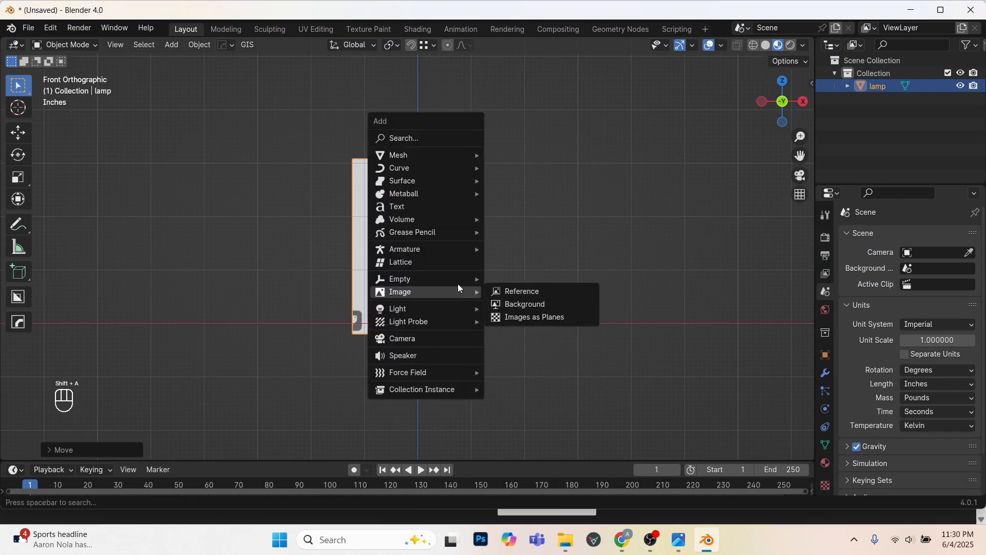
{"action": "mouse_move", "coordinate": [410, 155]}
{"action": "left_click", "coordinate": [522, 168]}
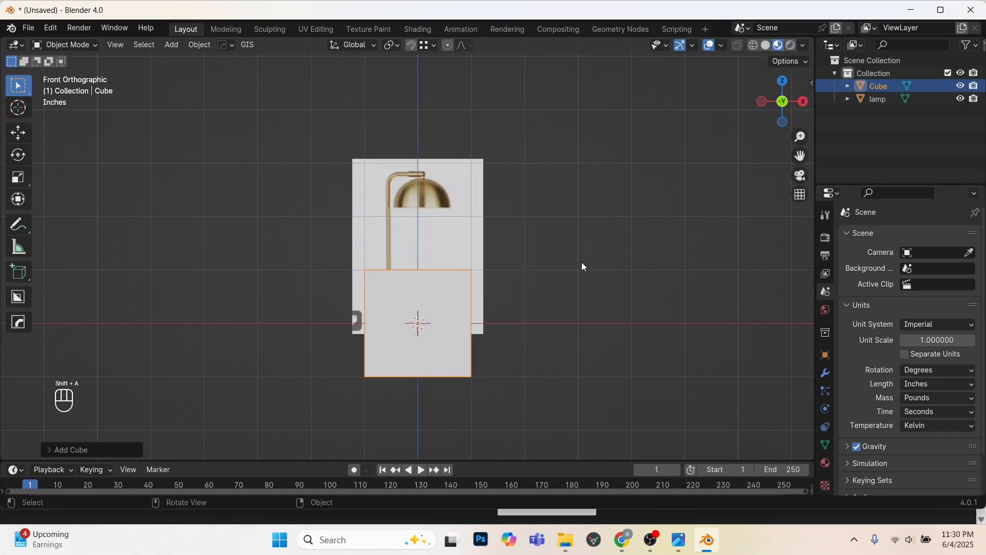
Set the cube's dimensions to 5.9" in X, 5.9" in Y and 15.3" in Z.
{"action": "key", "text": "n"}
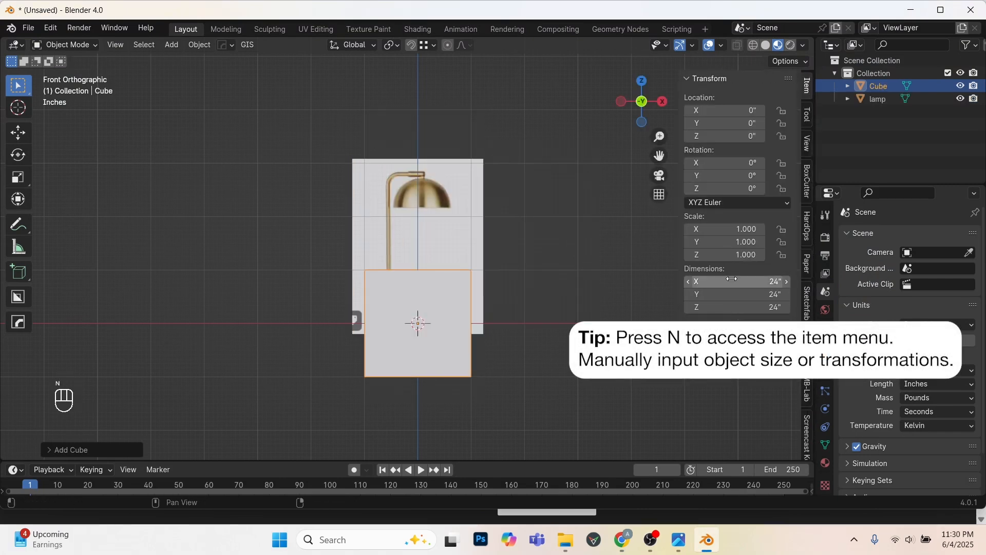
{"action": "left_click_drag", "start_coordinate": [749, 283], "coordinate": [748, 285]}
{"action": "type", "text": "5.9"}
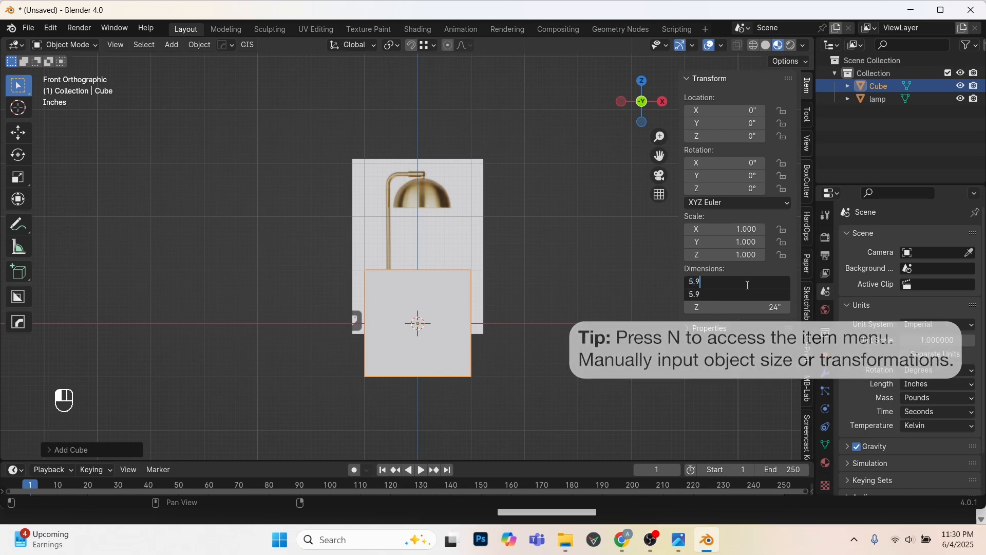
{"action": "key", "text": "Tab"}
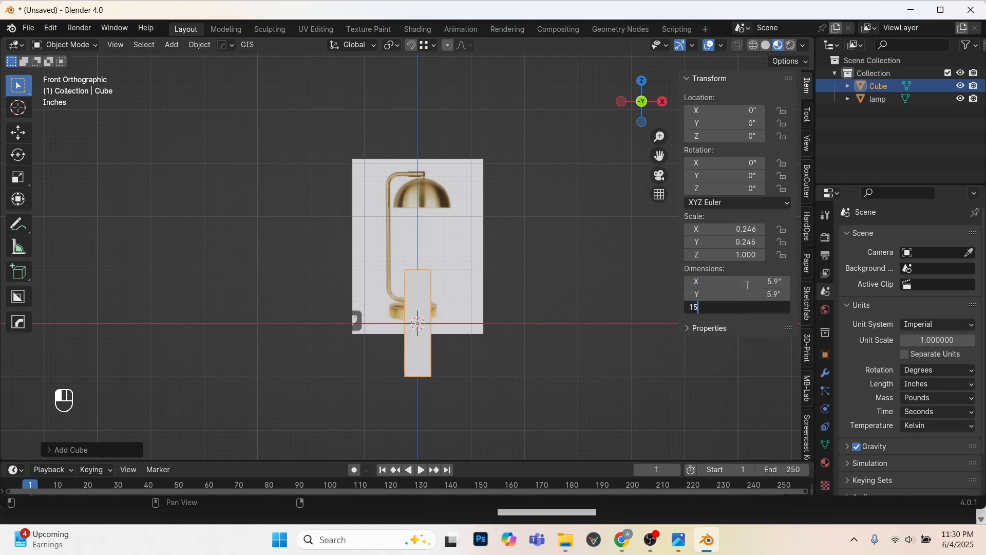
{"action": "key", "text": "Return"}
Move the cube up about 7.6 inches along Z so its bottom sits on the ground line.
{"action": "scroll", "coordinate": [420, 294], "scroll_direction": "up", "scroll_amount": 3}
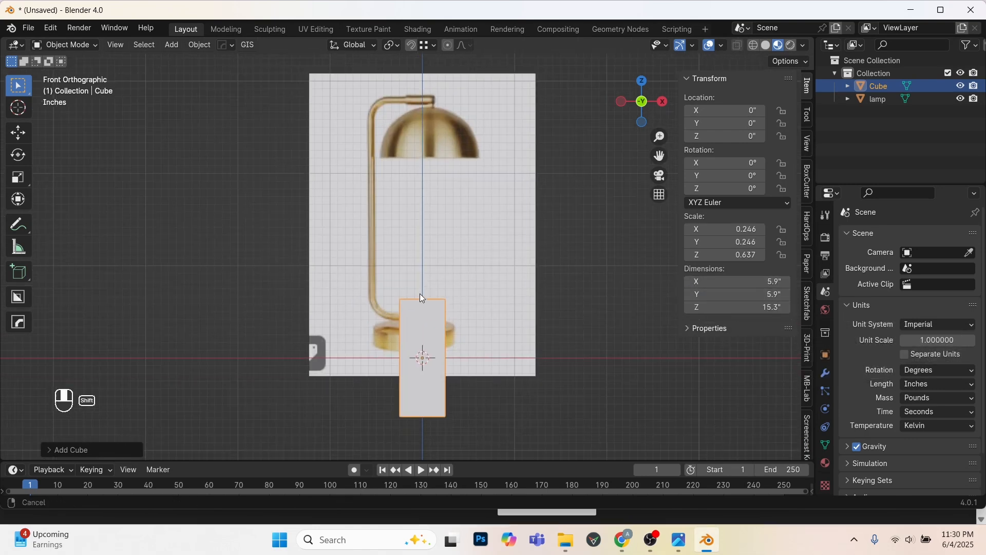
{"action": "key", "text": "g"}
{"action": "key", "text": "z"}
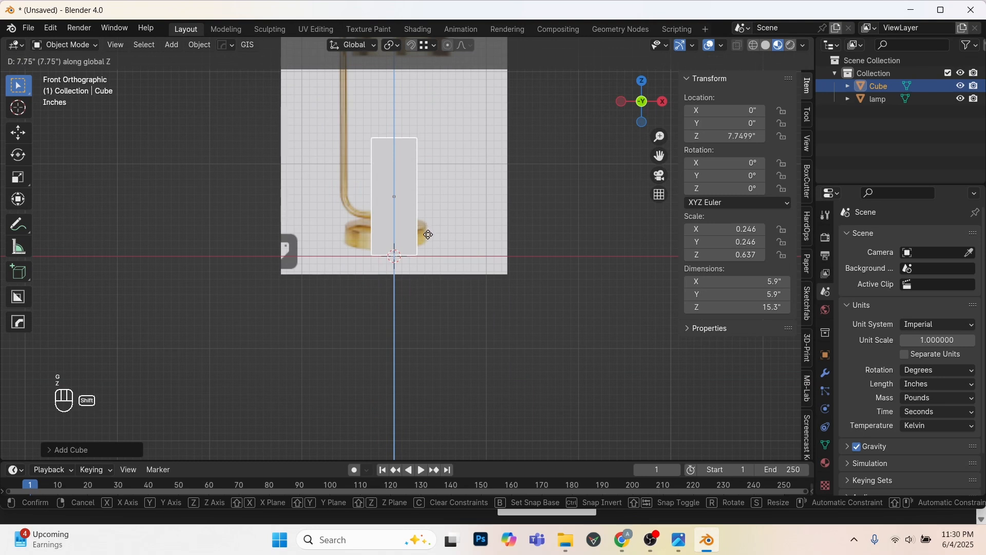
{"action": "left_click", "coordinate": [427, 240]}
Move the lamp image plane about 9.7 inches along Y, behind the cube.
{"action": "middle_click_drag", "start_coordinate": [427, 243], "coordinate": [426, 287]}
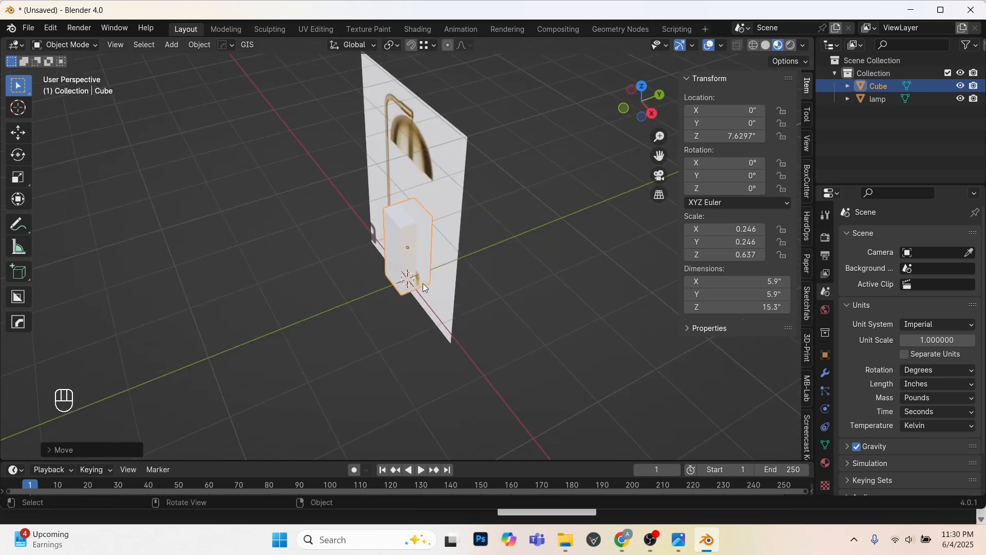
{"action": "left_click", "coordinate": [444, 317]}
{"action": "key", "text": "g"}
{"action": "key", "text": "y"}
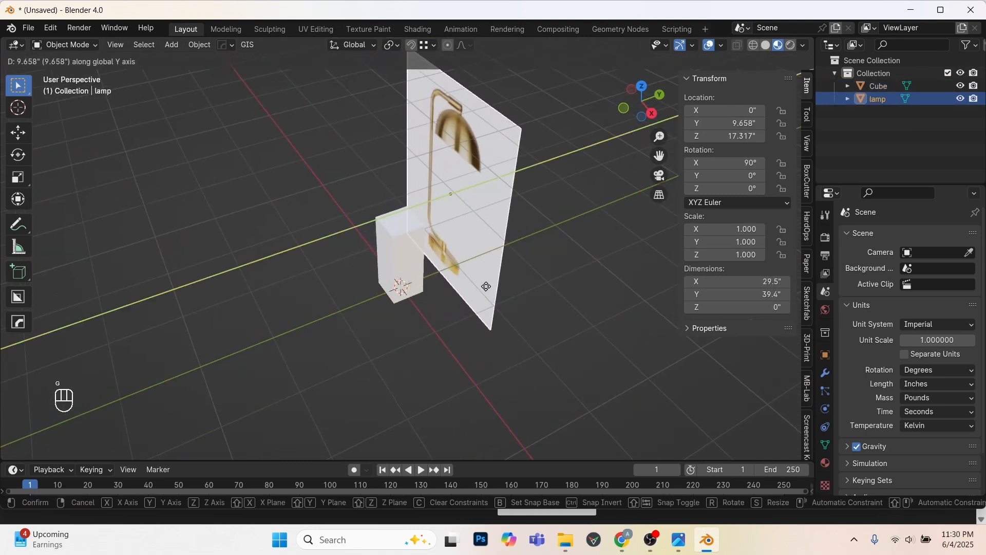
{"action": "left_click", "coordinate": [486, 286]}
Apply Shade Wire to the cube so it displays as a wireframe reference box.
{"action": "left_click", "coordinate": [417, 269]}
{"action": "key", "text": "shift+space"}
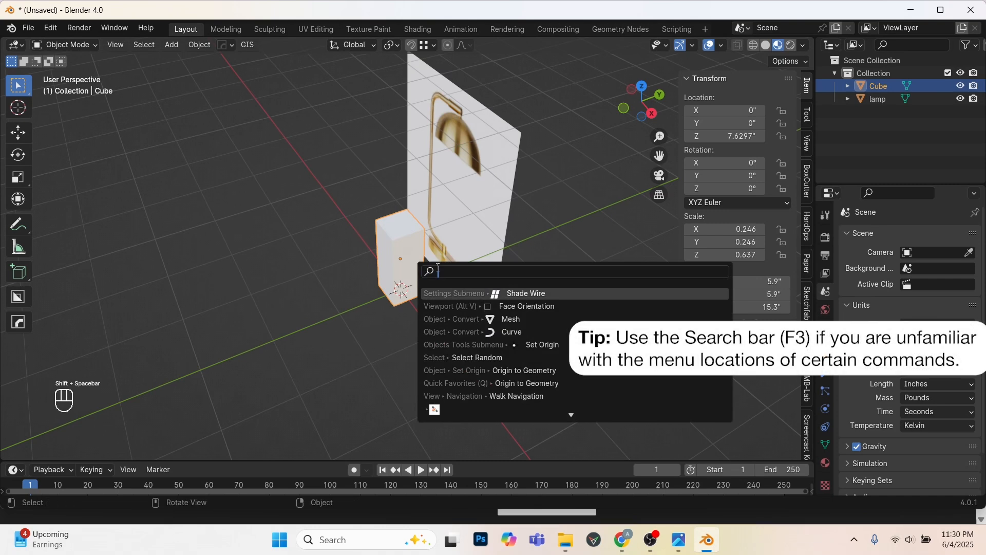
{"action": "left_click", "coordinate": [536, 294]}
{"action": "scroll", "coordinate": [398, 272], "scroll_direction": "up", "scroll_amount": 5}
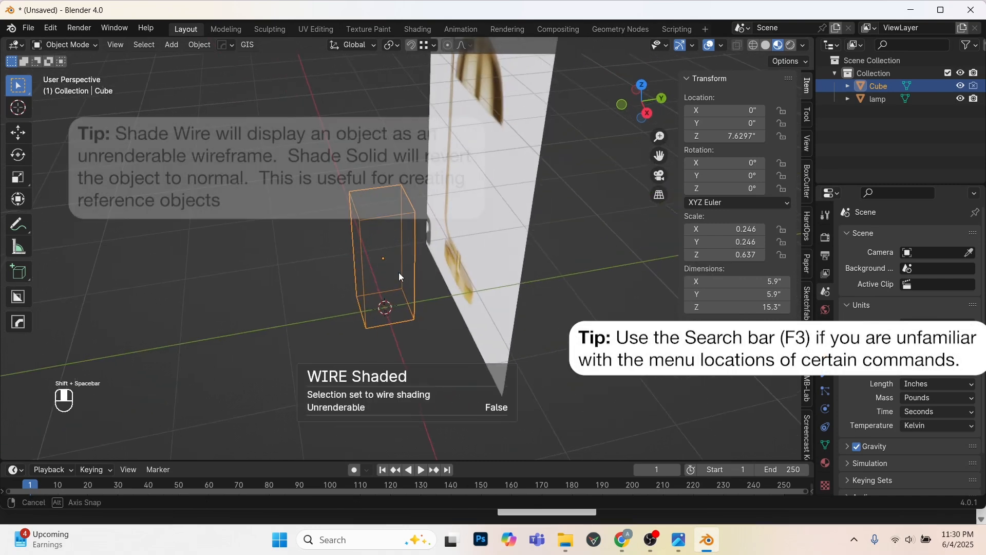
{"action": "middle_click_drag", "start_coordinate": [411, 200], "coordinate": [424, 205]}
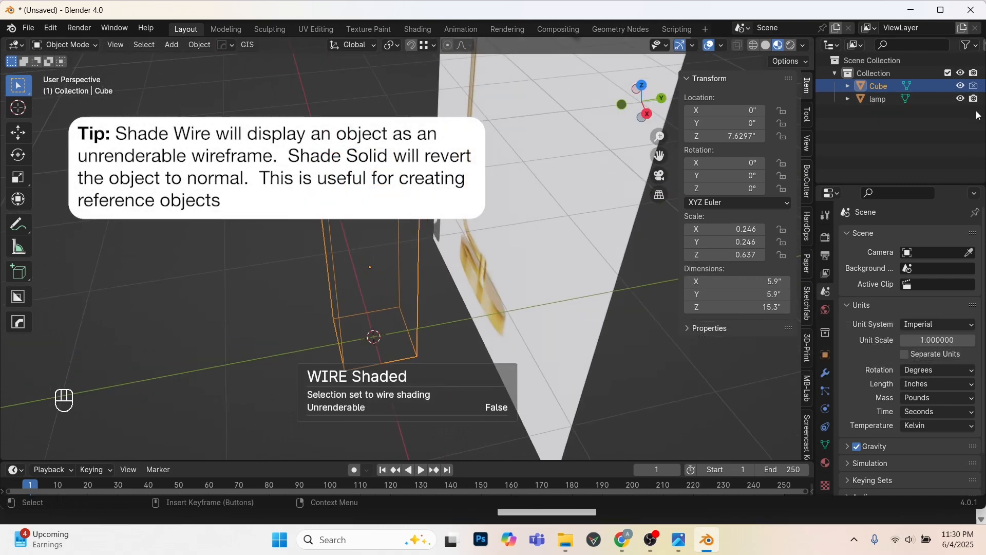
Enable the Selectable restriction toggle in the Outliner filter and make the wireframe cube unselectable.
{"action": "left_click", "coordinate": [976, 48]}
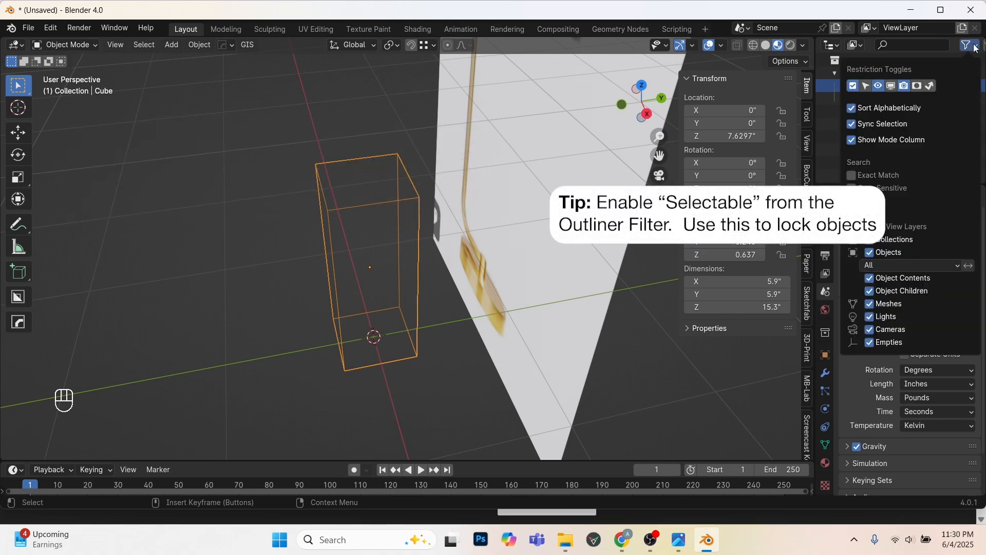
{"action": "left_click", "coordinate": [867, 87]}
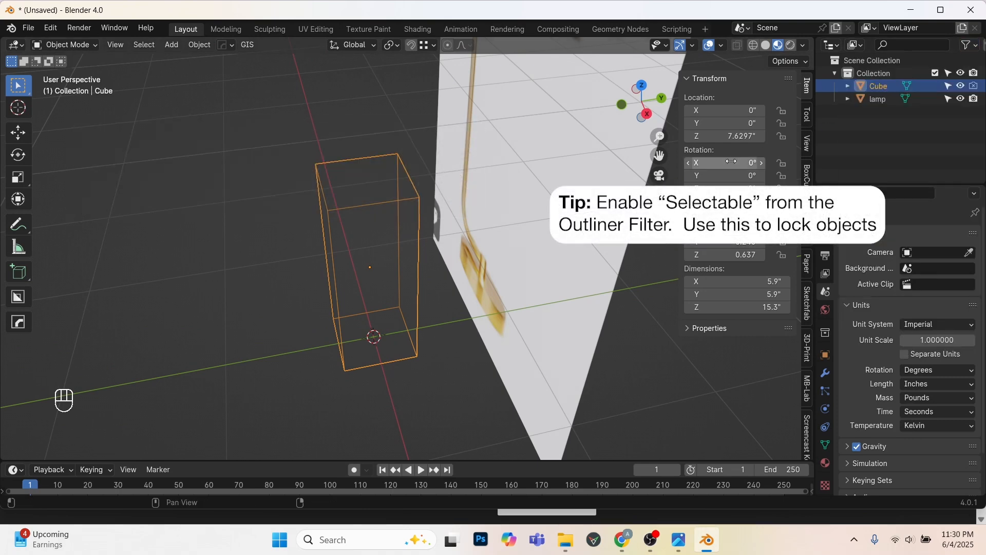
{"action": "left_click", "coordinate": [947, 86]}
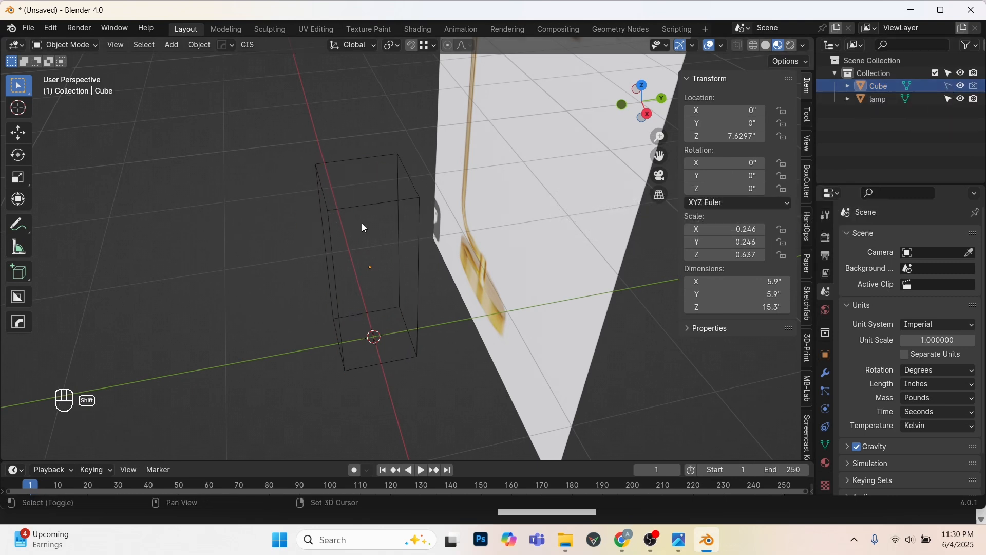
In front view, scale the lamp image plane down uniformly to about 13.7" by 18.3".
{"action": "middle_click_drag", "start_coordinate": [361, 223], "coordinate": [373, 230]}
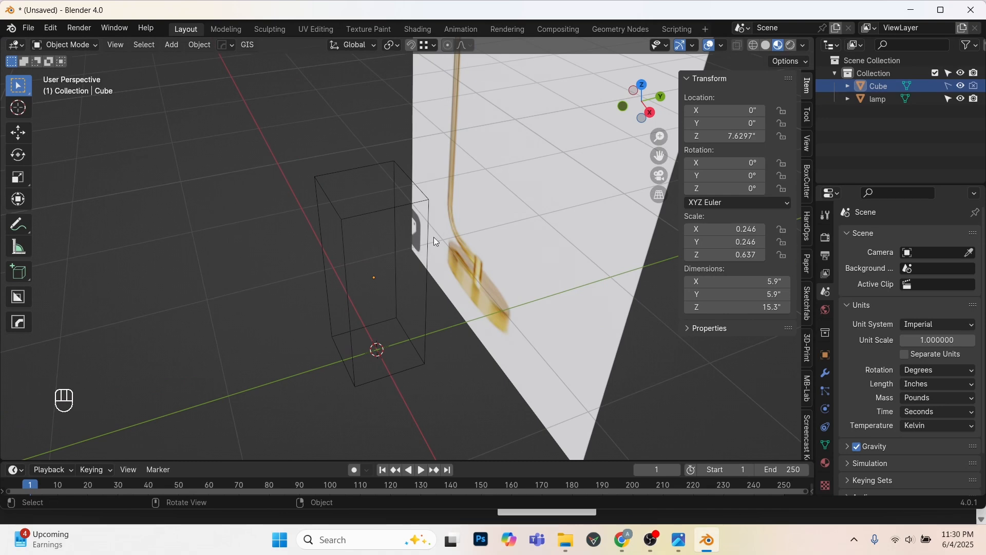
{"action": "key", "text": "KP_1"}
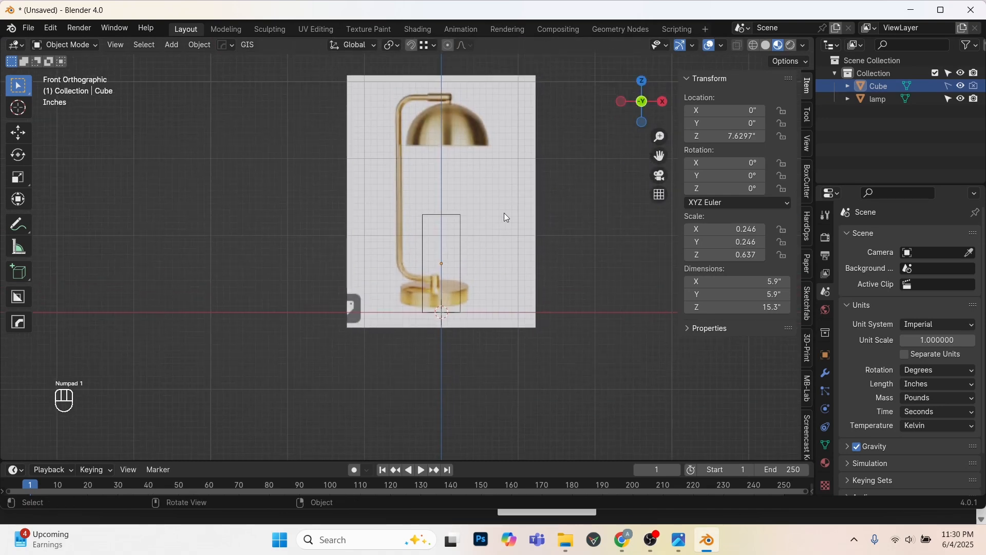
{"action": "left_click", "coordinate": [511, 216]}
{"action": "scroll", "coordinate": [545, 241], "scroll_direction": "up", "scroll_amount": 1}
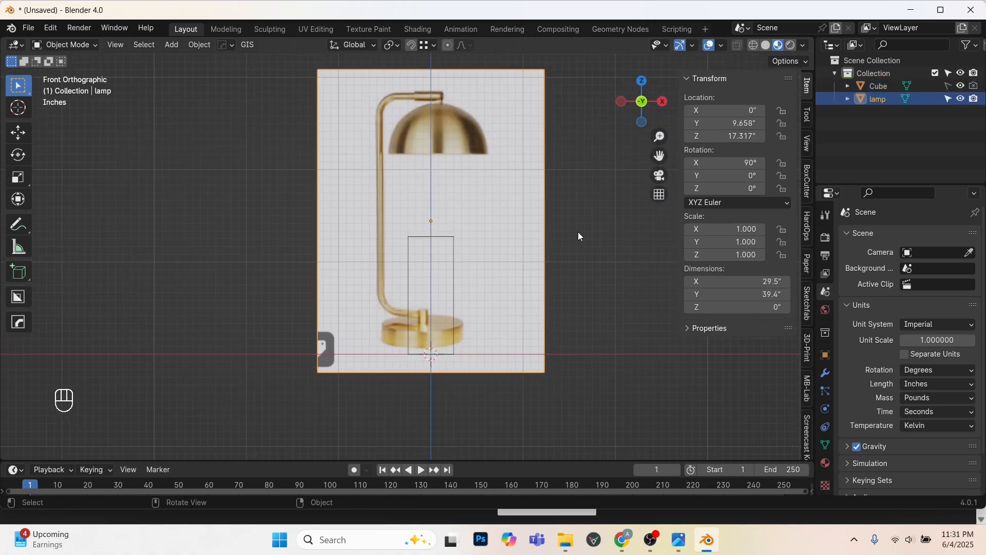
{"action": "key", "text": "s"}
{"action": "left_click", "coordinate": [505, 221]}
{"action": "middle_click_drag", "start_coordinate": [504, 221], "coordinate": [504, 152], "text": "shift"}
{"action": "scroll", "coordinate": [504, 152], "scroll_direction": "up", "scroll_amount": 1}
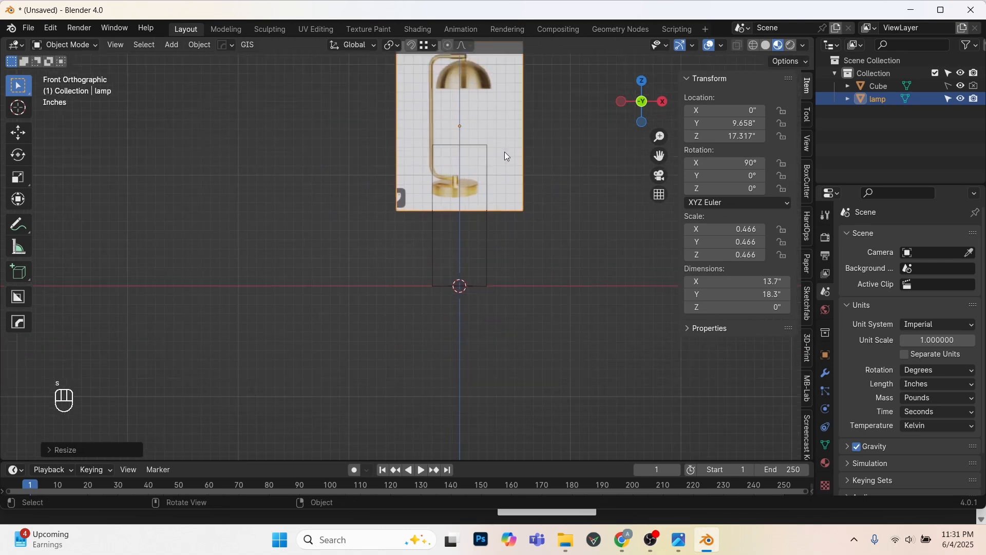
Move the lamp image down over the wireframe box and shrink it to about 13.1" by 17.5".
{"action": "key", "text": "g"}
{"action": "left_click", "coordinate": [522, 254]}
{"action": "scroll", "coordinate": [526, 228], "scroll_direction": "up", "scroll_amount": 3}
{"action": "key", "text": "s"}
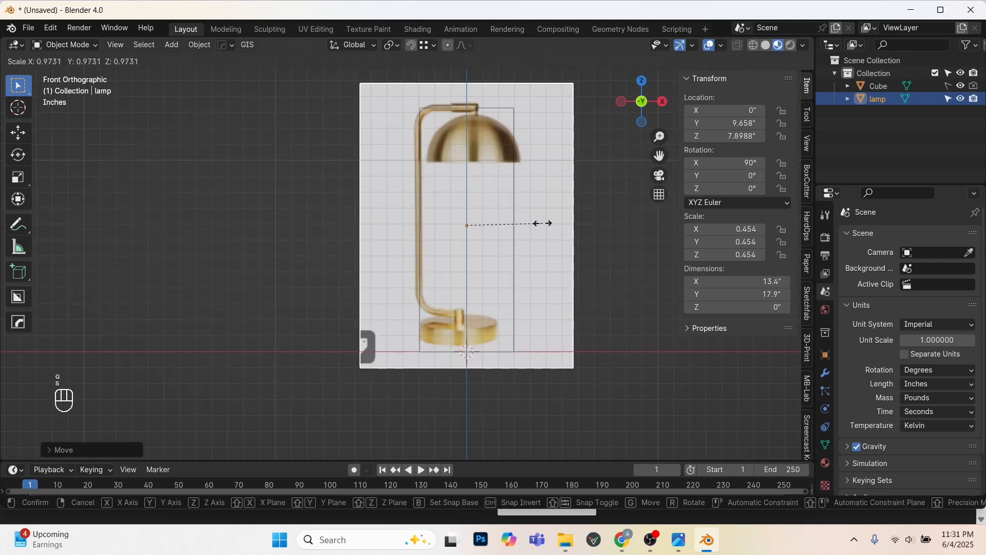
{"action": "left_click", "coordinate": [539, 216]}
{"action": "key", "text": "g"}
{"action": "left_click", "coordinate": [555, 213]}
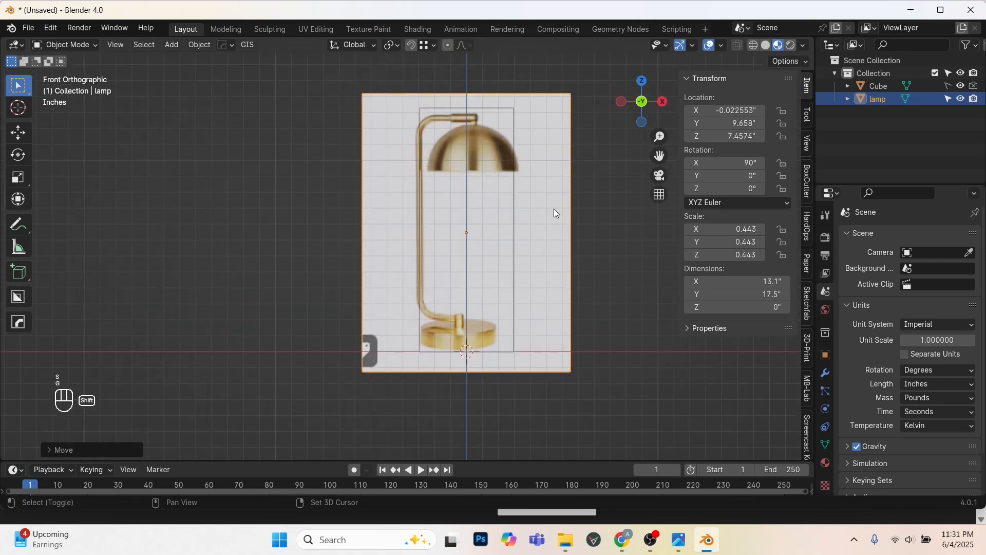
Enlarge the lamp image to about 13.5" by 18.1" and shift it so the lamp's height and stem fit the box.
{"action": "key", "text": "s"}
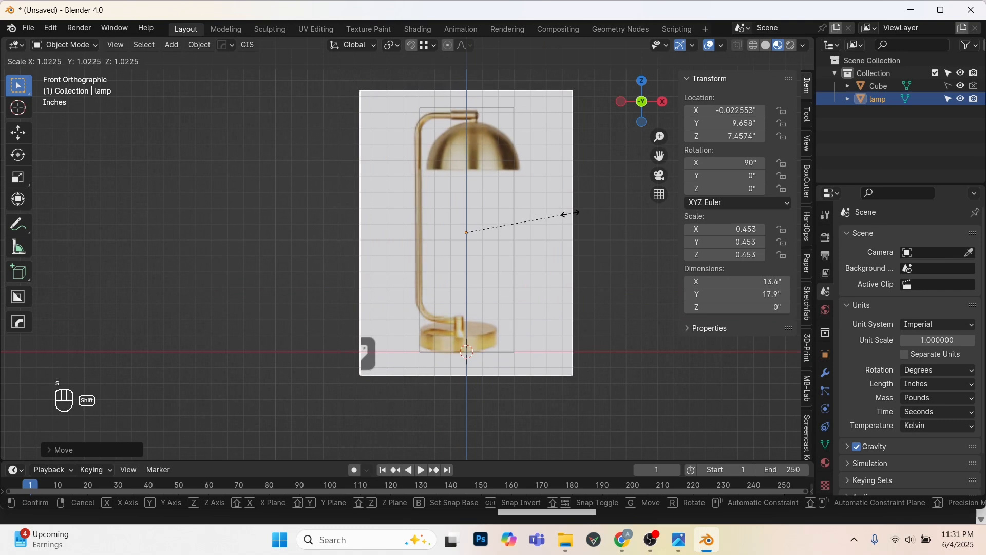
{"action": "left_click", "coordinate": [576, 213]}
{"action": "key", "text": "g"}
{"action": "left_click", "coordinate": [526, 246]}
{"action": "scroll", "coordinate": [526, 245], "scroll_direction": "up", "scroll_amount": 1}
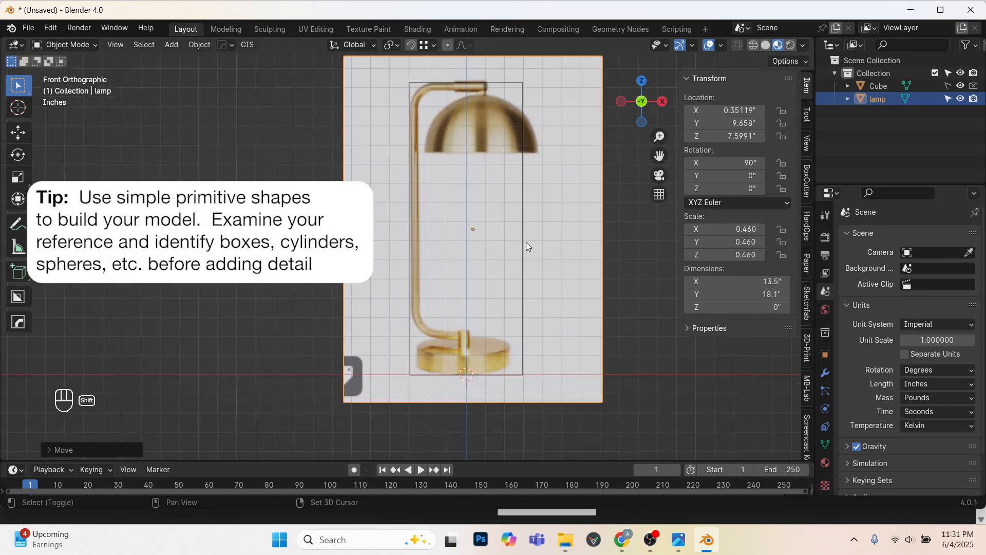
{"action": "middle_click_drag", "start_coordinate": [526, 243], "coordinate": [520, 253], "text": "shift"}
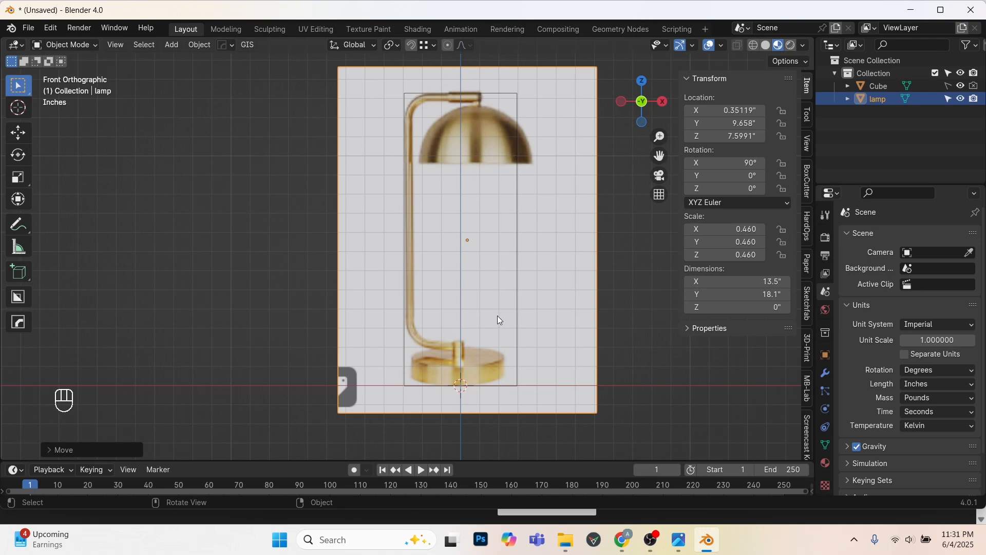
Add a cylinder mesh at the origin and scale it down uniformly to about 1.03".
{"action": "scroll", "coordinate": [436, 393], "scroll_direction": "up", "scroll_amount": 3}
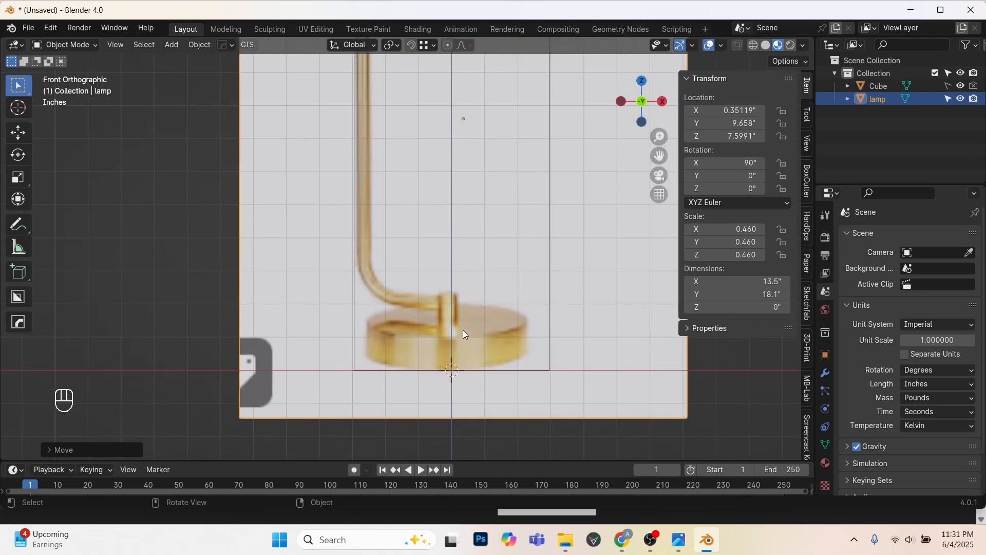
{"action": "key", "text": "shift+a"}
{"action": "mouse_move", "coordinate": [448, 261]}
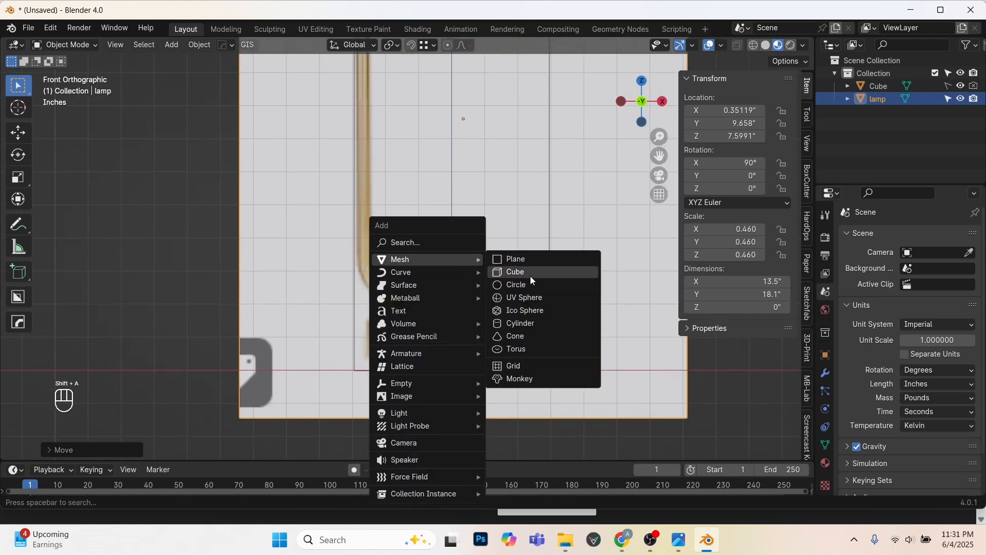
{"action": "left_click", "coordinate": [538, 329]}
{"action": "key", "text": "s"}
{"action": "key", "text": "s"}
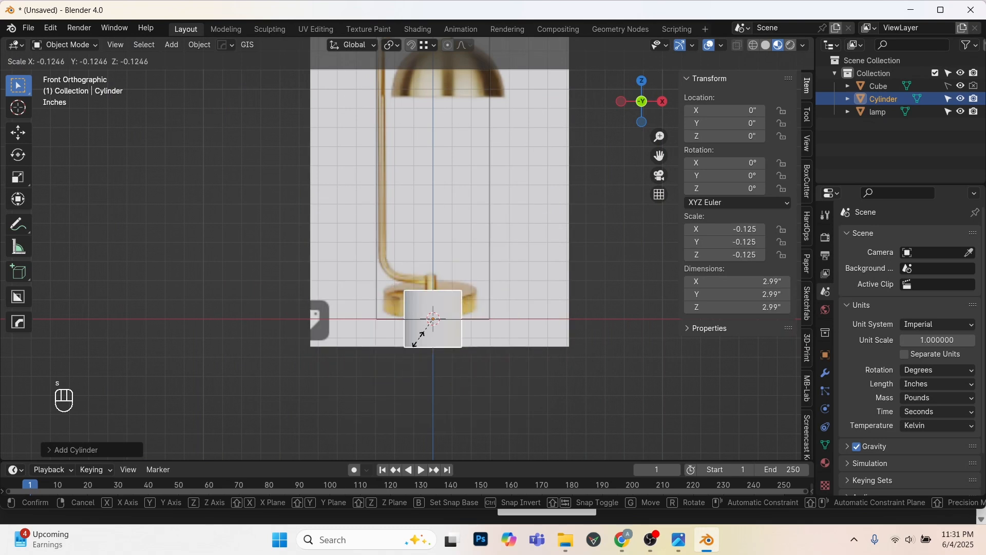
{"action": "left_click", "coordinate": [502, 359]}
Place the cylinder on the ground line at the lamp's base, about 0.97" wide, with its Z dimension set to 1".
{"action": "scroll", "coordinate": [537, 363], "scroll_direction": "up", "scroll_amount": 2}
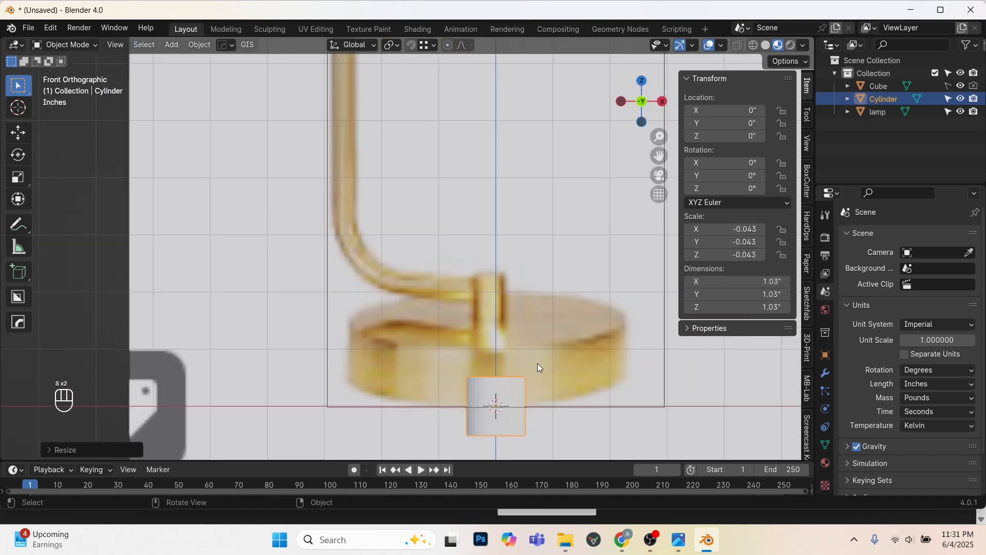
{"action": "key", "text": "g"}
{"action": "left_click", "coordinate": [538, 360]}
{"action": "key", "text": "s"}
{"action": "left_click", "coordinate": [534, 361]}
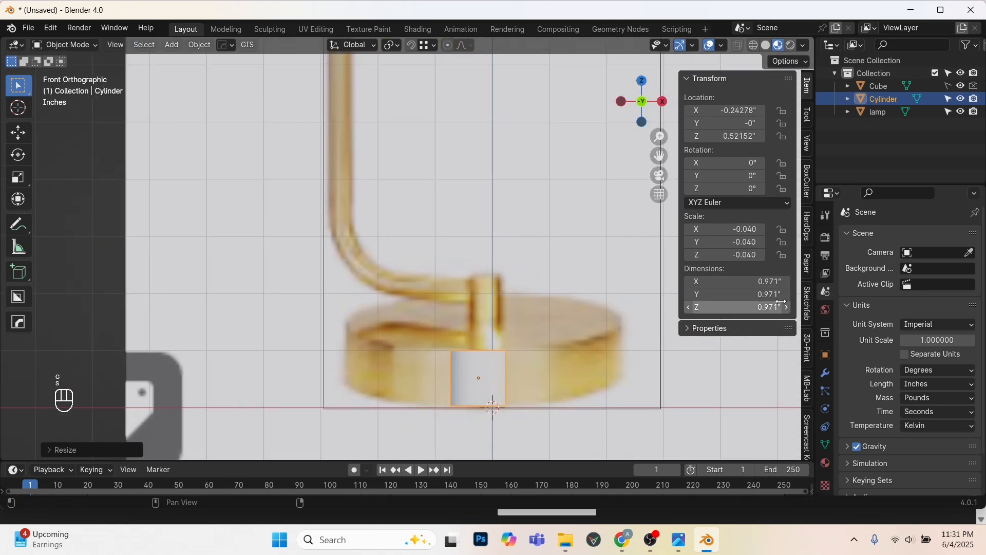
{"action": "left_click", "coordinate": [767, 310]}
{"action": "key", "text": "Return"}
Try widening the cylinder in the X-Y plane to about 4.9", undo it, and test a uniform scale for comparison.
{"action": "middle_click_drag", "start_coordinate": [500, 345], "coordinate": [495, 334], "text": "shift"}
{"action": "key", "text": "s"}
{"action": "key", "text": "shift+z"}
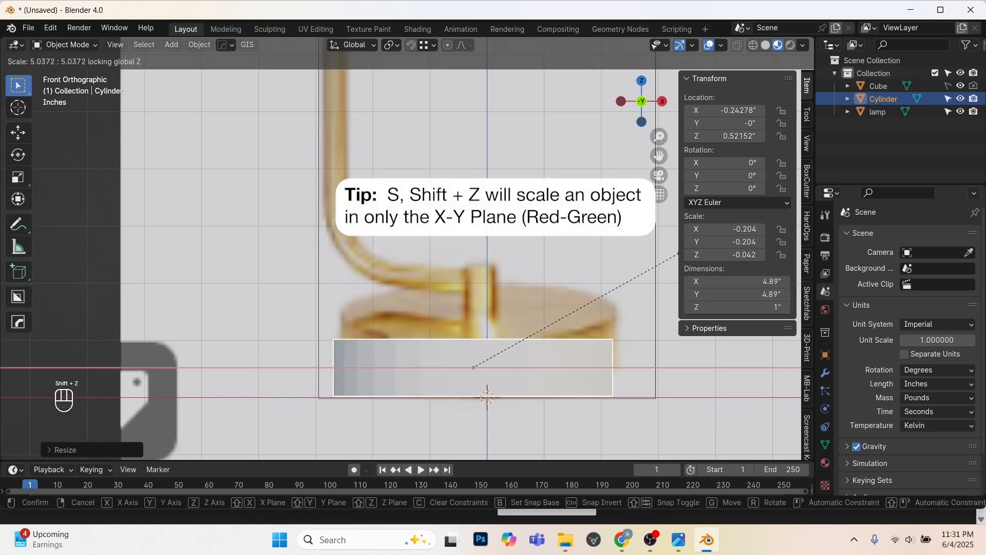
{"action": "left_click", "coordinate": [679, 252]}
{"action": "middle_click_drag", "start_coordinate": [562, 298], "coordinate": [506, 327]}
{"action": "key", "text": "ctrl+z"}
{"action": "key", "text": "s"}
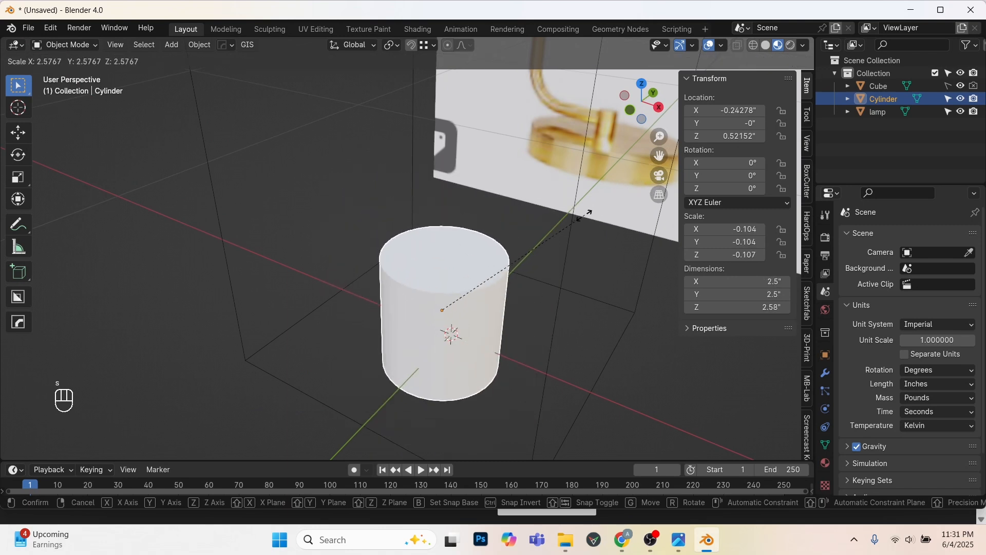
{"action": "right_click", "coordinate": [531, 289]}
Scale the cylinder in the X-Y plane only to about 4.83" across, matching the lamp base in front view.
{"action": "key", "text": "s"}
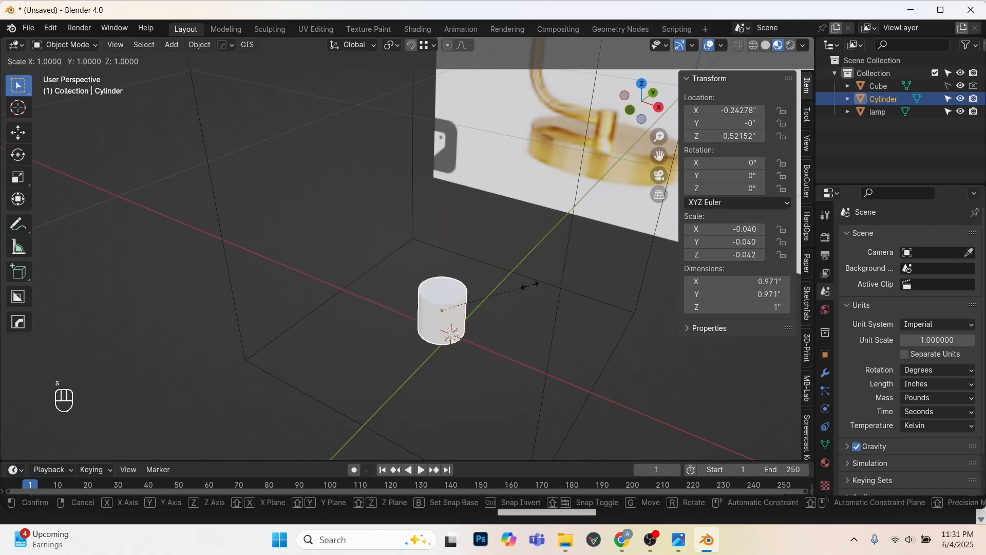
{"action": "key", "text": "shift+z"}
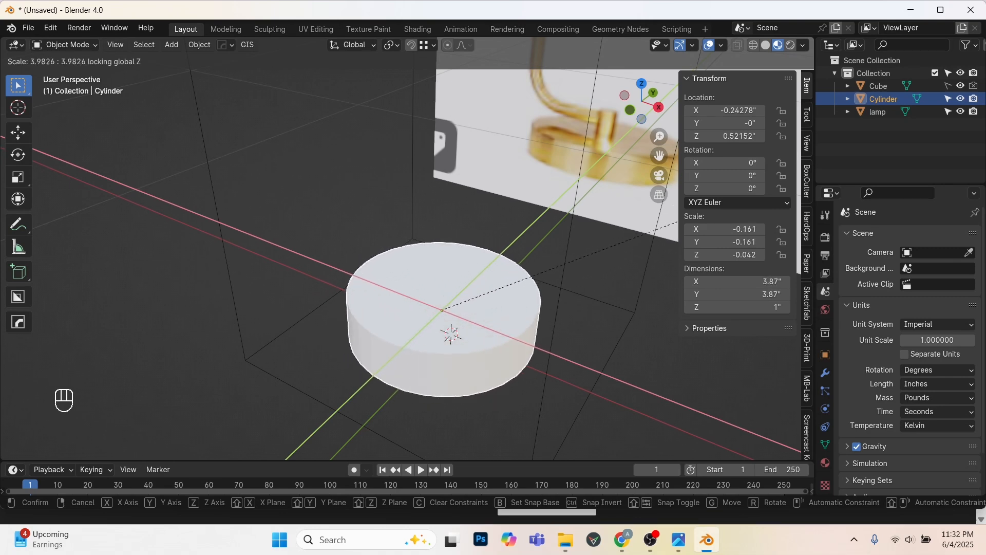
{"action": "key", "text": "KP_1"}
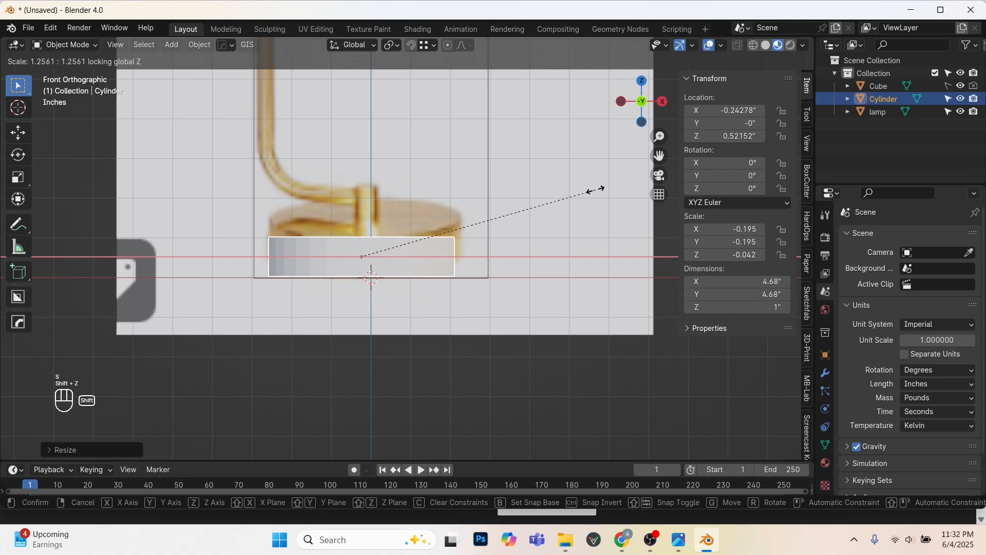
{"action": "left_click", "coordinate": [616, 175]}
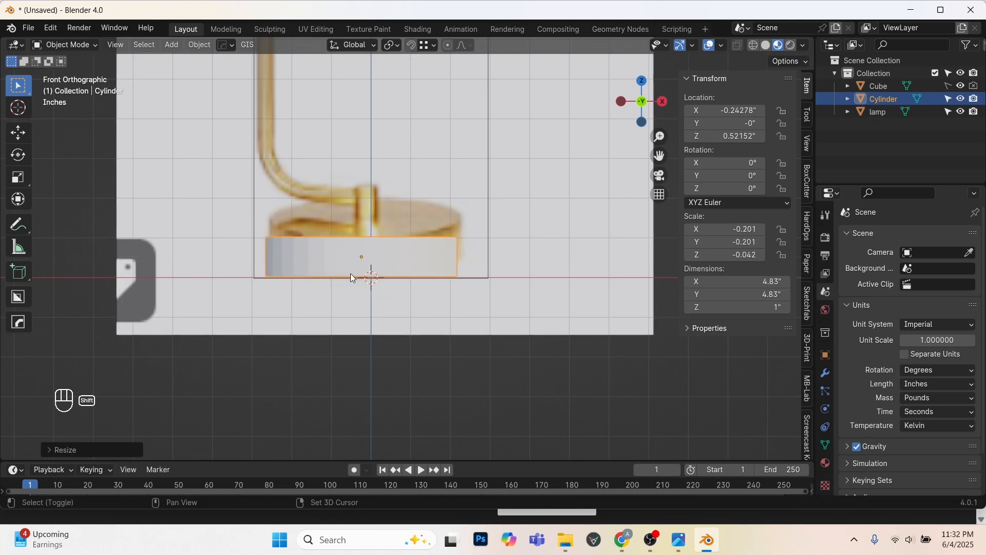
Move the cylinder about 0.1" along X under the lamp base and set its X and Y dimensions to 5".
{"action": "scroll", "coordinate": [373, 269], "scroll_direction": "up", "scroll_amount": 1}
{"action": "left_click_drag", "start_coordinate": [372, 269], "coordinate": [377, 269]}
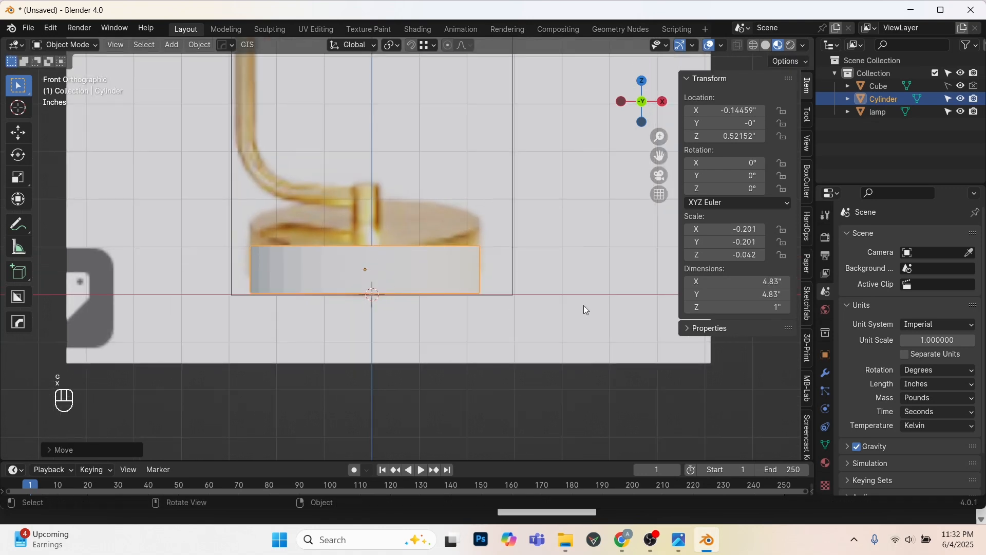
{"action": "key", "text": "ctrl+z"}
{"action": "mouse_move", "coordinate": [765, 282]}
{"action": "left_mouse_down"}
{"action": "mouse_move", "coordinate": [760, 294]}
{"action": "mouse_move", "coordinate": [756, 282]}
{"action": "left_mouse_up"}
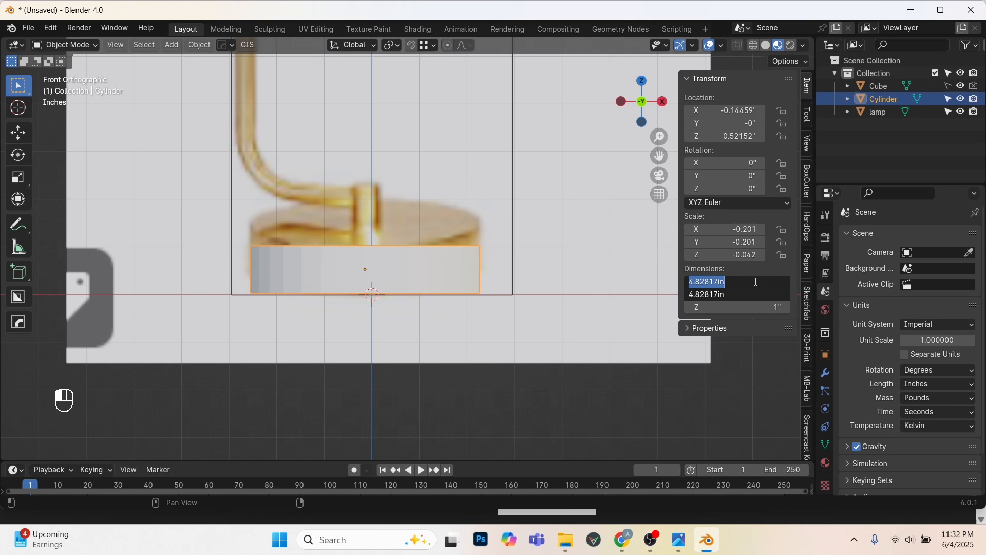
{"action": "type", "text": "5"}
{"action": "key", "text": "Return"}
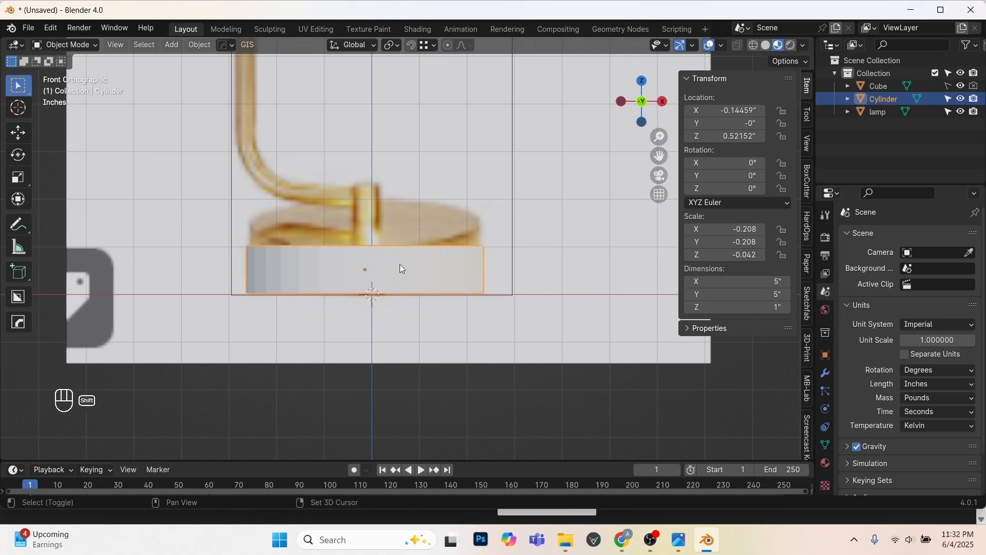
Enter Edit Mode on the cylinder with face selection and select its top face.
{"action": "scroll", "coordinate": [399, 264], "scroll_direction": "up", "scroll_amount": 1}
{"action": "middle_click_drag", "start_coordinate": [313, 248], "coordinate": [359, 256], "text": "shift"}
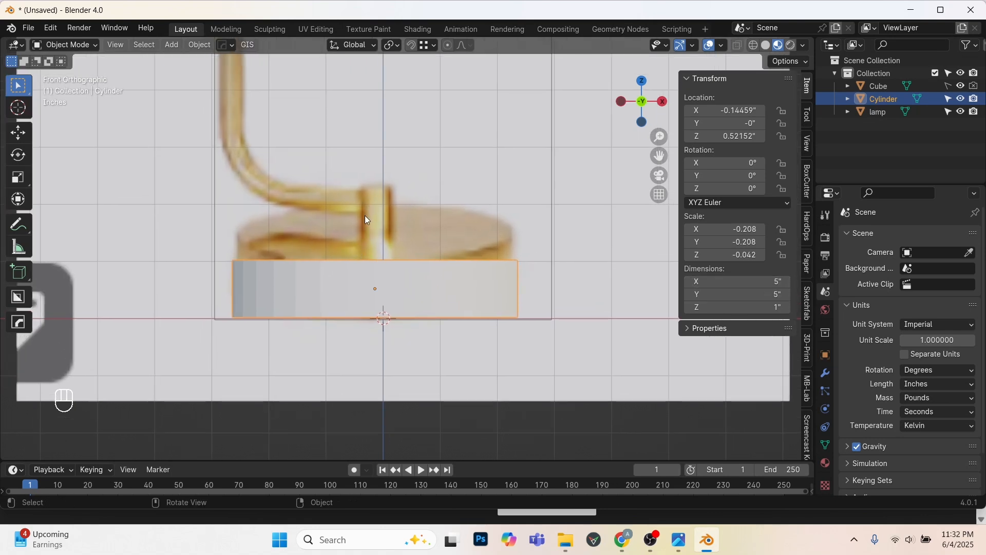
{"action": "scroll", "coordinate": [381, 226], "scroll_direction": "down", "scroll_amount": 1}
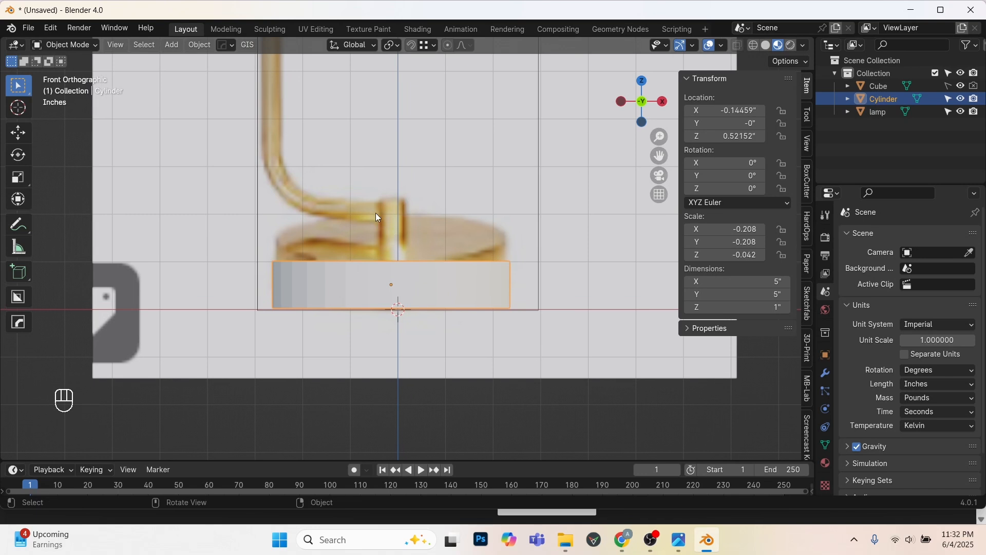
{"action": "scroll", "coordinate": [430, 285], "scroll_direction": "up", "scroll_amount": 1}
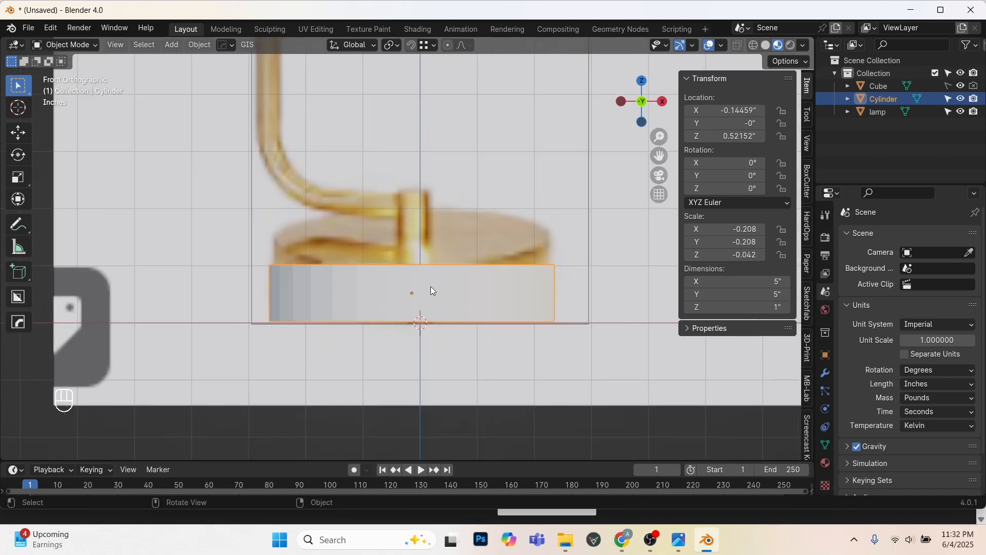
{"action": "middle_click_drag", "start_coordinate": [430, 285], "coordinate": [419, 307]}
{"action": "key", "text": "Tab"}
{"action": "scroll", "coordinate": [419, 307], "scroll_direction": "up", "scroll_amount": 2}
{"action": "scroll", "coordinate": [414, 320], "scroll_direction": "down", "scroll_amount": 2}
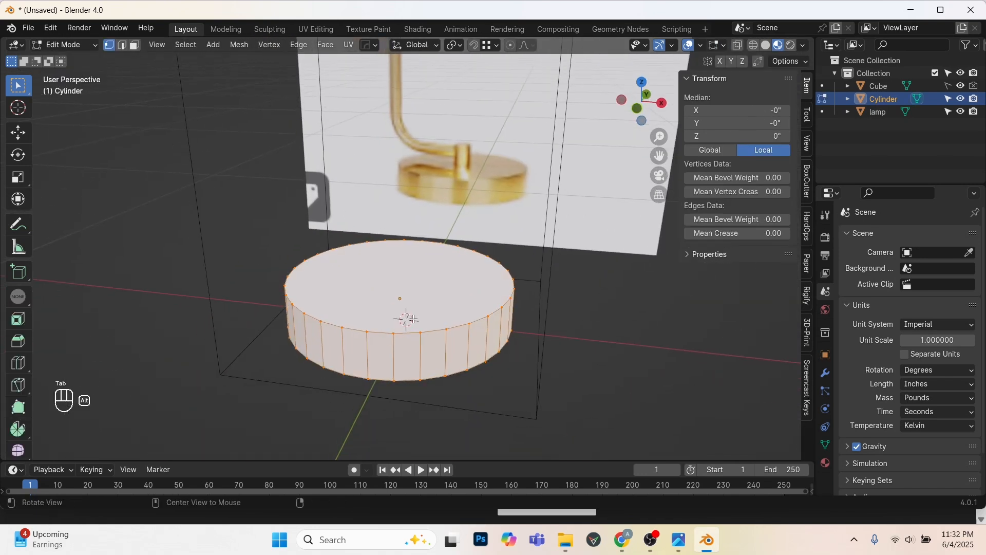
{"action": "key", "text": "3"}
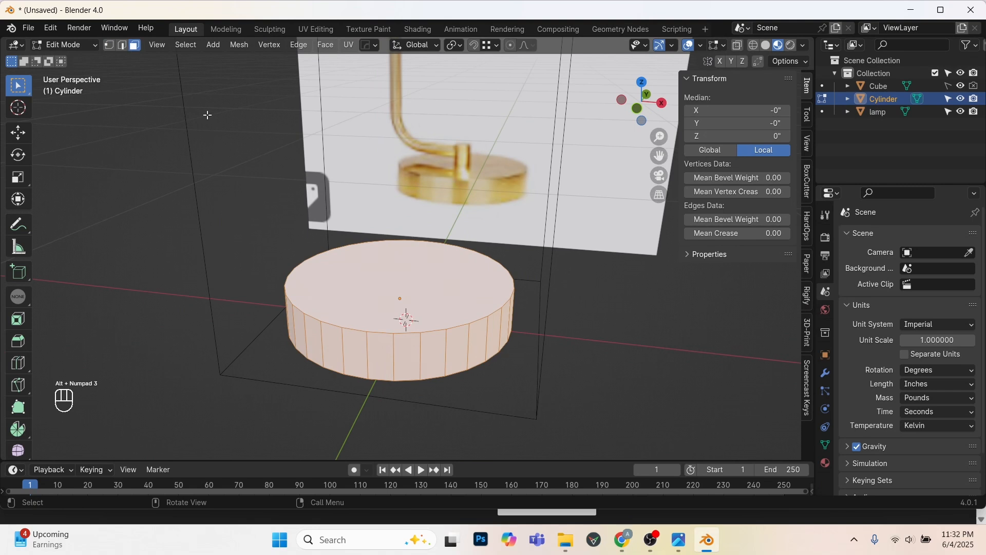
{"action": "left_click", "coordinate": [397, 263]}
Inset the top face to a small central circle and extrude it up about 1.8" to form the base's post.
{"action": "scroll", "coordinate": [514, 314], "scroll_direction": "up", "scroll_amount": 2}
{"action": "key", "text": "i"}
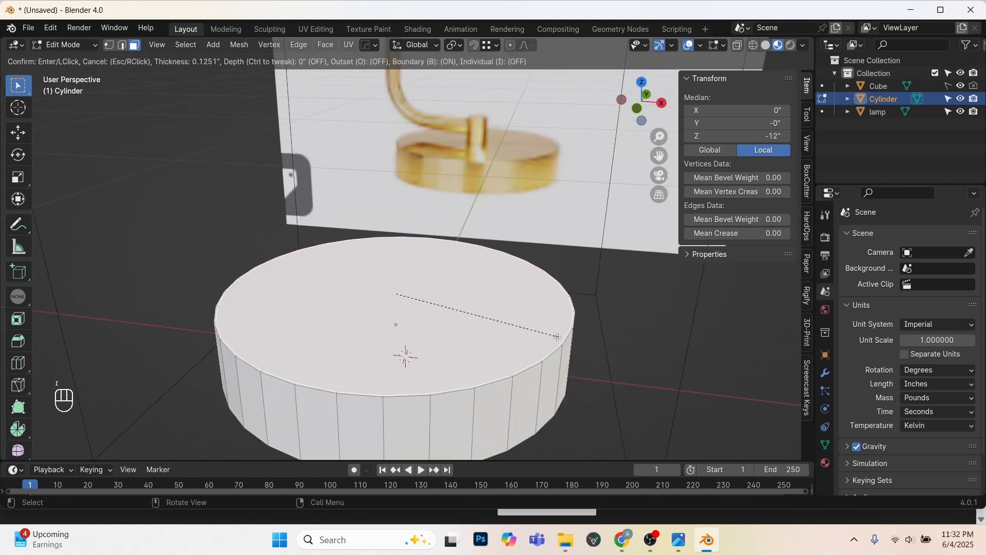
{"action": "left_click", "coordinate": [403, 352]}
{"action": "key", "text": "e"}
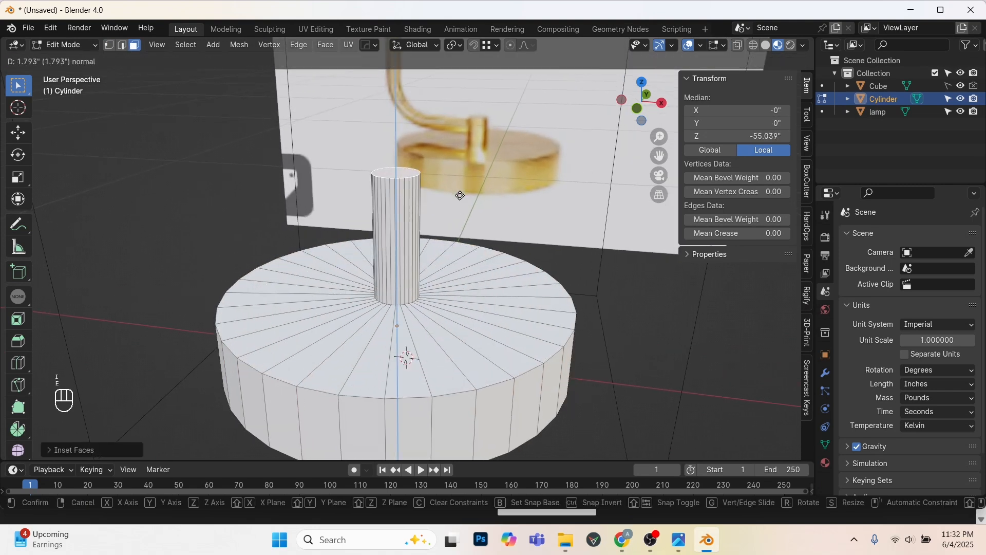
{"action": "left_click", "coordinate": [486, 145]}
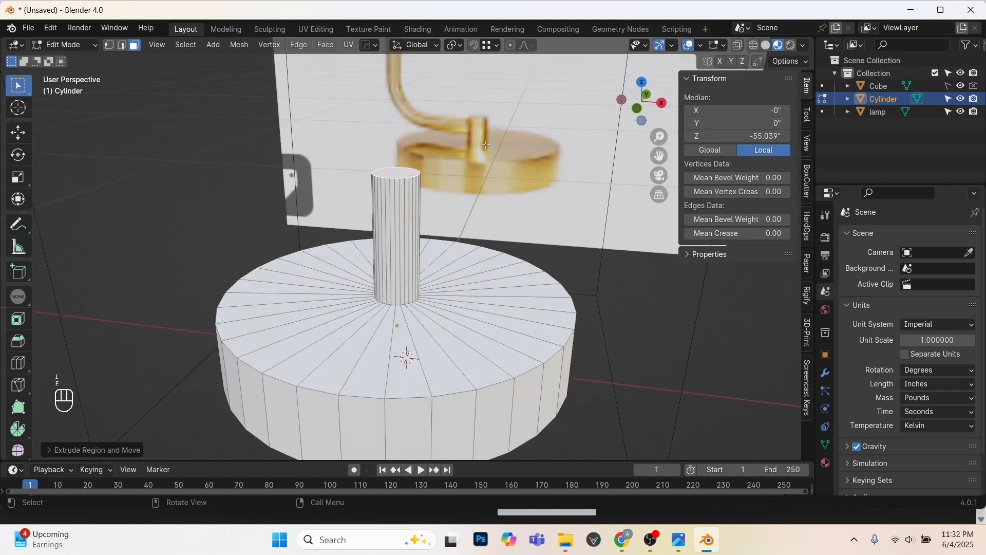
{"action": "left_click", "coordinate": [405, 197]}
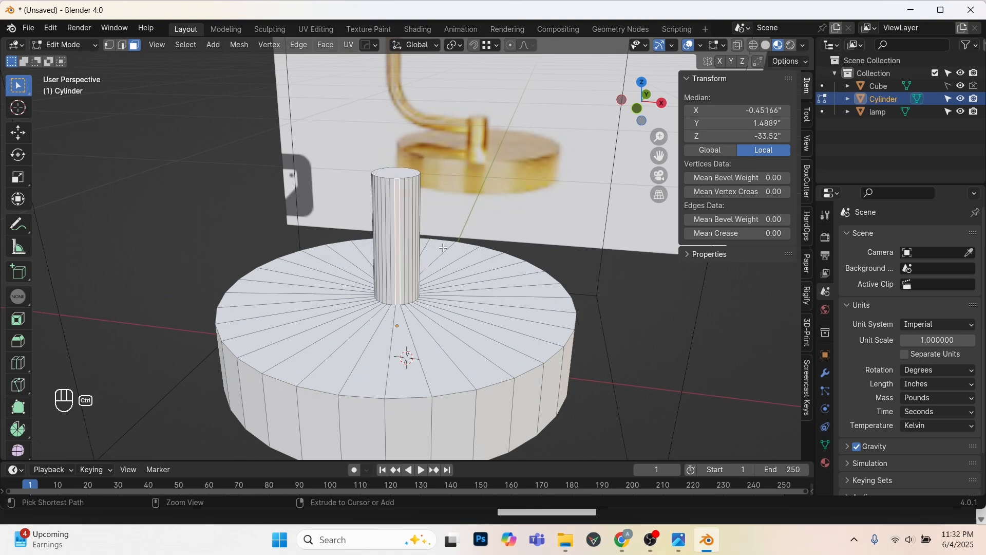
Undo the extruded post and the inset on the base cylinder's top face.
{"action": "left_click", "coordinate": [426, 363]}
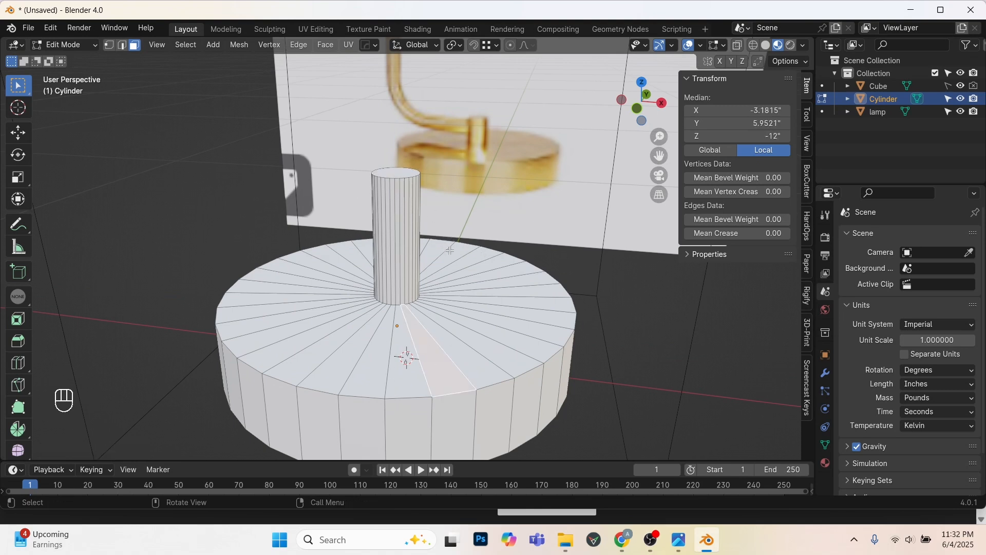
{"action": "key", "text": "ctrl"}
{"action": "key", "text": "ctrl+z"}
{"action": "key", "text": "ctrl+z"}
{"action": "key", "text": "ctrl+z"}
{"action": "key", "text": "ctrl+z"}
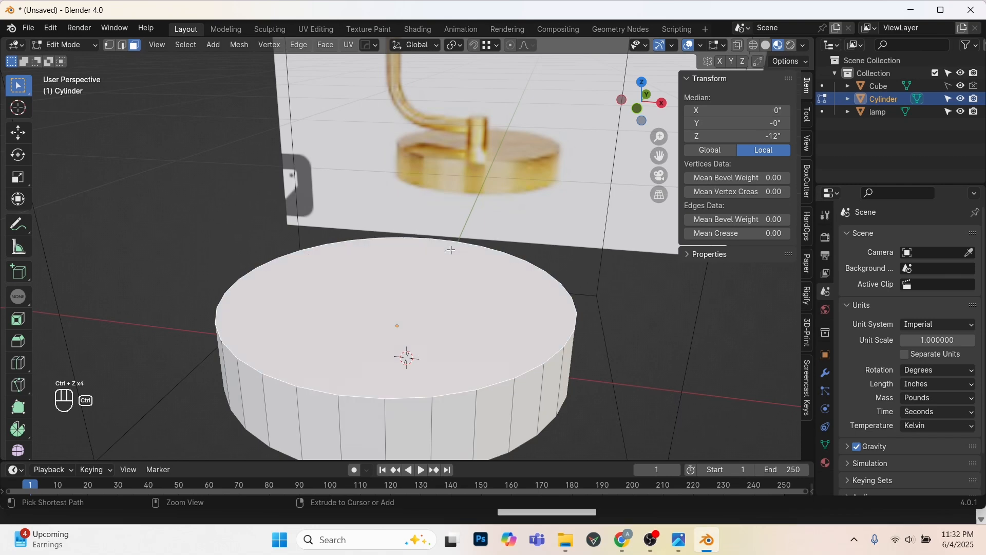
Return to Object Mode and snap the 3D cursor to the middle of the selected base cylinder.
{"action": "key", "text": "Tab"}
{"action": "key", "text": "KP_1"}
{"action": "scroll", "coordinate": [443, 263], "scroll_direction": "up", "scroll_amount": 4}
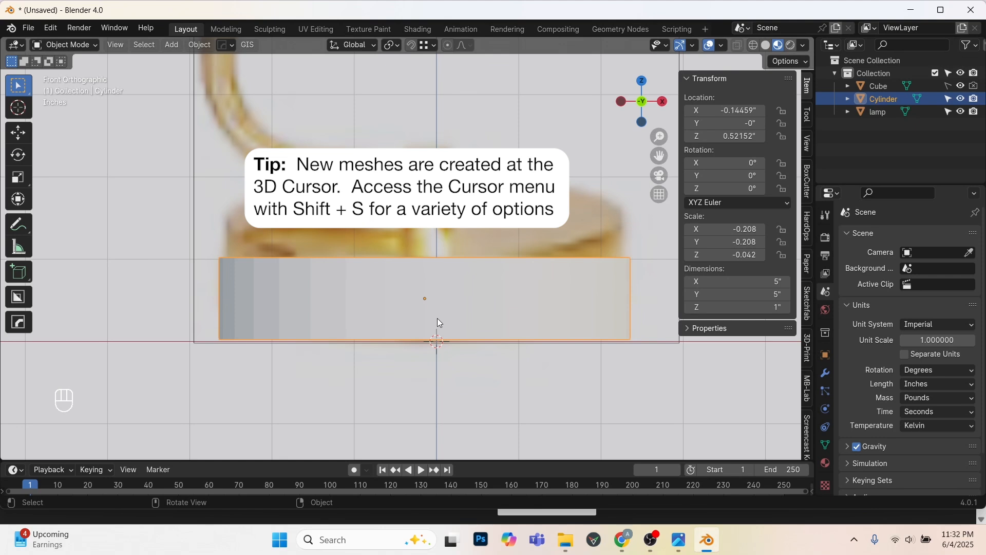
{"action": "right_click", "coordinate": [416, 380], "text": "shift"}
{"action": "key", "text": "shift+s"}
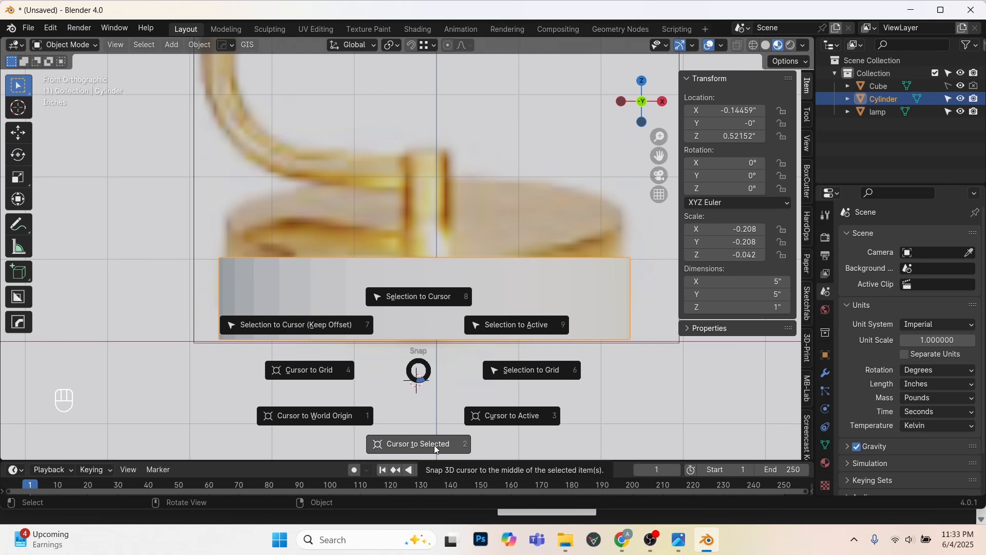
{"action": "middle_click_drag", "start_coordinate": [428, 300], "coordinate": [406, 366], "text": "shift"}
{"action": "scroll", "coordinate": [425, 321], "scroll_direction": "up", "scroll_amount": 1}
{"action": "scroll", "coordinate": [406, 366], "scroll_direction": "down", "scroll_amount": 4}
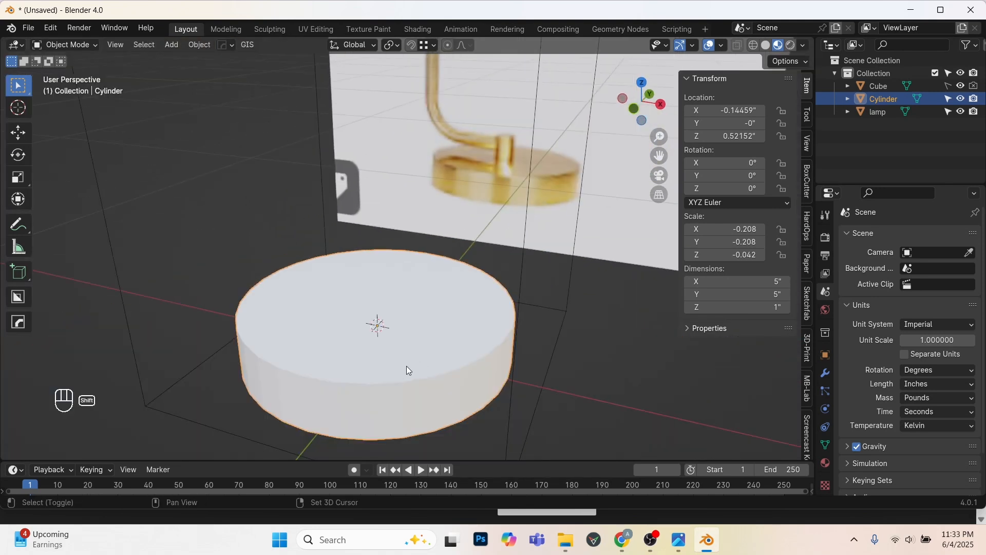
Add a new cylinder at the 3D cursor and scale it down uniformly to about 0.65".
{"action": "key", "text": "KP_1"}
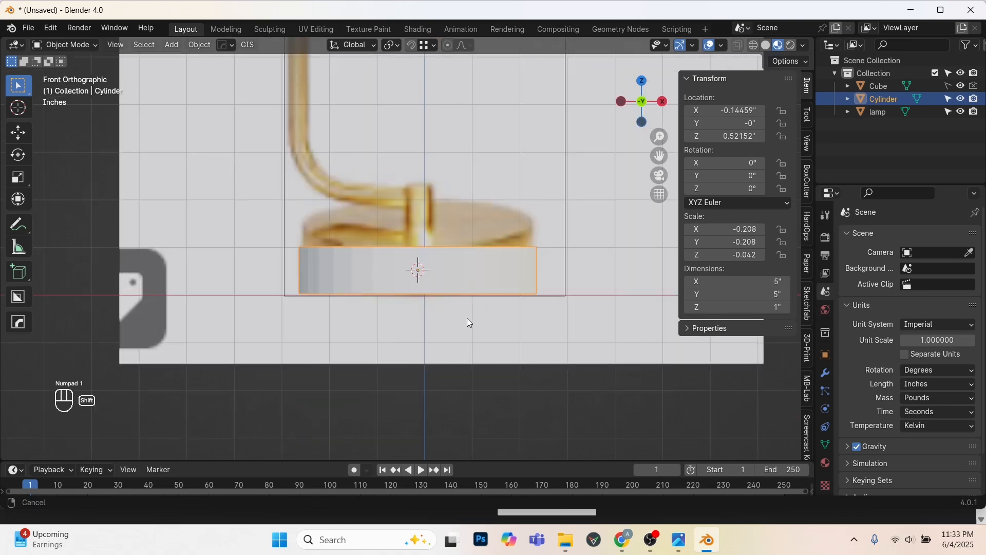
{"action": "key", "text": "shift+a"}
{"action": "mouse_move", "coordinate": [418, 243]}
{"action": "left_click", "coordinate": [482, 307]}
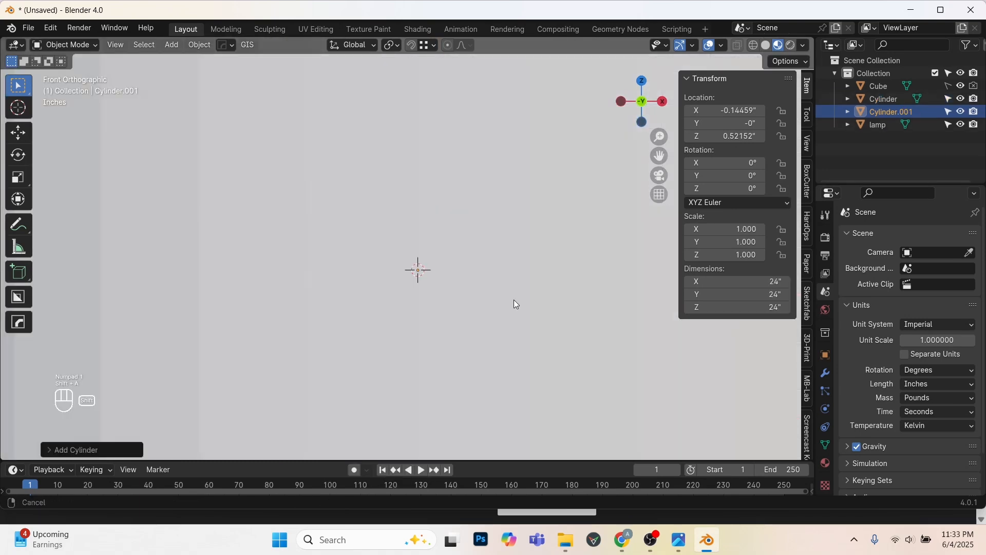
{"action": "key", "text": "s"}
{"action": "left_click", "coordinate": [434, 280]}
{"action": "key", "text": "s"}
{"action": "left_click", "coordinate": [457, 280]}
Move the small cylinder up about 1.05" along Z, over the reference lamp's post.
{"action": "middle_click_drag", "start_coordinate": [457, 279], "coordinate": [431, 310]}
{"action": "key", "text": "g"}
{"action": "key", "text": "z"}
{"action": "key", "text": "KP_1"}
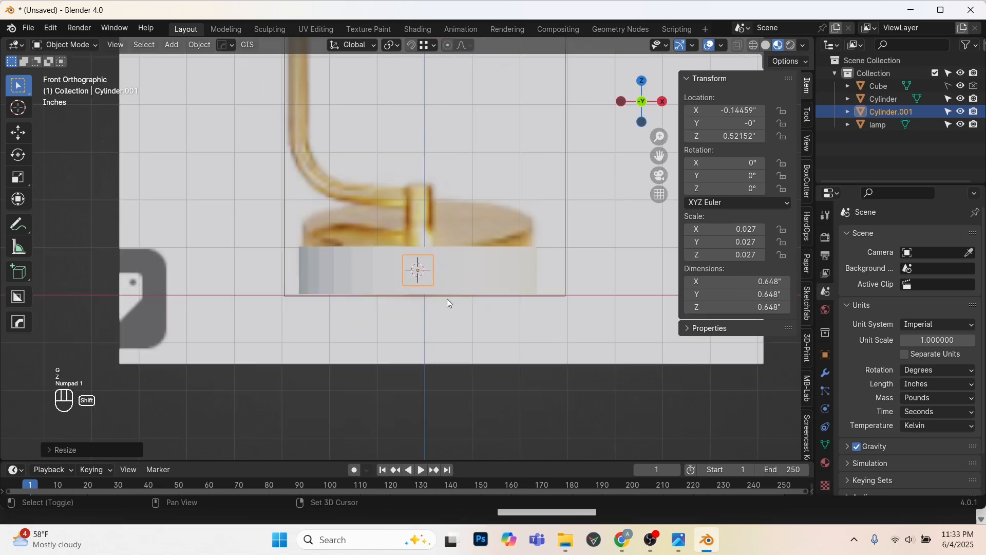
{"action": "left_click", "coordinate": [439, 256]}
Scale the small cylinder to the post's width and set its X, Y and Z dimensions to 0.5".
{"action": "key", "text": "s"}
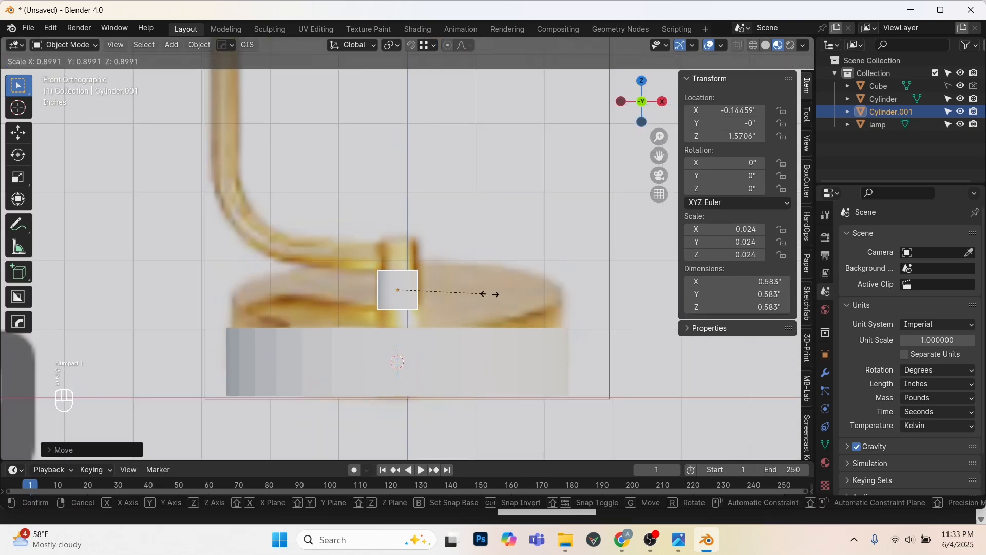
{"action": "left_click", "coordinate": [475, 286]}
{"action": "left_click_drag", "start_coordinate": [769, 281], "coordinate": [768, 307]}
{"action": "type", "text": "0.5"}
{"action": "key", "text": "Return"}
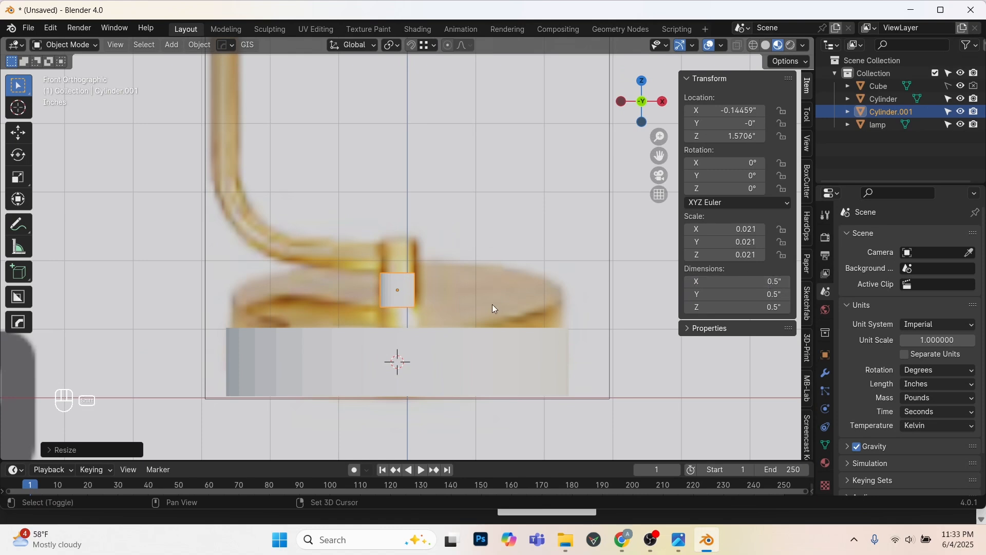
Stretch the small cylinder along Z only to about 1.33", matching the height of the reference post.
{"action": "scroll", "coordinate": [417, 301], "scroll_direction": "up", "scroll_amount": 2}
{"action": "scroll", "coordinate": [404, 319], "scroll_direction": "down", "scroll_amount": 1}
{"action": "middle_click_drag", "start_coordinate": [405, 319], "coordinate": [473, 229], "text": "shift"}
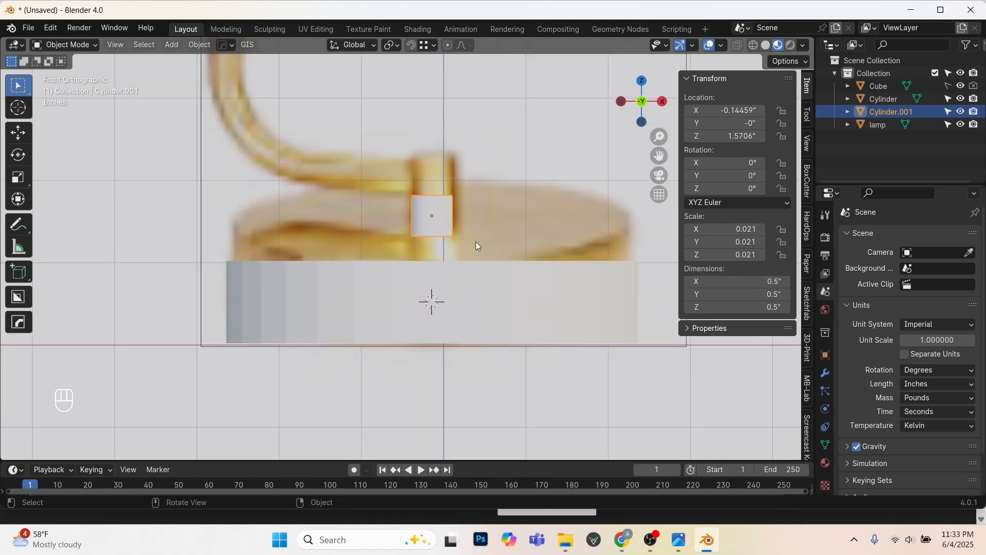
{"action": "key", "text": "s"}
{"action": "key", "text": "z"}
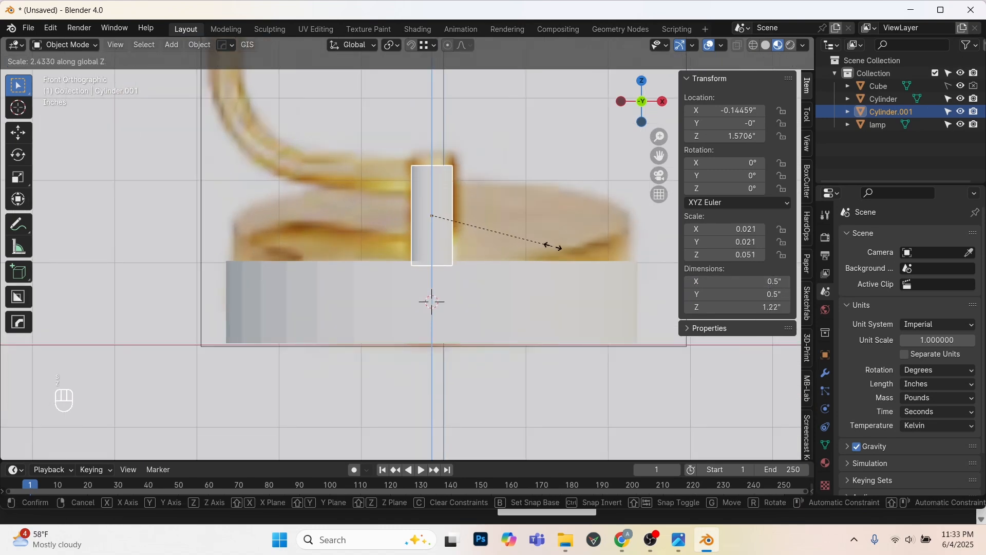
{"action": "left_click", "coordinate": [564, 246]}
Move the post along Z and snap its bottom onto the base cylinder's top surface.
{"action": "middle_click_drag", "start_coordinate": [436, 201], "coordinate": [452, 218], "text": "shift"}
{"action": "key", "text": "g"}
{"action": "key", "text": "z"}
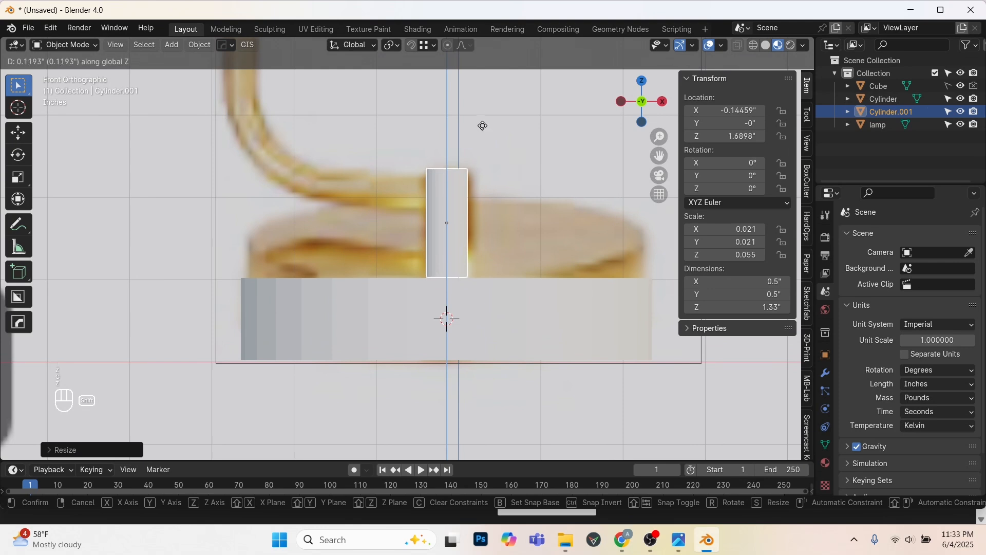
{"action": "left_click", "coordinate": [497, 253]}
{"action": "key", "text": "g"}
{"action": "key", "text": "z"}
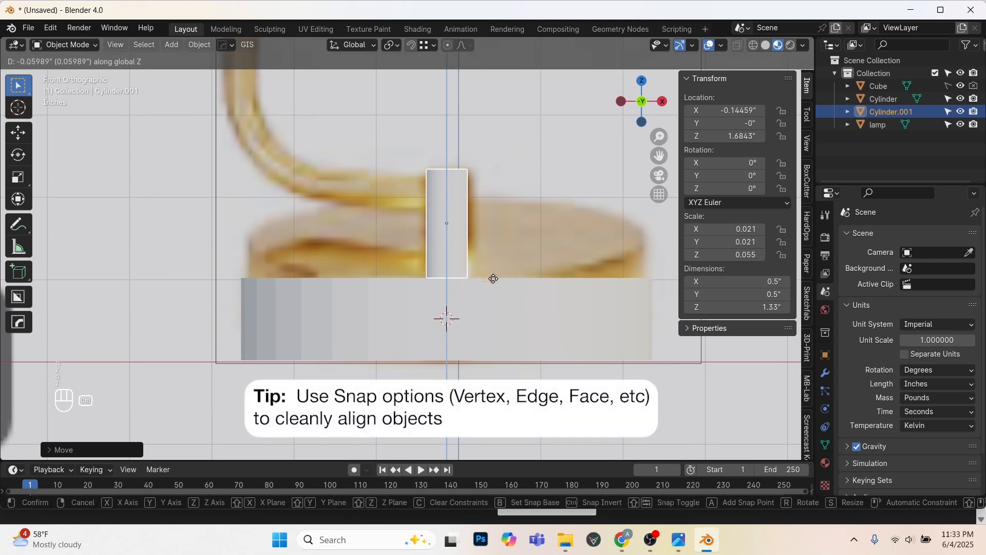
{"action": "left_click", "coordinate": [492, 279], "text": "ctrl"}
{"action": "scroll", "coordinate": [486, 289], "scroll_direction": "up", "scroll_amount": 1}
{"action": "scroll", "coordinate": [495, 257], "scroll_direction": "down", "scroll_amount": 1}
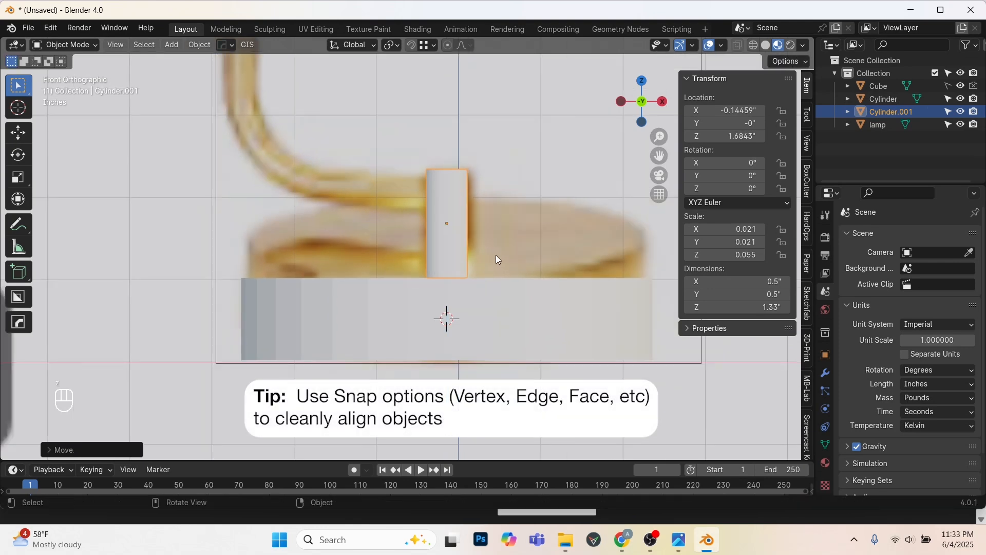
Duplicate the post about 1.13" toward negative X and rotate the copy 90° to lie horizontally in front view.
{"action": "middle_click_drag", "start_coordinate": [495, 254], "coordinate": [494, 272], "text": "shift"}
{"action": "scroll", "coordinate": [472, 260], "scroll_direction": "up", "scroll_amount": 1}
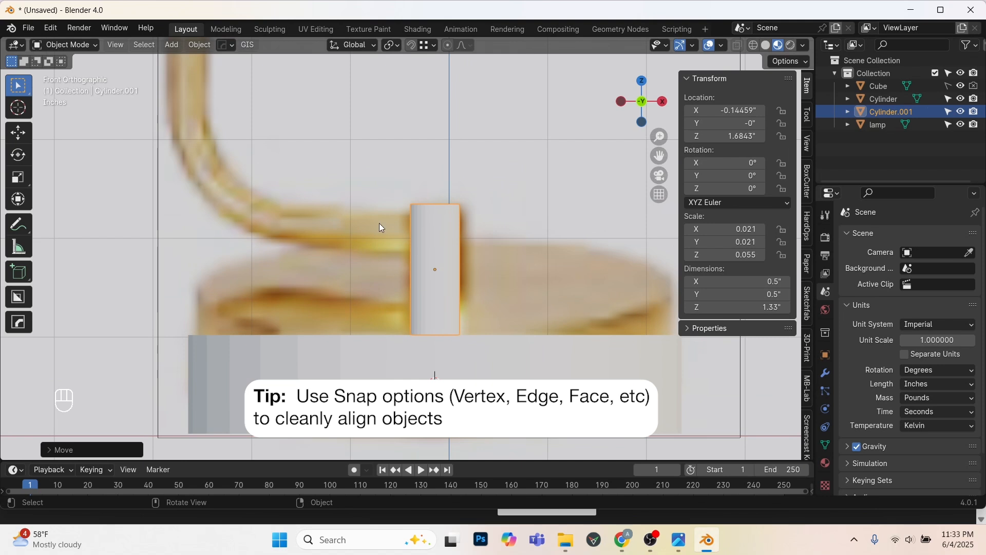
{"action": "scroll", "coordinate": [433, 291], "scroll_direction": "down", "scroll_amount": 1}
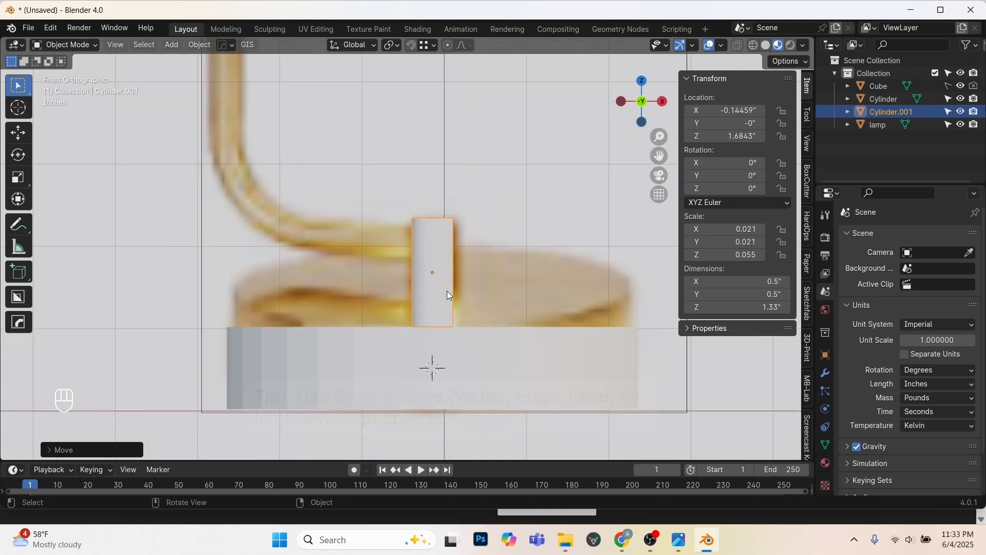
{"action": "key", "text": "shift+d"}
{"action": "left_click", "coordinate": [378, 284]}
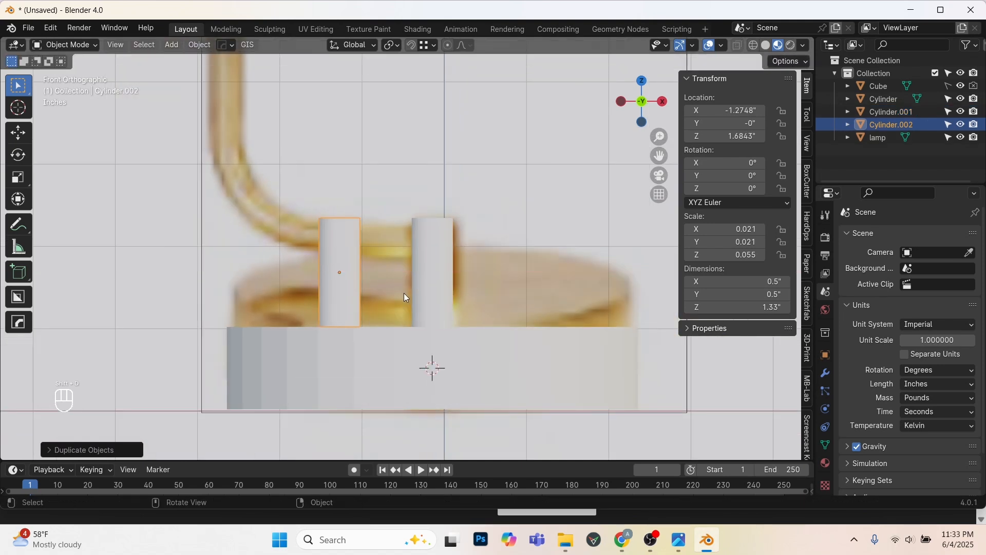
{"action": "type", "text": "r"}
{"action": "type", "text": "90"}
{"action": "key", "text": "Return"}
Move the horizontal cylinder over the reference arm where it meets the upper part of the post.
{"action": "middle_click_drag", "start_coordinate": [417, 293], "coordinate": [457, 292], "text": "shift"}
{"action": "scroll", "coordinate": [417, 305], "scroll_direction": "up", "scroll_amount": 2}
{"action": "key", "text": "g"}
{"action": "left_click", "coordinate": [455, 264]}
Scale the horizontal cylinder down to about 0.94" long and set its X and Y dimensions to 0.375".
{"action": "key", "text": "s"}
{"action": "left_click", "coordinate": [440, 278]}
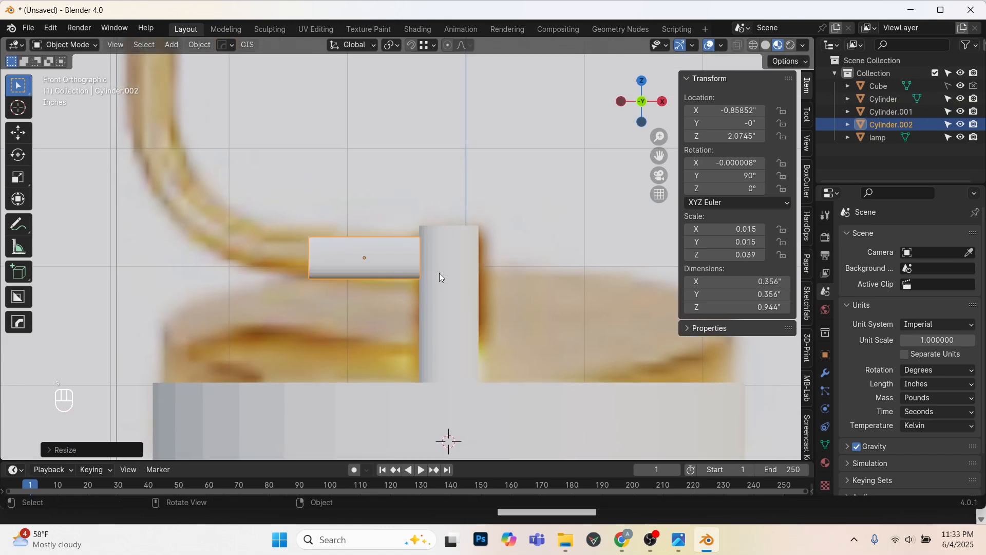
{"action": "mouse_move", "coordinate": [750, 282]}
{"action": "left_mouse_down"}
{"action": "mouse_move", "coordinate": [749, 294]}
{"action": "mouse_move", "coordinate": [749, 283]}
{"action": "left_mouse_up"}
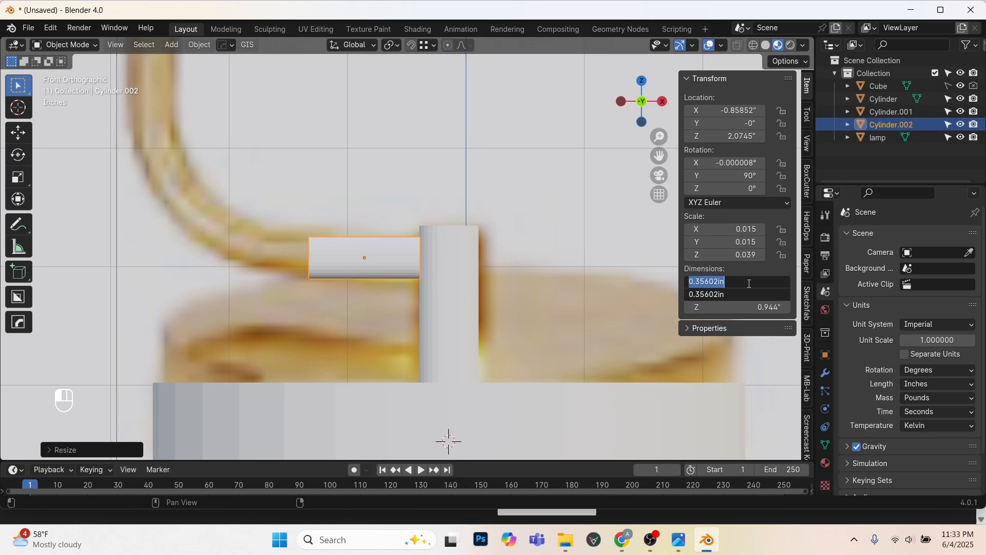
{"action": "key", "text": "Return"}
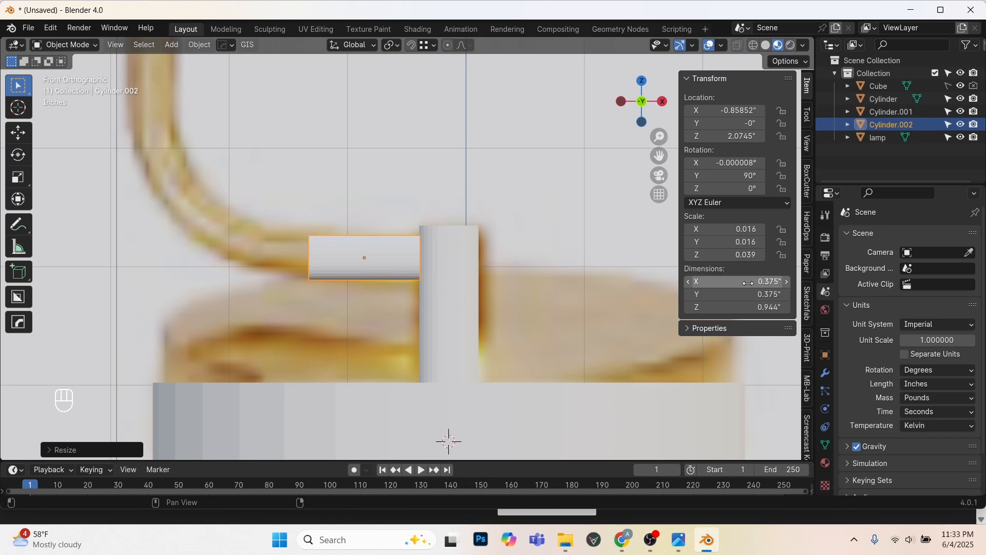
Enter Edit Mode on the horizontal cylinder with vertex selection.
{"action": "scroll", "coordinate": [375, 257], "scroll_direction": "up", "scroll_amount": 2}
{"action": "middle_click_drag", "start_coordinate": [374, 257], "coordinate": [428, 327], "text": "shift"}
{"action": "key", "text": "Tab"}
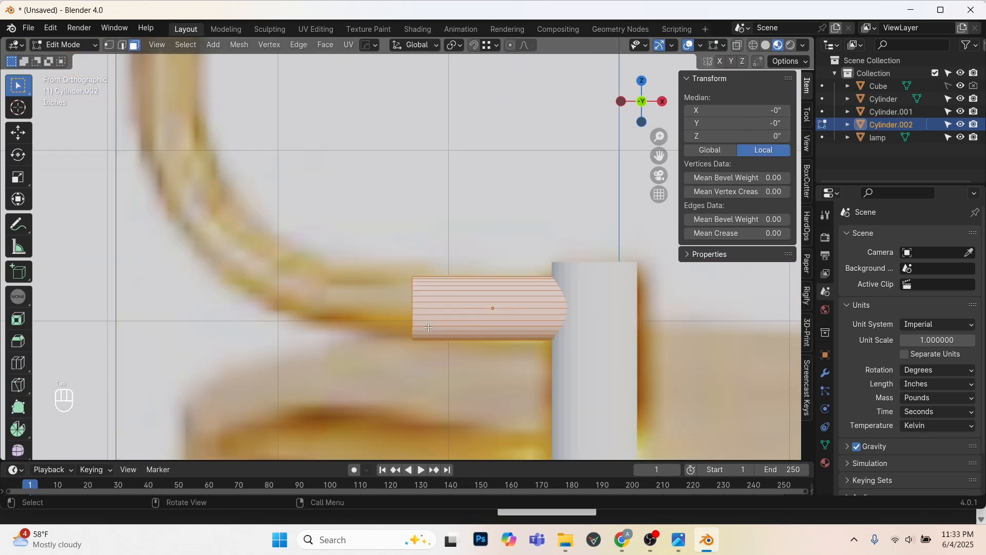
{"action": "key", "text": "alt+1"}
Try to select the vertices at the horizontal cylinder's free end in the shaded front view, and inspect which are selected.
{"action": "middle_click_drag", "start_coordinate": [311, 240], "coordinate": [370, 246]}
{"action": "key", "text": "KP_1"}
{"action": "left_click_drag", "start_coordinate": [368, 238], "coordinate": [443, 377]}
{"action": "scroll", "coordinate": [443, 377], "scroll_direction": "up", "scroll_amount": 2}
{"action": "middle_click_drag", "start_coordinate": [443, 377], "coordinate": [437, 183]}
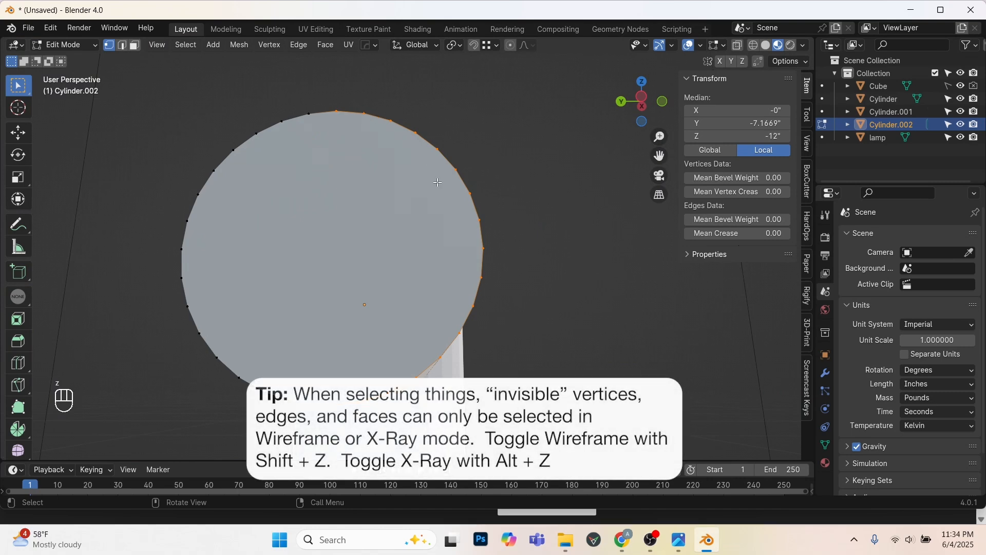
{"action": "middle_click_drag", "start_coordinate": [519, 269], "coordinate": [426, 252]}
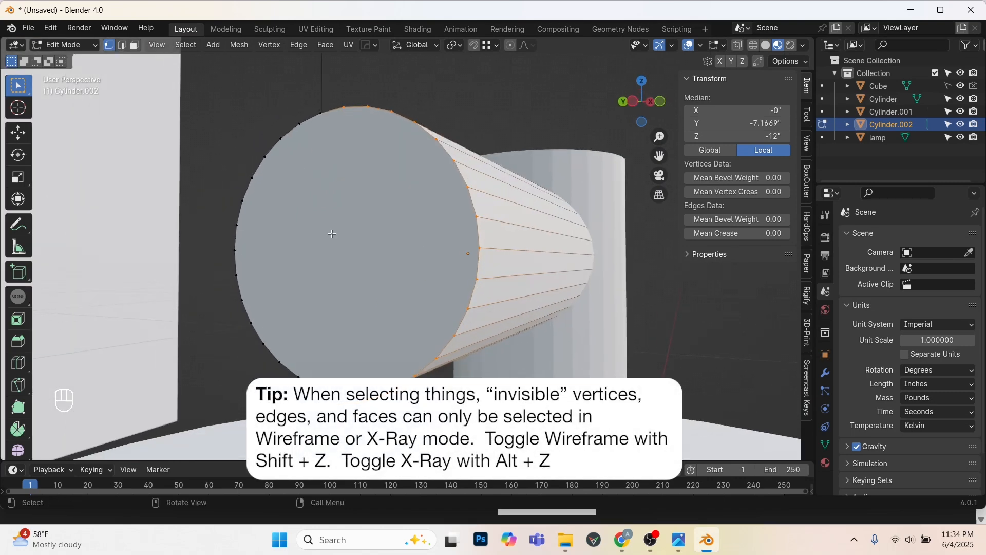
{"action": "middle_click_drag", "start_coordinate": [331, 234], "coordinate": [411, 134]}
{"action": "key", "text": "KP_1"}
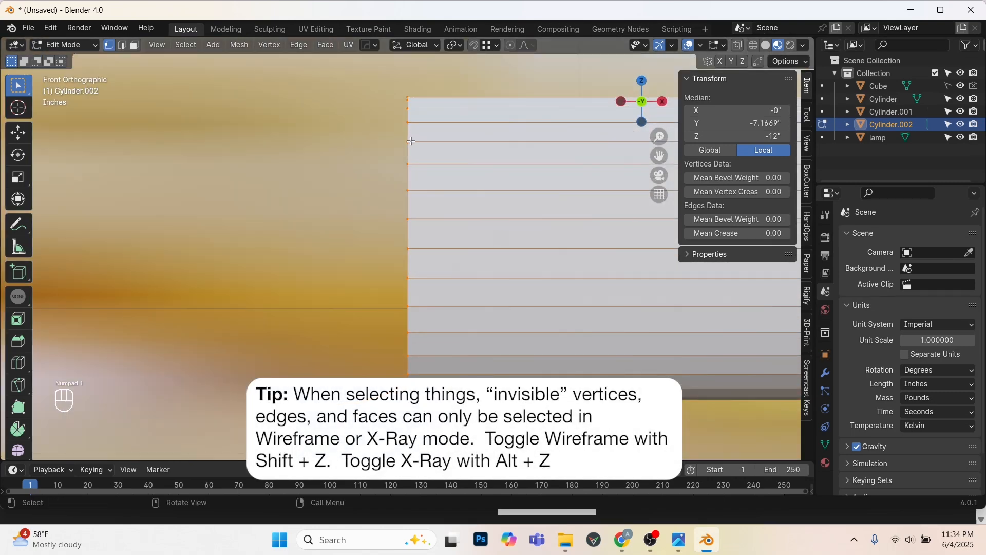
{"action": "scroll", "coordinate": [410, 154], "scroll_direction": "down", "scroll_amount": 4}
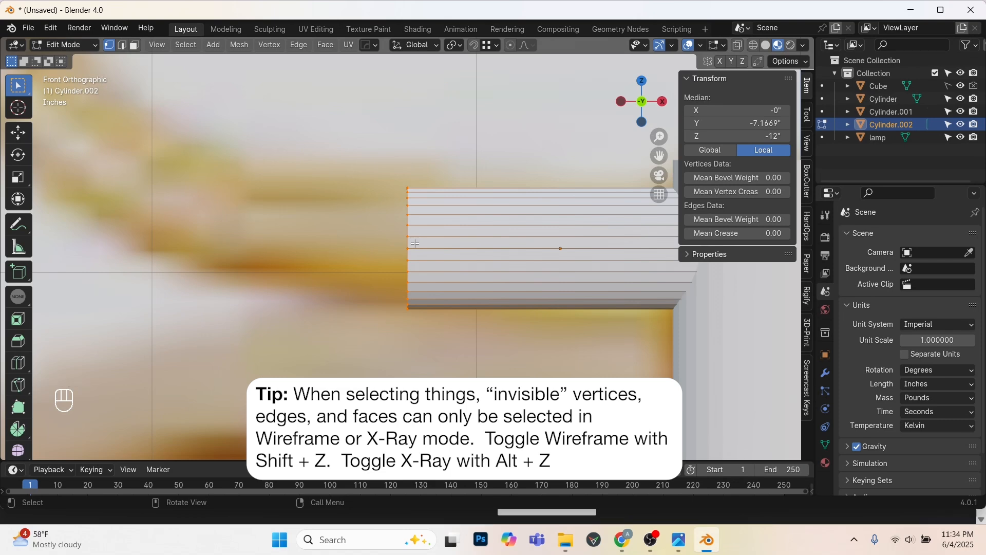
Select all vertices of the horizontal cylinder's free end in wireframe display, and restore the shaded display.
{"action": "key", "text": "shift+z"}
{"action": "left_click_drag", "start_coordinate": [371, 163], "coordinate": [407, 338]}
{"action": "middle_click_drag", "start_coordinate": [407, 338], "coordinate": [389, 222]}
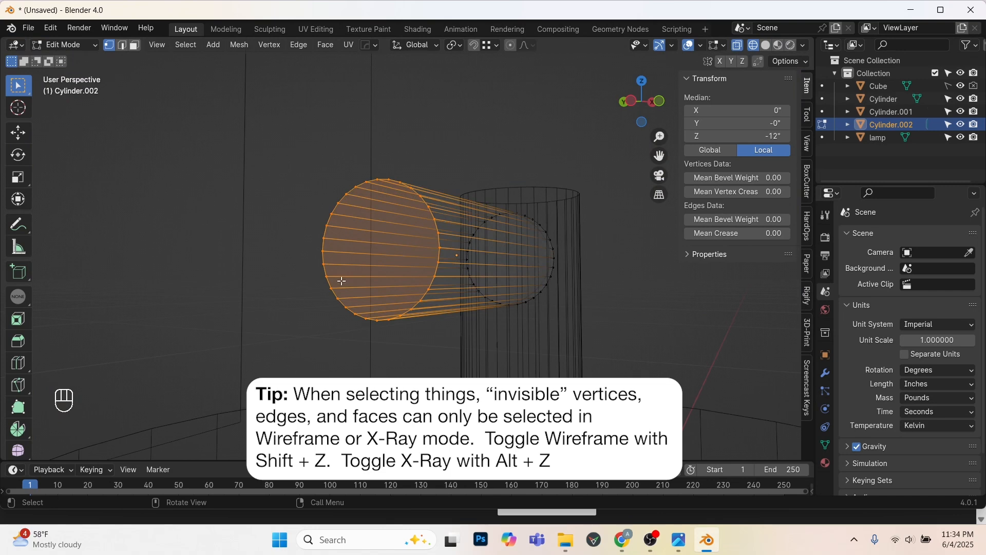
{"action": "key", "text": "KP_1"}
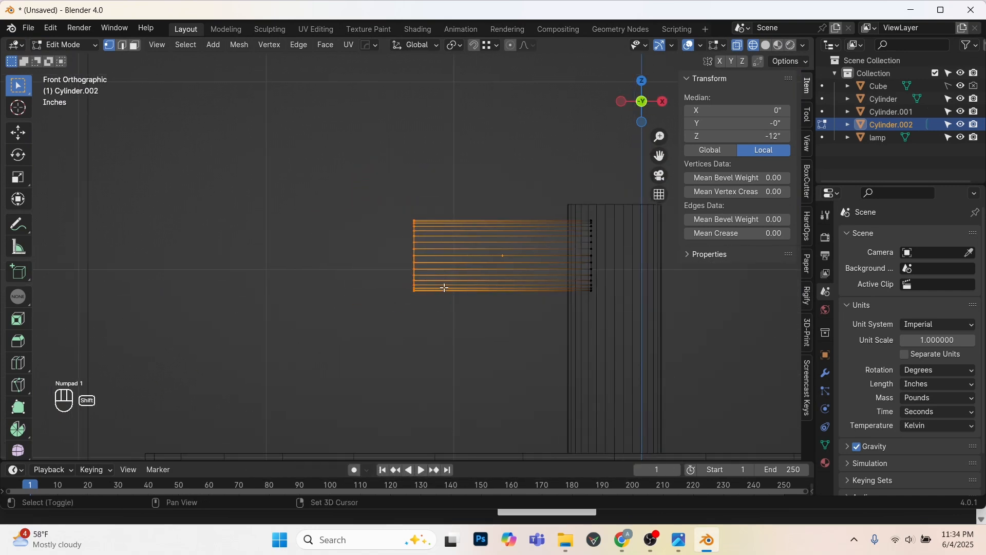
{"action": "key", "text": "shift+z"}
{"action": "middle_click_drag", "start_coordinate": [445, 289], "coordinate": [446, 313], "text": "shift"}
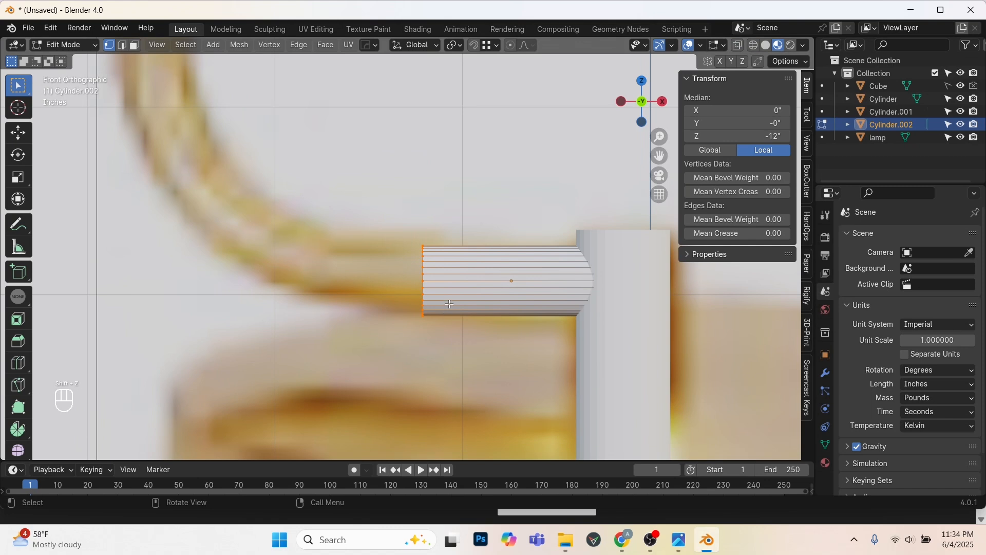
Move the selected end vertices about 0.5" toward negative X to reach the start of the reference bend.
{"action": "key", "text": "g"}
{"action": "key", "text": "x"}
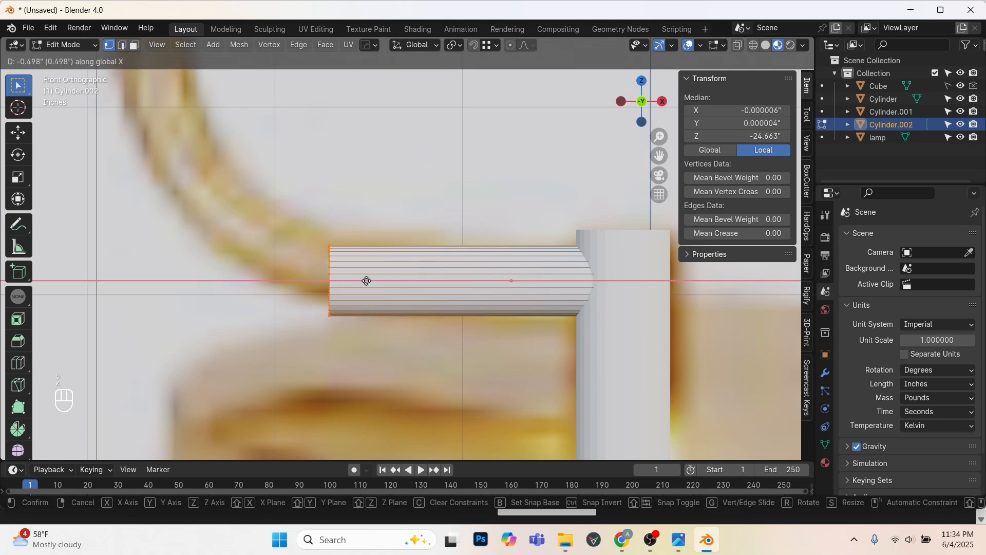
{"action": "left_click", "coordinate": [365, 279]}
Try to place the 3D cursor above the horizontal cylinder's free end and spin the selected end vertices around it.
{"action": "scroll", "coordinate": [337, 275], "scroll_direction": "up", "scroll_amount": 1}
{"action": "scroll", "coordinate": [424, 315], "scroll_direction": "down", "scroll_amount": 4}
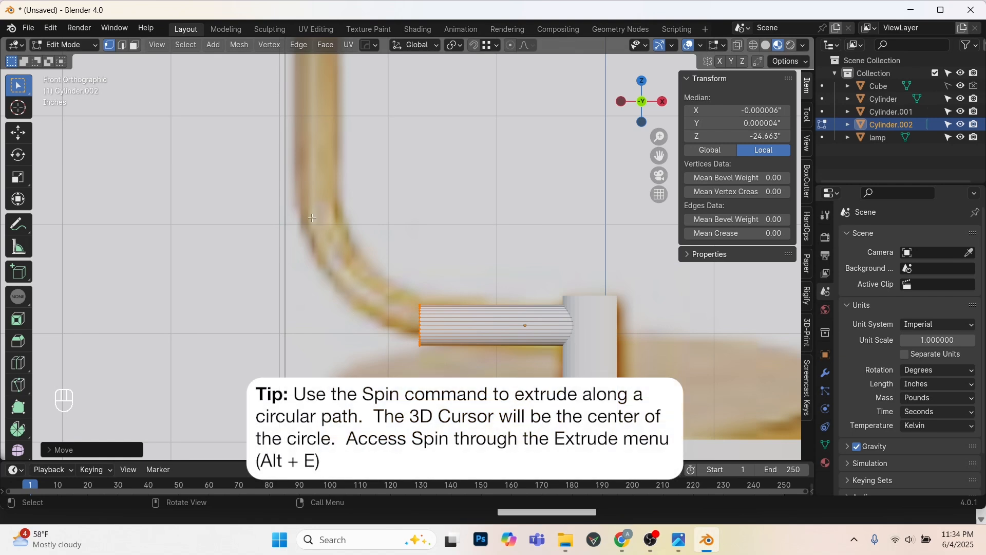
{"action": "middle_click_drag", "start_coordinate": [426, 225], "coordinate": [431, 244], "text": "shift"}
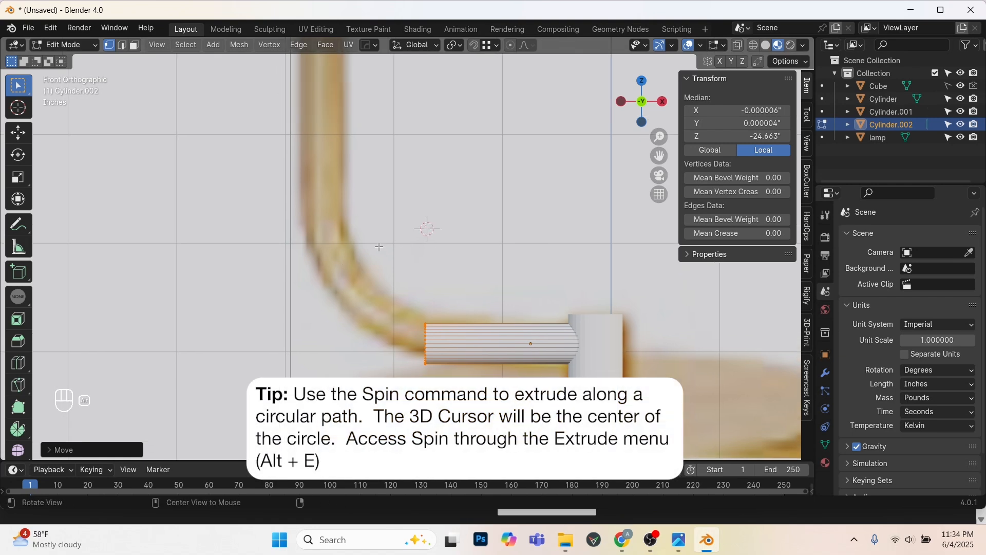
{"action": "key", "text": "alt+e"}
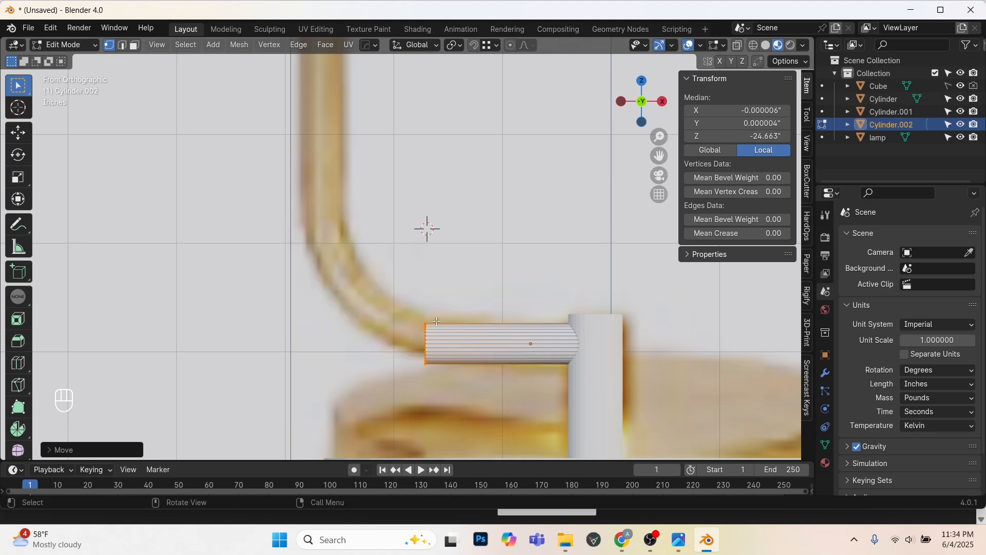
{"action": "key", "text": "alt+e"}
{"action": "left_click", "coordinate": [381, 415]}
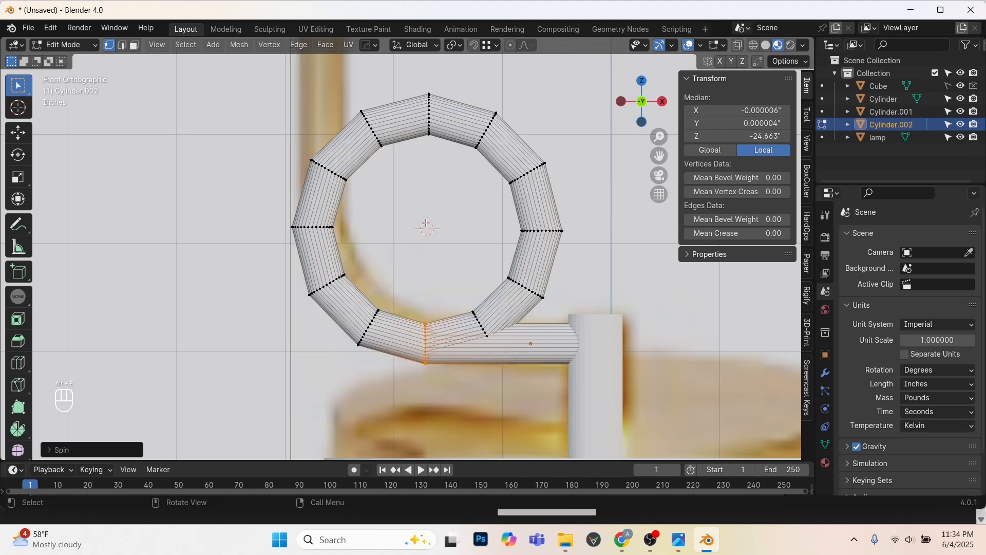
Set the spin's angle to 90° and its number of steps to 20.
{"action": "left_click", "coordinate": [65, 454]}
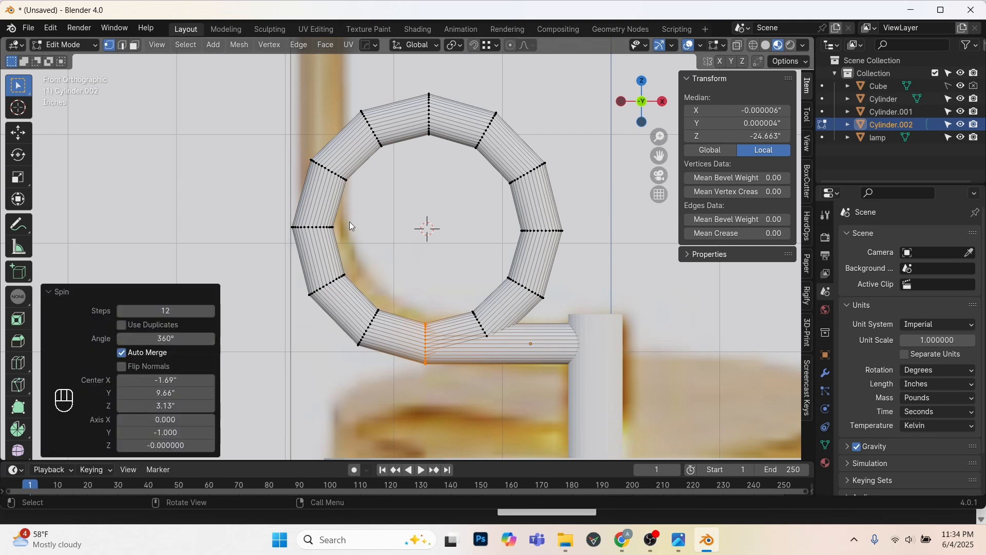
{"action": "left_click", "coordinate": [167, 338]}
{"action": "type", "text": "9"}
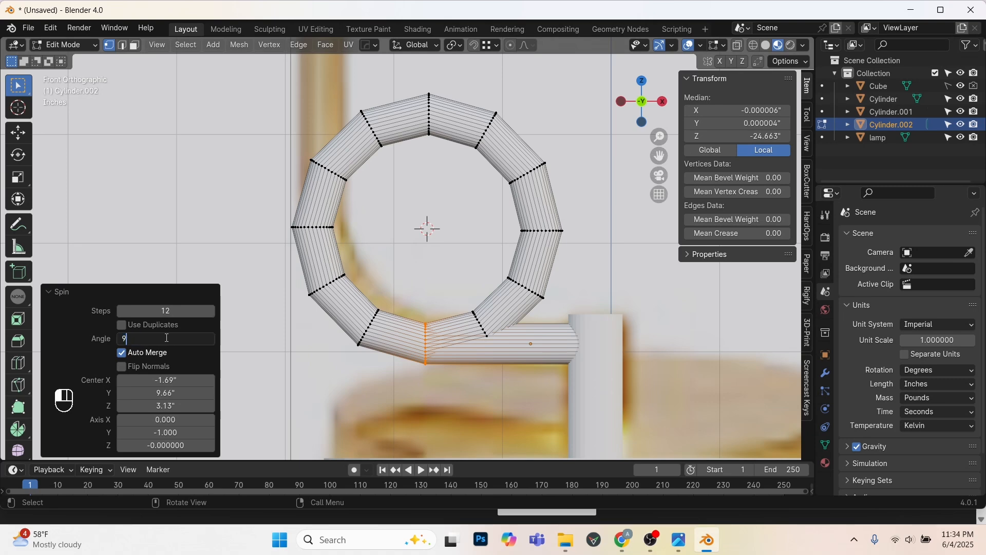
{"action": "type", "text": "0"}
{"action": "key", "text": "Return"}
{"action": "scroll", "coordinate": [165, 324], "scroll_direction": "up", "scroll_amount": 1}
{"action": "left_click", "coordinate": [164, 310]}
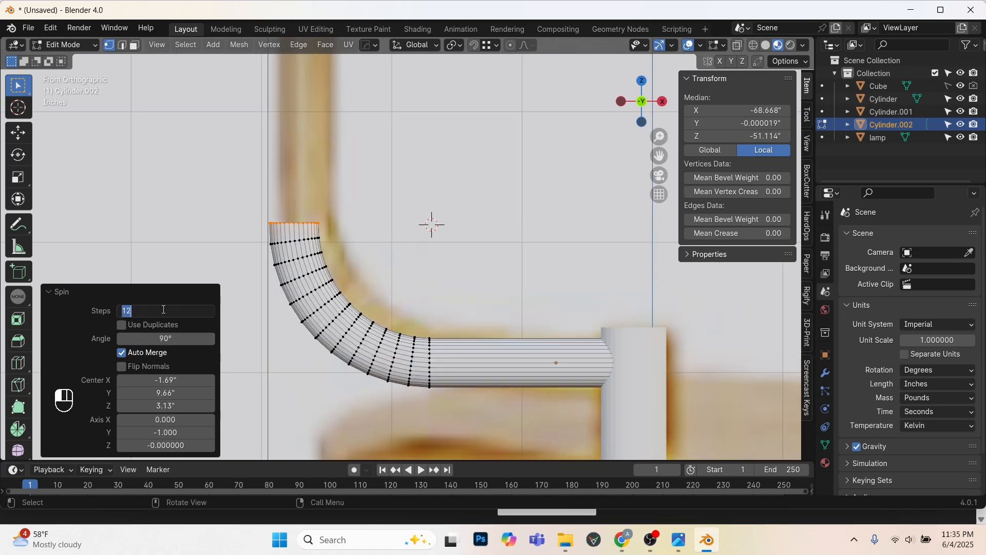
{"action": "type", "text": "20"}
{"action": "key", "text": "Return"}
{"action": "scroll", "coordinate": [436, 287], "scroll_direction": "up", "scroll_amount": 1}
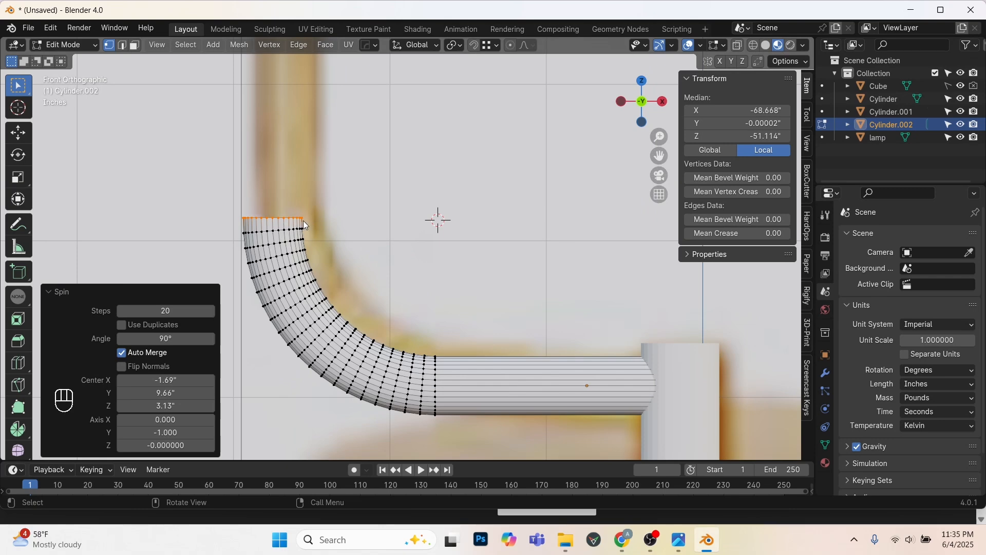
Undo the spin, and in wireframe display snap the 3D cursor to the centre of the selected free-end vertices, returning to Object Mode.
{"action": "key", "text": "ctrl+z"}
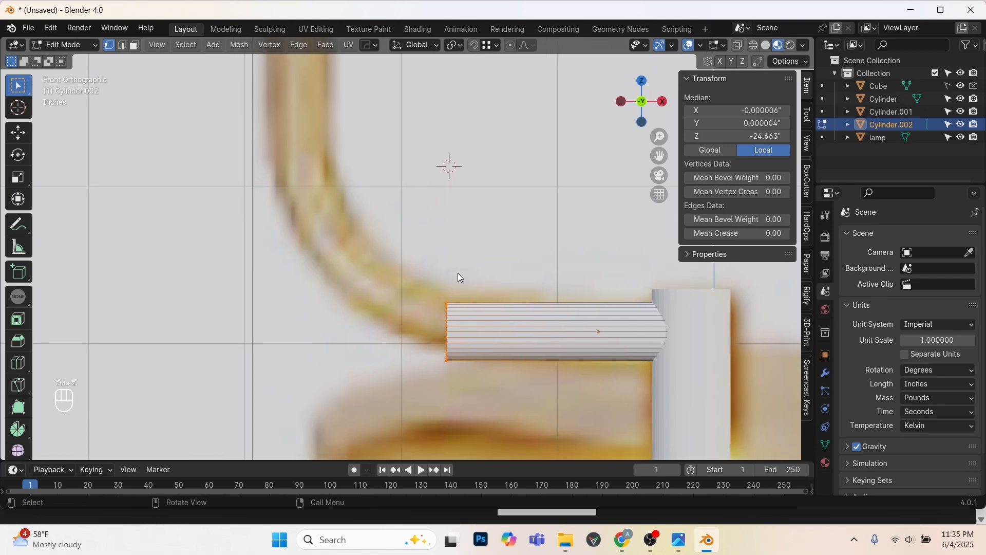
{"action": "key", "text": "Tab"}
{"action": "scroll", "coordinate": [463, 249], "scroll_direction": "up", "scroll_amount": 1}
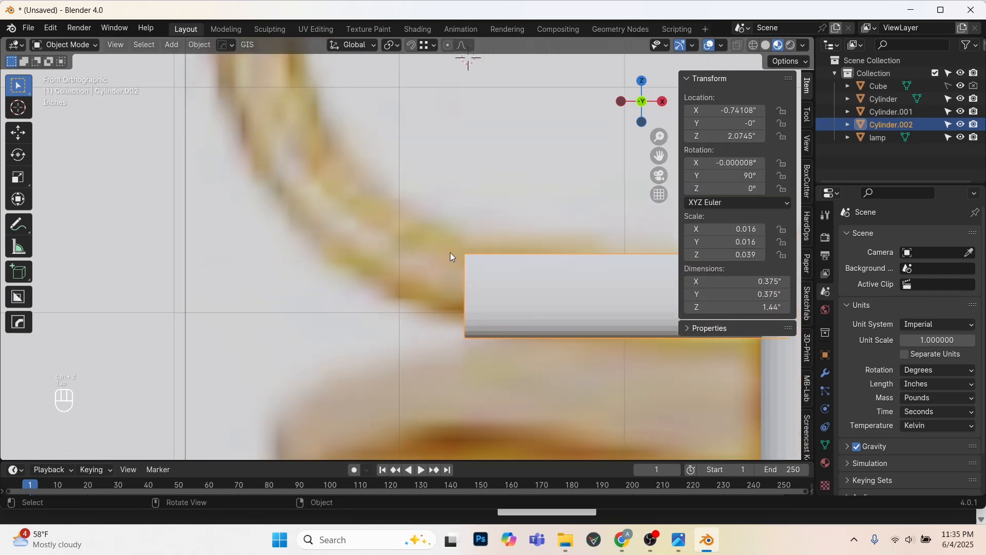
{"action": "key", "text": "shift+z"}
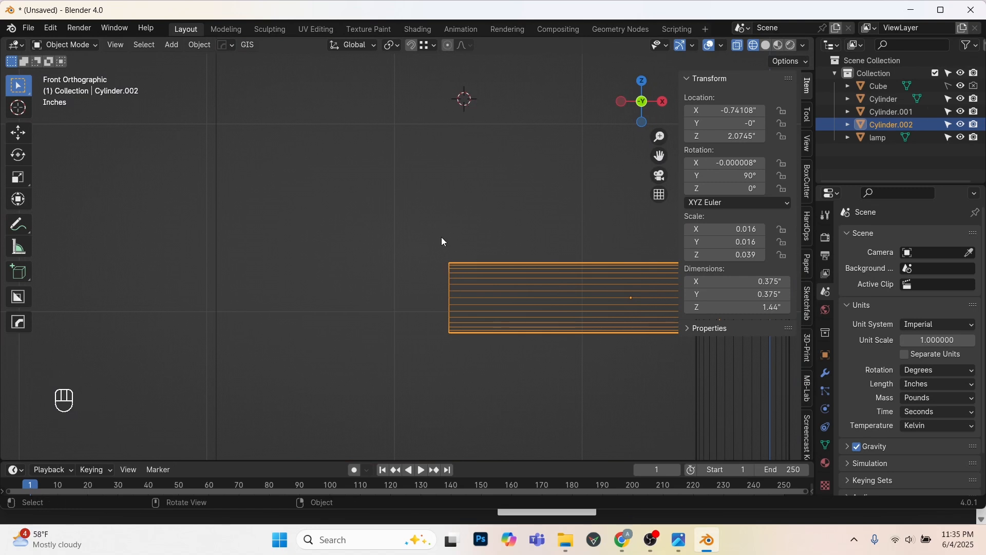
{"action": "middle_click_drag", "start_coordinate": [462, 232], "coordinate": [459, 270], "text": "shift"}
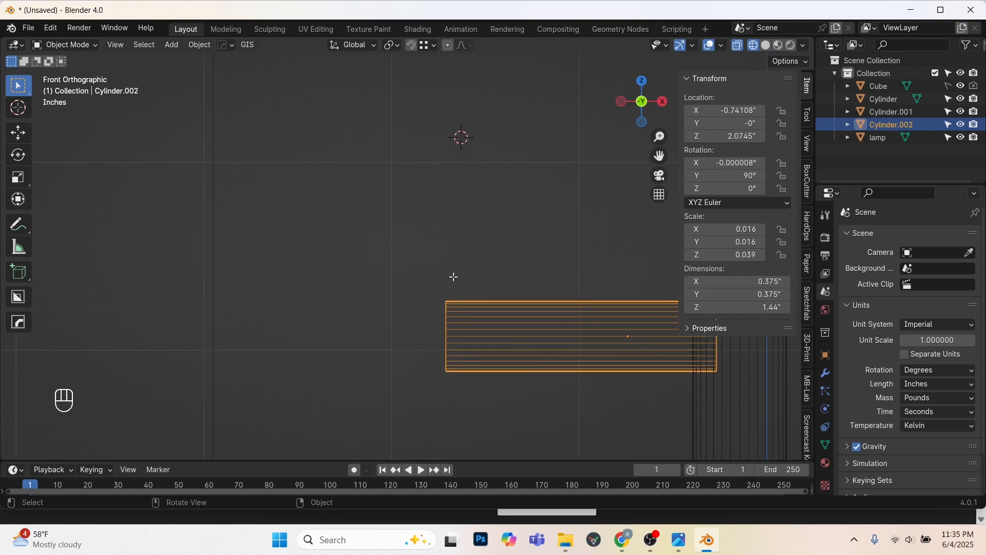
{"action": "key", "text": "Tab"}
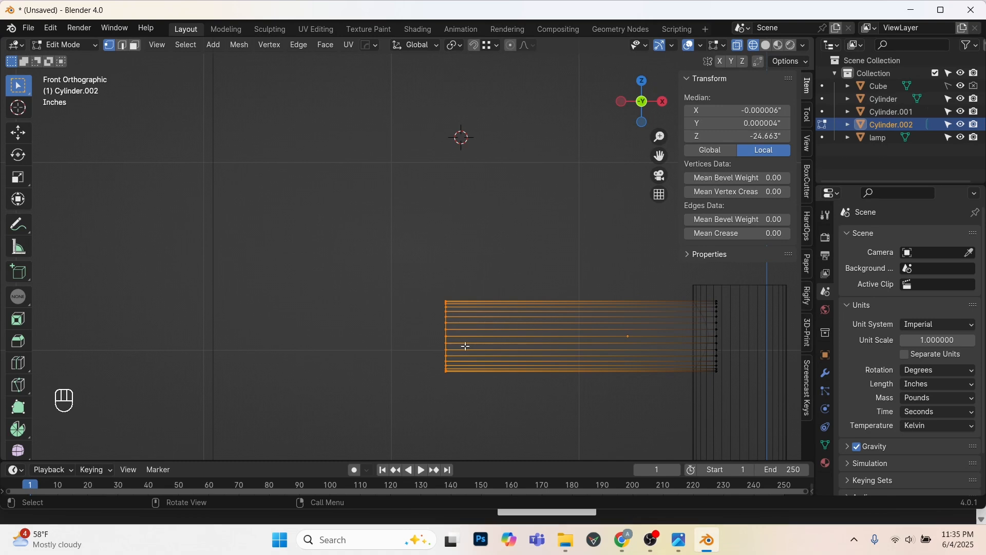
{"action": "middle_click_drag", "start_coordinate": [465, 346], "coordinate": [464, 305]}
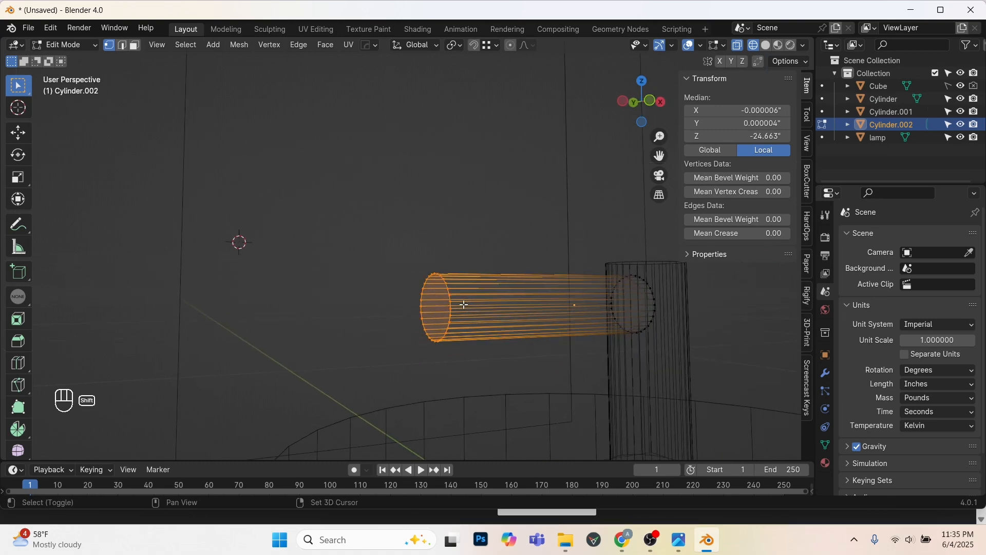
{"action": "key", "text": "shift+s"}
{"action": "left_click", "coordinate": [557, 350]}
{"action": "key", "text": "Tab"}
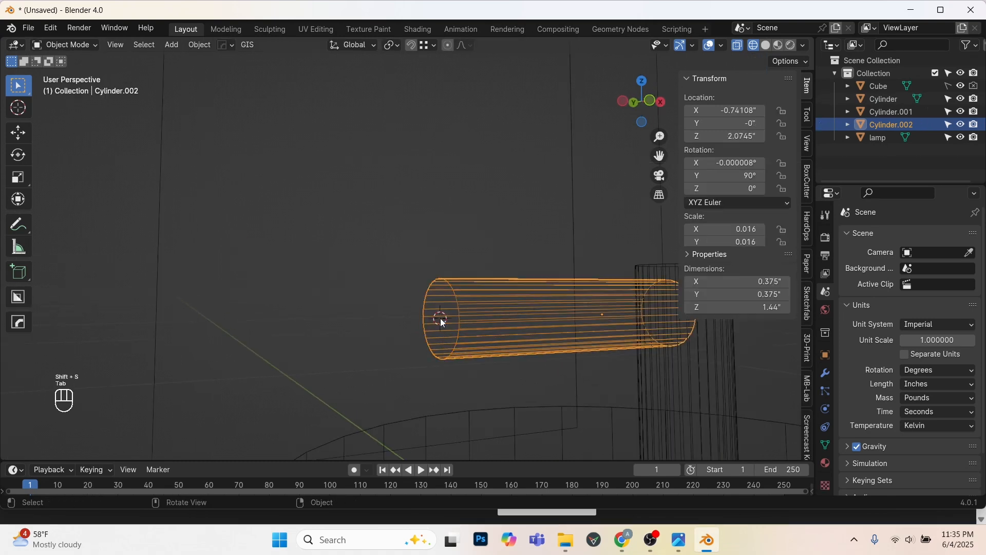
Add a Plain Axes empty at the 3D cursor and return to the shaded front view.
{"action": "key", "text": "shift+a"}
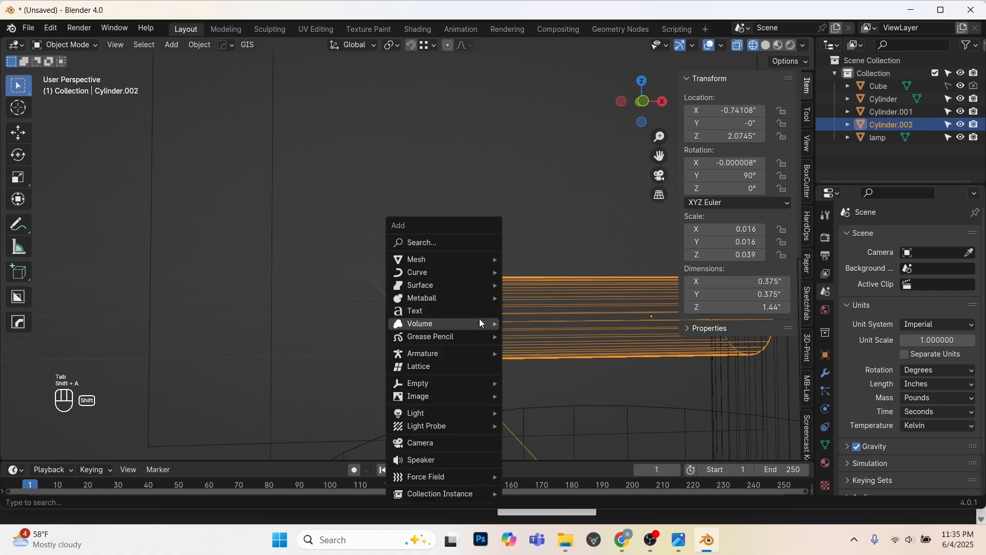
{"action": "mouse_move", "coordinate": [452, 383]}
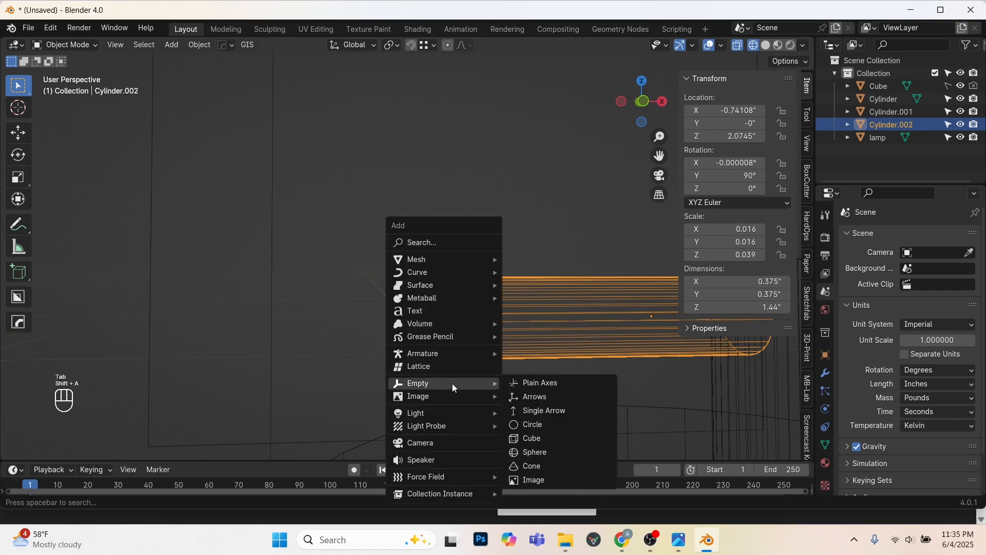
{"action": "left_click", "coordinate": [539, 384]}
{"action": "key", "text": "KP_1"}
{"action": "key", "text": "shift+z"}
{"action": "scroll", "coordinate": [461, 307], "scroll_direction": "up", "scroll_amount": 2, "text": "shift"}
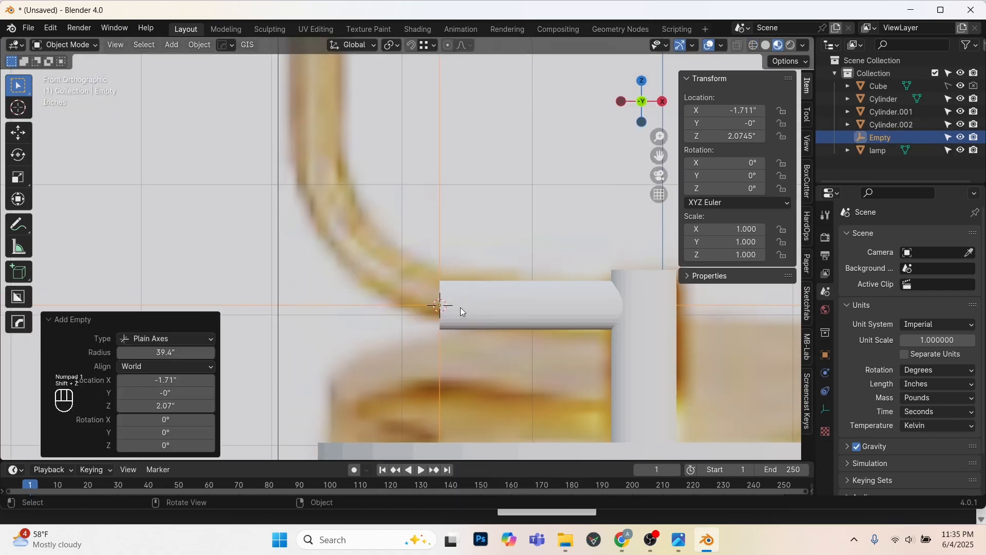
Move the empty about 1.04" up along Z to the reference bend's centre, and snap the 3D cursor to it.
{"action": "key", "text": "g"}
{"action": "key", "text": "z"}
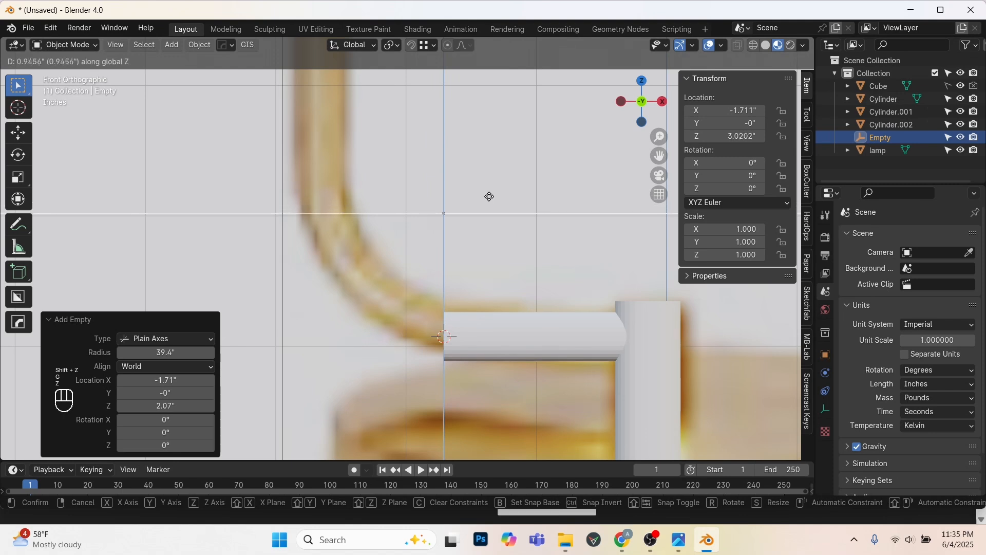
{"action": "left_click", "coordinate": [493, 186]}
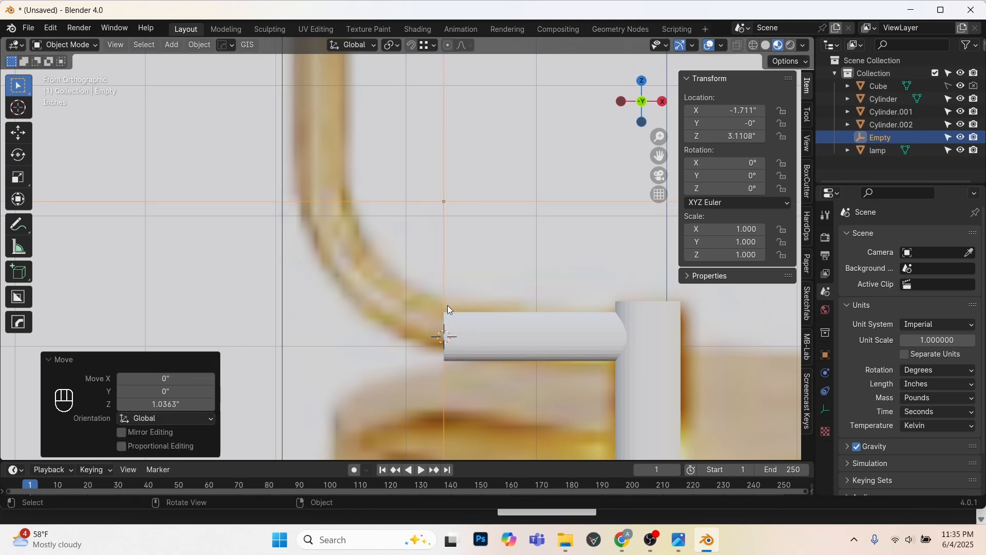
{"action": "middle_click_drag", "start_coordinate": [440, 278], "coordinate": [438, 284], "text": "shift"}
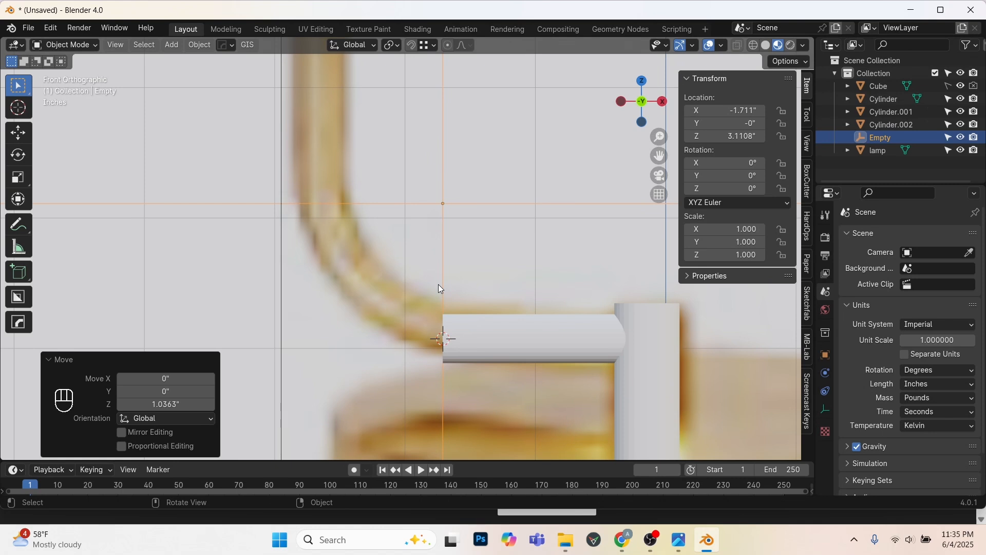
{"action": "key", "text": "shift+s"}
{"action": "left_click", "coordinate": [435, 356]}
{"action": "scroll", "coordinate": [473, 346], "scroll_direction": "up", "scroll_amount": 1}
{"action": "middle_click_drag", "start_coordinate": [473, 346], "coordinate": [478, 314], "text": "shift"}
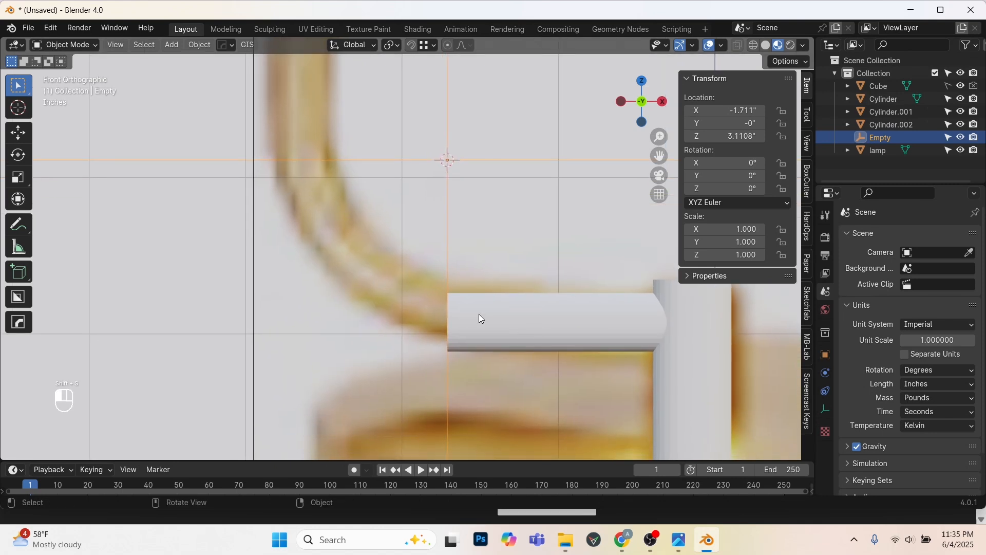
Spin the horizontal cylinder's free-end face 90° around the 3D cursor in 20 steps, and restore the shaded display.
{"action": "left_click", "coordinate": [480, 319]}
{"action": "key", "text": "Tab"}
{"action": "key", "text": "alt+KP_3"}
{"action": "key", "text": "shift+z"}
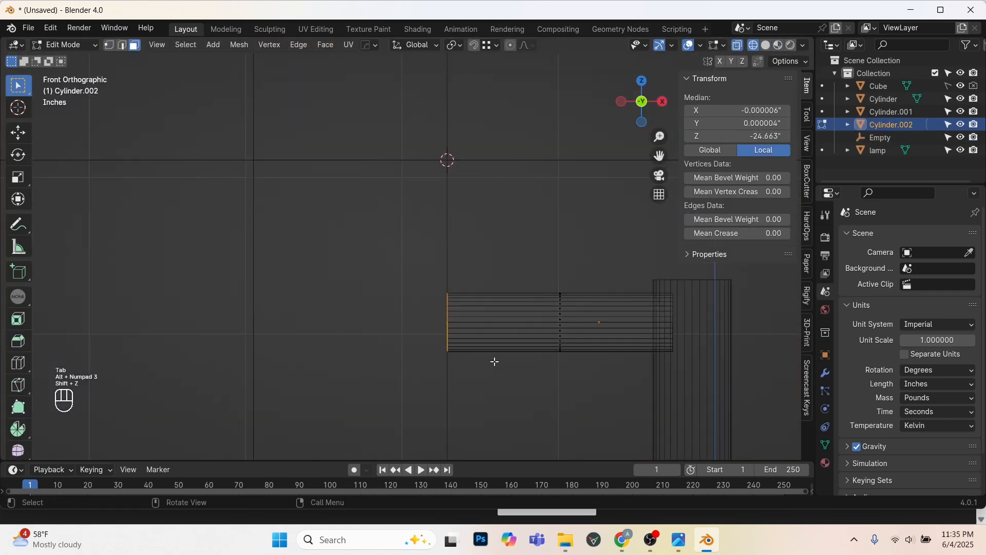
{"action": "key", "text": "alt+e"}
{"action": "left_click", "coordinate": [475, 368]}
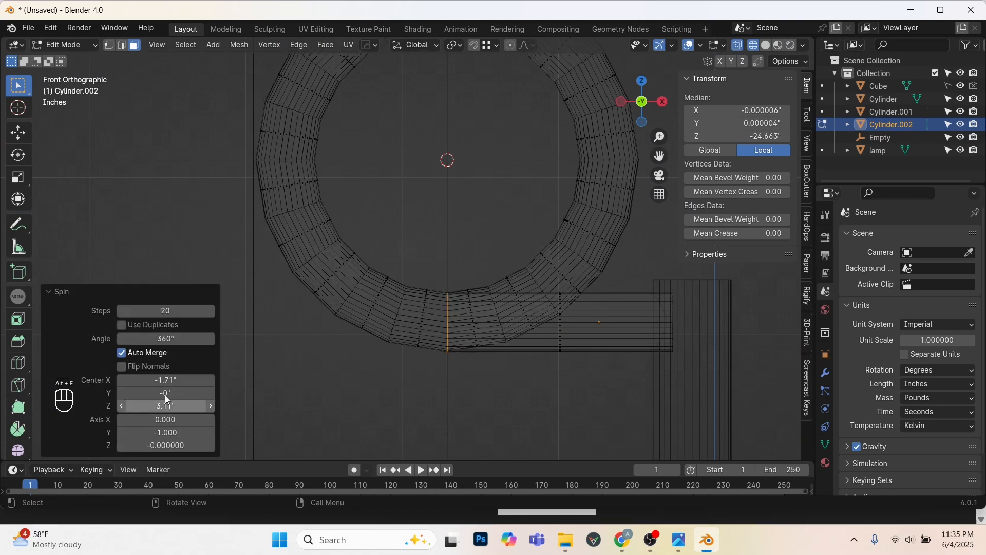
{"action": "left_click", "coordinate": [171, 339]}
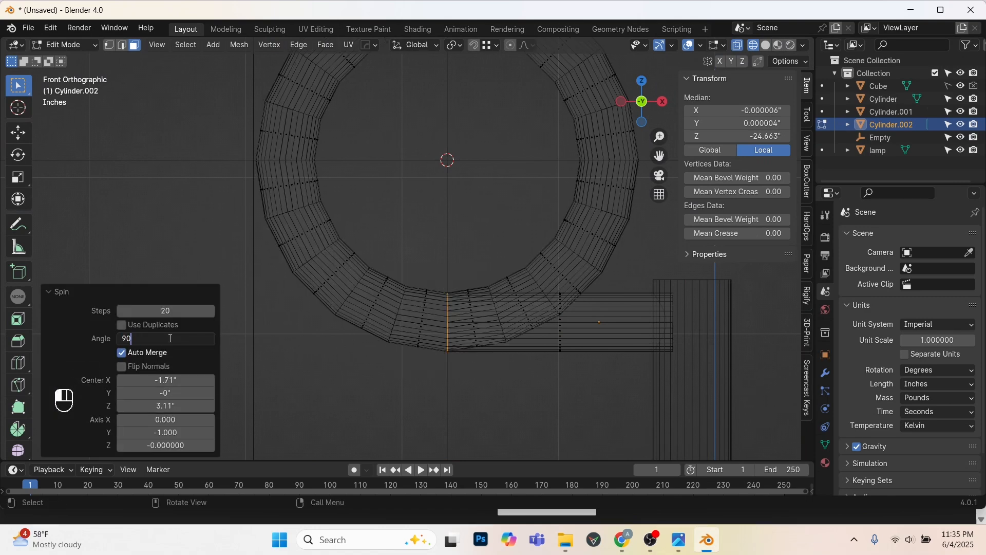
{"action": "key", "text": "Return"}
{"action": "key", "text": "shift+z"}
{"action": "scroll", "coordinate": [369, 219], "scroll_direction": "down", "scroll_amount": 2}
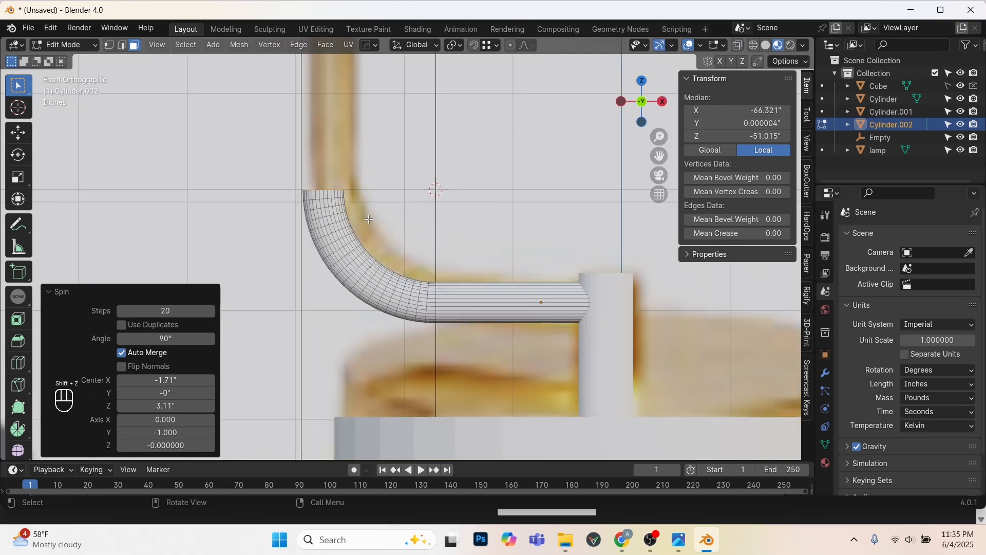
Leave Edit Mode and delete the empty at the bend's centre.
{"action": "key", "text": "Tab"}
{"action": "scroll", "coordinate": [423, 285], "scroll_direction": "up", "scroll_amount": 1}
{"action": "middle_click_drag", "start_coordinate": [353, 187], "coordinate": [389, 322], "text": "shift"}
{"action": "left_click", "coordinate": [423, 292]}
{"action": "key", "text": "x"}
{"action": "left_click", "coordinate": [386, 315]}
Extrude the end face of the arm's bend about 1.88" straight upward along the reference.
{"action": "key", "text": "Tab"}
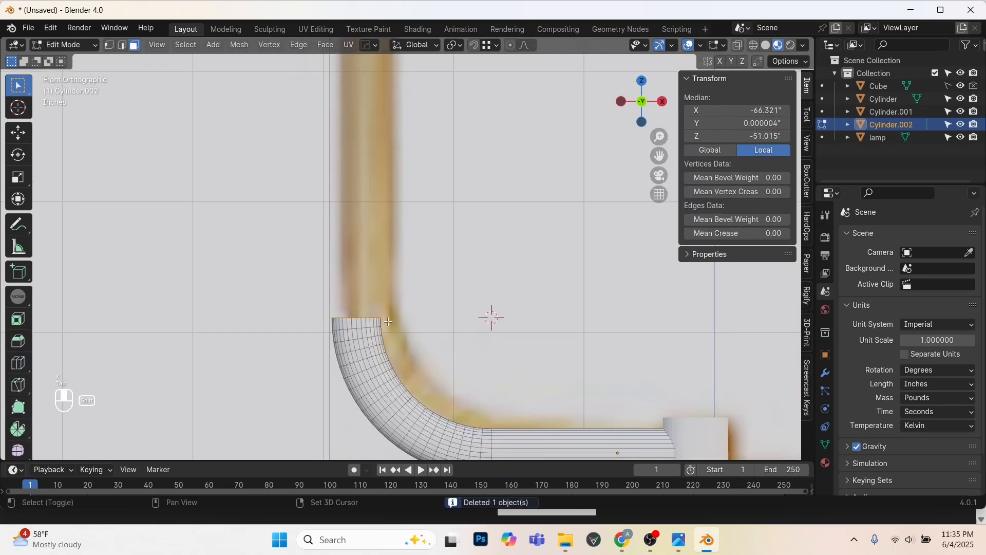
{"action": "key", "text": "e"}
{"action": "left_click", "coordinate": [430, 154]}
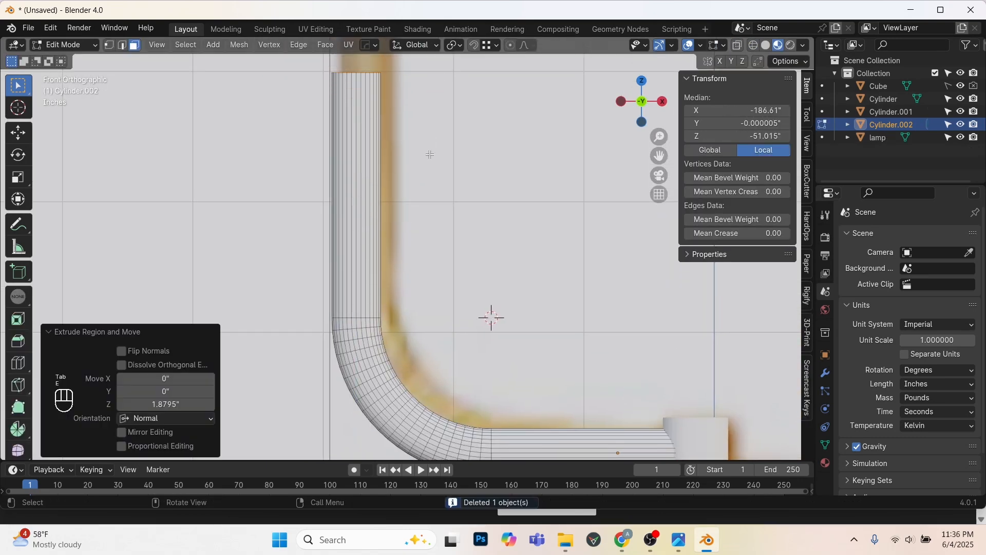
Switch to wireframe display and extend the selected end face to all linked geometry of the arm.
{"action": "scroll", "coordinate": [426, 247], "scroll_direction": "down", "scroll_amount": 10}
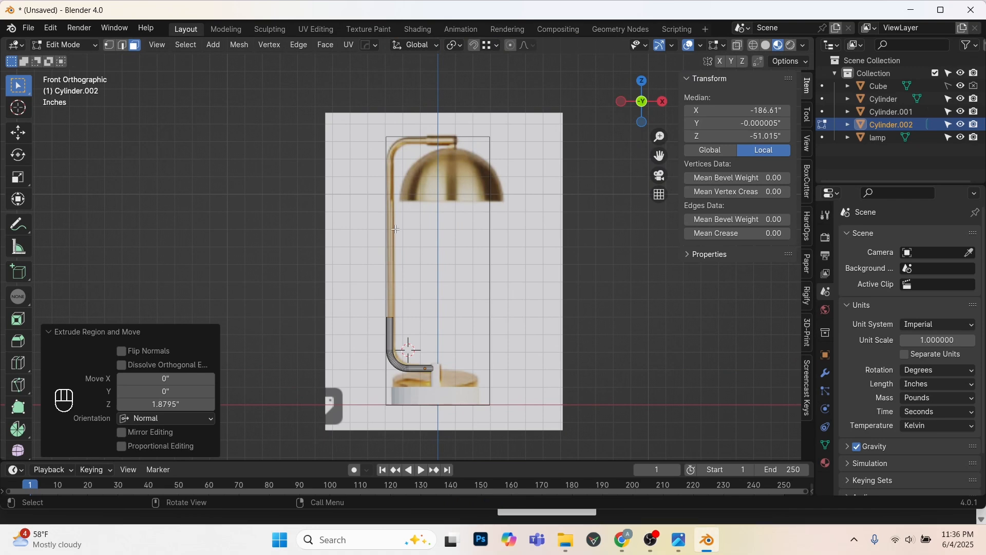
{"action": "scroll", "coordinate": [426, 321], "scroll_direction": "up", "scroll_amount": 3}
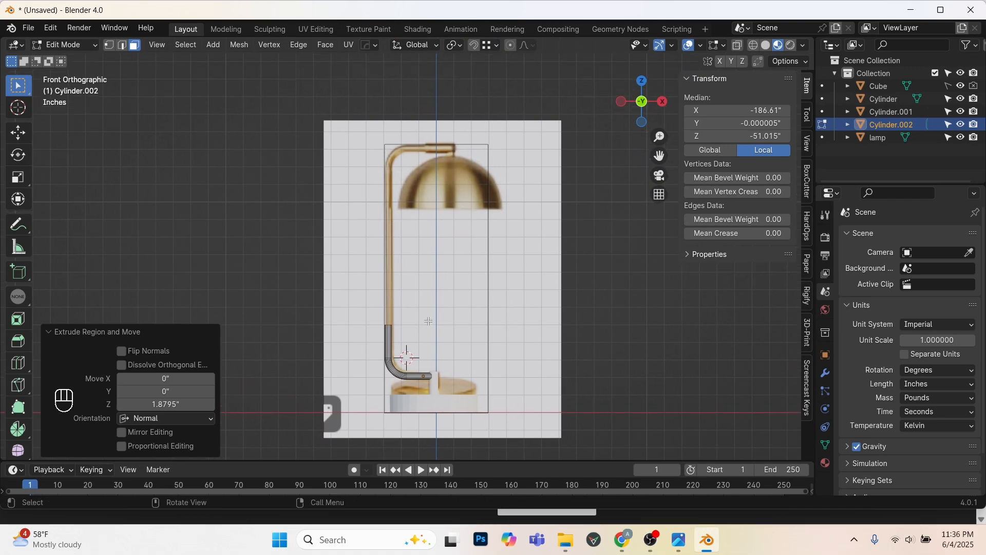
{"action": "key", "text": "shift+z"}
{"action": "middle_click_drag", "start_coordinate": [402, 352], "coordinate": [409, 232], "text": "shift"}
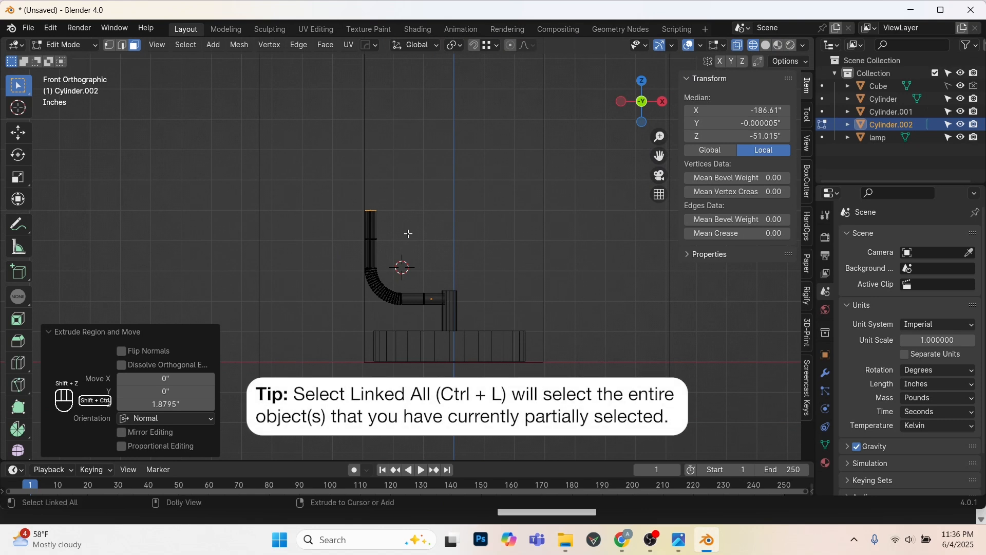
{"action": "key", "text": "ctrl+l"}
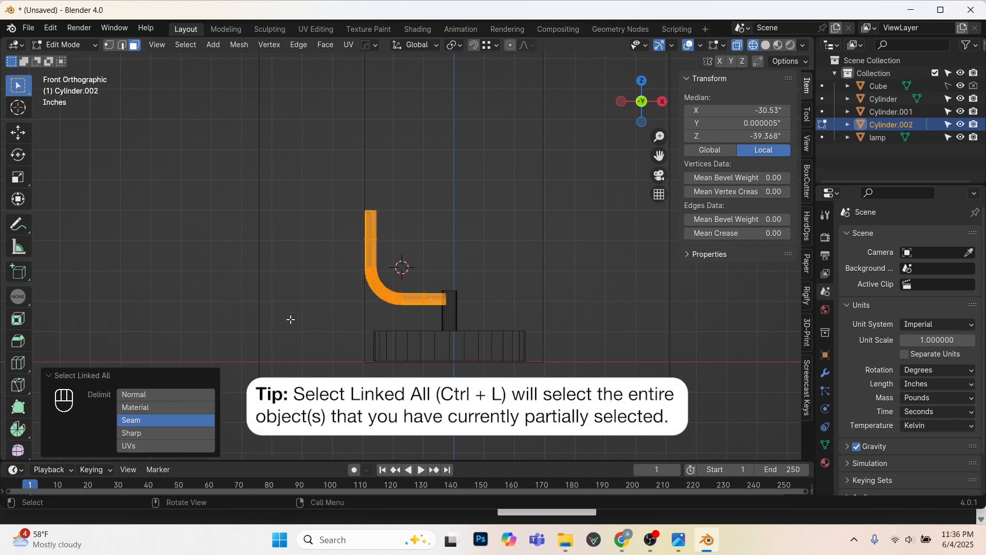
Change to vertex selection, clear the selection, and reselect the whole arm as linked geometry from the spot being pointed at.
{"action": "scroll", "coordinate": [408, 308], "scroll_direction": "up", "scroll_amount": 2}
{"action": "key", "text": "1"}
{"action": "left_click", "coordinate": [403, 231]}
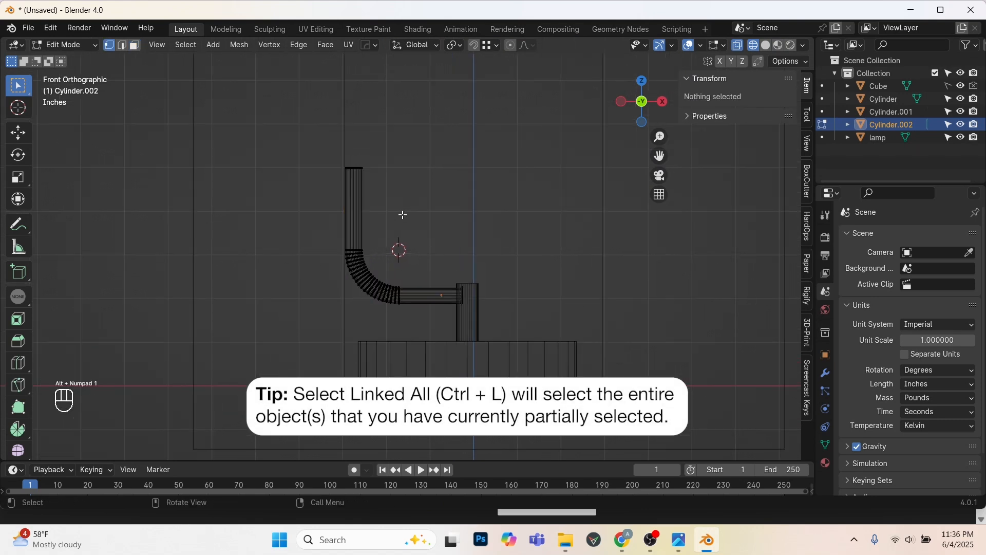
{"action": "key", "text": "l"}
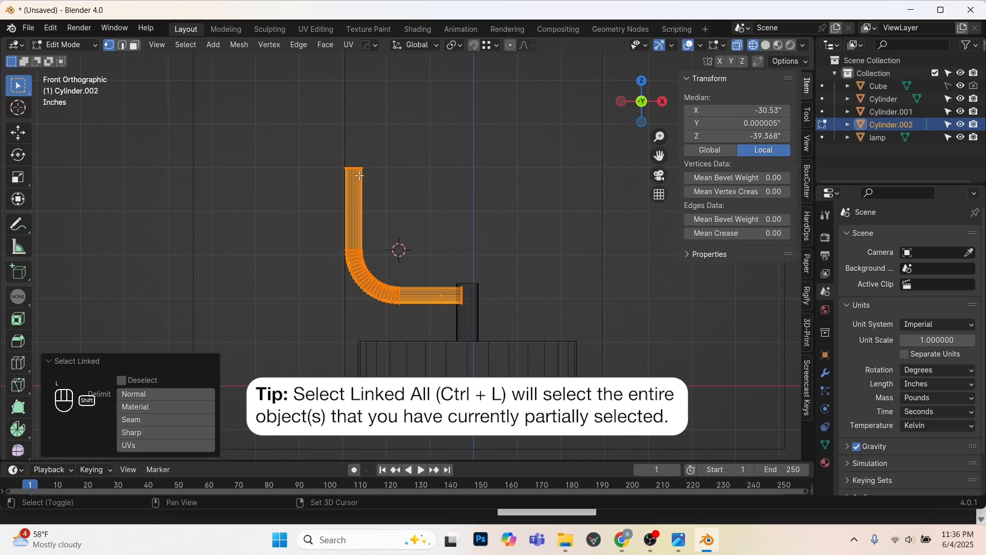
{"action": "scroll", "coordinate": [355, 169], "scroll_direction": "up", "scroll_amount": 1}
{"action": "scroll", "coordinate": [434, 249], "scroll_direction": "up", "scroll_amount": 1}
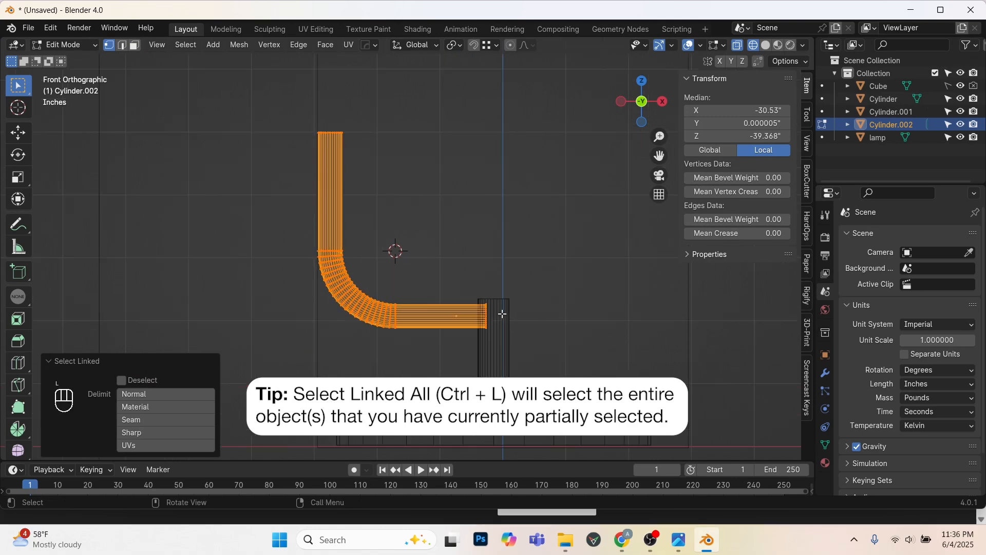
Duplicate only the upper end loop of the arm and place the copy above the arm.
{"action": "left_click_drag", "start_coordinate": [346, 123], "coordinate": [321, 221]}
{"action": "key", "text": "Tab"}
{"action": "key", "text": "Tab"}
{"action": "scroll", "coordinate": [412, 290], "scroll_direction": "down", "scroll_amount": 2}
{"action": "key", "text": "shift+d"}
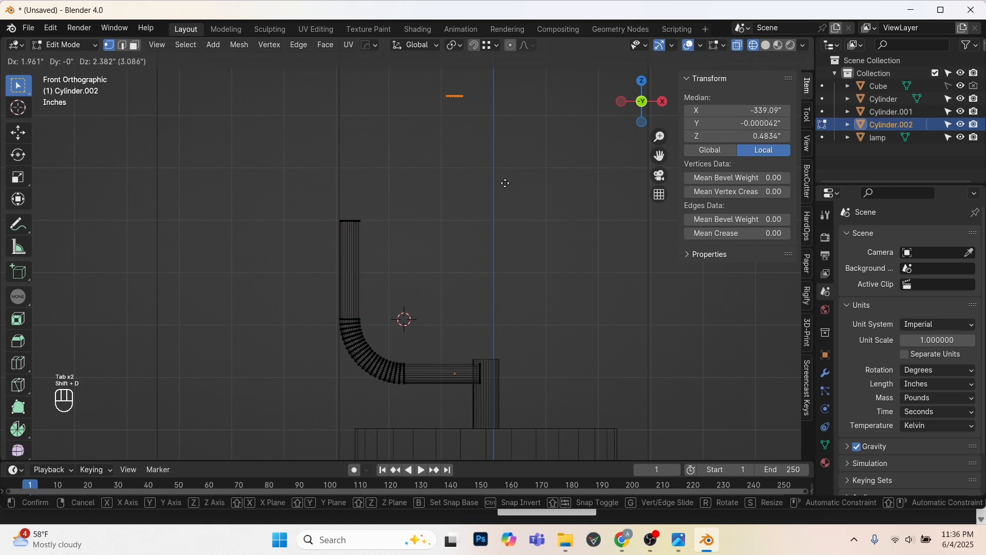
{"action": "left_click", "coordinate": [470, 265]}
Extend the selection to the whole arm as linked geometry and duplicate it about 0.61" along X and 1.9" along Z.
{"action": "key", "text": "ctrl+l"}
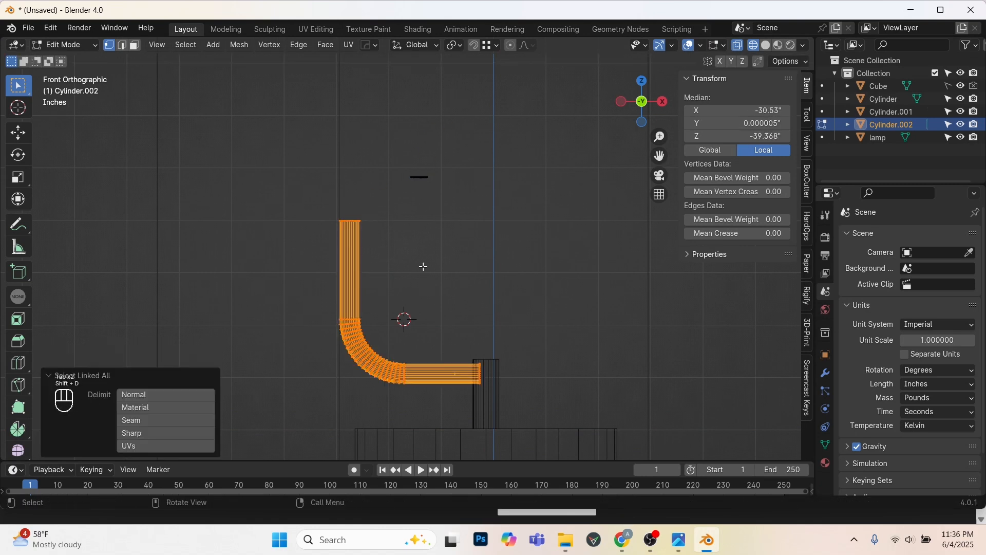
{"action": "key", "text": "shift+d"}
{"action": "left_click", "coordinate": [445, 198]}
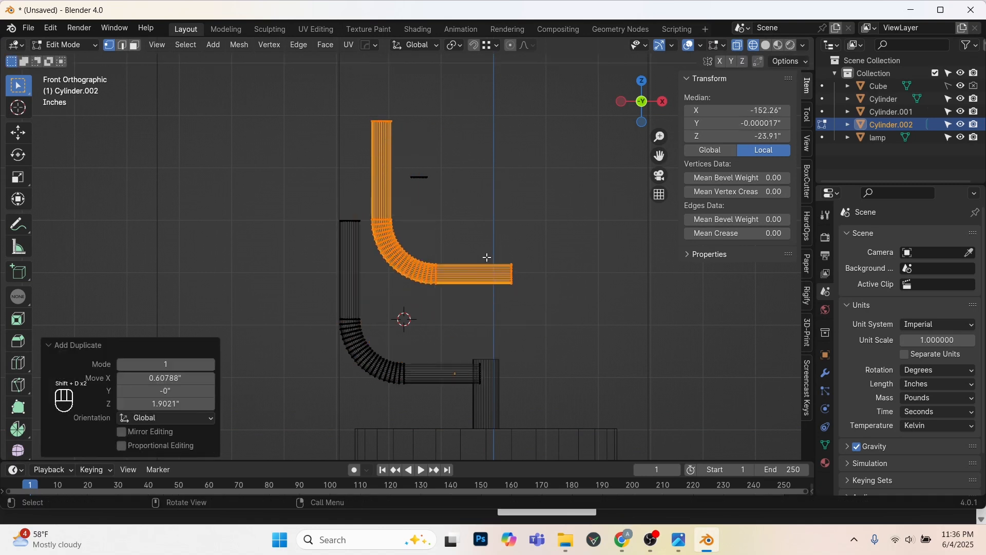
Pick one part of each arm's bend and extend the selection to all linked geometry of both arms.
{"action": "left_click", "coordinate": [422, 265]}
{"action": "left_click", "coordinate": [361, 341], "text": "shift"}
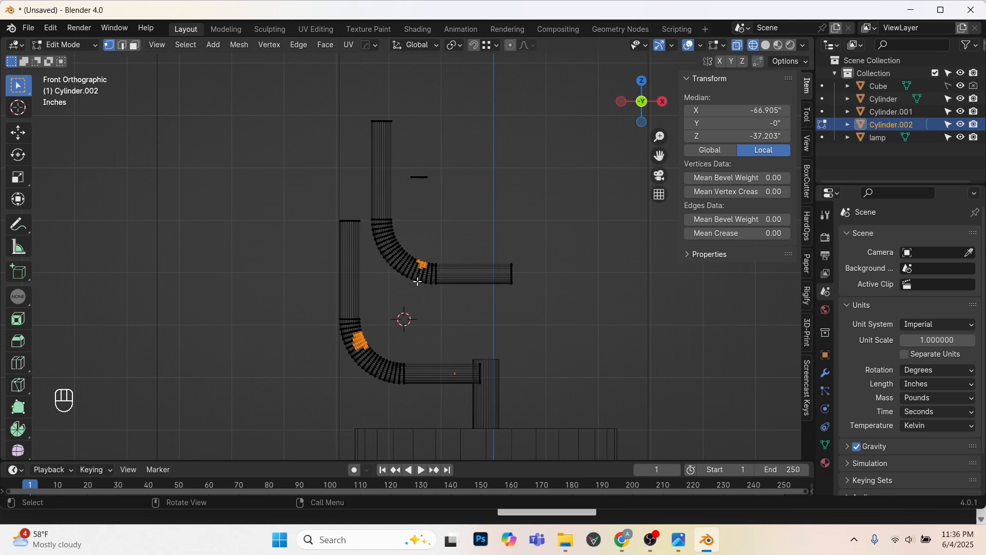
{"action": "key", "text": "ctrl+l"}
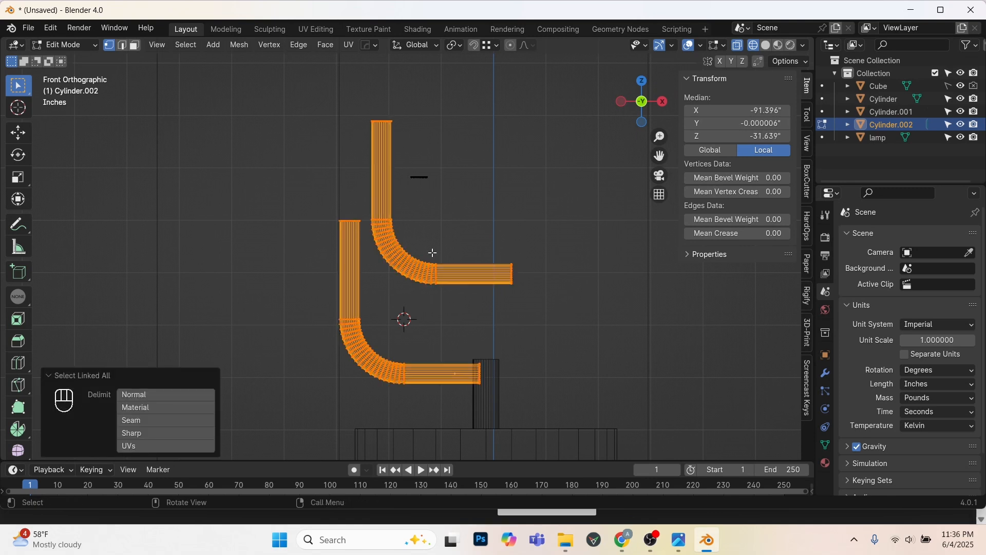
Delete the vertices of the duplicated arm and of the loose end loop above it, selecting each as linked geometry.
{"action": "left_click", "coordinate": [437, 270]}
{"action": "key", "text": "ctrl+l"}
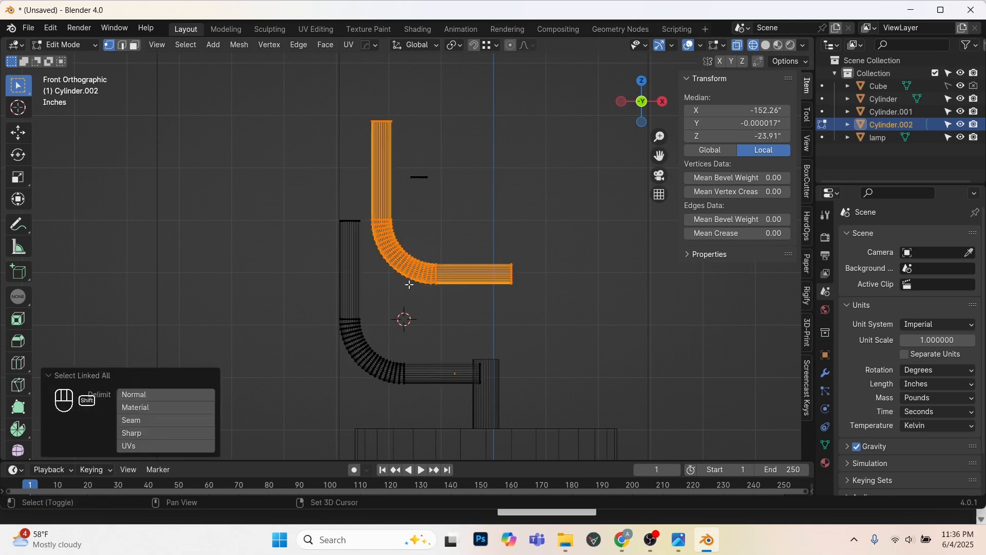
{"action": "key", "text": "x"}
{"action": "left_click", "coordinate": [406, 285]}
{"action": "left_click", "coordinate": [419, 176]}
{"action": "key", "text": "ctrl+l"}
{"action": "key", "text": "x"}
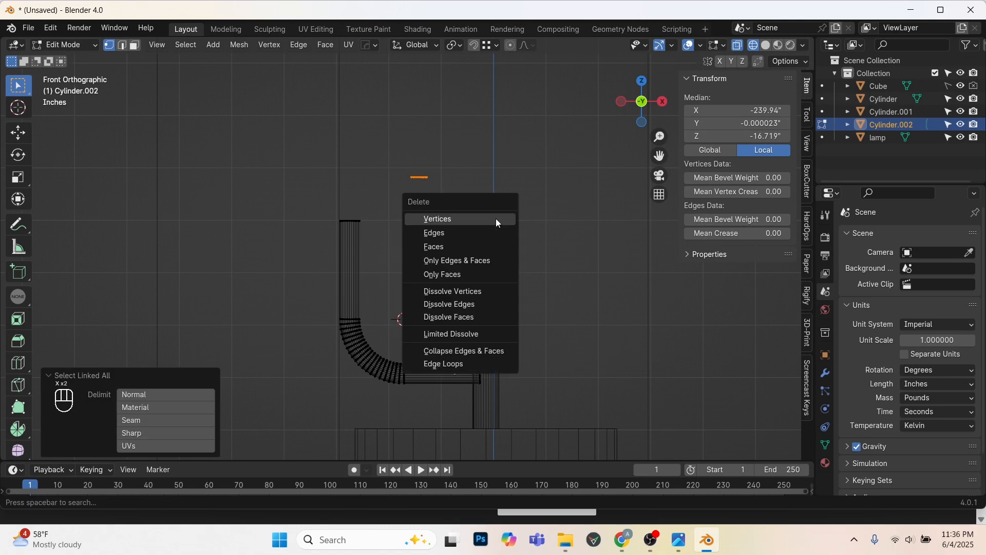
{"action": "left_click", "coordinate": [498, 218]}
Select the whole remaining arm as linked geometry and duplicate it about 5.44" straight up along Z.
{"action": "left_click_drag", "start_coordinate": [399, 201], "coordinate": [359, 231]}
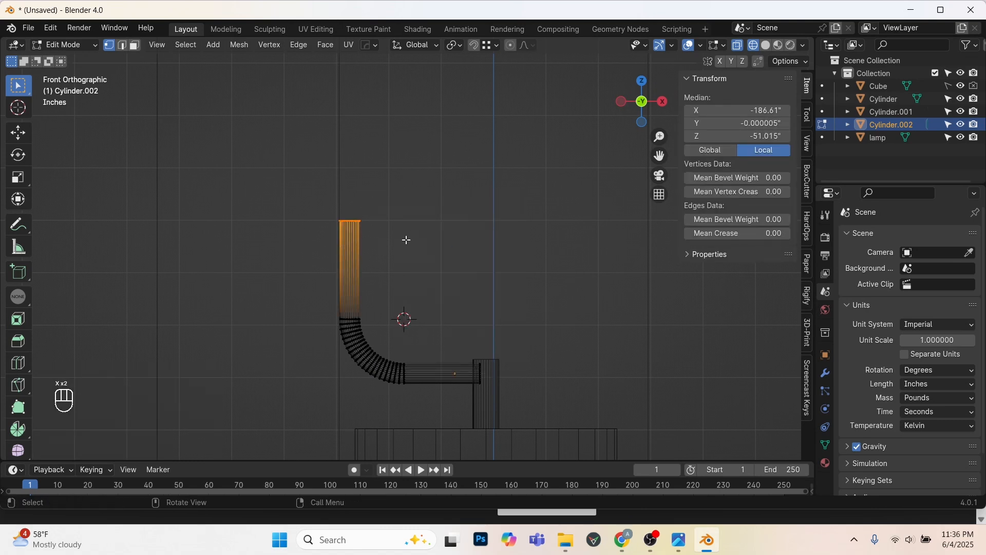
{"action": "key", "text": "ctrl+l"}
{"action": "key", "text": "KP_Decimal"}
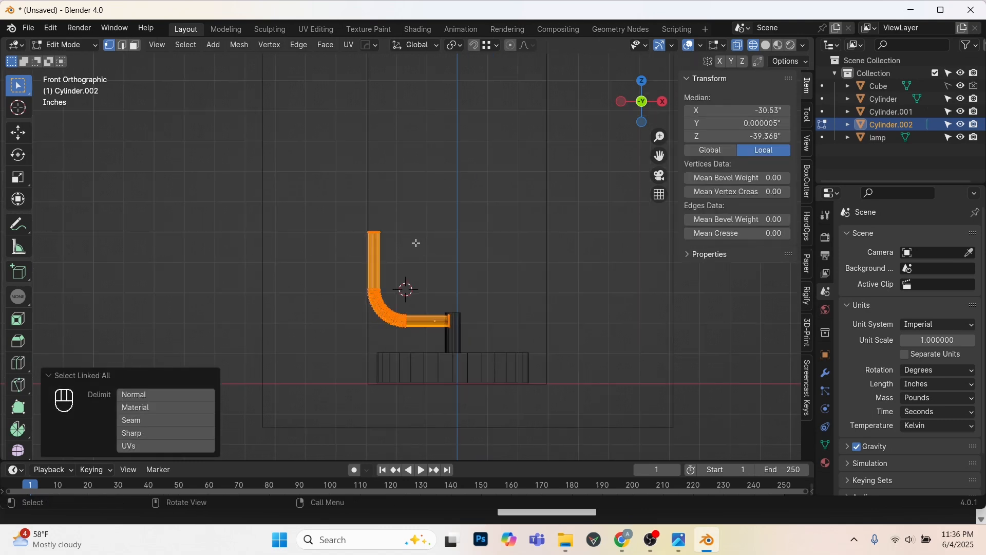
{"action": "key", "text": "shift+d"}
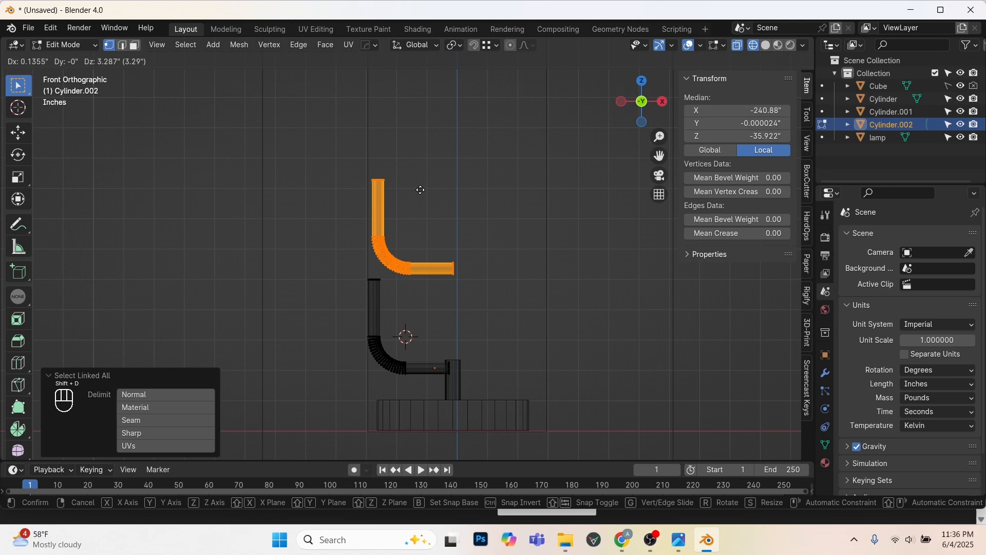
{"action": "key", "text": "z"}
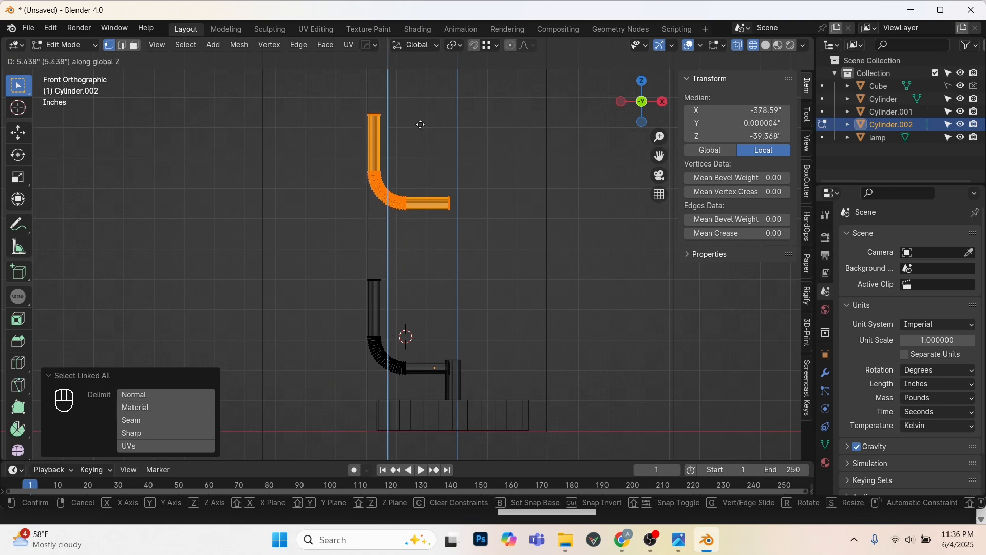
{"action": "left_click", "coordinate": [416, 127]}
Mirror the duplicated arm section along the global Z axis.
{"action": "key", "text": "ctrl+m"}
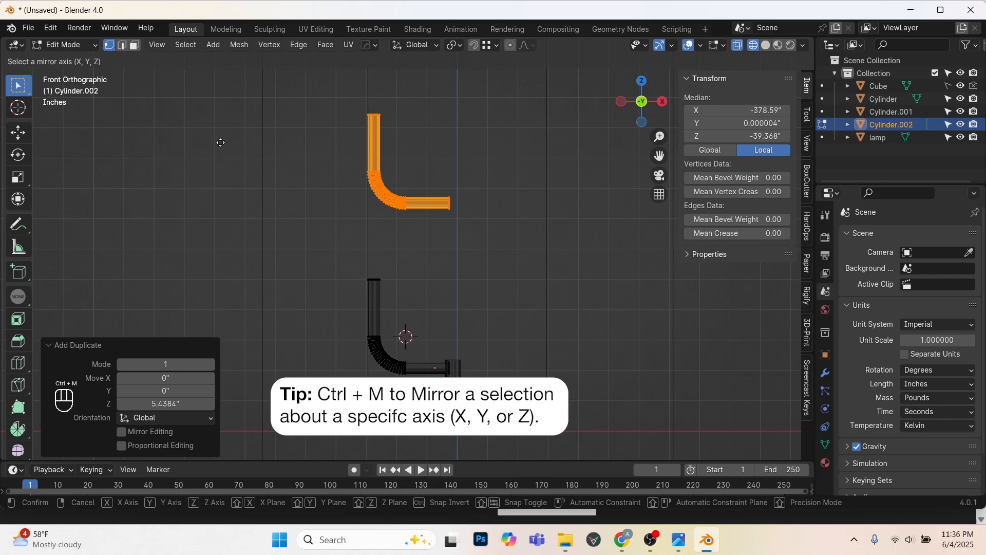
{"action": "key", "text": "z"}
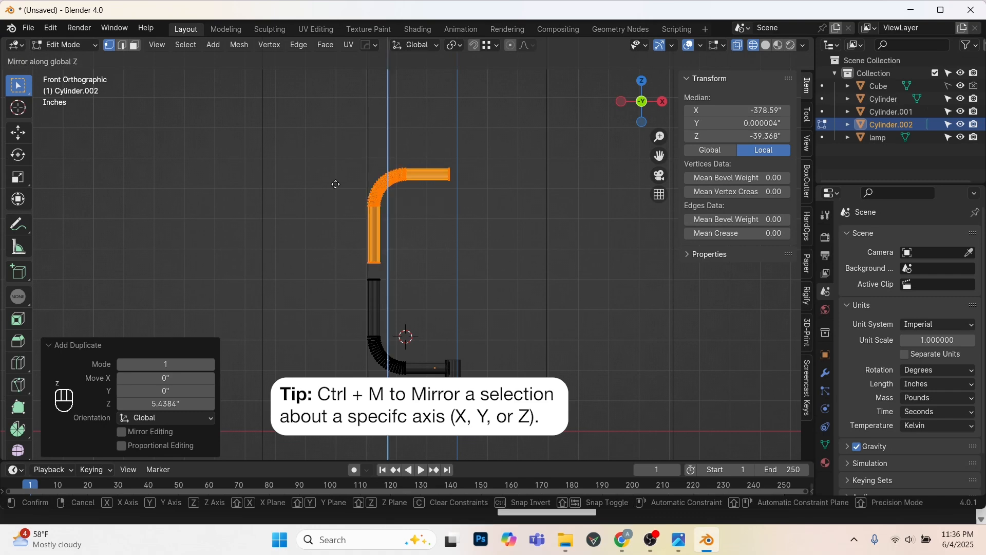
{"action": "key", "text": "KP_Enter"}
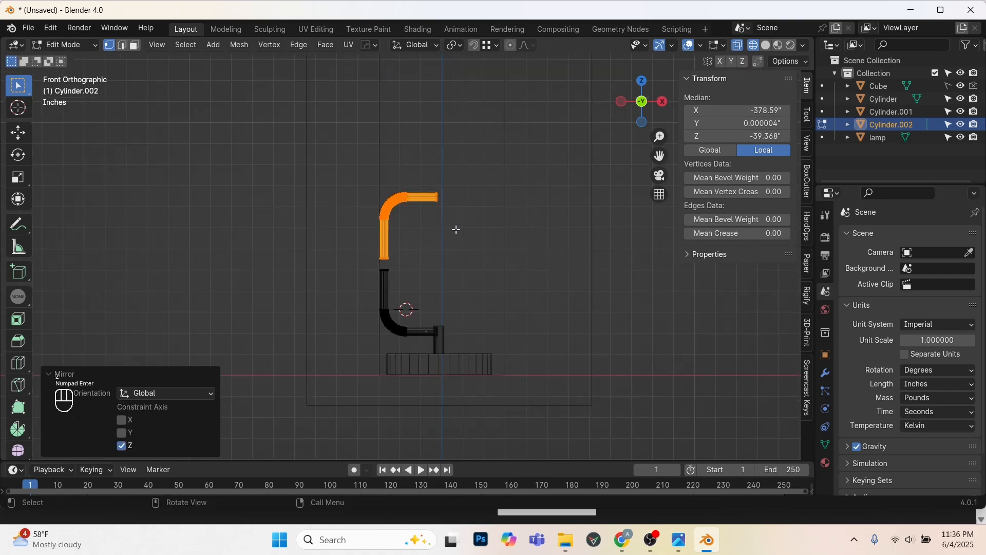
Show the reference image and move the mirrored section about 6.58" up along Z onto the lamp's upper bend.
{"action": "key", "text": "shift+z"}
{"action": "middle_click_drag", "start_coordinate": [464, 169], "coordinate": [465, 279], "text": "shift"}
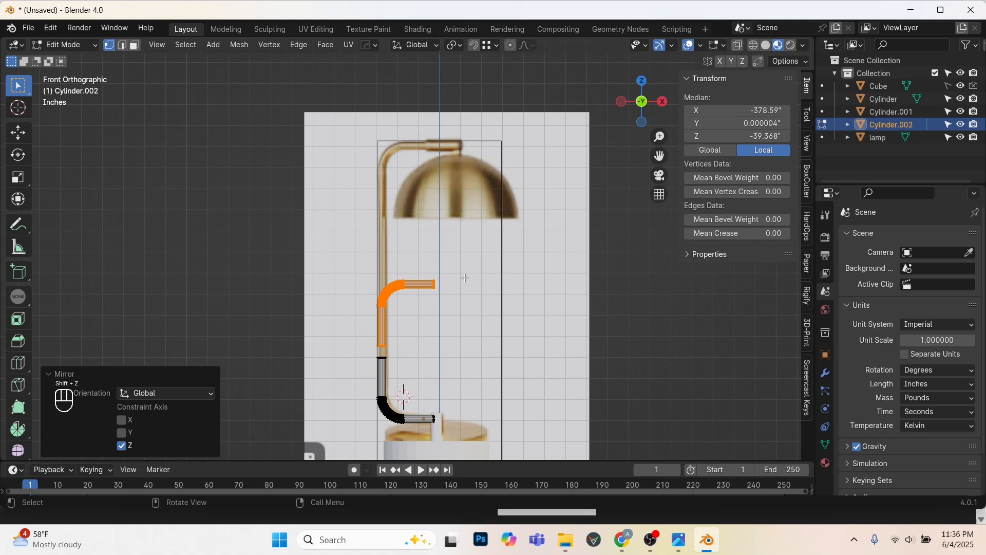
{"action": "scroll", "coordinate": [464, 278], "scroll_direction": "up", "scroll_amount": 1}
{"action": "key", "text": "g"}
{"action": "key", "text": "z"}
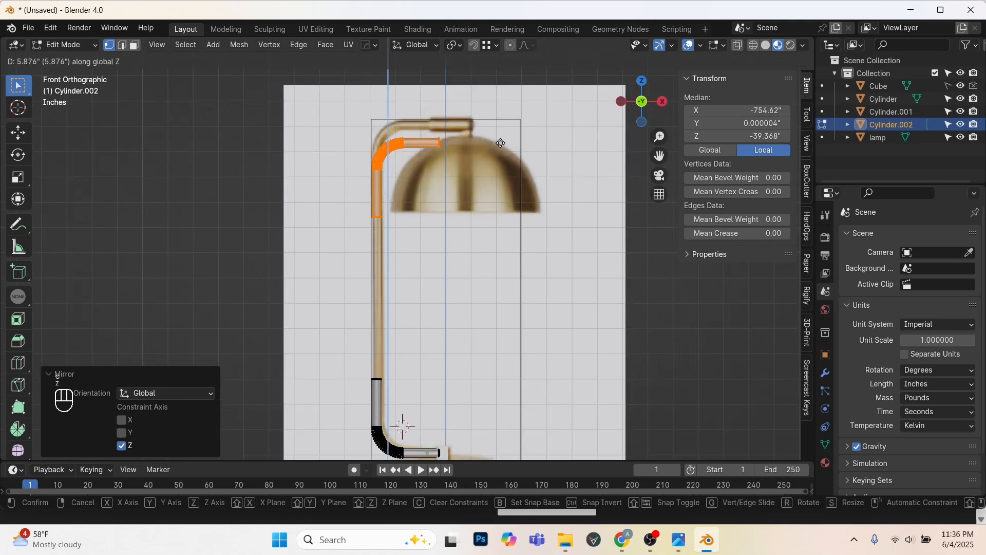
{"action": "left_click", "coordinate": [502, 121]}
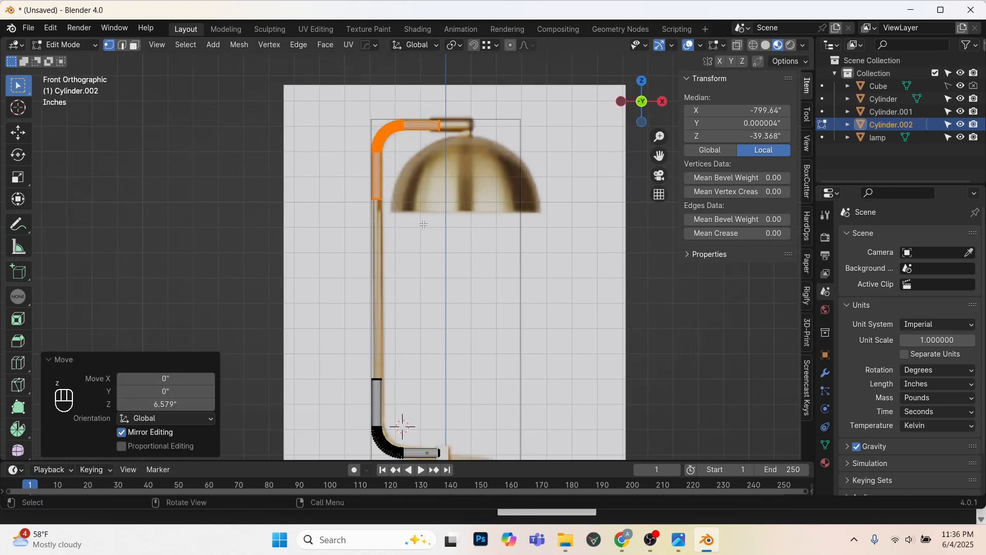
In wireframe display with face selection, select the two facing end faces of the upper and lower arm sections.
{"action": "key", "text": "shift+z"}
{"action": "scroll", "coordinate": [374, 218], "scroll_direction": "up", "scroll_amount": 1}
{"action": "key", "text": "alt+KP_3"}
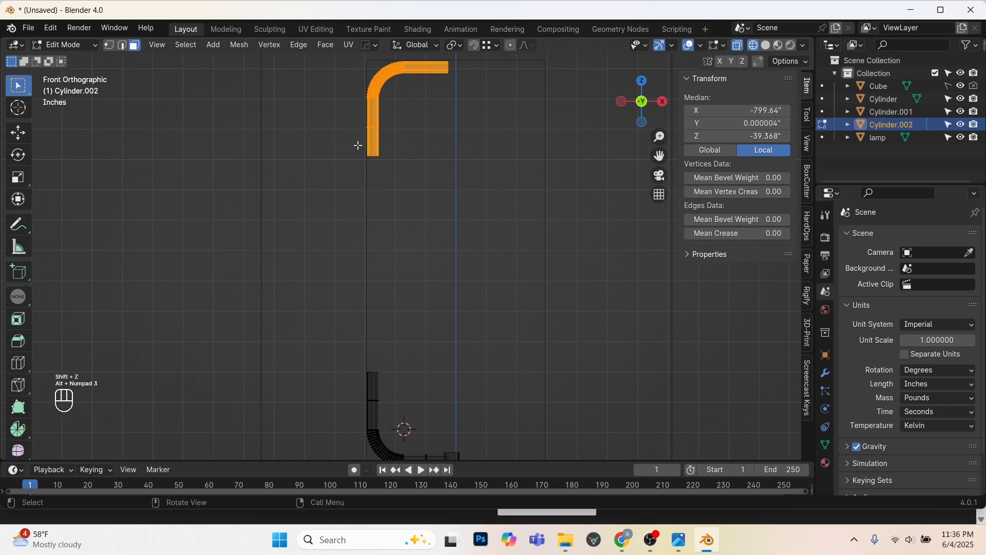
{"action": "key", "text": "Tab"}
{"action": "key", "text": "shift+z"}
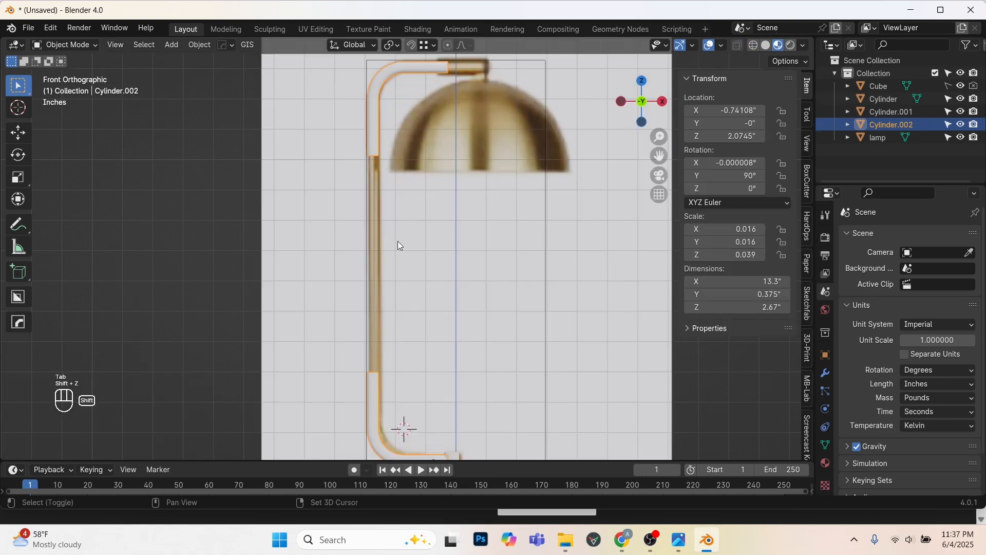
{"action": "key", "text": "shift+z"}
{"action": "key", "text": "Tab"}
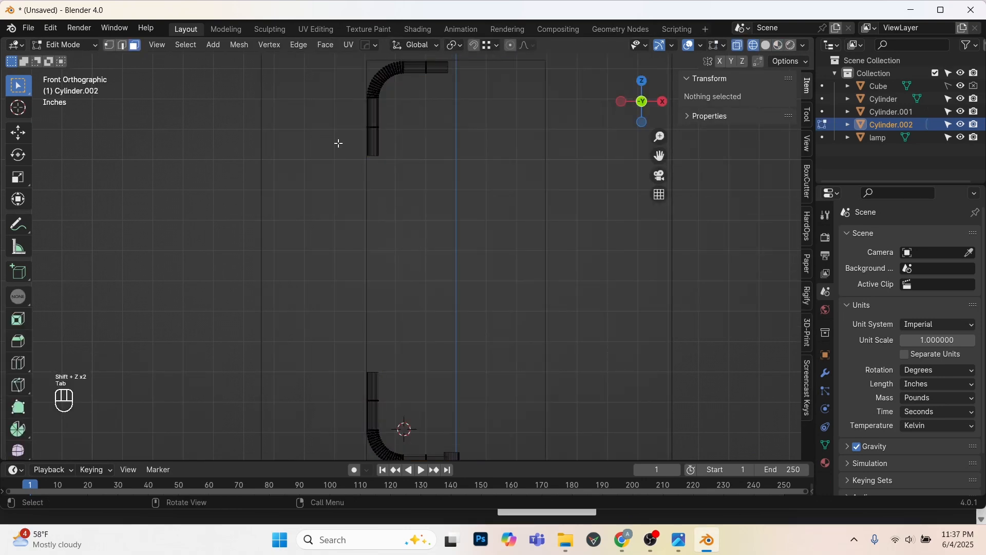
{"action": "left_click_drag", "start_coordinate": [338, 143], "coordinate": [399, 173], "text": "shift"}
{"action": "left_click_drag", "start_coordinate": [337, 357], "coordinate": [402, 387], "text": "shift"}
{"action": "middle_click_drag", "start_coordinate": [404, 301], "coordinate": [407, 297], "text": "shift"}
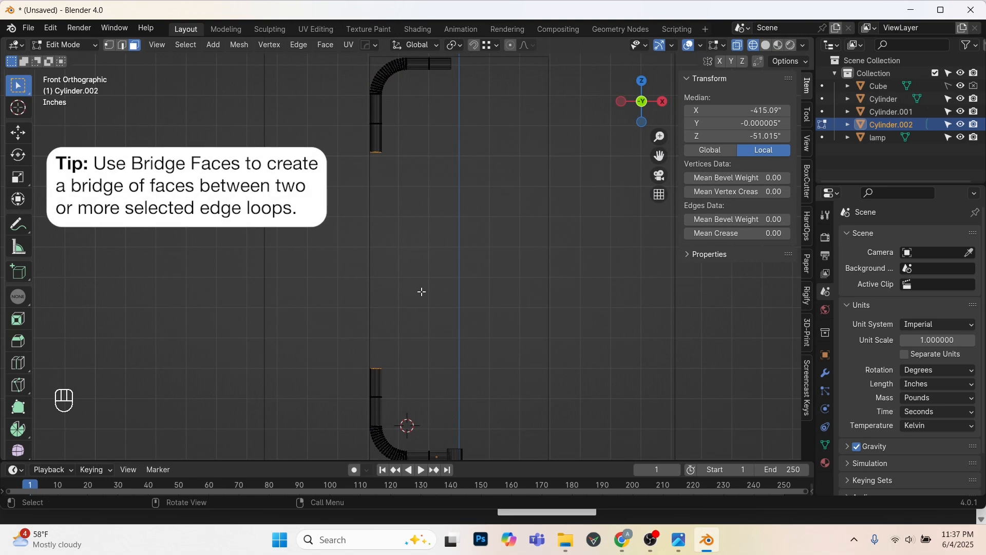
Bridge the two selected end faces with new faces, and undo the bridge.
{"action": "key", "text": "ctrl+f"}
{"action": "left_click", "coordinate": [403, 349]}
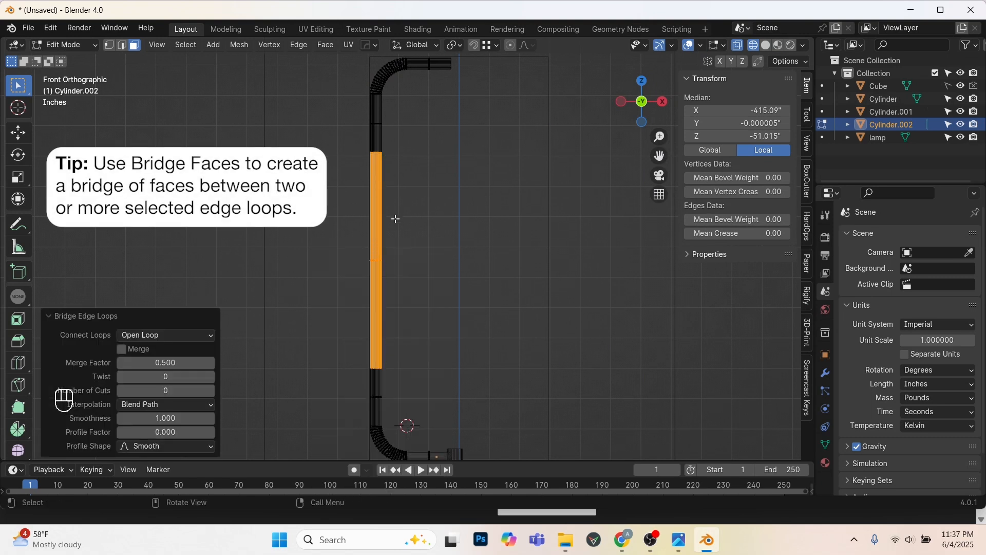
{"action": "key", "text": "ctrl+z"}
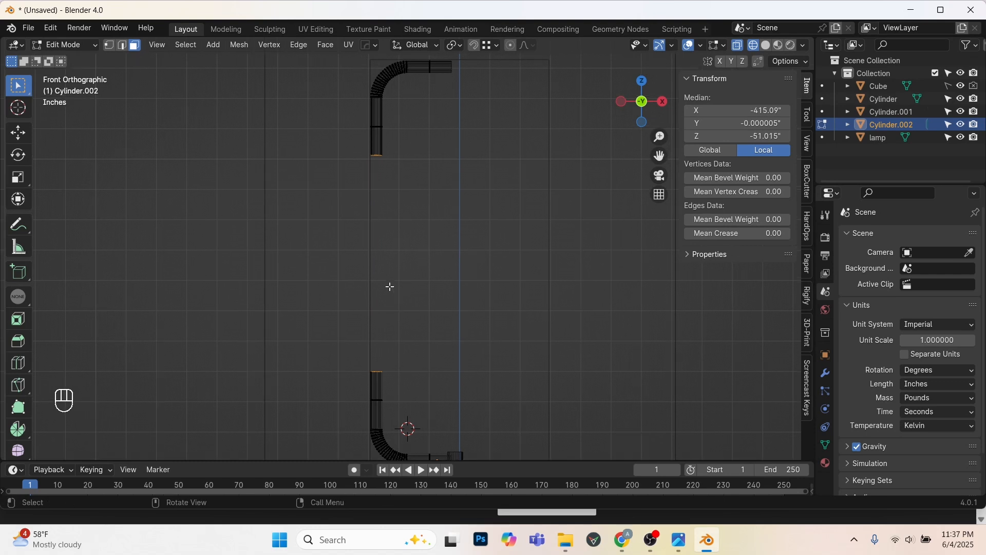
Scale the two selected end faces to 0 along Z so both sections meet halfway.
{"action": "middle_click_drag", "start_coordinate": [415, 271], "coordinate": [416, 275], "text": "shift"}
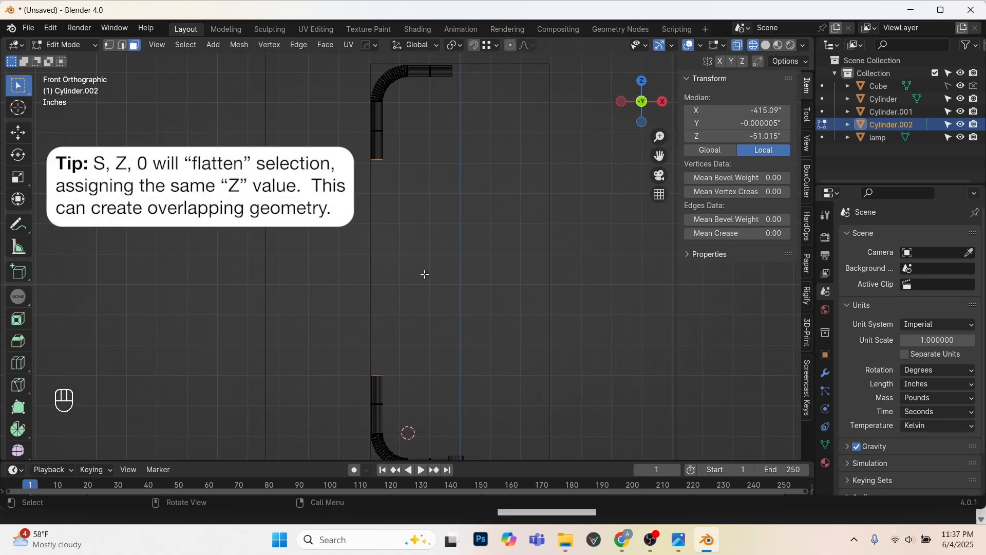
{"action": "key", "text": "s"}
{"action": "key", "text": "z"}
{"action": "key", "text": "KP_0"}
{"action": "key", "text": "KP_Enter"}
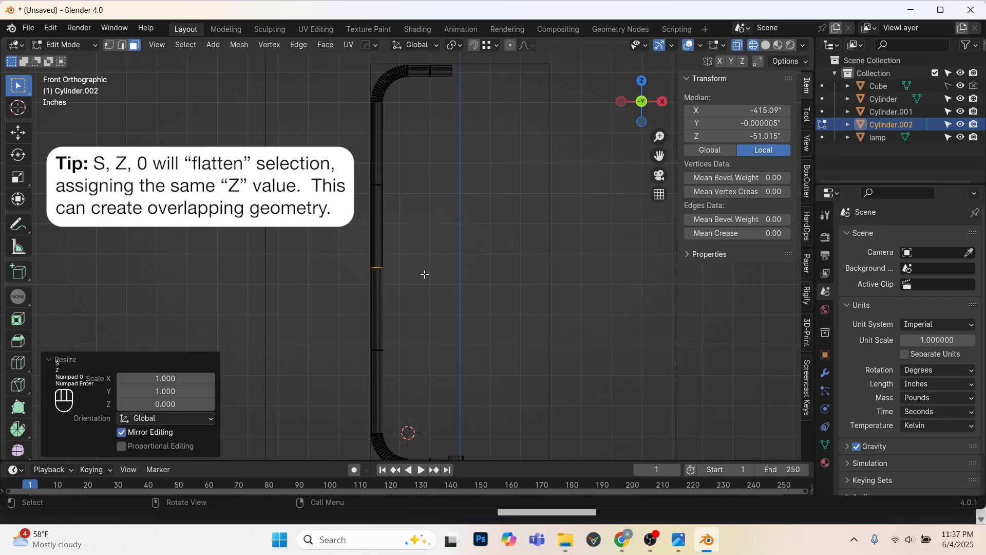
Switch to vertex selection for a close look at the joint between the two arm sections.
{"action": "scroll", "coordinate": [422, 275], "scroll_direction": "up", "scroll_amount": 3}
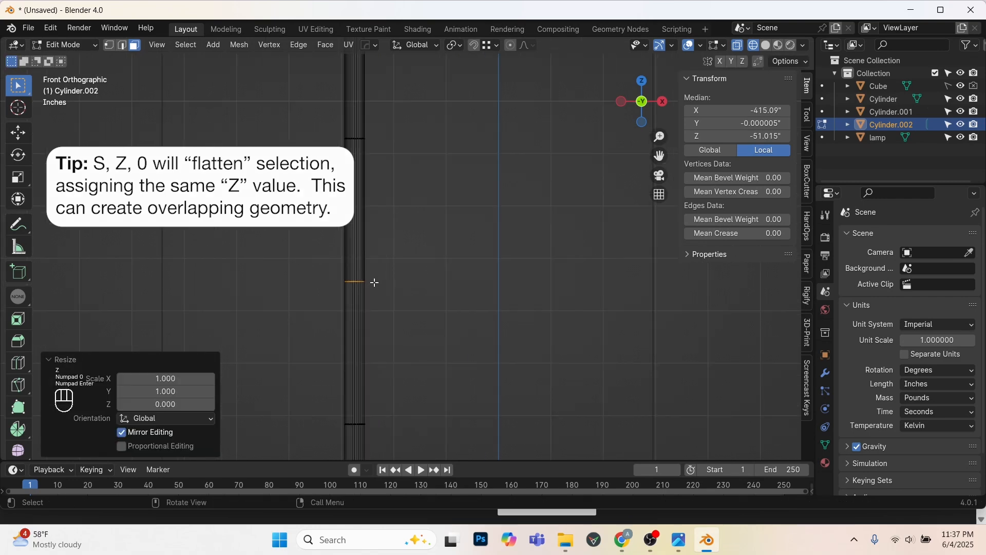
{"action": "middle_click_drag", "start_coordinate": [378, 282], "coordinate": [384, 142]}
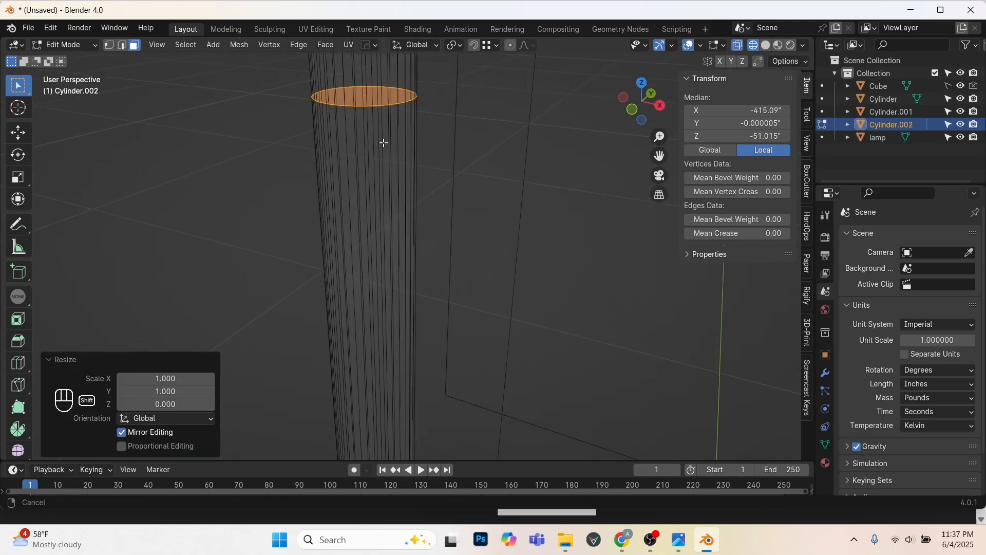
{"action": "scroll", "coordinate": [383, 143], "scroll_direction": "up", "scroll_amount": 3}
{"action": "key", "text": "1"}
{"action": "key", "text": "a"}
{"action": "scroll", "coordinate": [399, 167], "scroll_direction": "down", "scroll_amount": 2}
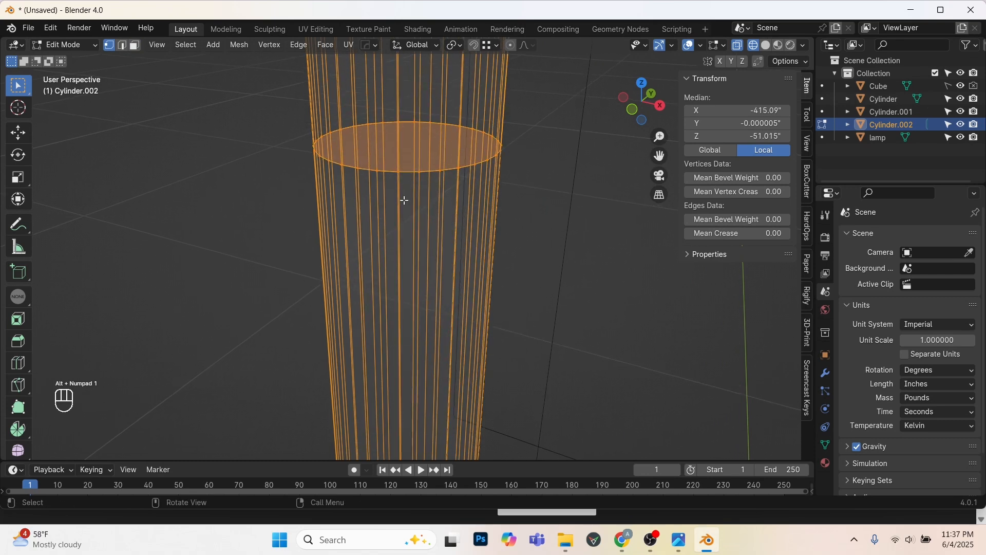
Pull one joint vertex away from the ring, pick the overlapping vertex at its original spot, and undo these changes.
{"action": "left_click", "coordinate": [403, 201]}
{"action": "scroll", "coordinate": [404, 205], "scroll_direction": "up", "scroll_amount": 3}
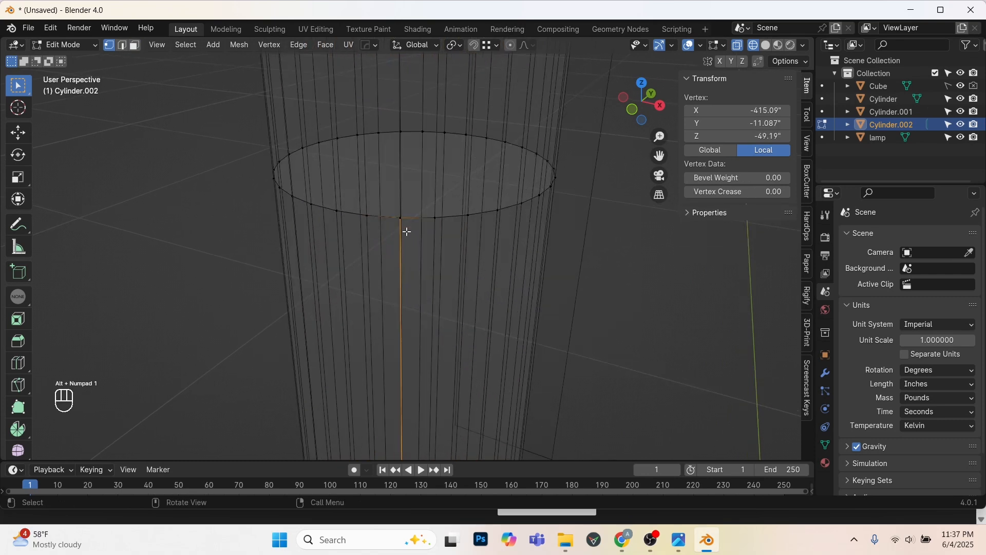
{"action": "middle_click_drag", "start_coordinate": [407, 232], "coordinate": [389, 248]}
{"action": "key", "text": "g"}
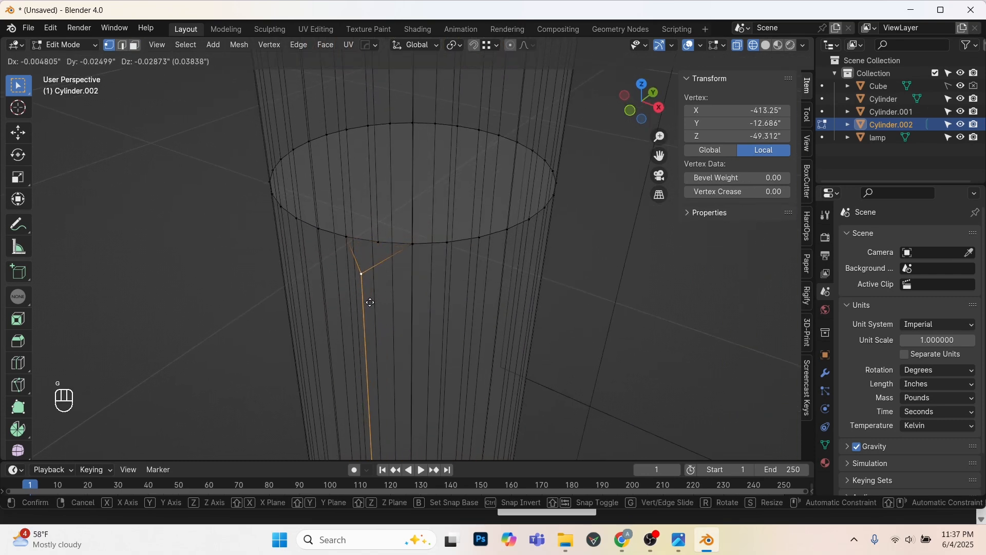
{"action": "key", "text": "shift+z"}
{"action": "left_click", "coordinate": [374, 295]}
{"action": "left_click", "coordinate": [379, 254]}
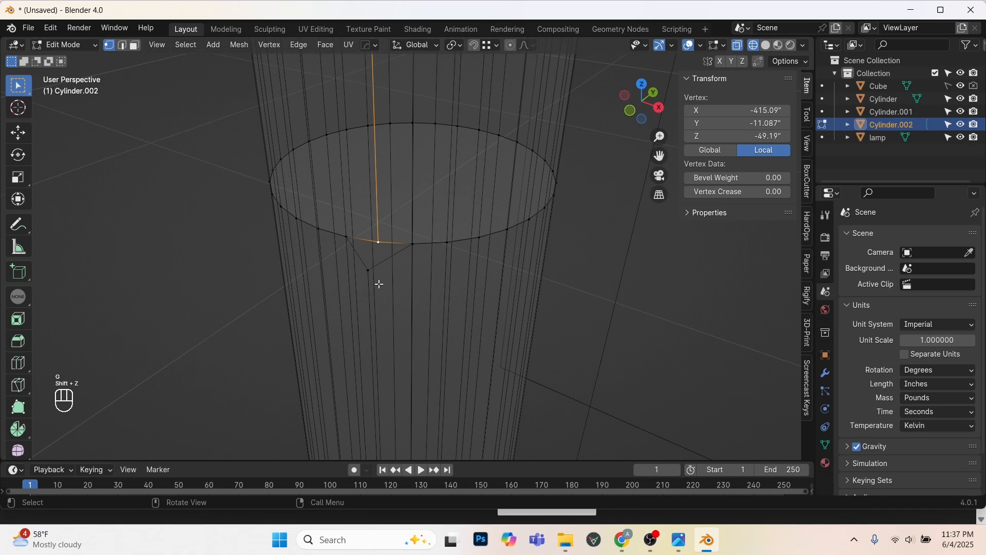
{"action": "key", "text": "ctrl+z"}
{"action": "key", "text": "ctrl+z"}
Check which geometry is connected by selecting linked from the lower arm section and from the upper one.
{"action": "scroll", "coordinate": [392, 299], "scroll_direction": "down", "scroll_amount": 4}
{"action": "key", "text": "ctrl+l"}
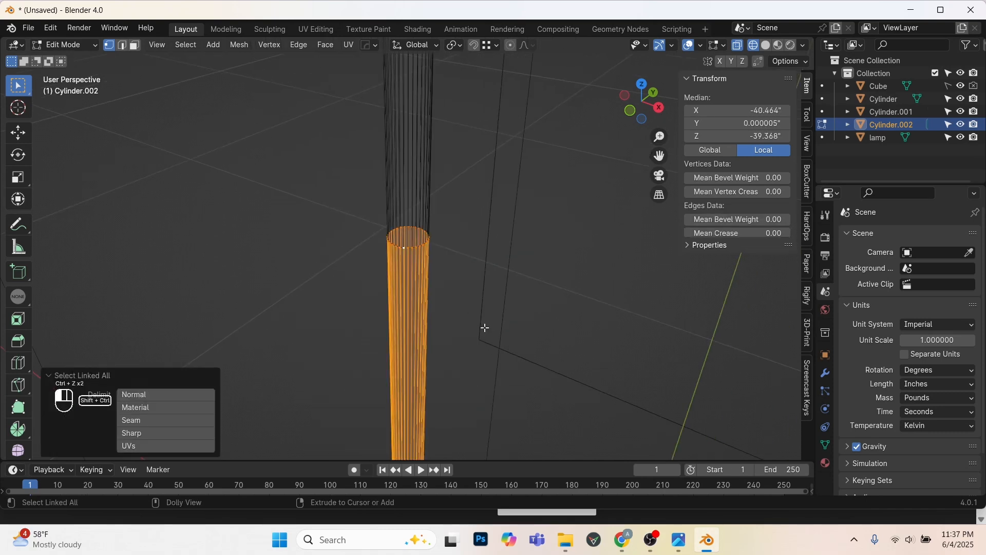
{"action": "scroll", "coordinate": [485, 328], "scroll_direction": "down", "scroll_amount": 5}
{"action": "middle_click_drag", "start_coordinate": [440, 308], "coordinate": [461, 289]}
{"action": "left_click_drag", "start_coordinate": [456, 124], "coordinate": [373, 127]}
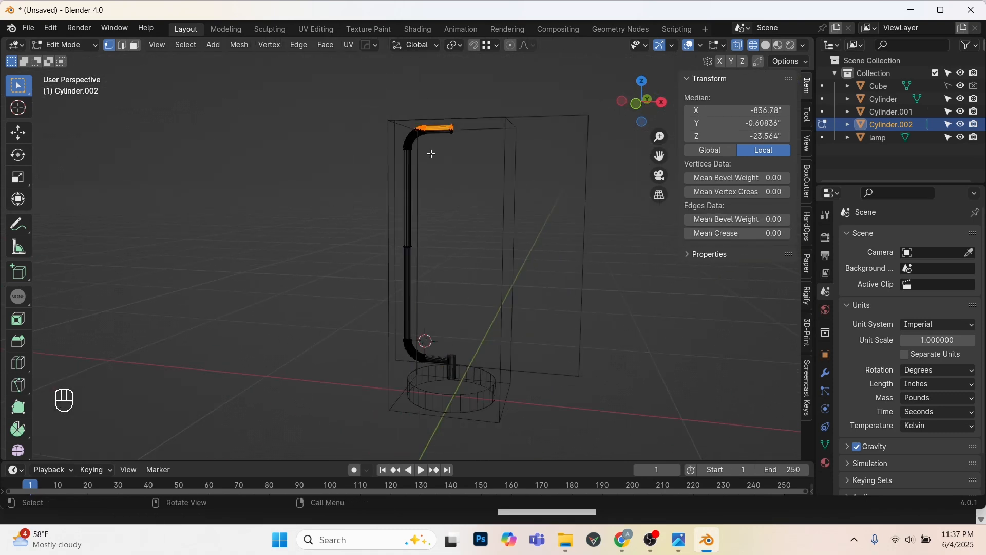
{"action": "key", "text": "ctrl+l"}
Select the overlapping vertices at the joint halfway up the arm and merge them by distance.
{"action": "left_click_drag", "start_coordinate": [370, 230], "coordinate": [455, 269]}
{"action": "scroll", "coordinate": [455, 268], "scroll_direction": "up", "scroll_amount": 2}
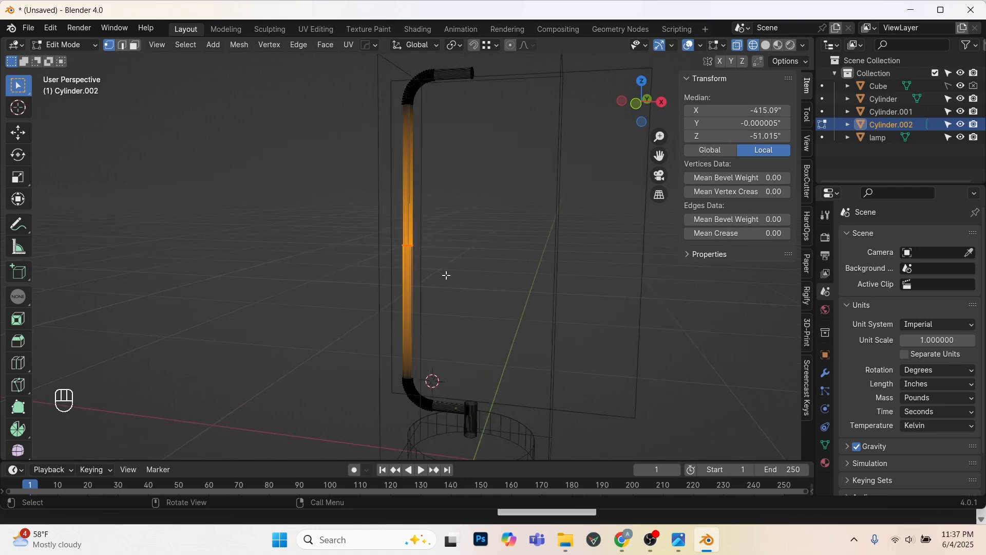
{"action": "key", "text": "alt+m"}
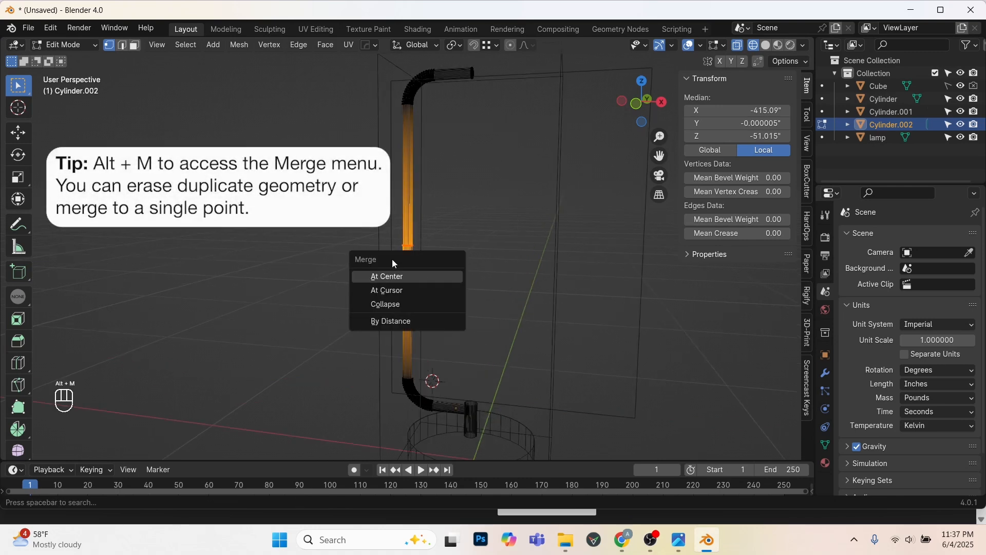
{"action": "left_click", "coordinate": [402, 322]}
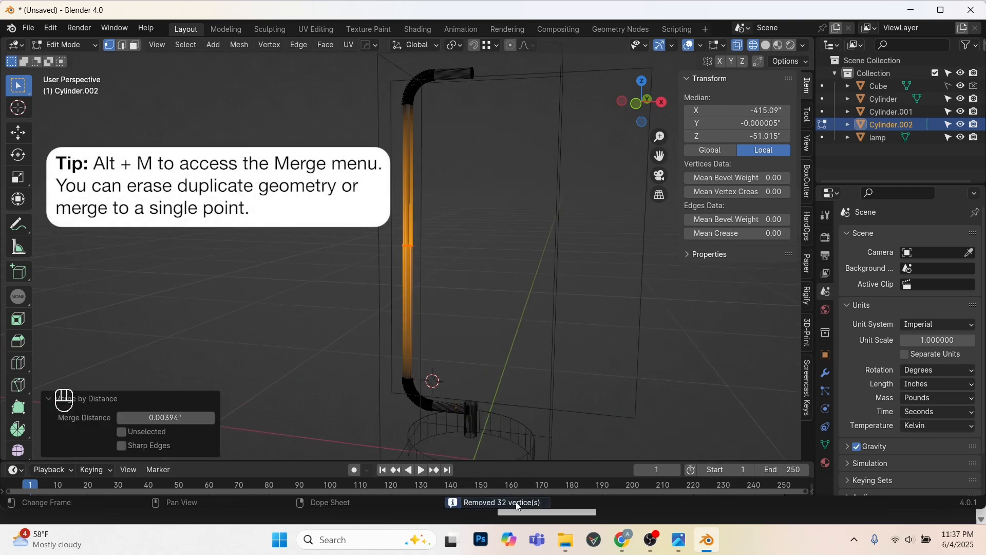
Inspect the merged joint ring up close by selecting one of its vertices and trying a move without keeping it.
{"action": "middle_click_drag", "start_coordinate": [420, 288], "coordinate": [397, 288]}
{"action": "scroll", "coordinate": [396, 288], "scroll_direction": "up", "scroll_amount": 5}
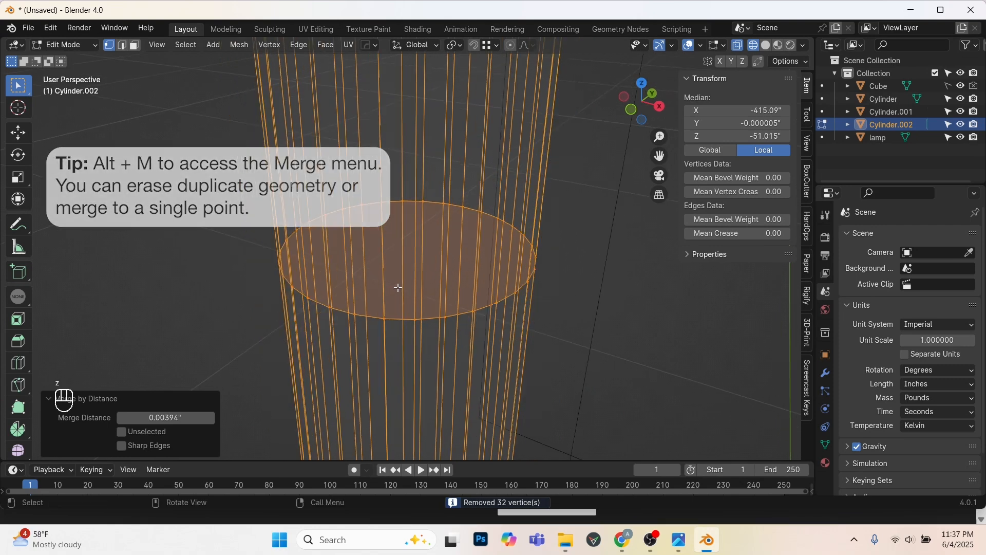
{"action": "left_click", "coordinate": [389, 294]}
{"action": "scroll", "coordinate": [401, 296], "scroll_direction": "up", "scroll_amount": 3}
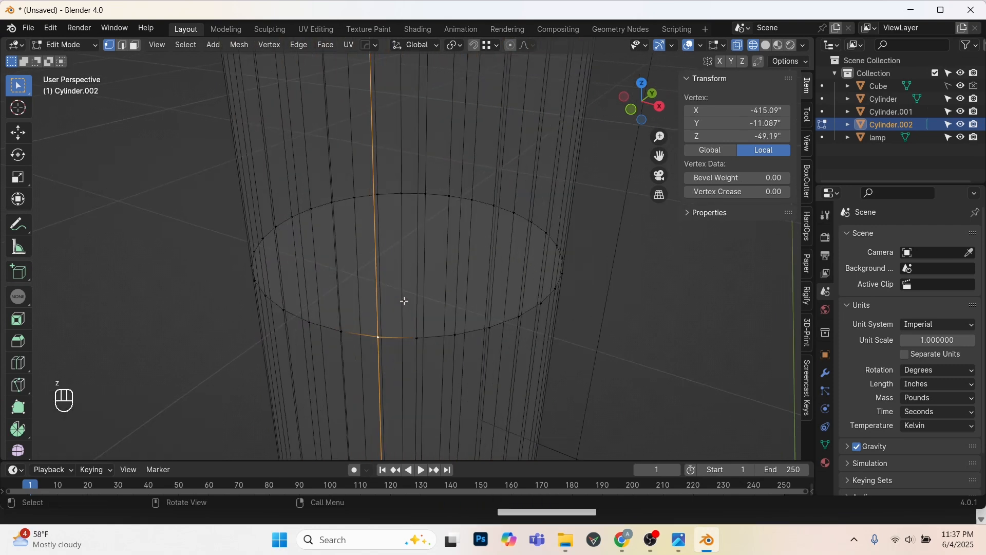
{"action": "key", "text": "g"}
{"action": "right_click", "coordinate": [410, 336]}
{"action": "key", "text": "shift+z"}
{"action": "scroll", "coordinate": [412, 331], "scroll_direction": "down", "scroll_amount": 8}
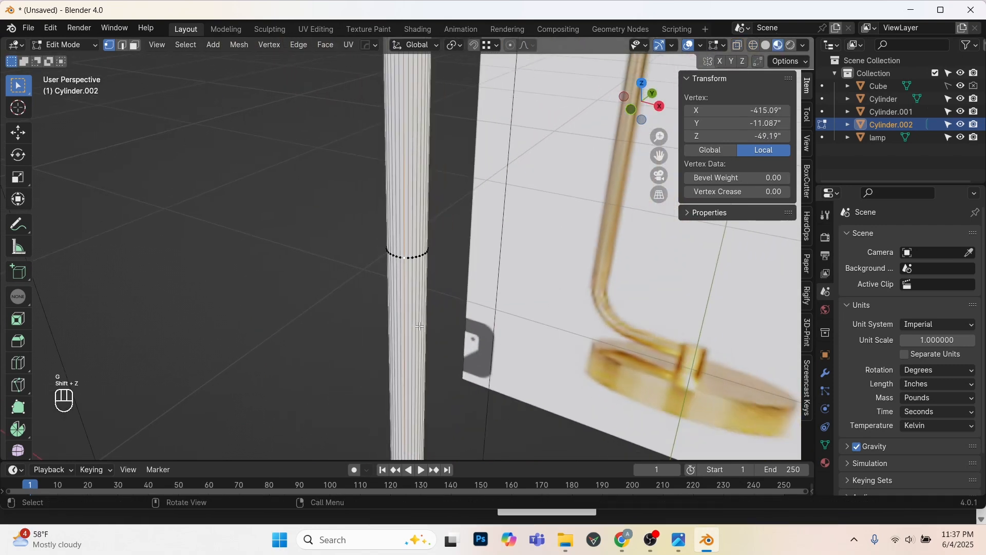
{"action": "key", "text": "shift+z"}
{"action": "scroll", "coordinate": [411, 267], "scroll_direction": "down", "scroll_amount": 6}
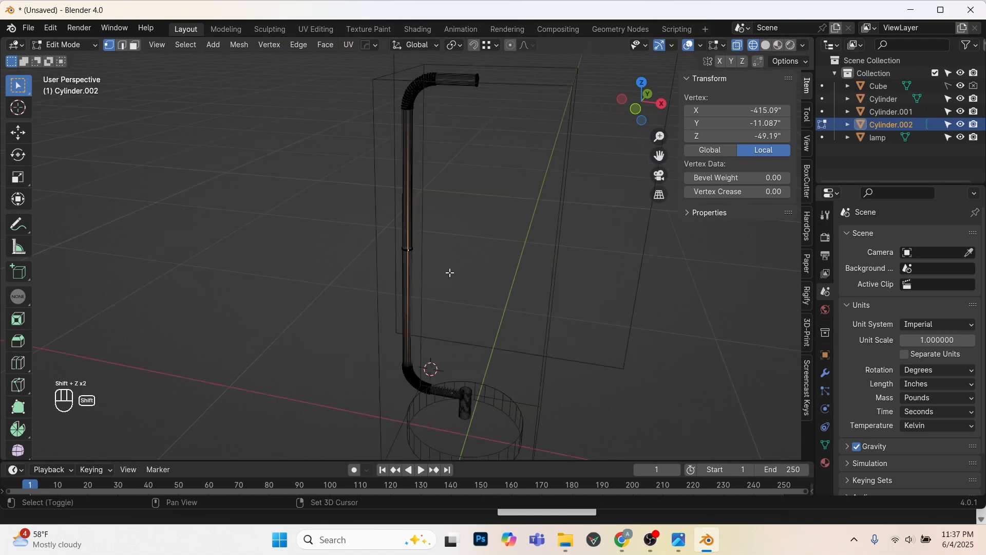
Select all geometry linked to the joint vertex to check that the arm is one piece, and return to Object Mode.
{"action": "key", "text": "ctrl+l"}
{"action": "middle_click_drag", "start_coordinate": [464, 282], "coordinate": [448, 291], "text": "shift"}
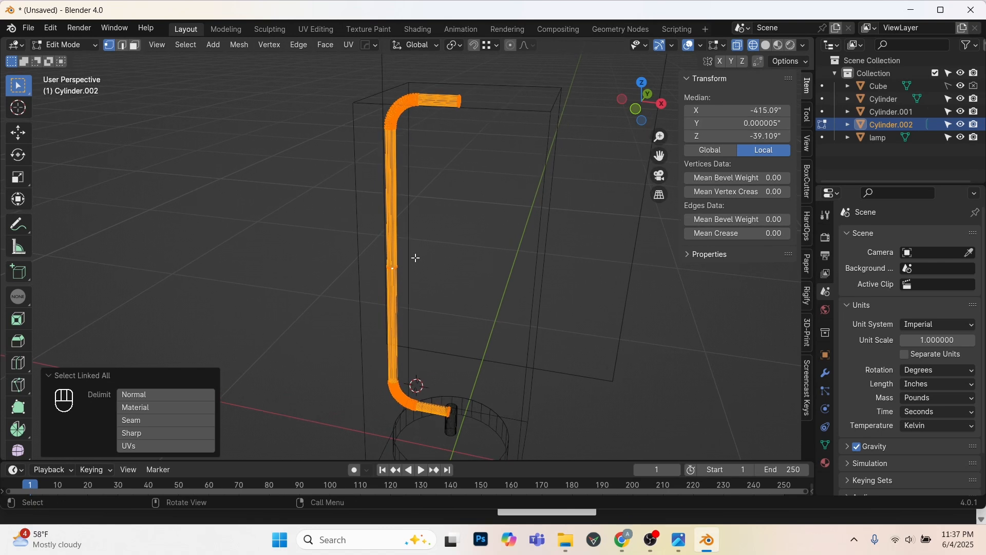
{"action": "left_click", "coordinate": [394, 269]}
{"action": "key", "text": "ctrl+l"}
{"action": "key", "text": "Tab"}
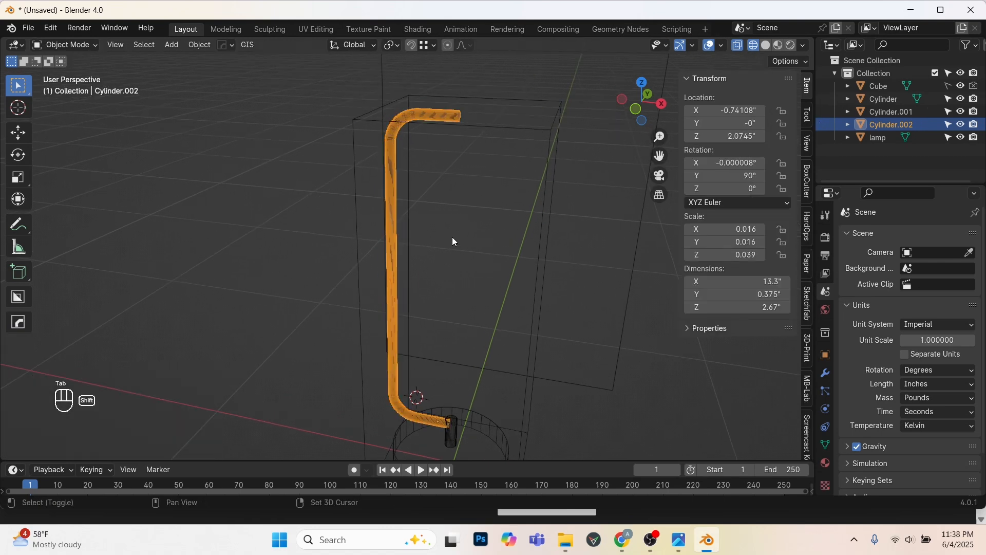
In front view, move the arm's upper end vertices about -0.31" along X to where the thicker sleeve begins in the reference.
{"action": "key", "text": "KP_1"}
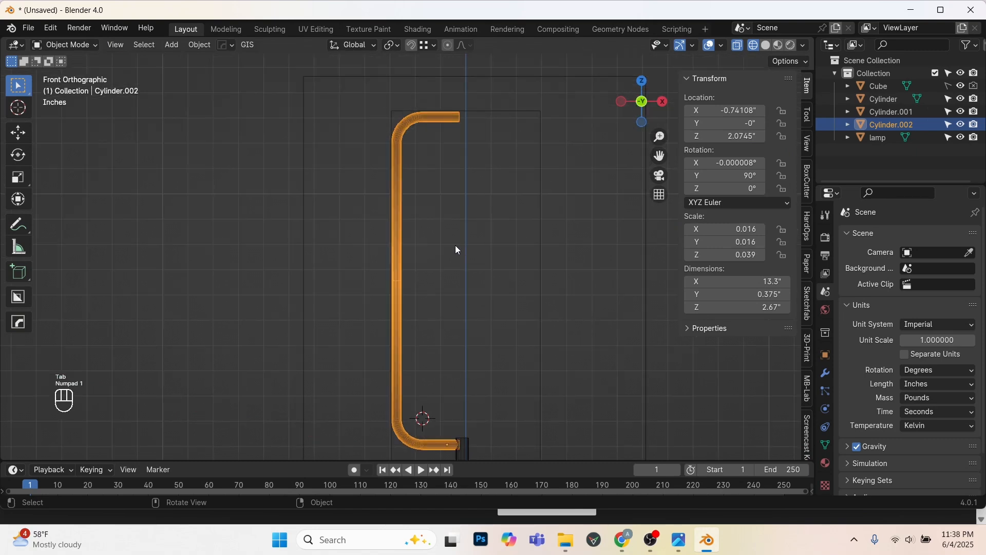
{"action": "key", "text": "shift+z"}
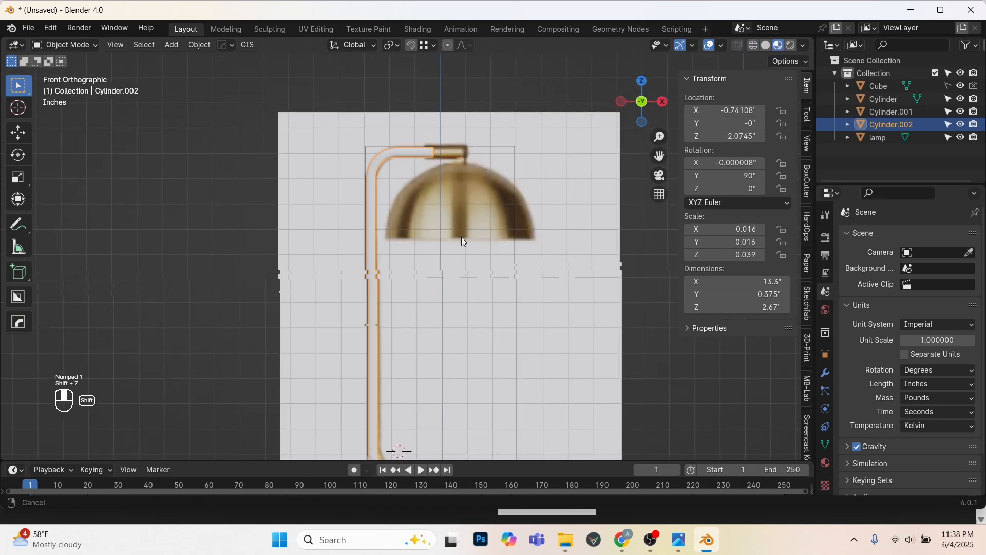
{"action": "scroll", "coordinate": [461, 237], "scroll_direction": "up", "scroll_amount": 5}
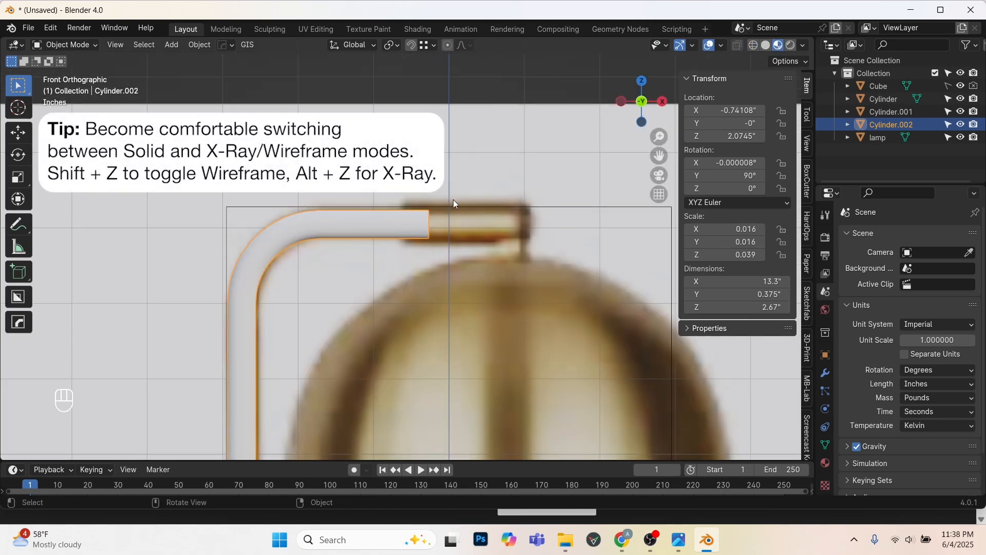
{"action": "scroll", "coordinate": [453, 199], "scroll_direction": "up", "scroll_amount": 1}
{"action": "key", "text": "Tab"}
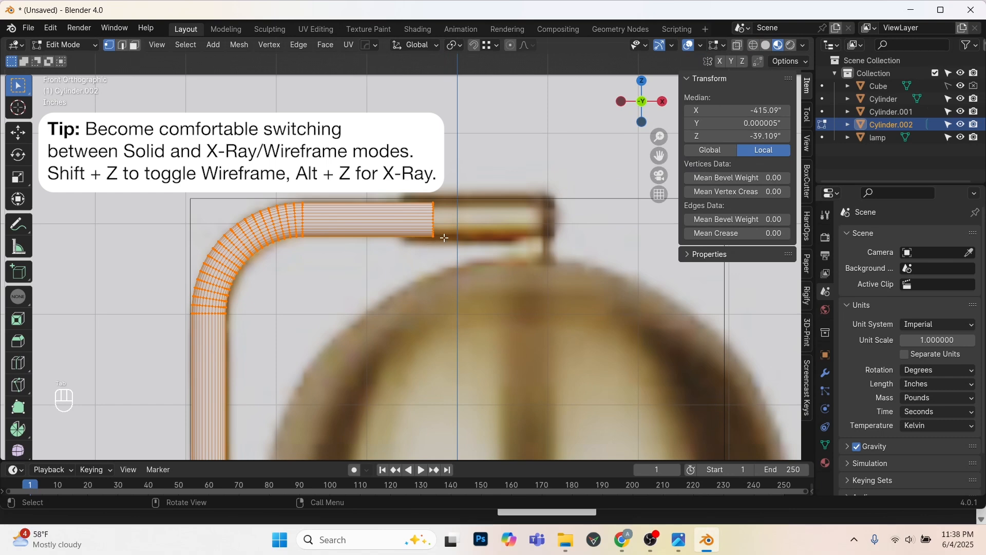
{"action": "key", "text": "shift+z"}
{"action": "left_click_drag", "start_coordinate": [418, 162], "coordinate": [513, 331]}
{"action": "scroll", "coordinate": [469, 231], "scroll_direction": "up", "scroll_amount": 2}
{"action": "key", "text": "shift+z"}
{"action": "middle_click_drag", "start_coordinate": [468, 231], "coordinate": [469, 247], "text": "shift"}
{"action": "key", "text": "g"}
{"action": "key", "text": "x"}
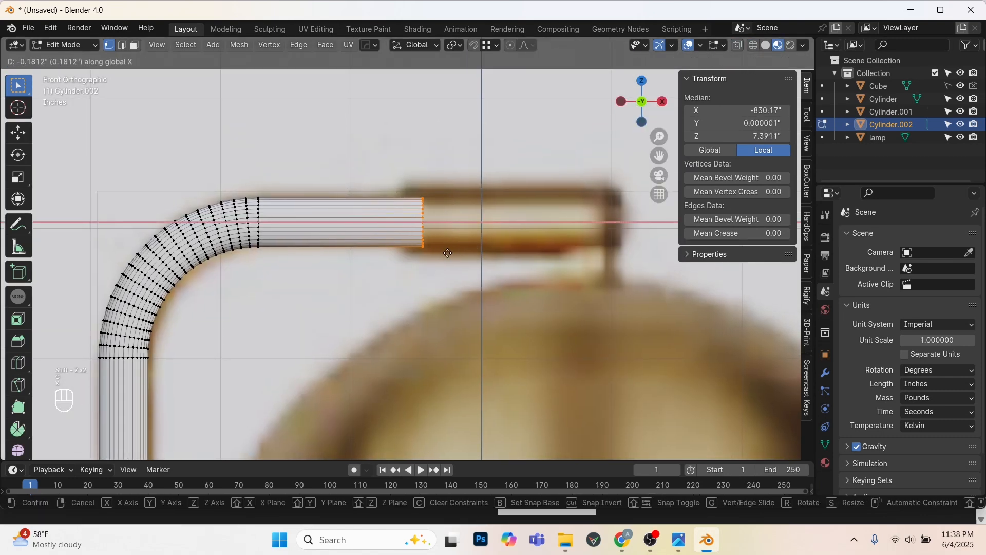
{"action": "left_click", "coordinate": [434, 252]}
{"action": "scroll", "coordinate": [437, 231], "scroll_direction": "up", "scroll_amount": 1}
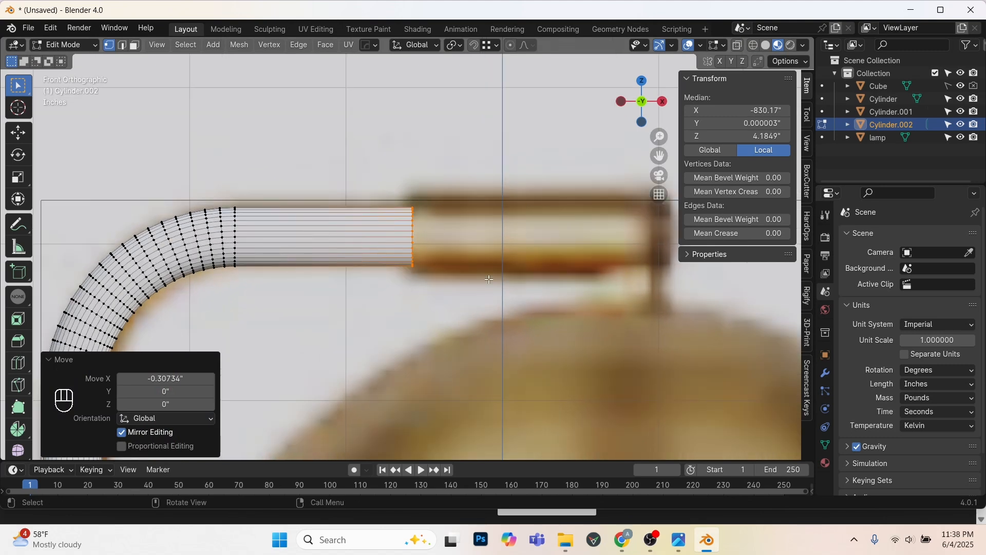
Duplicate the arm's upper end ring in place and scale the copy to about 1.19 to match the sleeve's thickness.
{"action": "middle_click_drag", "start_coordinate": [488, 279], "coordinate": [489, 303], "text": "shift"}
{"action": "key", "text": "shift+d"}
{"action": "right_click", "coordinate": [457, 257]}
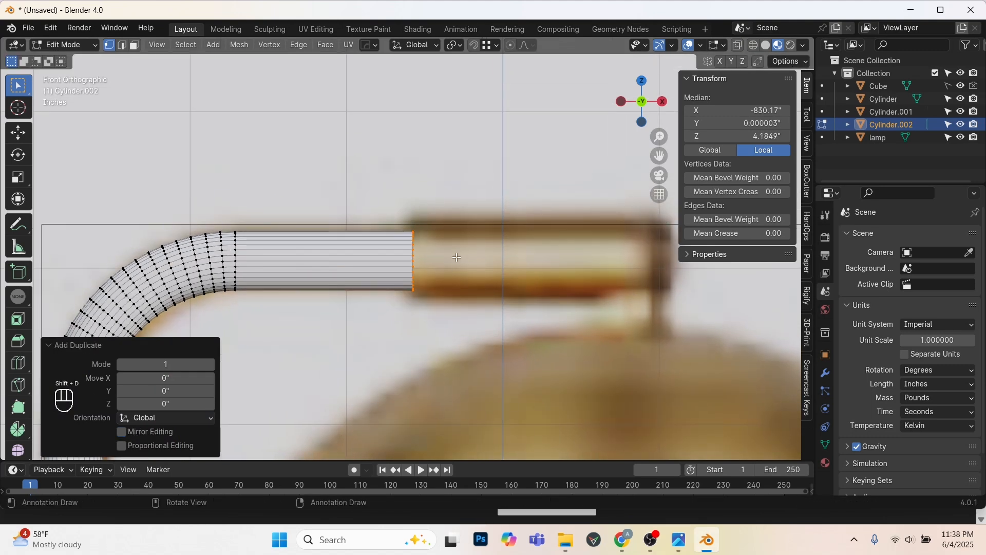
{"action": "middle_click_drag", "start_coordinate": [452, 256], "coordinate": [513, 242]}
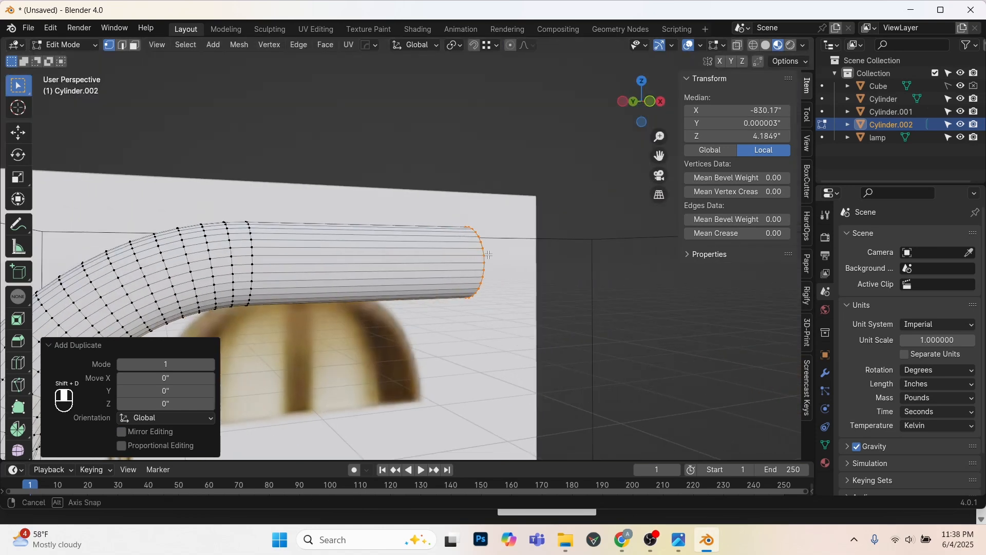
{"action": "key", "text": "s"}
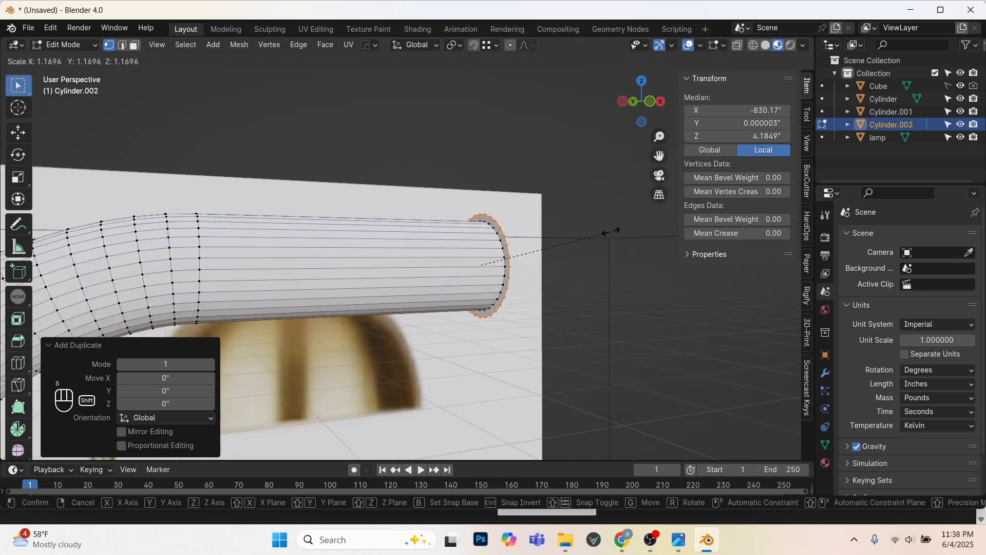
{"action": "left_click", "coordinate": [620, 223]}
{"action": "key", "text": "KP_1"}
{"action": "scroll", "coordinate": [460, 277], "scroll_direction": "up", "scroll_amount": 3}
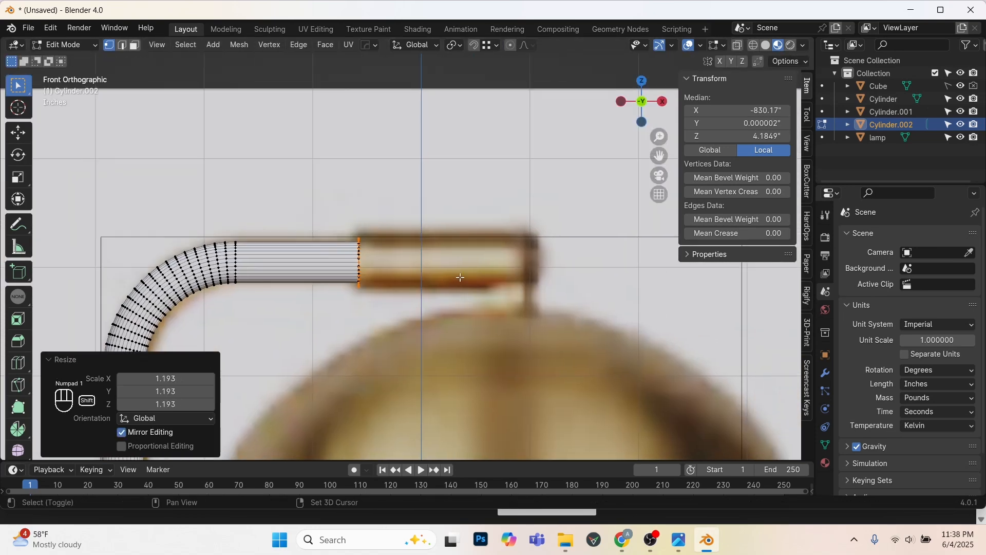
Extrude the enlarged ring about 1.71" to form the sleeve over the reference image.
{"action": "key", "text": "e"}
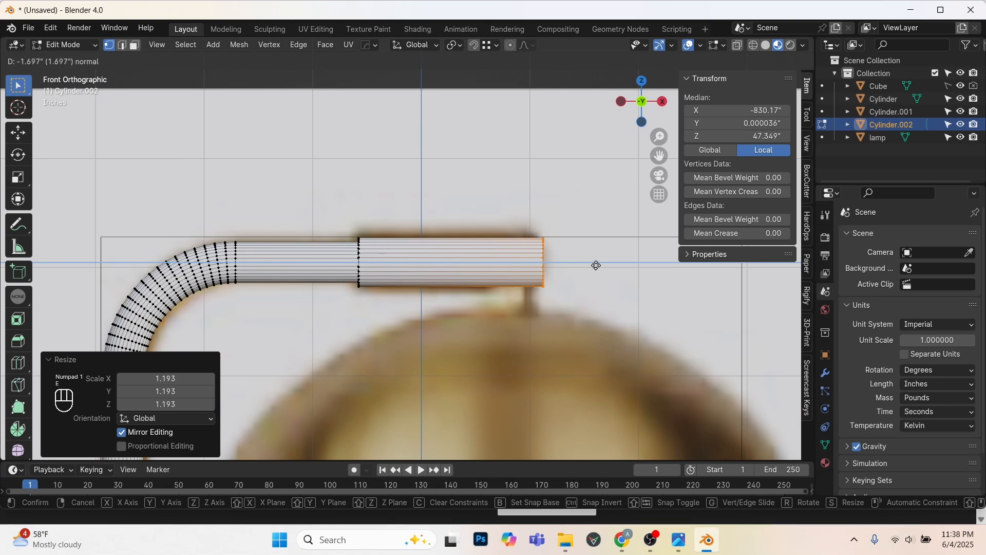
{"action": "left_click", "coordinate": [581, 281]}
{"action": "middle_click_drag", "start_coordinate": [505, 304], "coordinate": [485, 231], "text": "shift"}
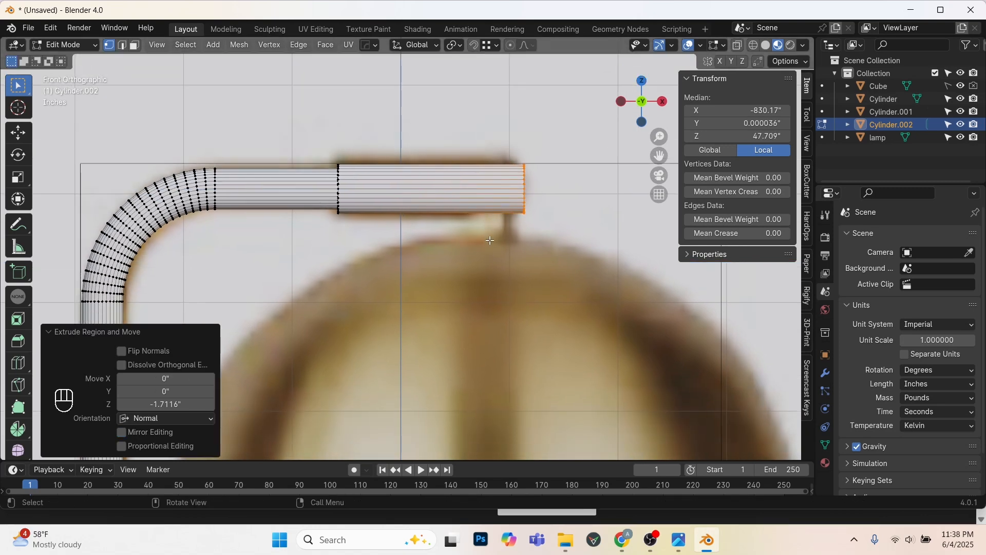
{"action": "scroll", "coordinate": [490, 240], "scroll_direction": "down", "scroll_amount": 3}
{"action": "scroll", "coordinate": [567, 314], "scroll_direction": "up", "scroll_amount": 3}
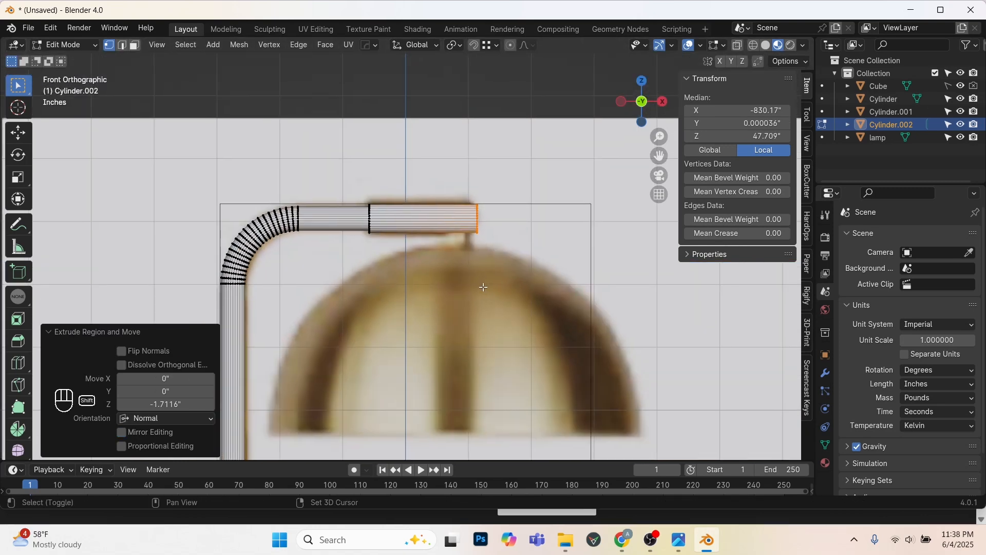
In face selection, duplicate the arm's narrower end face and place the copy along X near the sleeve's outer end.
{"action": "key", "text": "shift+z"}
{"action": "middle_click_drag", "start_coordinate": [567, 315], "coordinate": [402, 195]}
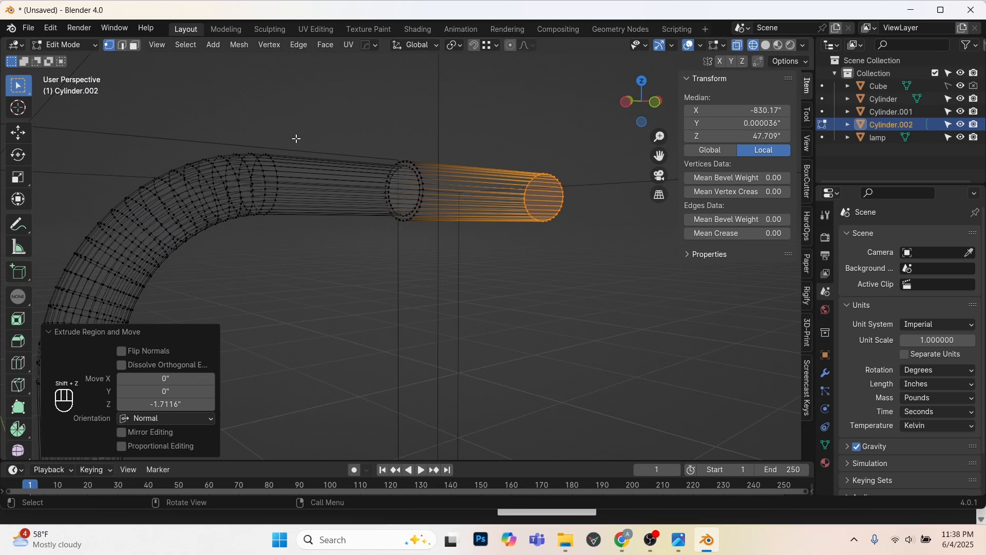
{"action": "left_click", "coordinate": [135, 45]}
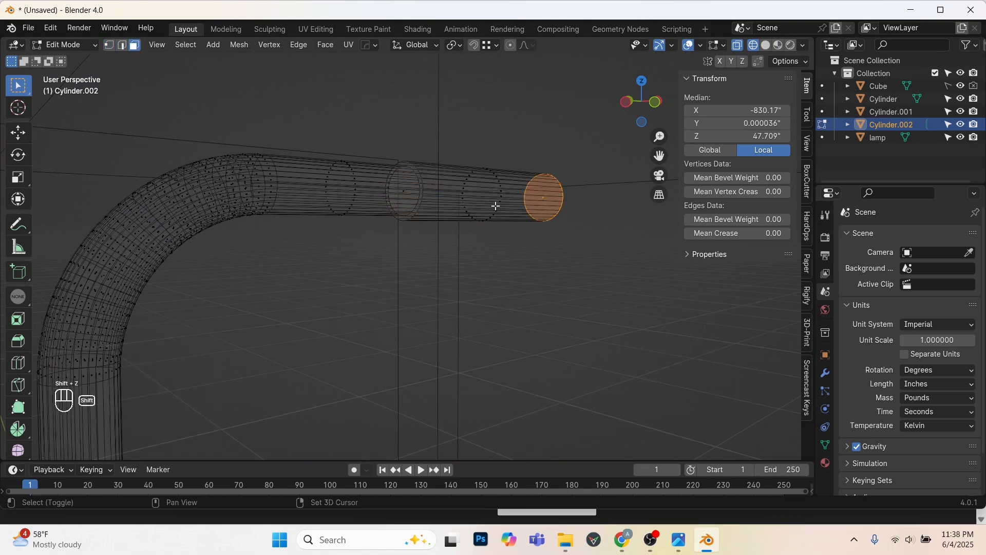
{"action": "left_click", "coordinate": [404, 191]}
{"action": "middle_click_drag", "start_coordinate": [438, 203], "coordinate": [435, 240]}
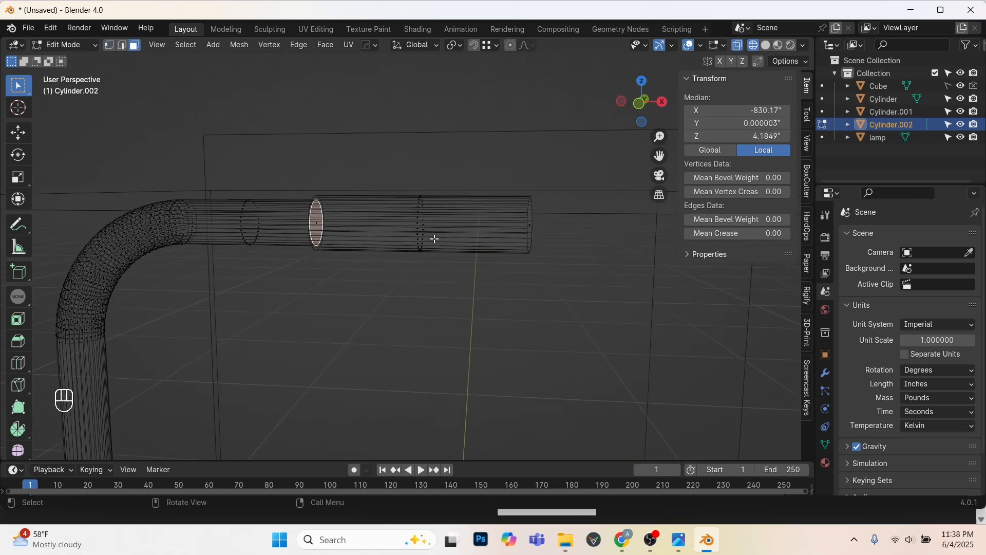
{"action": "key", "text": "KP_1"}
{"action": "key", "text": "shift+d"}
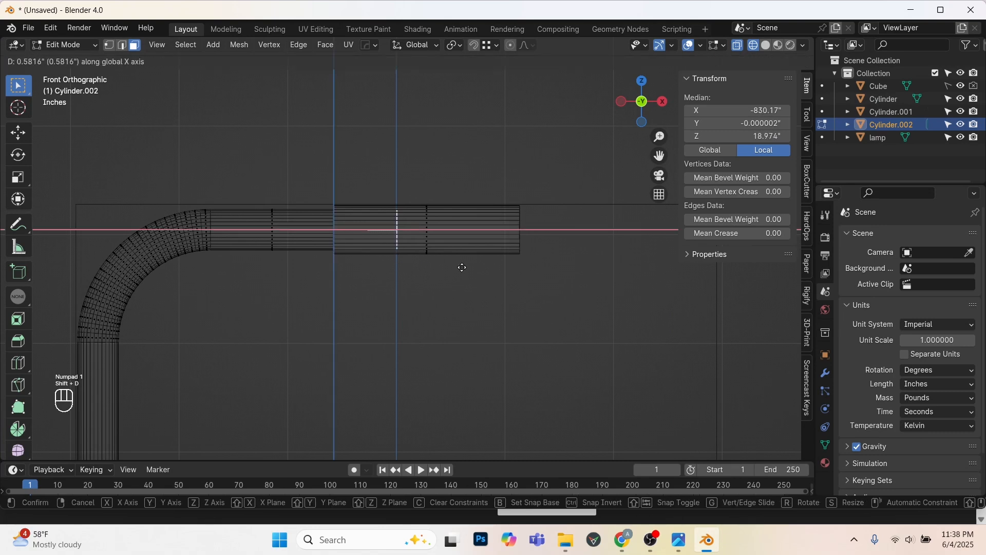
{"action": "left_click", "coordinate": [546, 262]}
Rotate the duplicated face 90° and extrude it about 0.59" downward as the connector to the lampshade.
{"action": "key", "text": "r"}
{"action": "key", "text": "KP_9"}
{"action": "key", "text": "KP_0"}
{"action": "key", "text": "KP_Enter"}
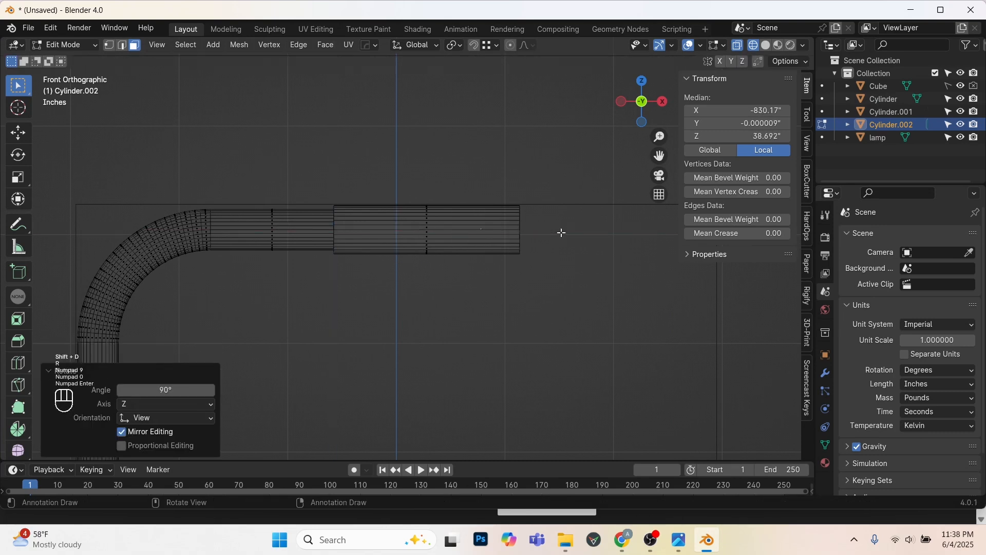
{"action": "key", "text": "e"}
{"action": "left_click", "coordinate": [524, 280]}
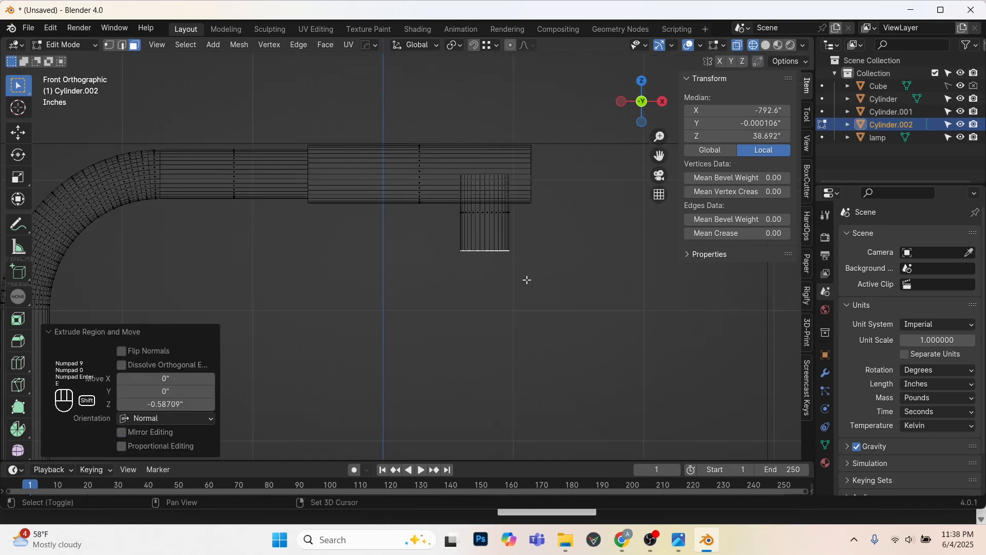
Select the whole linked connector and shift it slightly along X to line up with the reference image.
{"action": "key", "text": "shift+z"}
{"action": "scroll", "coordinate": [562, 253], "scroll_direction": "up", "scroll_amount": 1}
{"action": "key", "text": "ctrl+l"}
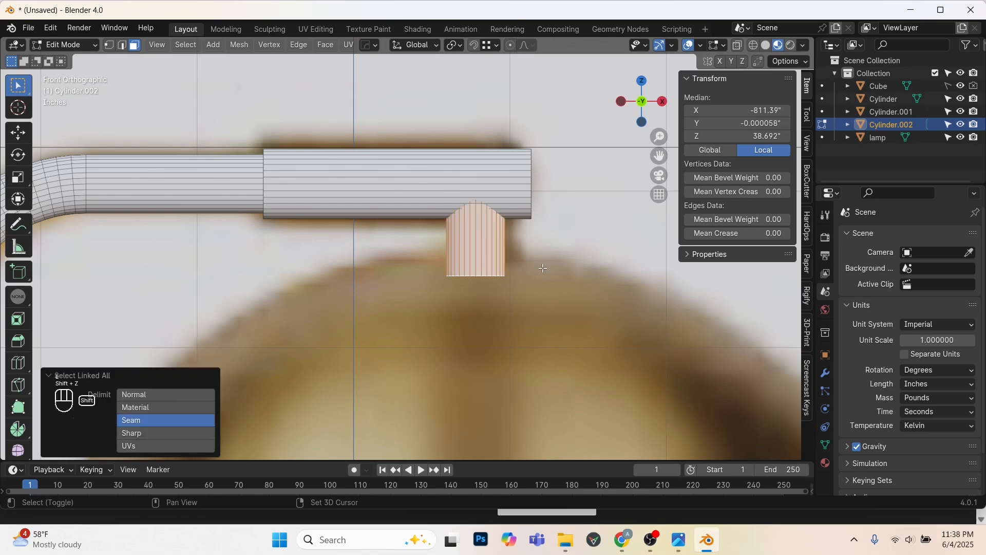
{"action": "middle_click_drag", "start_coordinate": [526, 258], "coordinate": [531, 282], "text": "shift"}
{"action": "key", "text": "g"}
{"action": "key", "text": "x"}
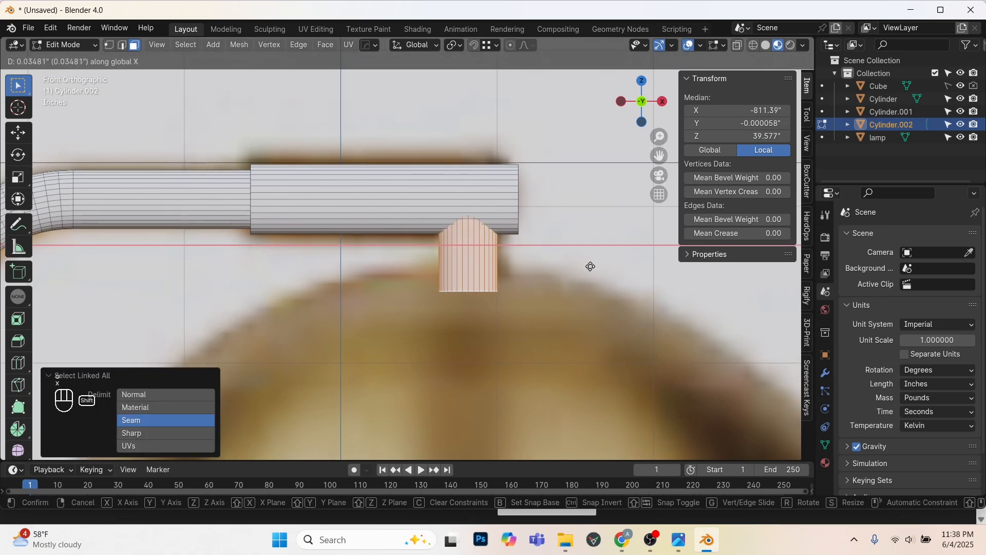
{"action": "left_click", "coordinate": [499, 280], "text": "shift"}
Select the connector's bottom vertices and raise them about 0.11" along Z to meet the top of the reference lampshade.
{"action": "scroll", "coordinate": [499, 281], "scroll_direction": "up", "scroll_amount": 1}
{"action": "key", "text": "shift+z"}
{"action": "key", "text": "1"}
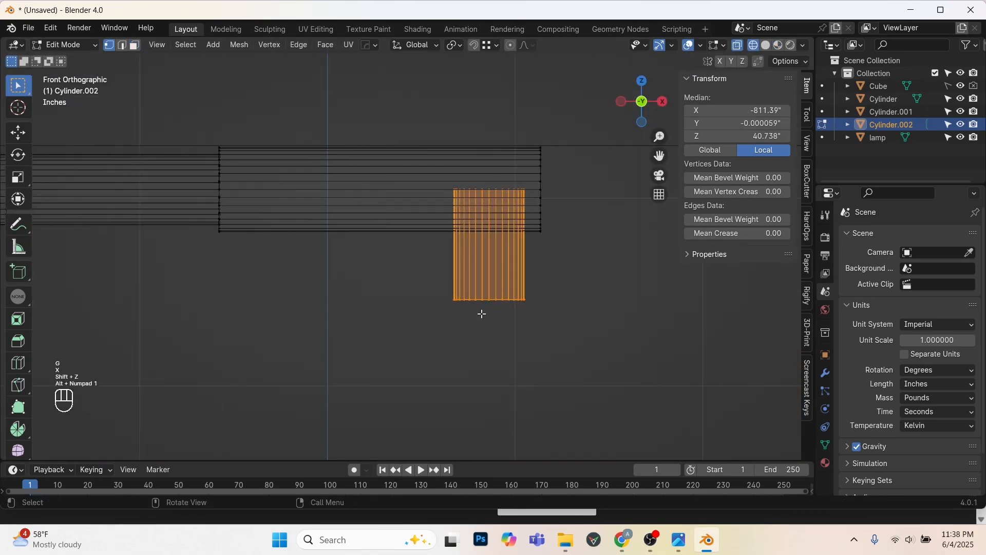
{"action": "left_click_drag", "start_coordinate": [426, 286], "coordinate": [574, 323]}
{"action": "key", "text": "shift+z"}
{"action": "key", "text": "g"}
{"action": "key", "text": "z"}
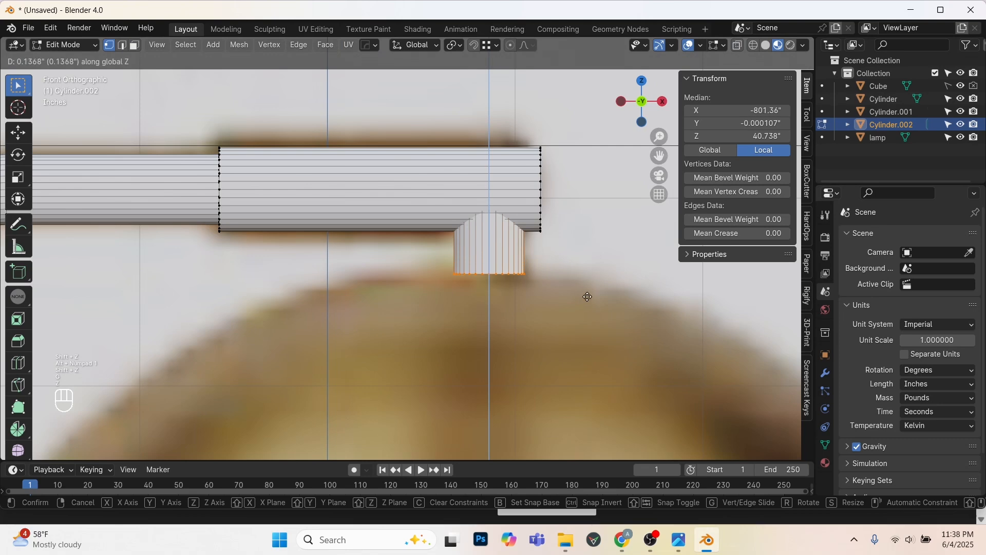
{"action": "left_click", "coordinate": [567, 302]}
Snap the 3D cursor to the centre of the connector's selected bottom face.
{"action": "scroll", "coordinate": [567, 303], "scroll_direction": "down", "scroll_amount": 7}
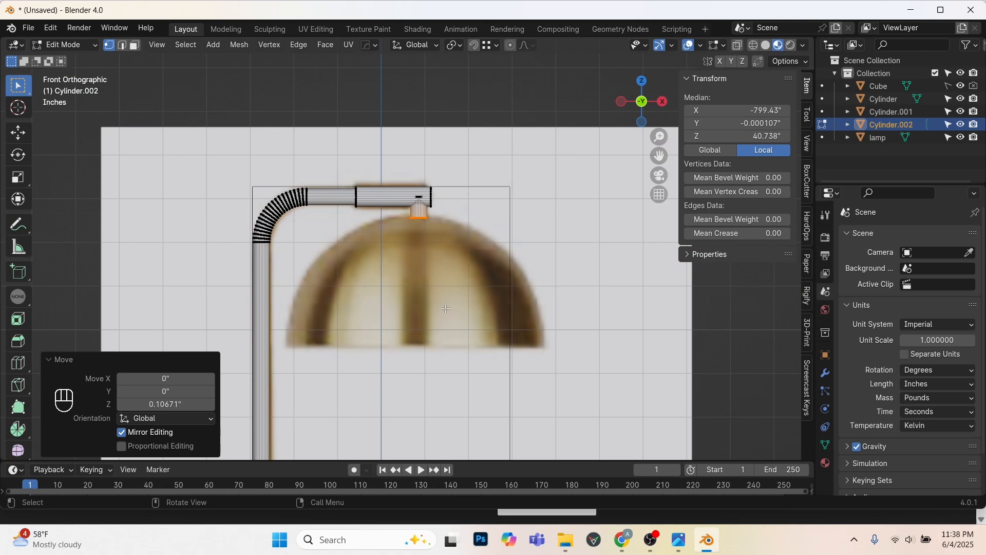
{"action": "scroll", "coordinate": [439, 257], "scroll_direction": "up", "scroll_amount": 4}
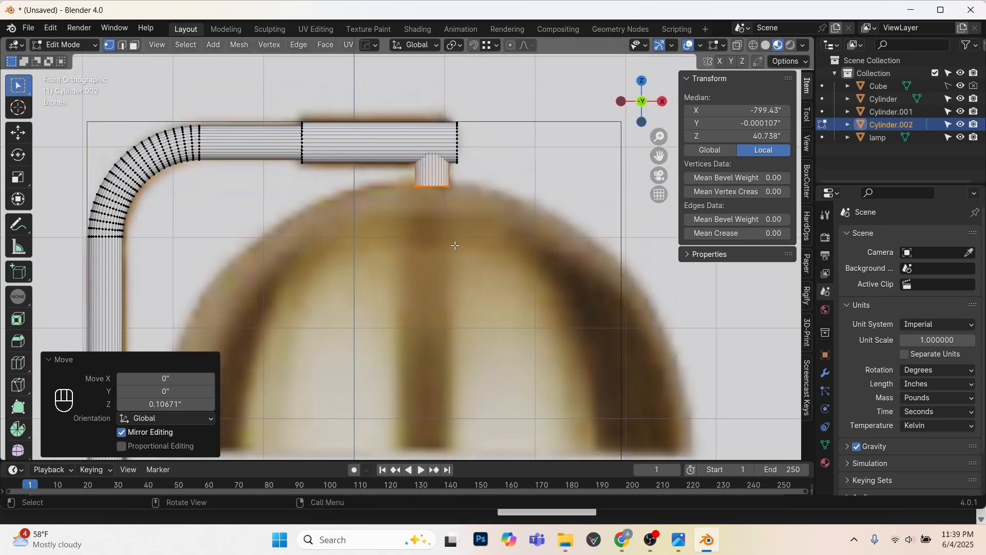
{"action": "middle_click_drag", "start_coordinate": [455, 245], "coordinate": [447, 211]}
{"action": "scroll", "coordinate": [456, 251], "scroll_direction": "up", "scroll_amount": 5}
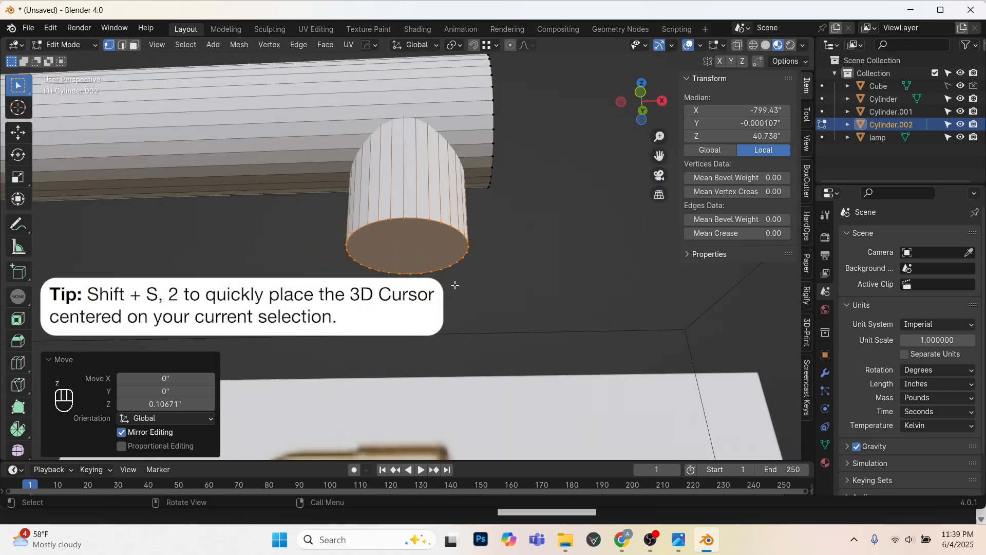
{"action": "key", "text": "shift+s"}
{"action": "key", "text": "2"}
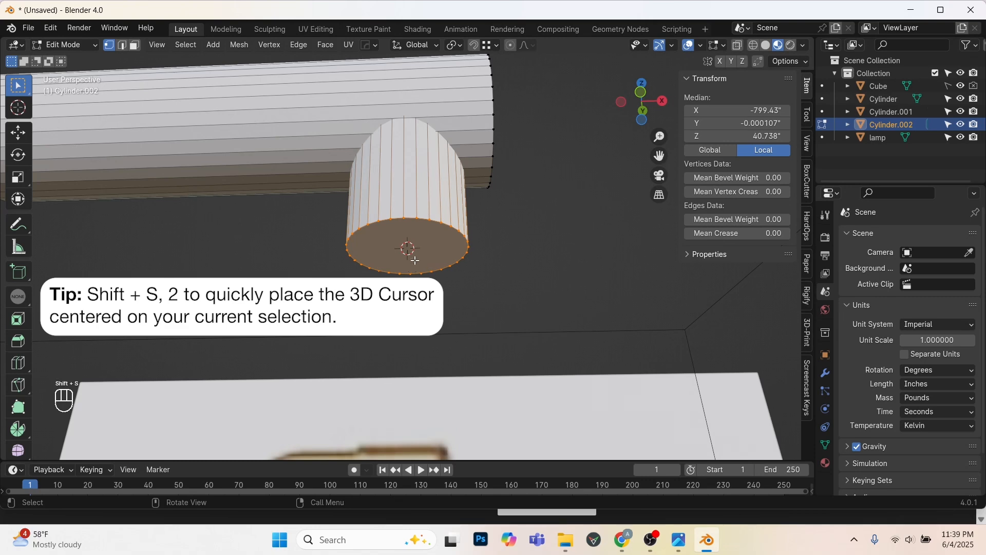
{"action": "scroll", "coordinate": [410, 255], "scroll_direction": "up", "scroll_amount": 1}
{"action": "scroll", "coordinate": [410, 255], "scroll_direction": "down", "scroll_amount": 2}
{"action": "scroll", "coordinate": [410, 255], "scroll_direction": "up", "scroll_amount": 1}
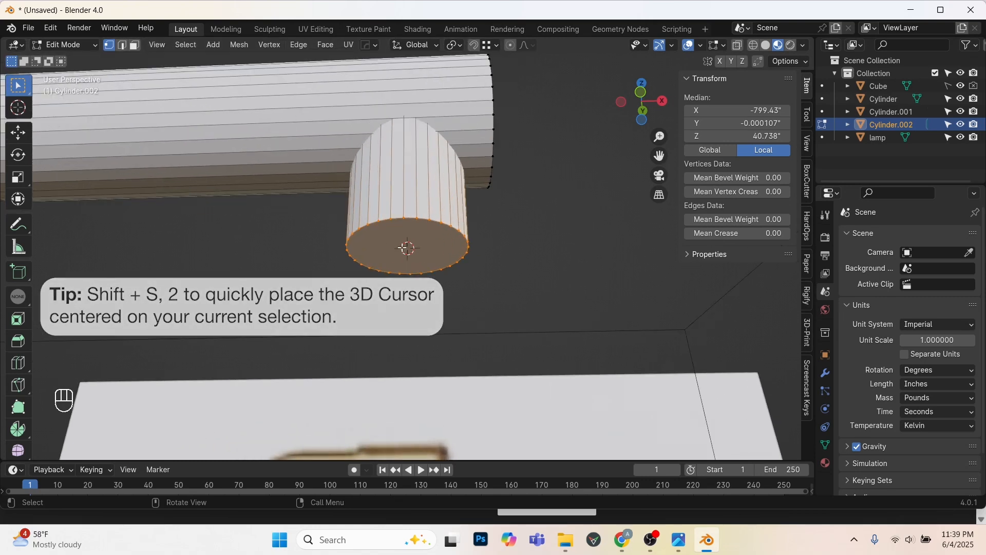
Leave mesh editing and, in front view, add a UV sphere at the 3D cursor for the lampshade.
{"action": "key", "text": "Tab"}
{"action": "key", "text": "KP_1"}
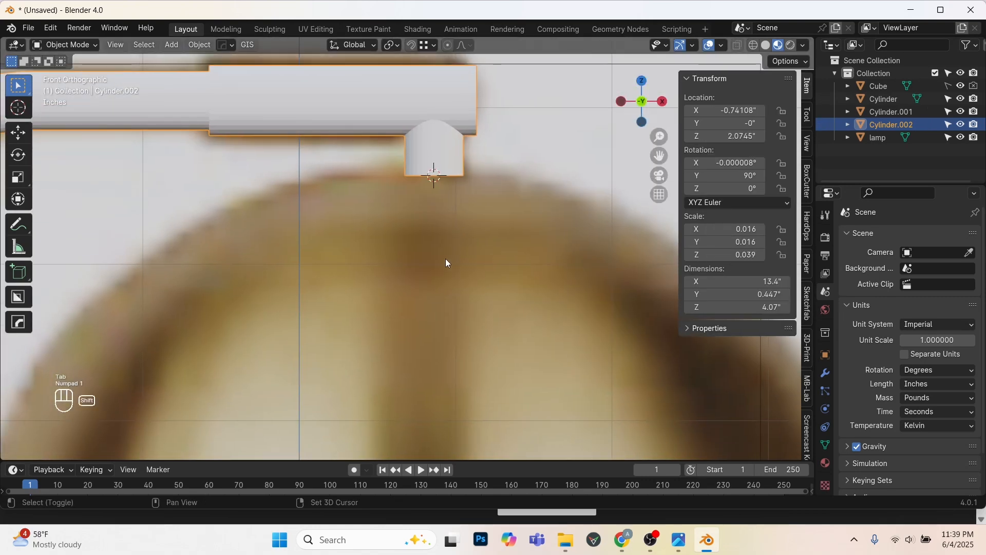
{"action": "key", "text": "shift+a"}
{"action": "mouse_move", "coordinate": [437, 138]}
{"action": "left_click", "coordinate": [507, 173]}
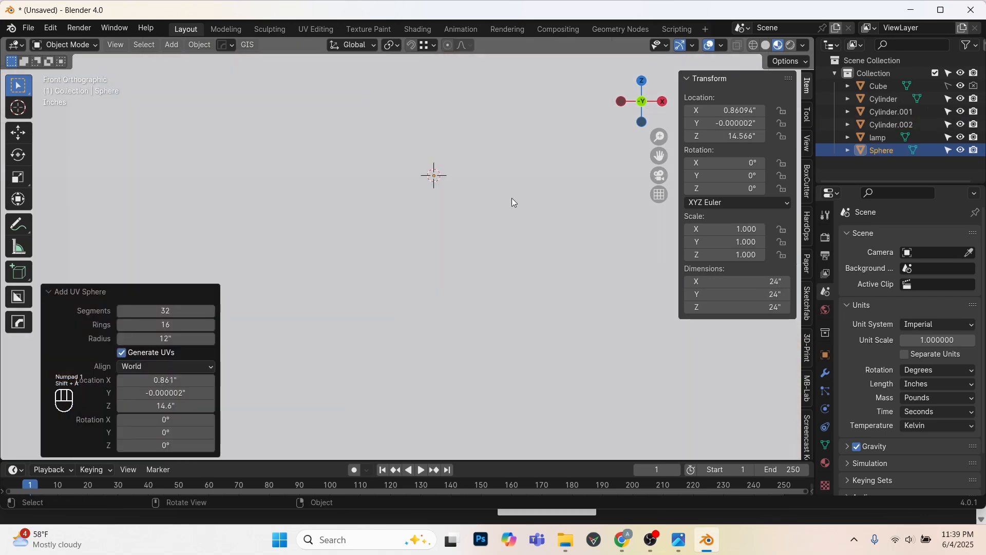
Scale the sphere uniformly to about 0.239 and lower it about 3.5" along Z beneath the connector.
{"action": "scroll", "coordinate": [502, 260], "scroll_direction": "down", "scroll_amount": 4}
{"action": "key", "text": "s"}
{"action": "scroll", "coordinate": [539, 263], "scroll_direction": "up", "scroll_amount": 6}
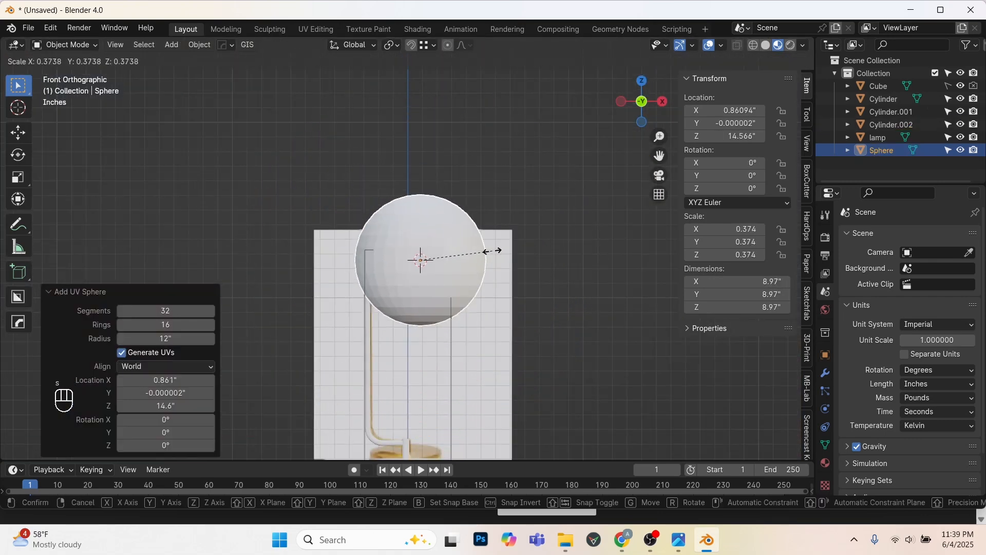
{"action": "left_click", "coordinate": [464, 270]}
{"action": "key", "text": "g"}
{"action": "key", "text": "z"}
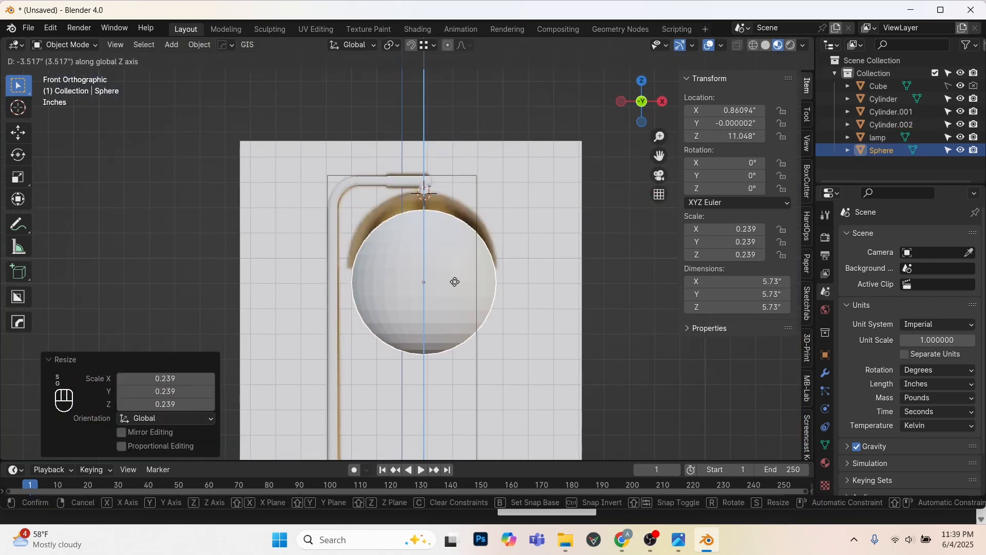
{"action": "left_click", "coordinate": [455, 284]}
Enlarge the sphere uniformly in two passes to about 6.21" across, matching the reference lampshade's width.
{"action": "scroll", "coordinate": [452, 264], "scroll_direction": "up", "scroll_amount": 3}
{"action": "key", "text": "s"}
{"action": "key", "text": "shift"}
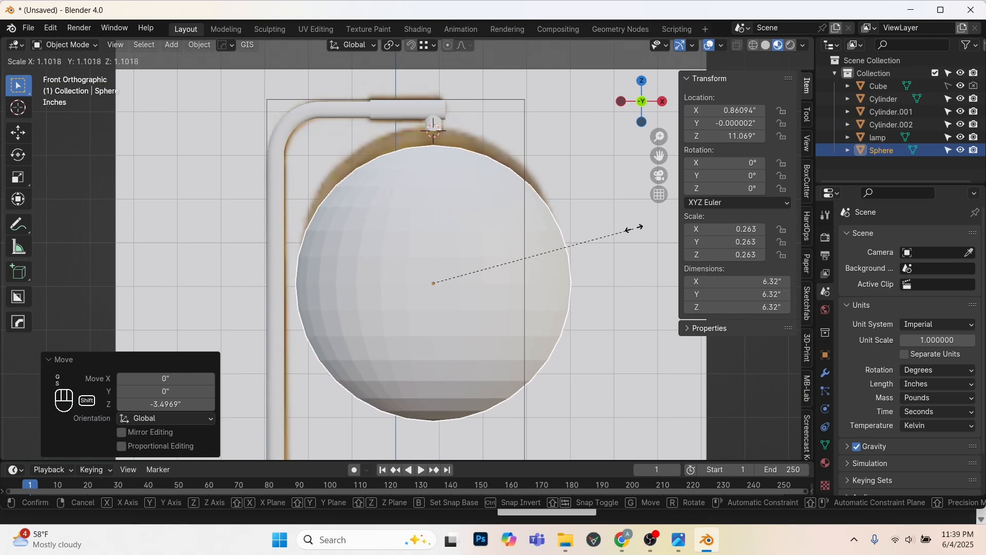
{"action": "left_click", "coordinate": [565, 243]}
{"action": "key", "text": "s"}
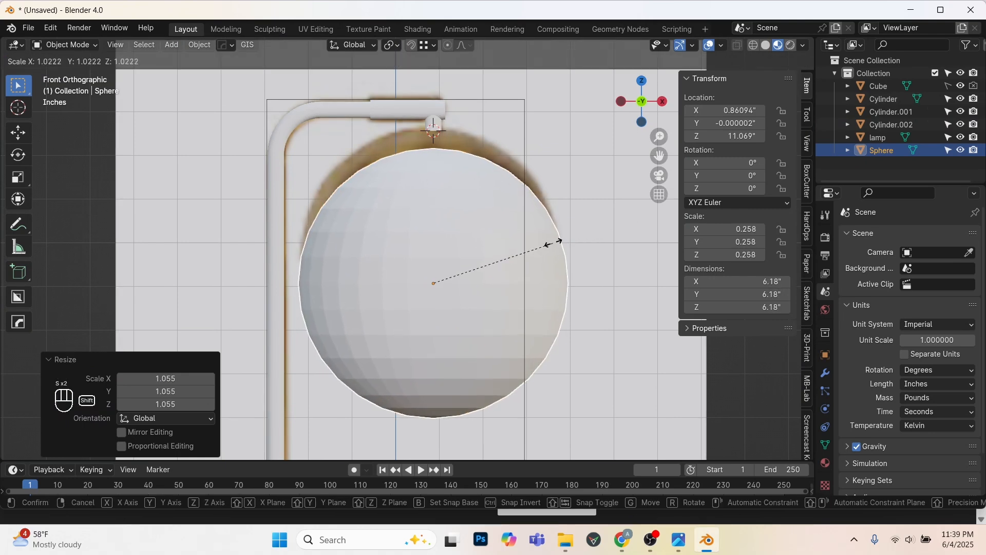
{"action": "left_click", "coordinate": [544, 254]}
Raise the sphere about 0.47" along Z so its top meets the connector and the reference shade.
{"action": "scroll", "coordinate": [493, 236], "scroll_direction": "up", "scroll_amount": 3}
{"action": "key", "text": "g"}
{"action": "key", "text": "z"}
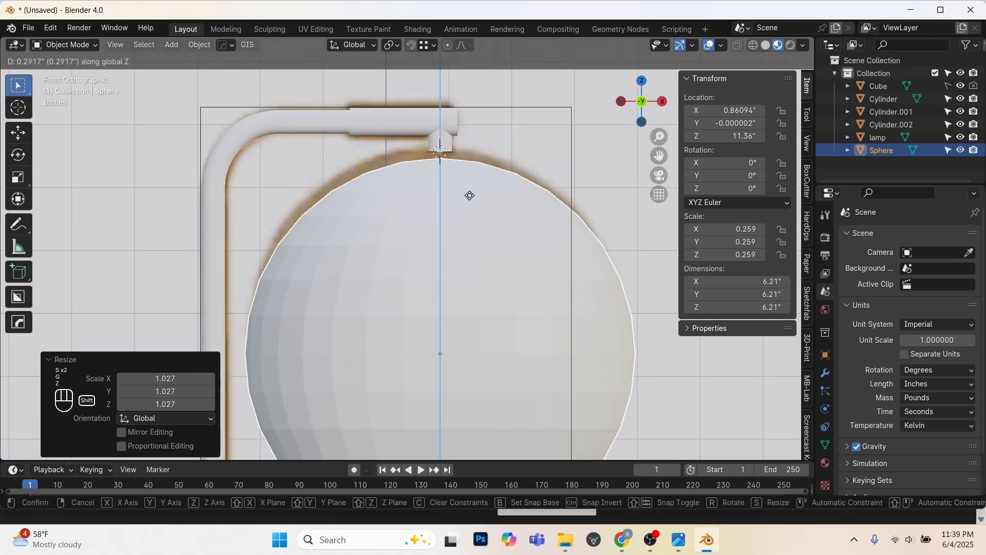
{"action": "left_click", "coordinate": [486, 93]}
{"action": "scroll", "coordinate": [473, 124], "scroll_direction": "down", "scroll_amount": 3}
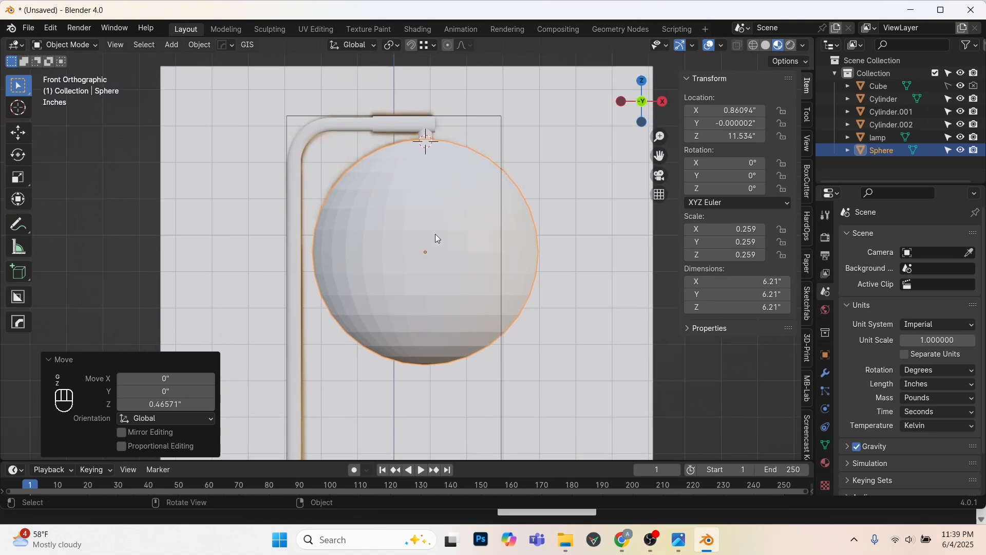
In the sphere's face selection, box-select the visible lower-half faces from the front and check the selection around the far side.
{"action": "key", "text": "Tab"}
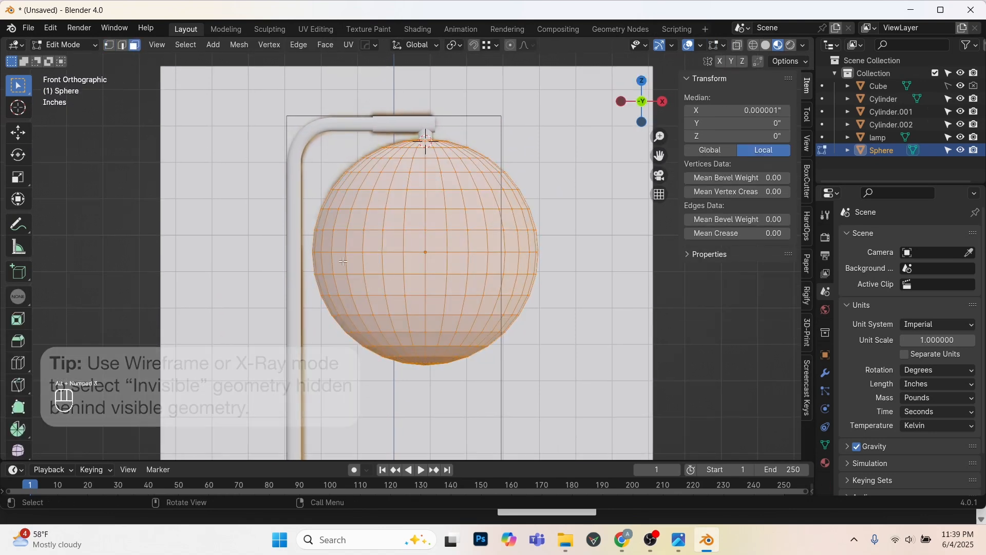
{"action": "left_click_drag", "start_coordinate": [297, 249], "coordinate": [618, 405]}
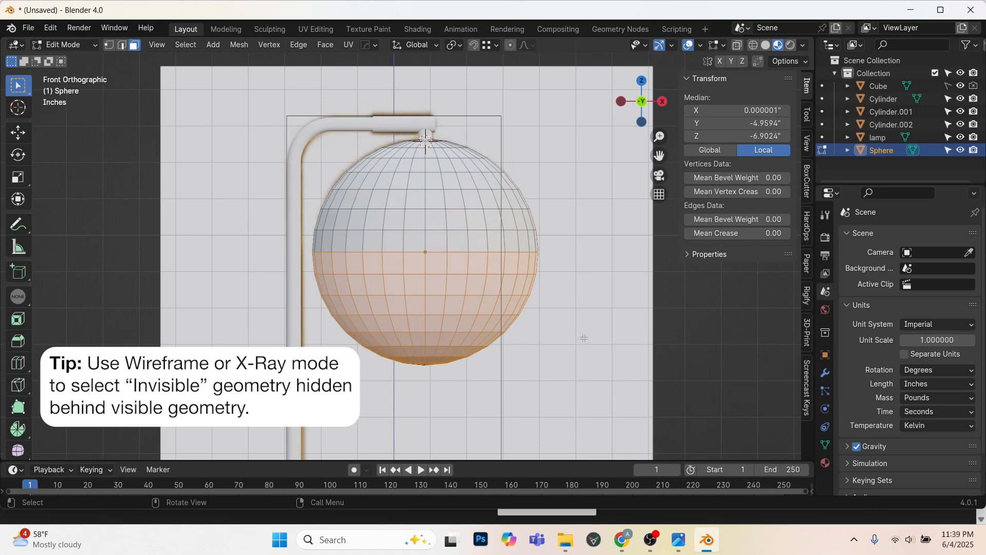
{"action": "middle_click_drag", "start_coordinate": [550, 307], "coordinate": [422, 233], "text": "shift"}
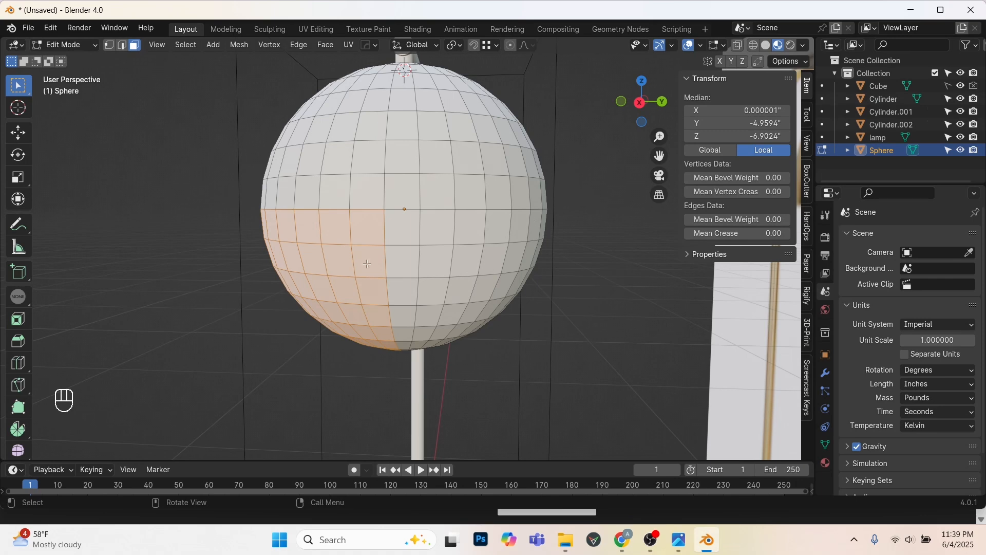
{"action": "middle_click_drag", "start_coordinate": [367, 264], "coordinate": [442, 245]}
{"action": "key", "text": "KP_1"}
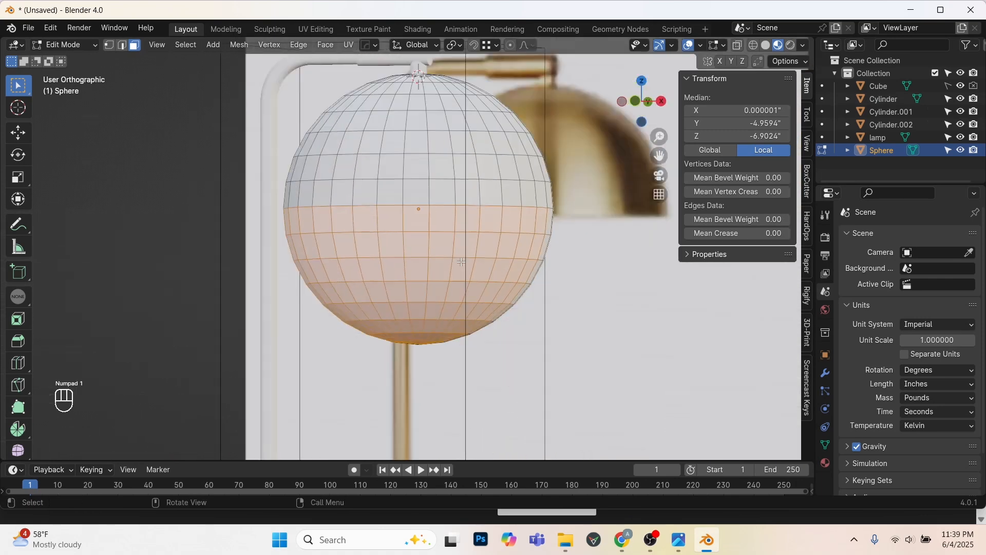
Select all faces of the sphere's lower half through the mesh and delete them, leaving an open dome.
{"action": "key", "text": "shift+z"}
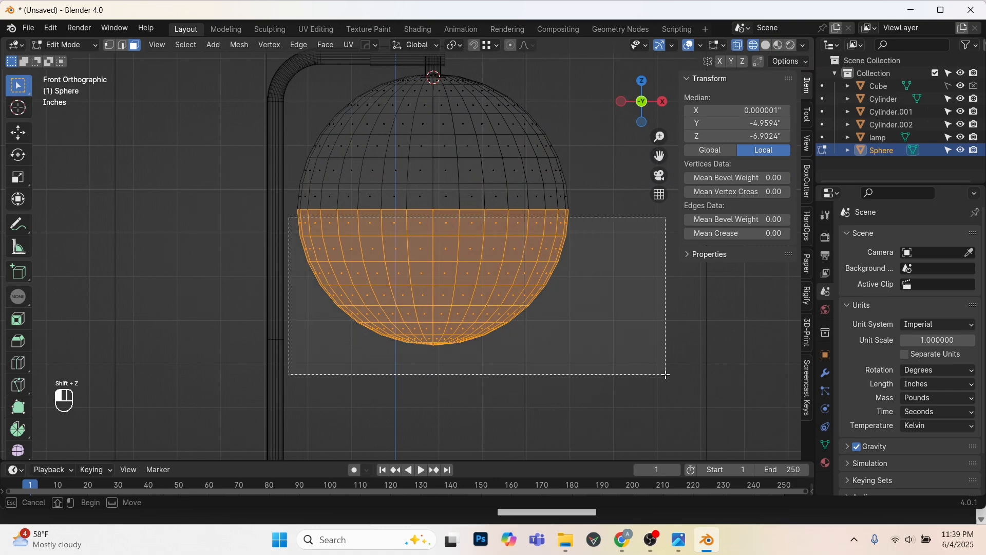
{"action": "middle_click_drag", "start_coordinate": [555, 296], "coordinate": [424, 306]}
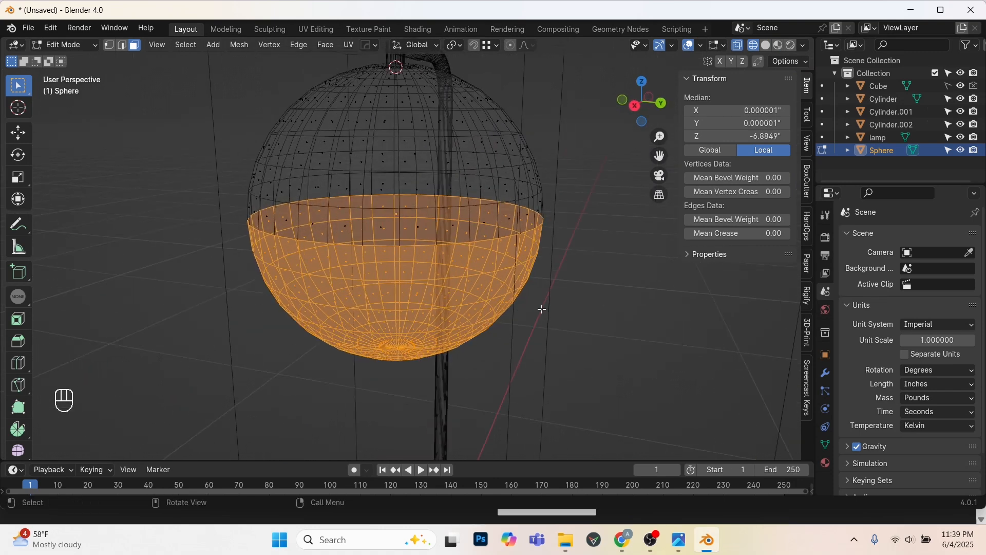
{"action": "middle_click_drag", "start_coordinate": [539, 308], "coordinate": [537, 275]}
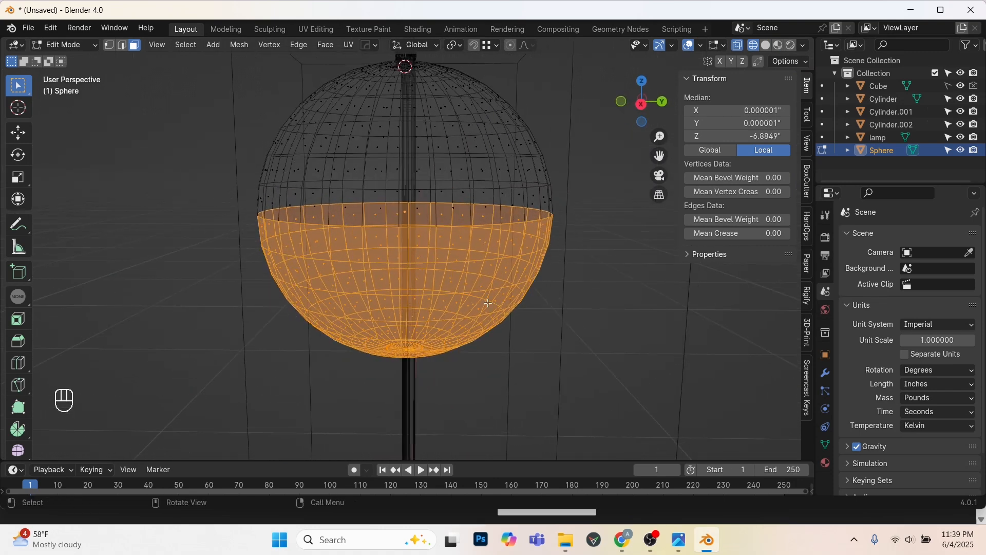
{"action": "key", "text": "x"}
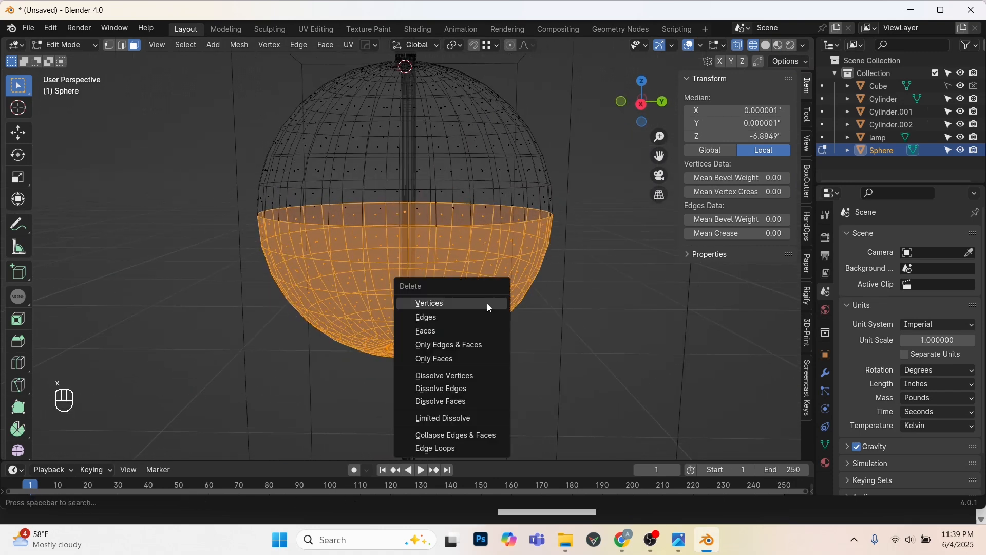
{"action": "left_click", "coordinate": [433, 331]}
{"action": "scroll", "coordinate": [432, 333], "scroll_direction": "down", "scroll_amount": 2}
{"action": "key", "text": "Tab"}
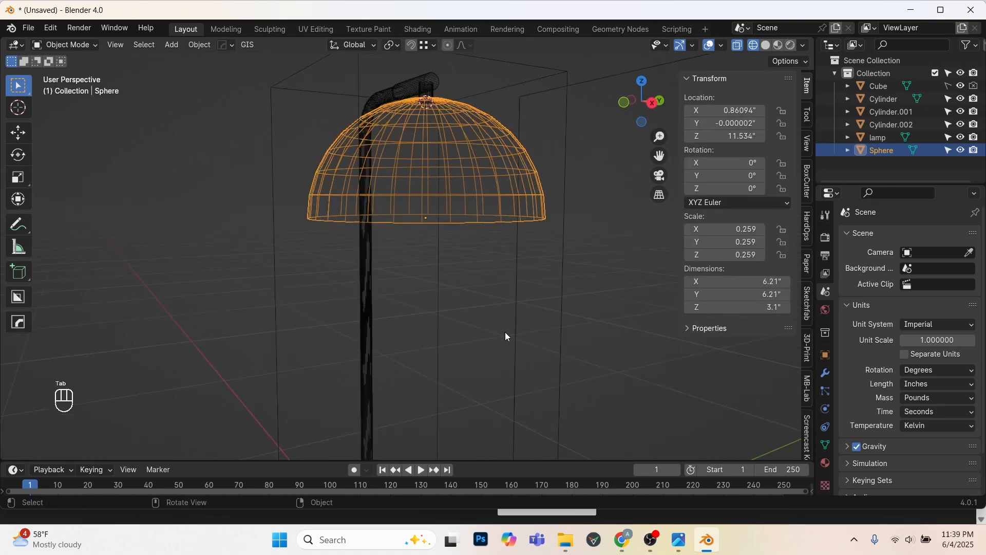
Apply the dome's scale and return the viewport from wireframe to shaded display.
{"action": "middle_click_drag", "start_coordinate": [516, 274], "coordinate": [678, 279], "text": "shift"}
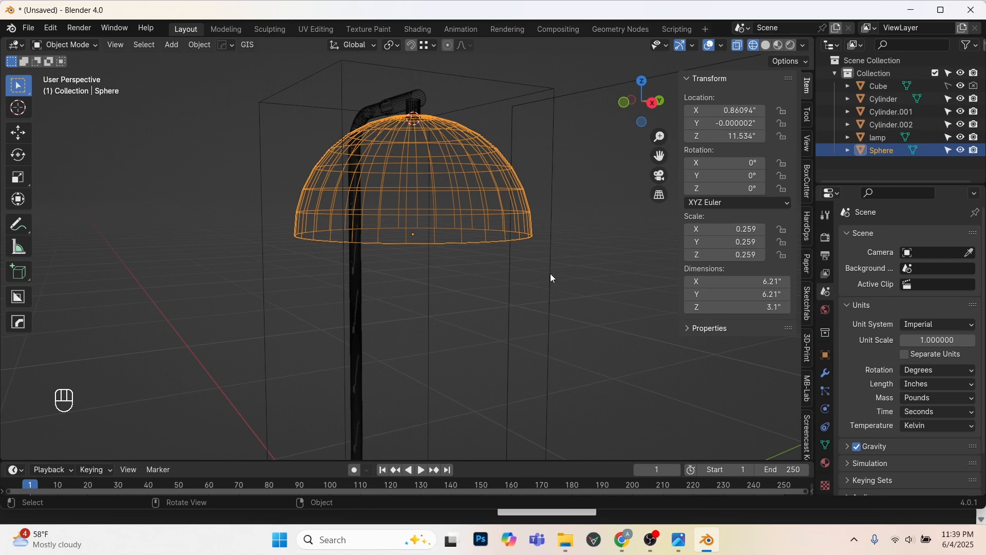
{"action": "key", "text": "ctrl+a"}
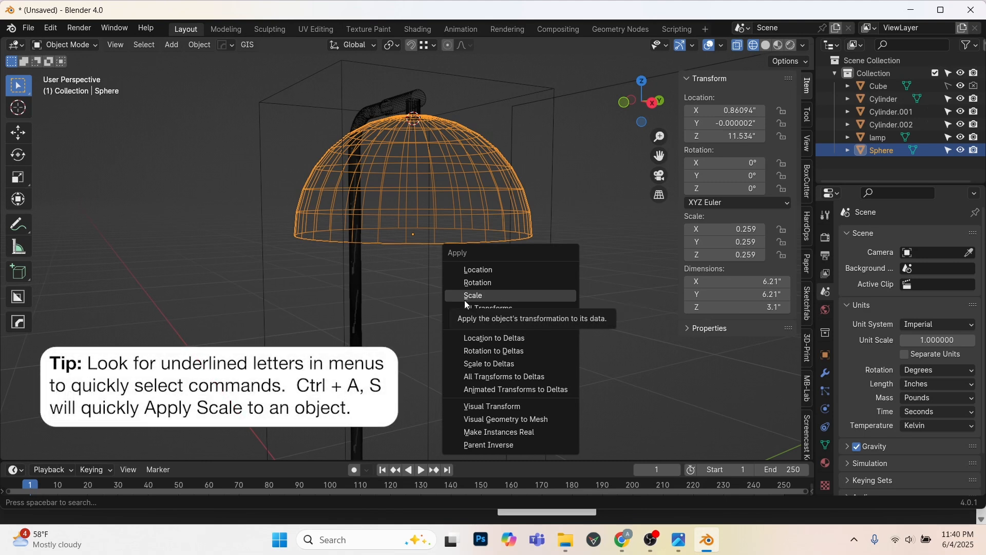
{"action": "left_click", "coordinate": [502, 296]}
{"action": "mouse_move", "coordinate": [499, 298]}
{"action": "middle_mouse_down"}
{"action": "mouse_move", "coordinate": [559, 304]}
{"action": "mouse_move", "coordinate": [543, 263]}
{"action": "mouse_move", "coordinate": [364, 188]}
{"action": "middle_mouse_up"}
{"action": "key", "text": "shift+z"}
{"action": "scroll", "coordinate": [358, 215], "scroll_direction": "down", "scroll_amount": 2}
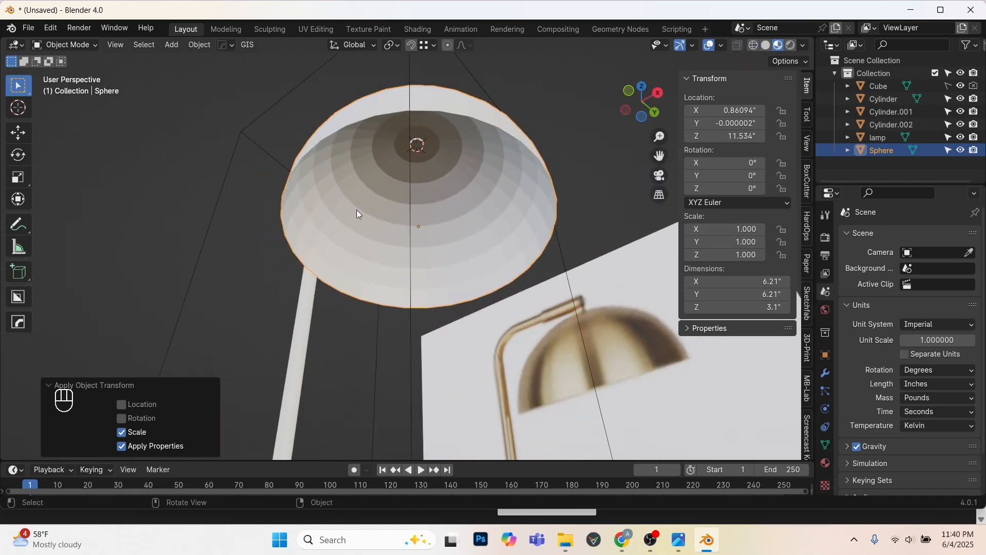
Add a Solidify modifier to the dome and set its thickness to 0.0625".
{"action": "left_click", "coordinate": [825, 373]}
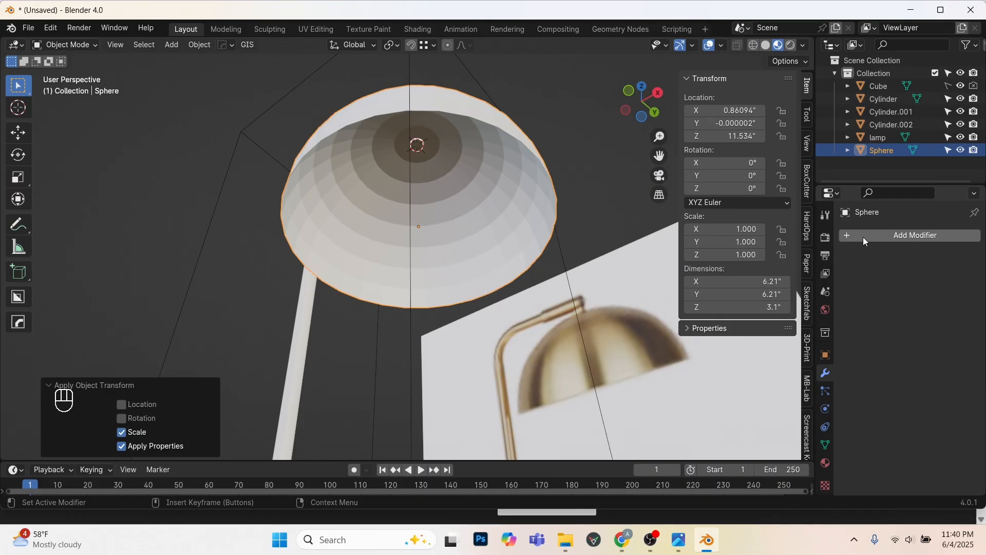
{"action": "middle_click_drag", "start_coordinate": [515, 303], "coordinate": [513, 310], "text": "shift"}
{"action": "left_click", "coordinate": [856, 238]}
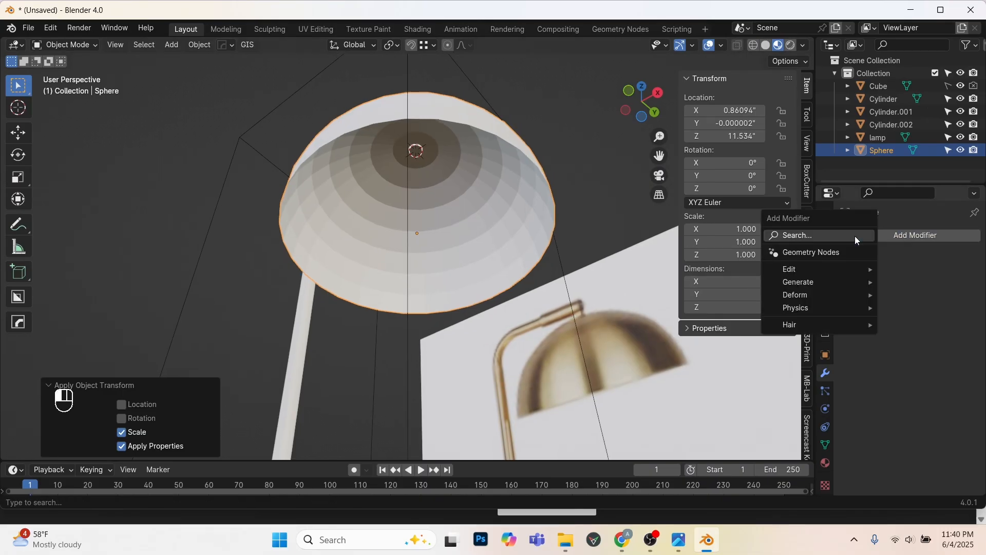
{"action": "type", "text": "s"}
{"action": "left_click", "coordinate": [797, 259]}
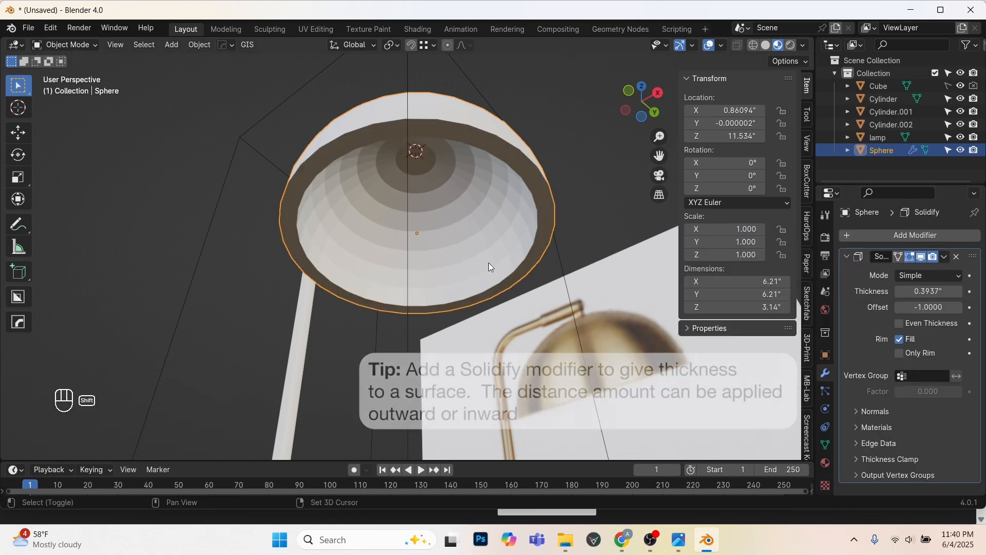
{"action": "left_click_drag", "start_coordinate": [928, 291], "coordinate": [912, 291]}
{"action": "left_click", "coordinate": [929, 292]}
{"action": "type", "text": ".0"}
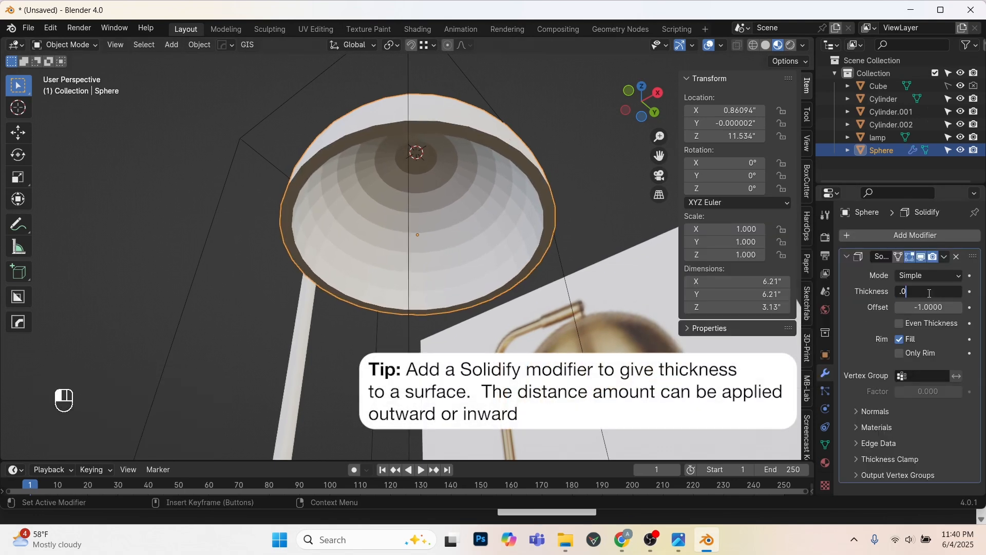
{"action": "type", "text": "625"}
{"action": "key", "text": "Return"}
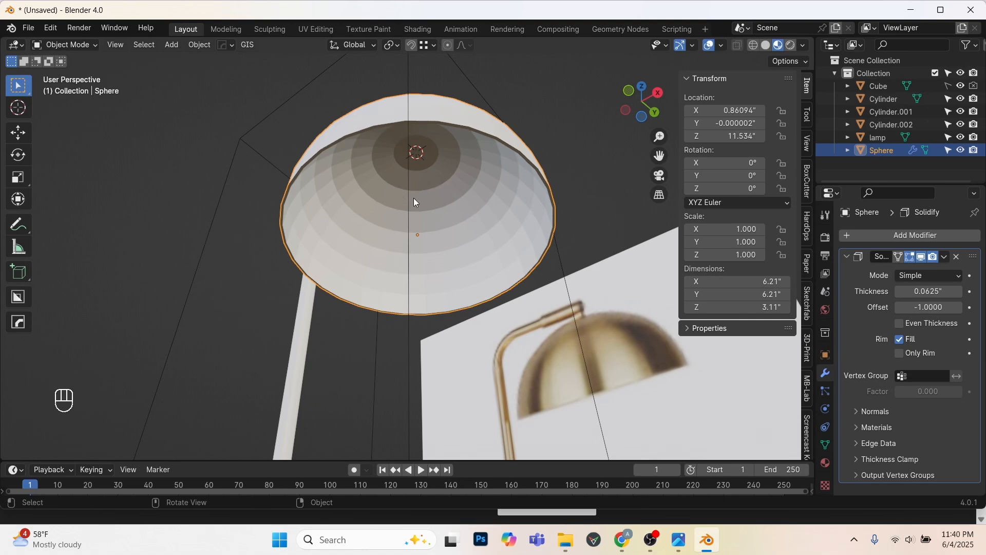
Try a Solidify thickness of -0.0625" on the dome and remove the modifier.
{"action": "middle_click_drag", "start_coordinate": [410, 177], "coordinate": [364, 171]}
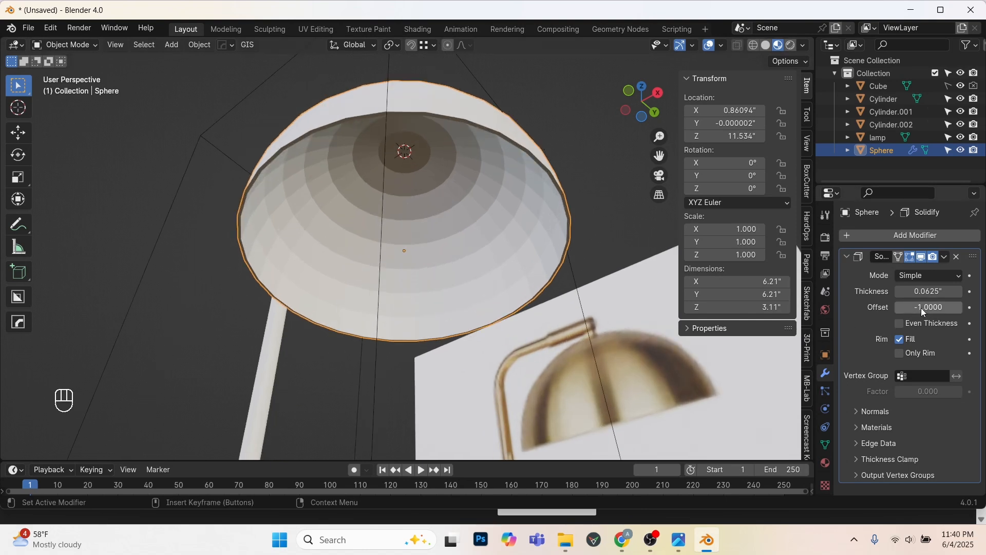
{"action": "left_click", "coordinate": [929, 291]}
{"action": "type", "text": "-0.06"}
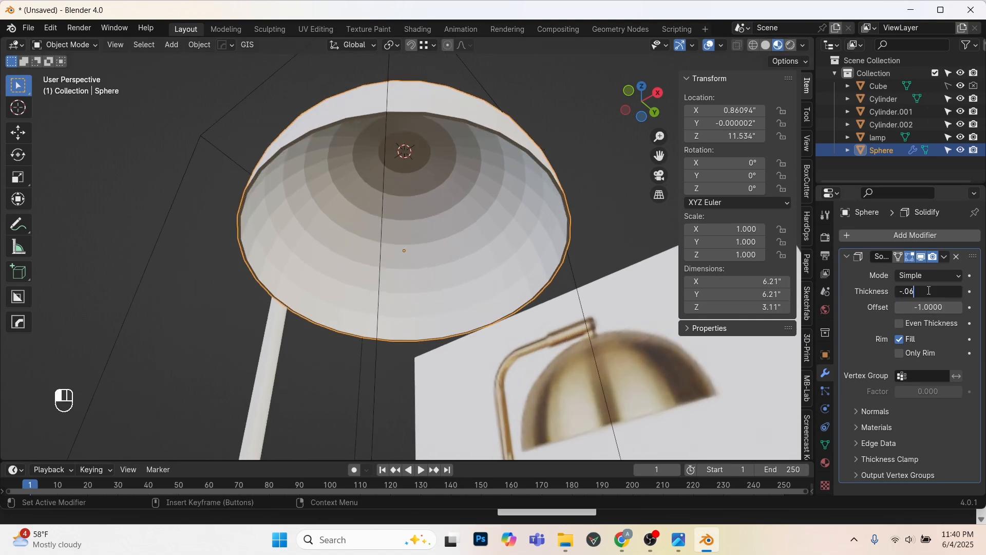
{"action": "type", "text": "25"}
{"action": "key", "text": "Return"}
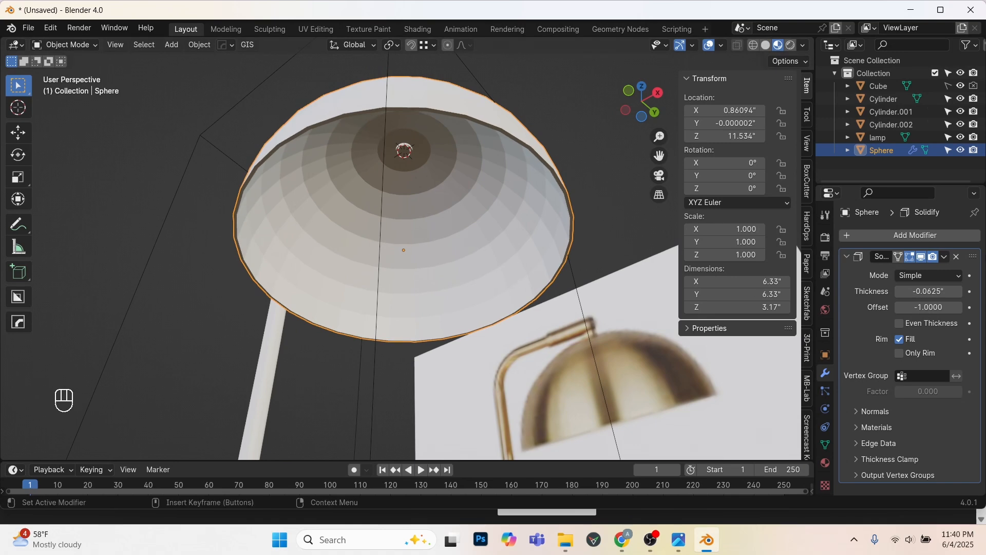
{"action": "left_click", "coordinate": [958, 258]}
Extrude all of the dome's faces along their normals by -0.0625" to give the shade thickness.
{"action": "middle_click_drag", "start_coordinate": [452, 288], "coordinate": [403, 244]}
{"action": "key", "text": "Tab"}
{"action": "key", "text": "a"}
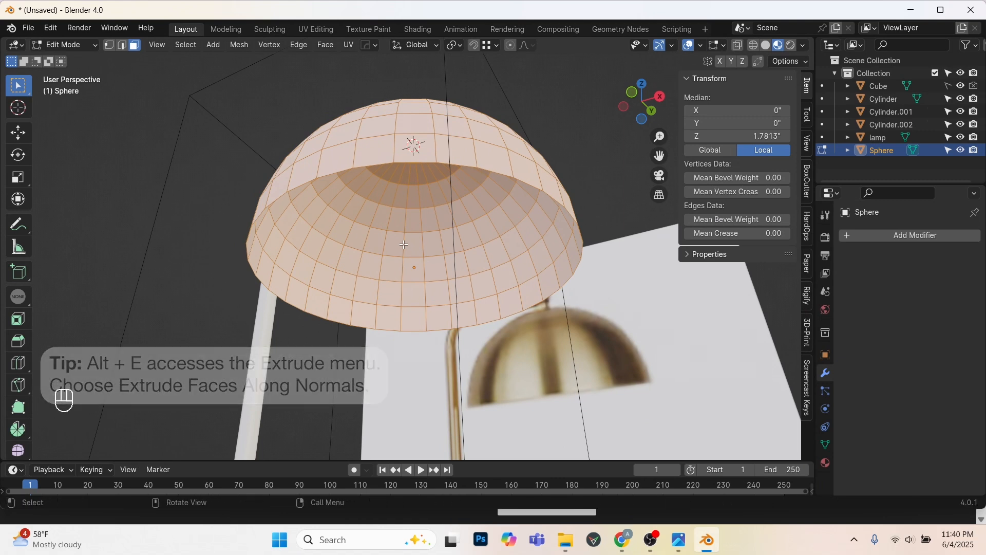
{"action": "key", "text": "alt+e"}
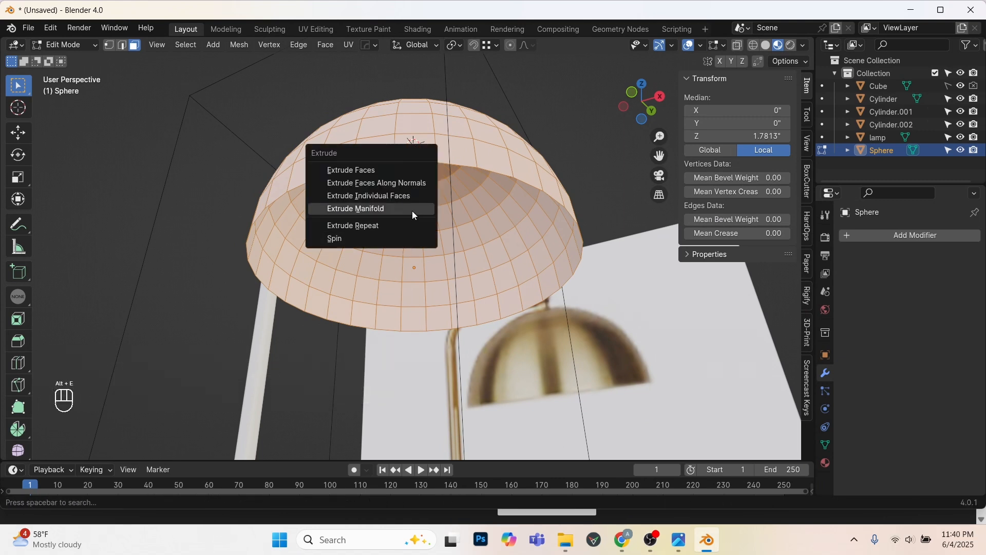
{"action": "left_click", "coordinate": [418, 184]}
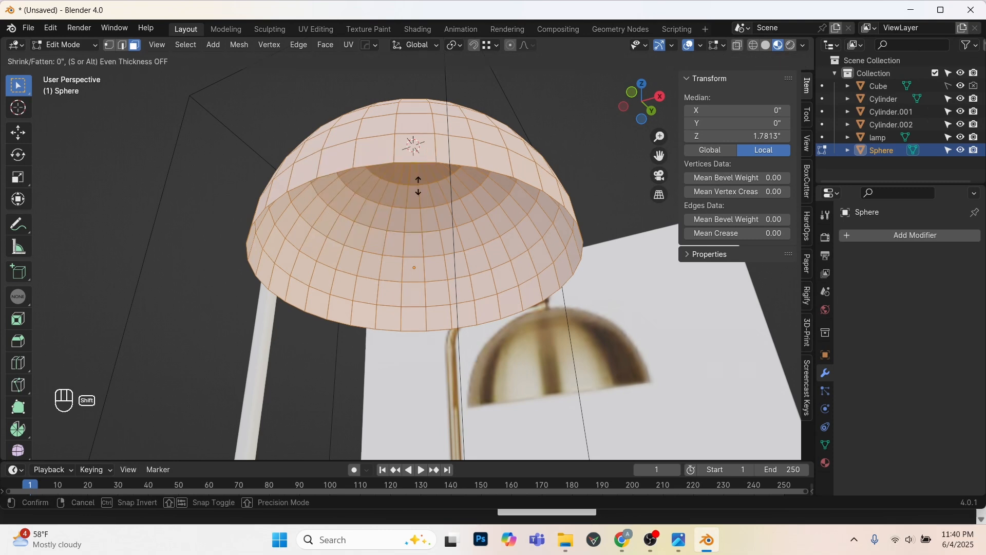
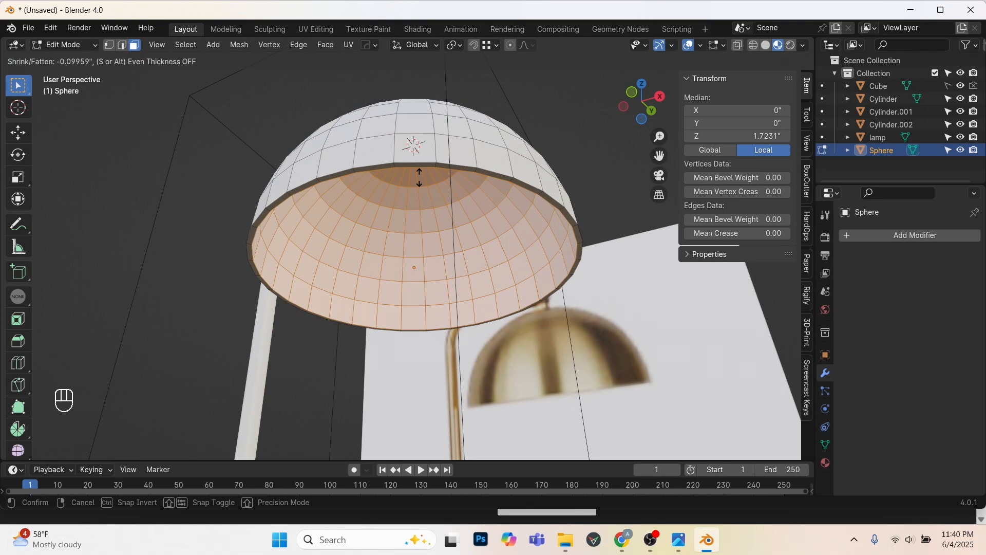
{"action": "type", "text": "-.06"}
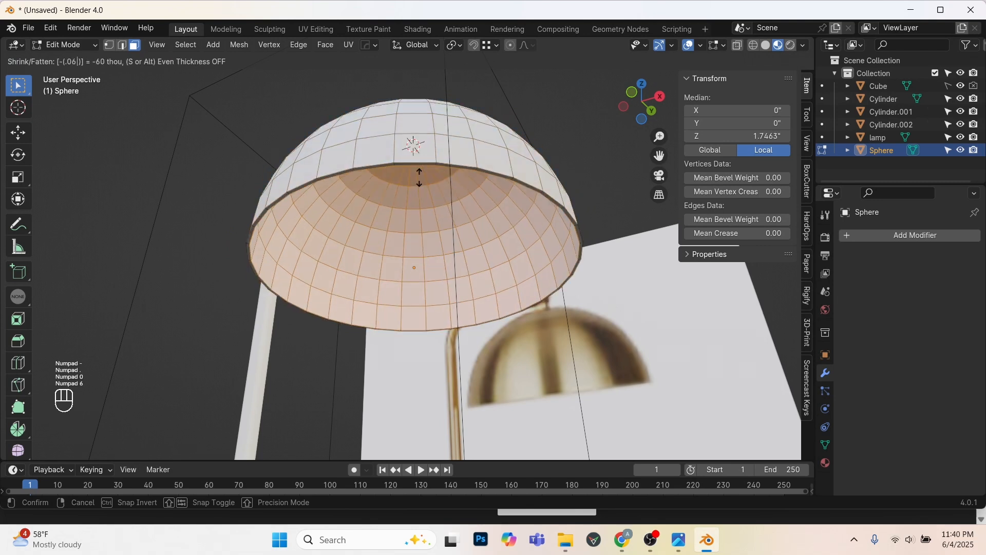
{"action": "key", "text": "KP_Enter"}
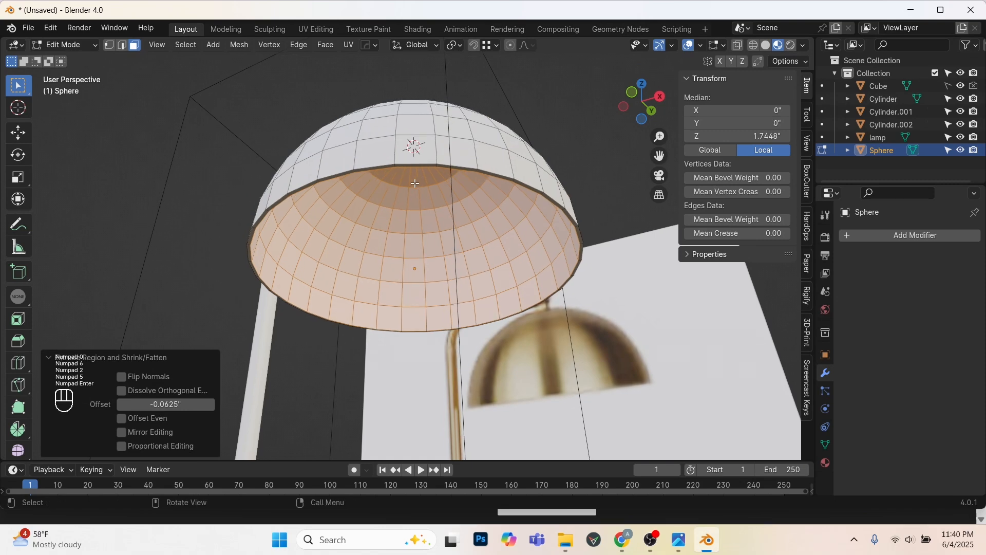
{"action": "key", "text": "Tab"}
Turn on the Face Orientation overlay and check the normals across the whole lamp.
{"action": "middle_click_drag", "start_coordinate": [387, 211], "coordinate": [328, 248]}
{"action": "key", "text": "shift+space"}
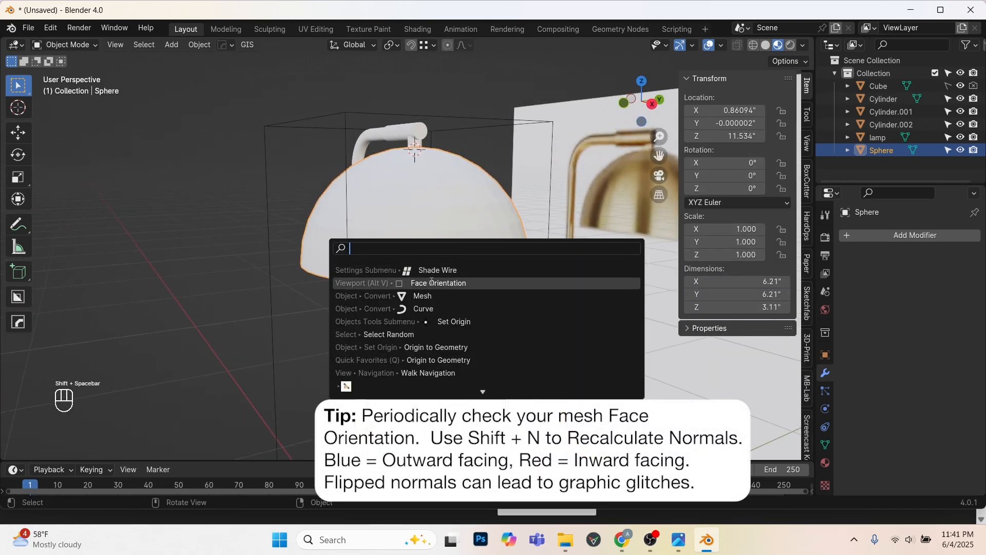
{"action": "left_click", "coordinate": [430, 283]}
{"action": "mouse_move", "coordinate": [418, 265]}
{"action": "middle_mouse_down"}
{"action": "mouse_move", "coordinate": [395, 272]}
{"action": "mouse_move", "coordinate": [407, 235]}
{"action": "mouse_move", "coordinate": [411, 252]}
{"action": "middle_mouse_up"}
{"action": "scroll", "coordinate": [411, 249], "scroll_direction": "down", "scroll_amount": 3}
{"action": "key", "text": "shift"}
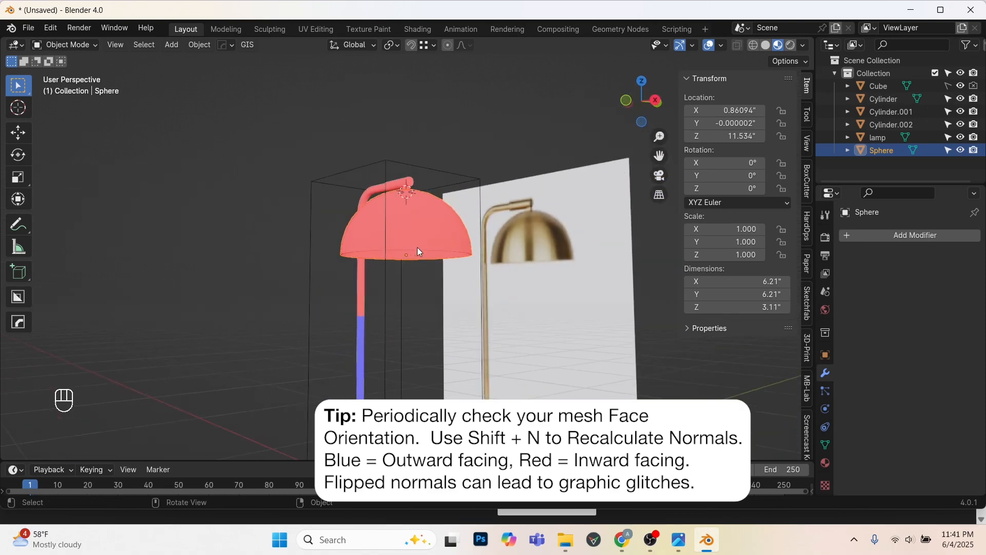
{"action": "mouse_move", "coordinate": [426, 252]}
{"action": "middle_mouse_down"}
{"action": "mouse_move", "coordinate": [433, 180]}
{"action": "mouse_move", "coordinate": [412, 250]}
{"action": "middle_mouse_up"}
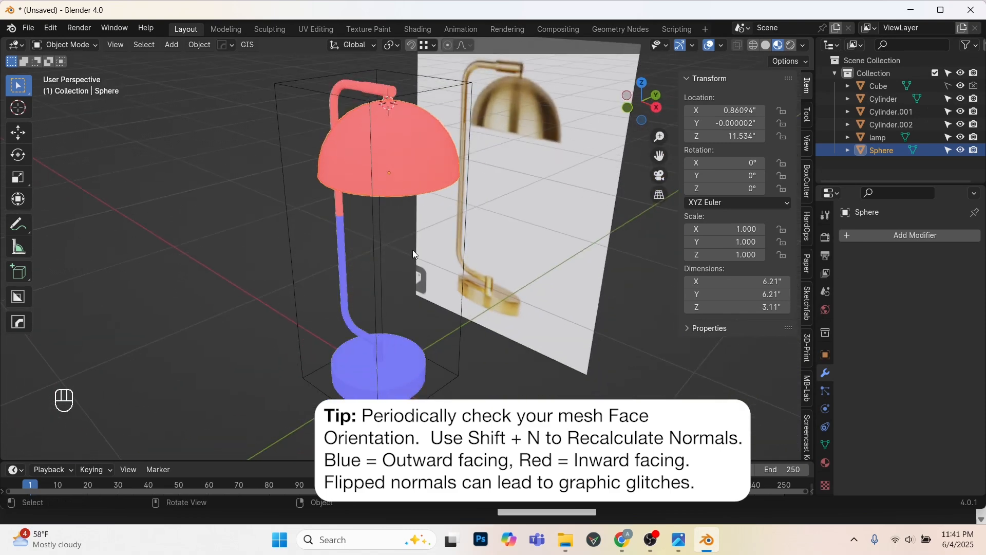
Add a cube, scale it down and move it beside the lamp as a face orientation example.
{"action": "key", "text": "shift+a"}
{"action": "mouse_move", "coordinate": [410, 236]}
{"action": "left_click", "coordinate": [482, 248]}
{"action": "key", "text": "s"}
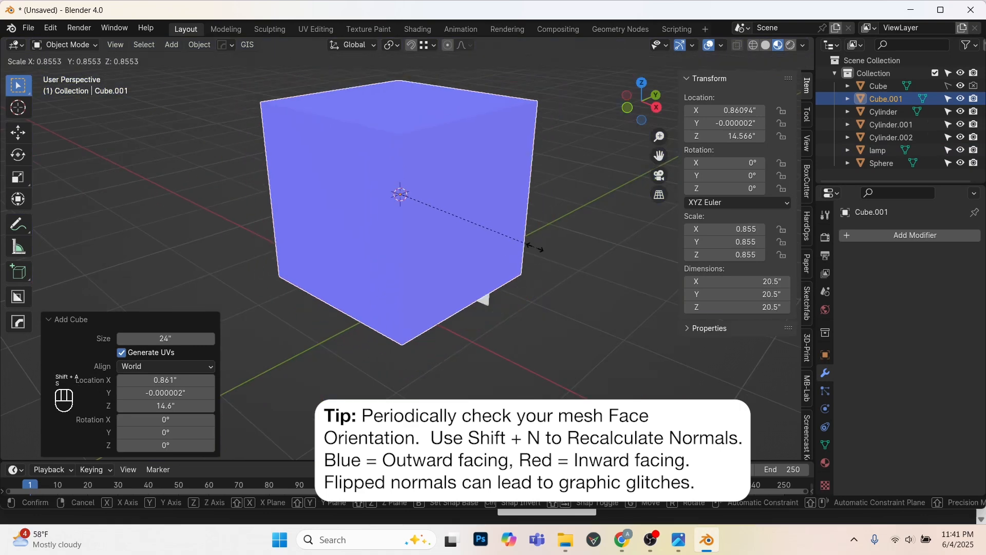
{"action": "left_click", "coordinate": [487, 226]}
{"action": "key", "text": "g"}
{"action": "left_click", "coordinate": [369, 260]}
Delete one side face of the example cube and look at the orientation of its inner faces.
{"action": "key", "text": "Tab"}
{"action": "key", "text": "3"}
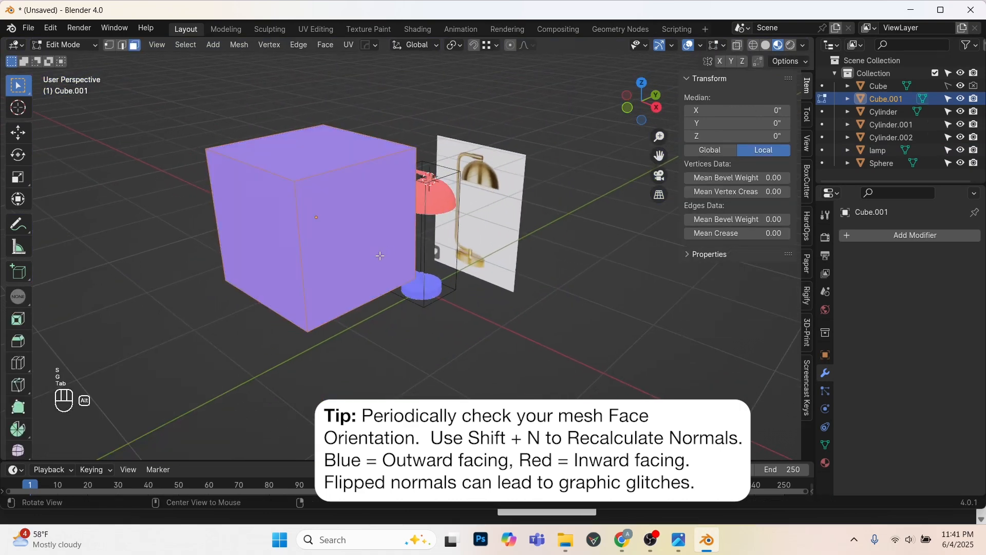
{"action": "left_click", "coordinate": [365, 243]}
{"action": "key", "text": "x"}
{"action": "left_click", "coordinate": [367, 266]}
{"action": "middle_click_drag", "start_coordinate": [367, 266], "coordinate": [358, 236]}
Leave mesh editing and delete the example cube.
{"action": "key", "text": "Tab"}
{"action": "key", "text": "x"}
{"action": "left_click", "coordinate": [359, 240]}
Select all faces of the dome shade and recalculate their normals to face outward.
{"action": "left_click", "coordinate": [430, 203]}
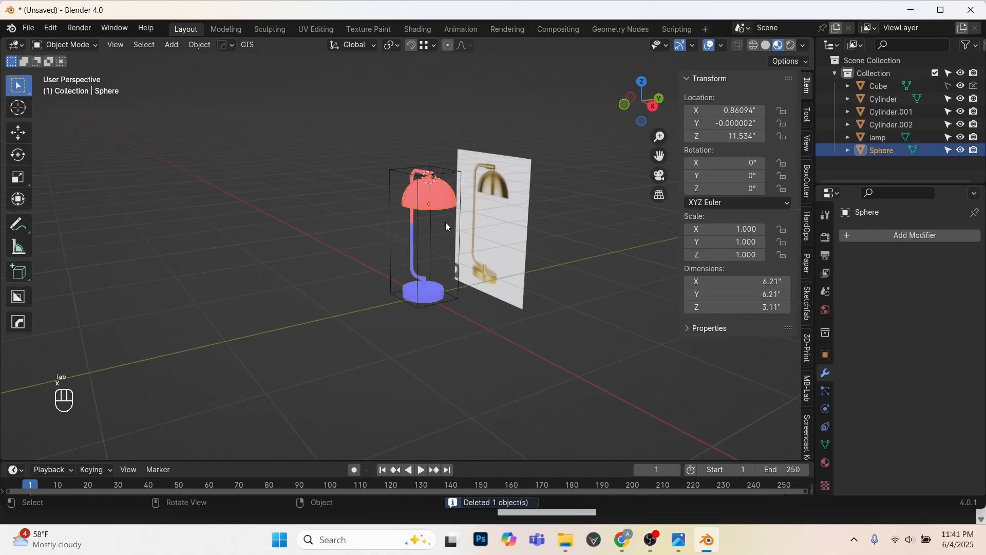
{"action": "key", "text": "KP_Decimal"}
{"action": "scroll", "coordinate": [436, 236], "scroll_direction": "down", "scroll_amount": 3}
{"action": "middle_click_drag", "start_coordinate": [464, 229], "coordinate": [458, 263]}
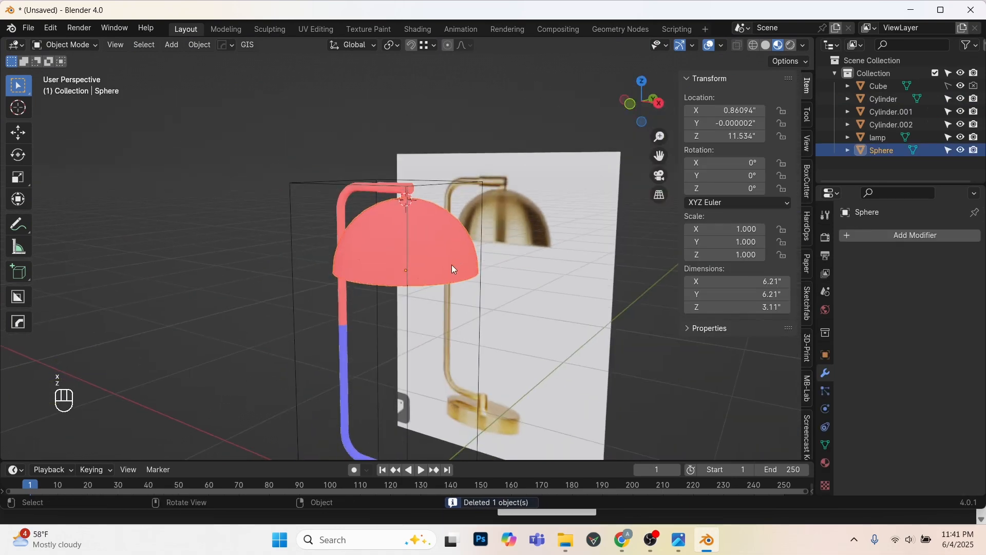
{"action": "key", "text": "Tab"}
{"action": "key", "text": "a"}
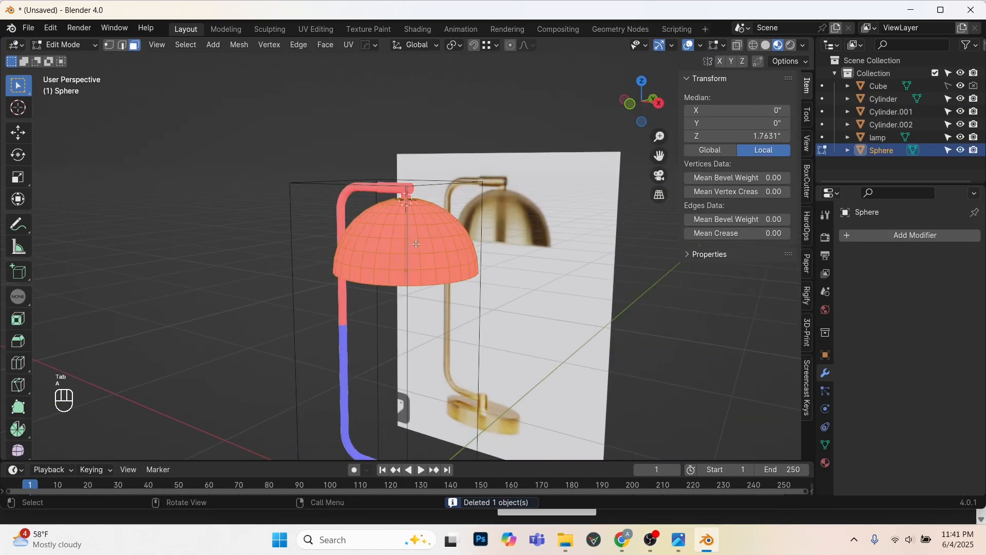
{"action": "key", "text": "shift+n"}
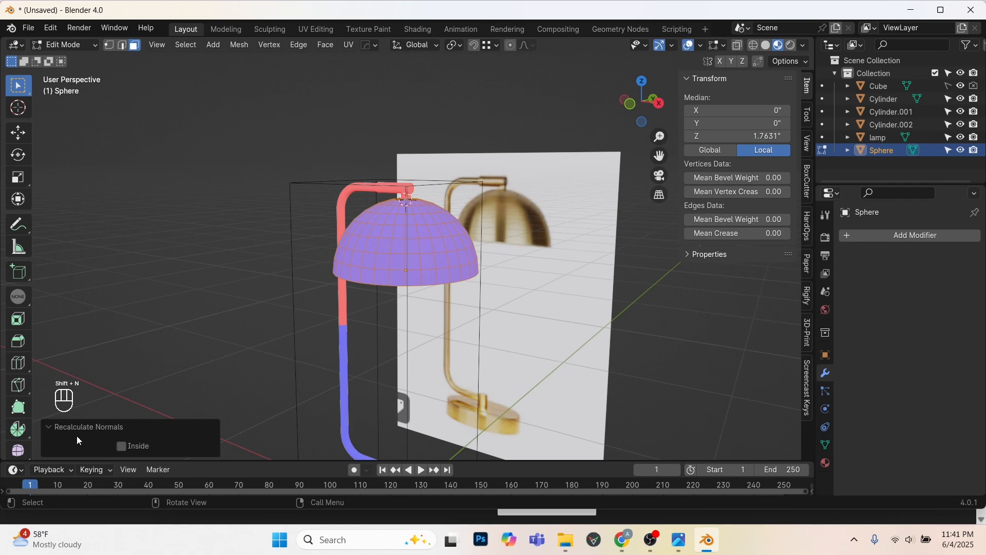
{"action": "key", "text": "Tab"}
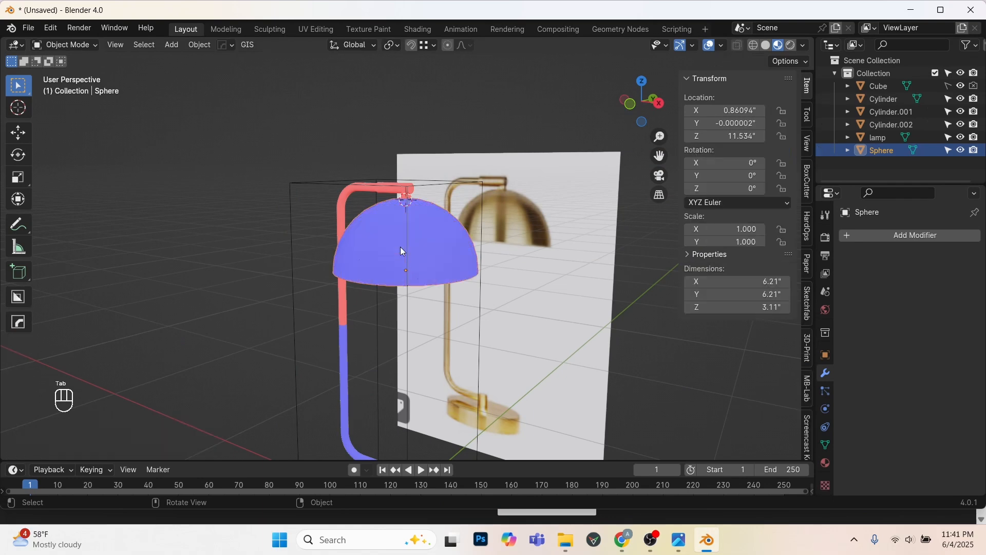
Select all faces of the lamp's bent tube and recalculate their normals to face outward.
{"action": "left_click", "coordinate": [357, 204]}
{"action": "key", "text": "Tab"}
{"action": "scroll", "coordinate": [381, 233], "scroll_direction": "up", "scroll_amount": 2}
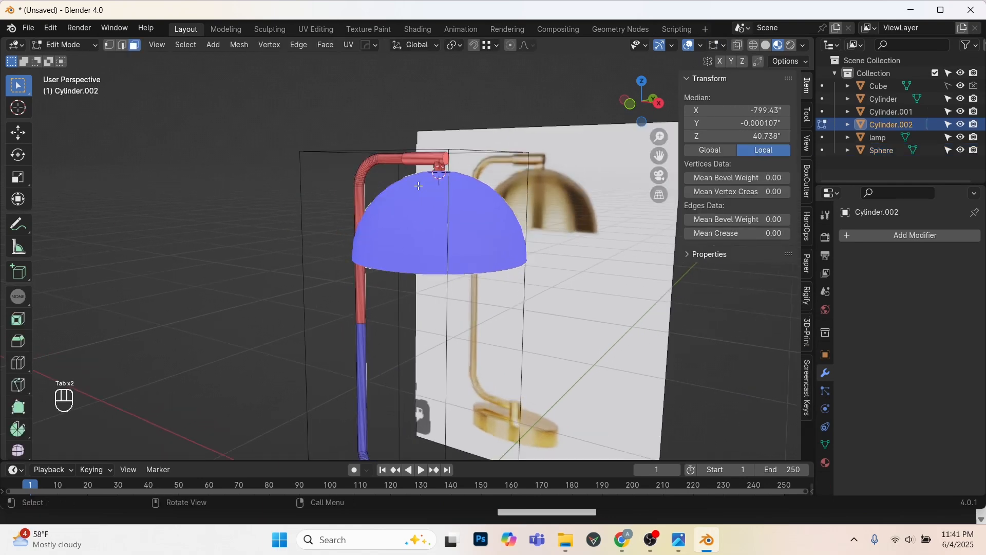
{"action": "middle_click_drag", "start_coordinate": [299, 226], "coordinate": [431, 187], "text": "shift"}
{"action": "middle_click_drag", "start_coordinate": [455, 145], "coordinate": [452, 147], "text": "shift"}
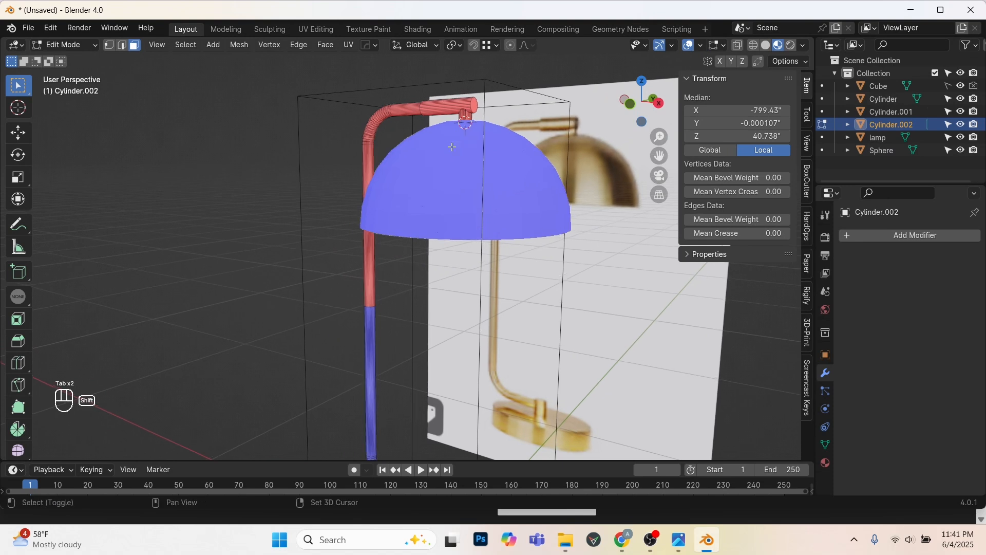
{"action": "key", "text": "a"}
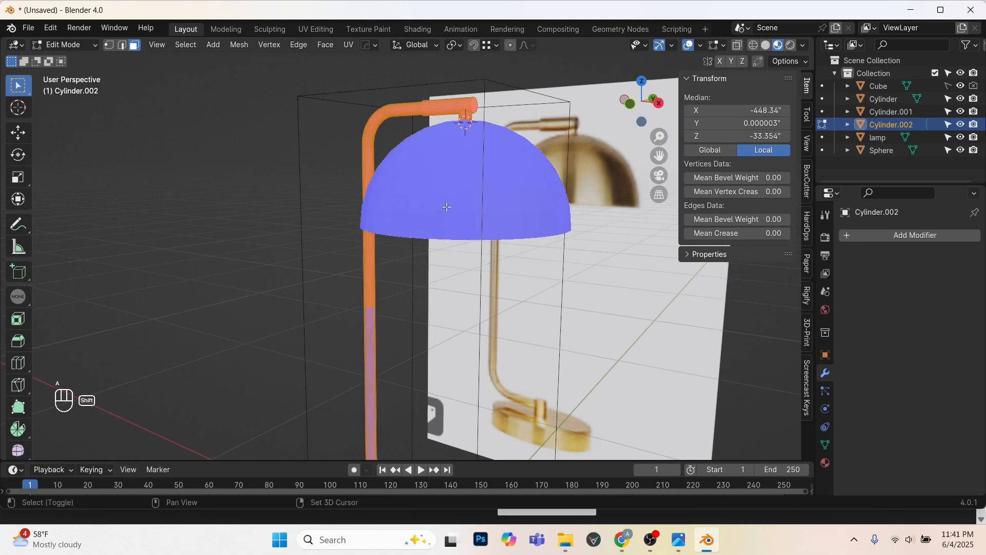
{"action": "key", "text": "shift+n"}
{"action": "key", "text": "Tab"}
{"action": "scroll", "coordinate": [451, 220], "scroll_direction": "down", "scroll_amount": 3}
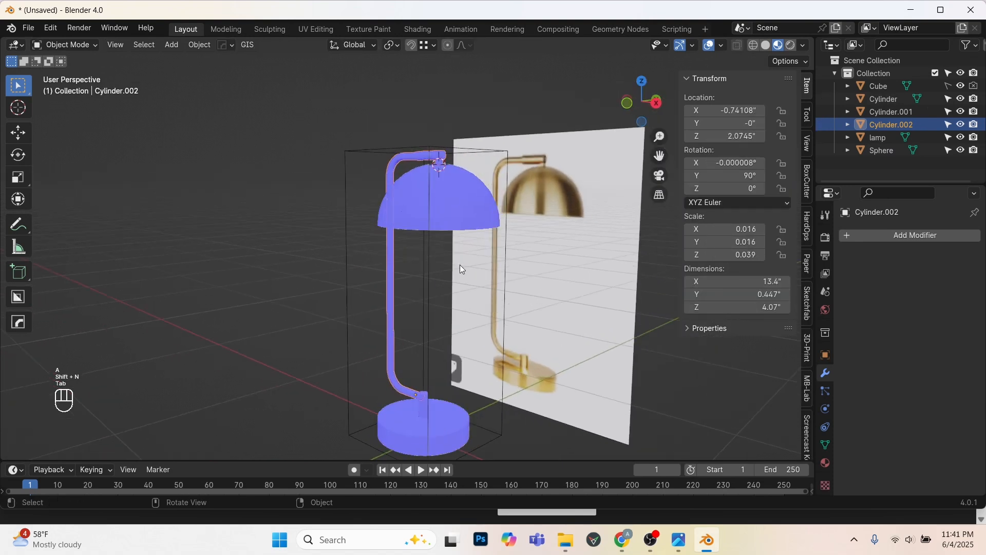
Turn off the face orientation overlay.
{"action": "key", "text": "shift+space"}
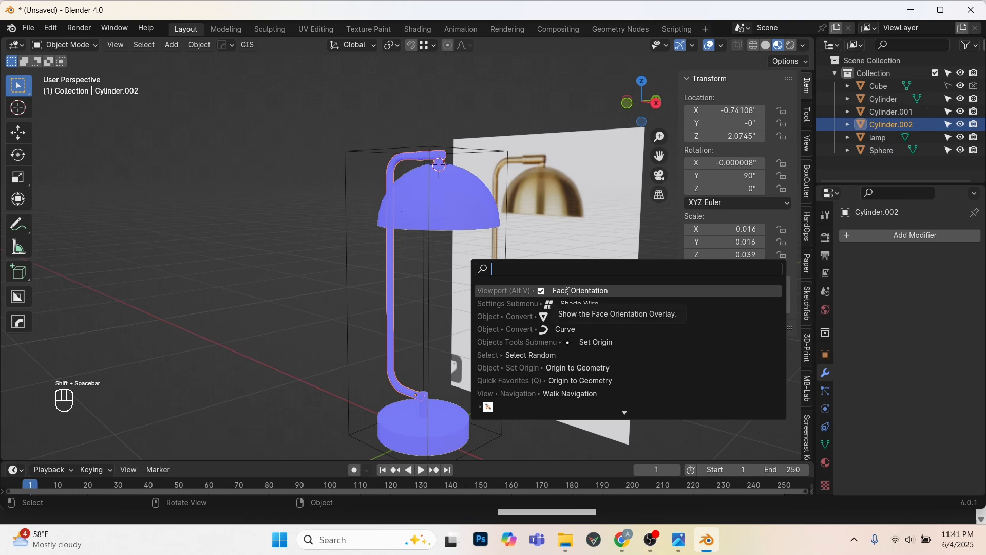
{"action": "left_click", "coordinate": [567, 291]}
{"action": "scroll", "coordinate": [445, 298], "scroll_direction": "down", "scroll_amount": 3}
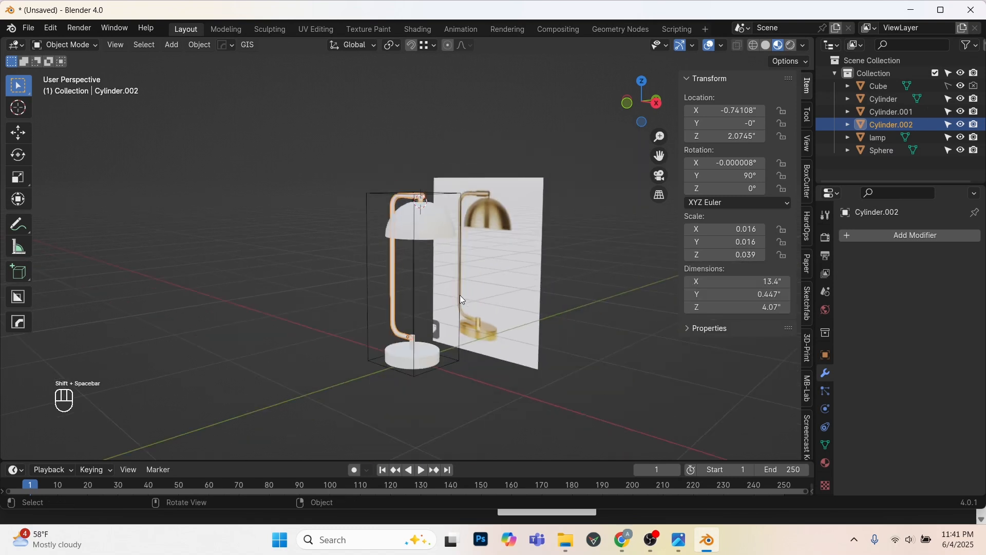
In wireframe shading, select the tubes, base and dome shade, and join them into one object with the shade active.
{"action": "left_click", "coordinate": [418, 200], "text": "shift"}
{"action": "key", "text": "shift+z"}
{"action": "left_click", "coordinate": [402, 317], "text": "shift"}
{"action": "left_click", "coordinate": [411, 334], "text": "shift"}
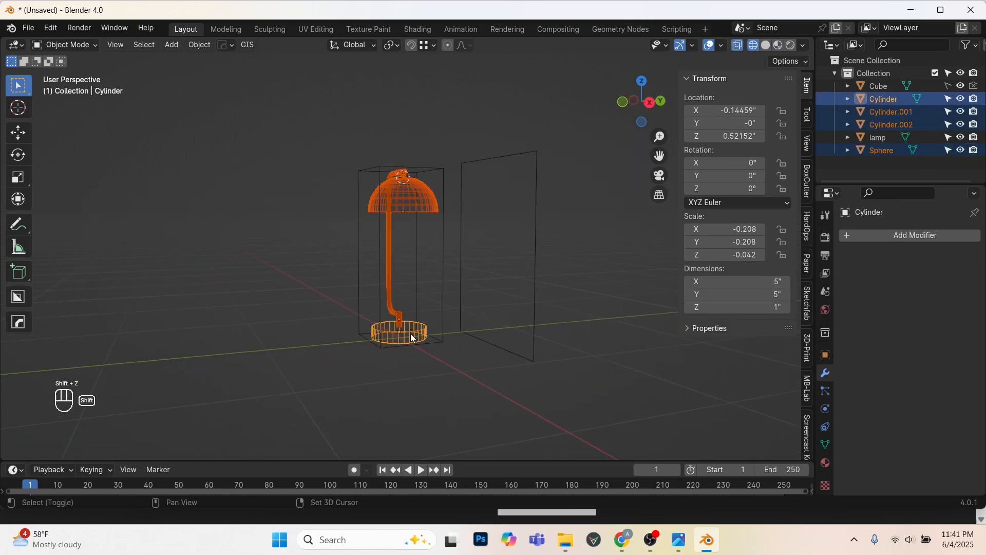
{"action": "left_click", "coordinate": [408, 211], "text": "shift"}
{"action": "scroll", "coordinate": [419, 208], "scroll_direction": "up", "scroll_amount": 2}
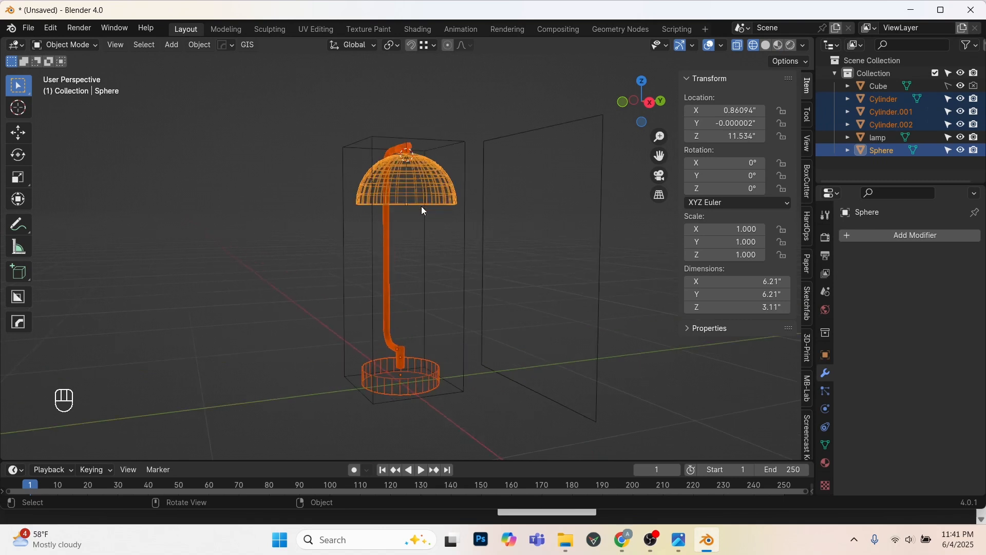
{"action": "scroll", "coordinate": [434, 220], "scroll_direction": "up", "scroll_amount": 1, "text": "shift"}
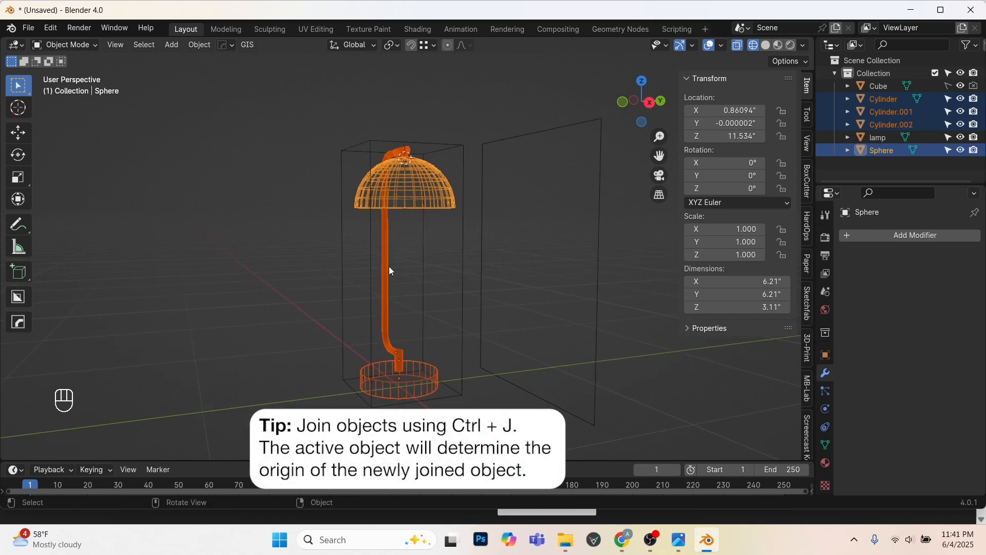
{"action": "key", "text": "ctrl+j"}
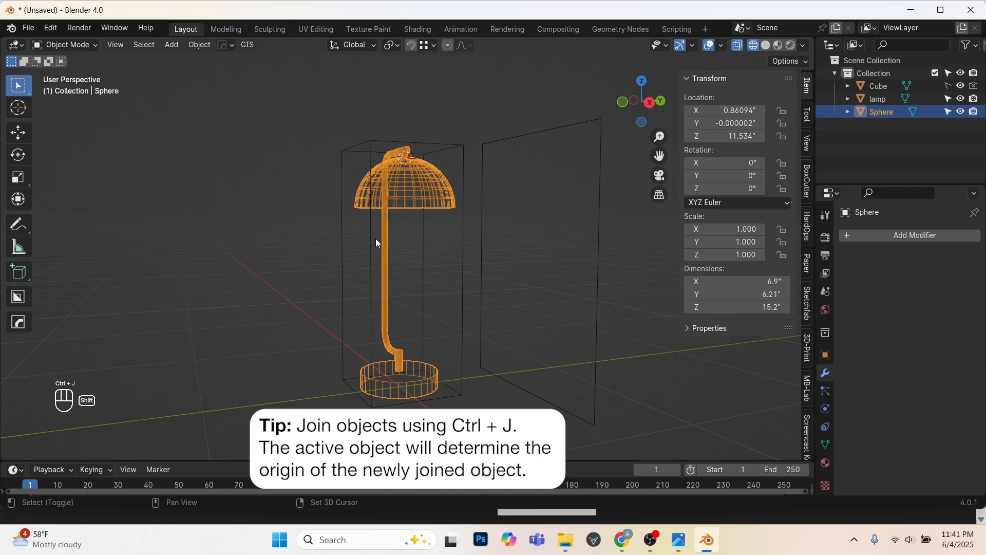
Return to solid shading and snap the 3D cursor to the origin of the joined lamp.
{"action": "middle_click_drag", "start_coordinate": [375, 238], "coordinate": [431, 233]}
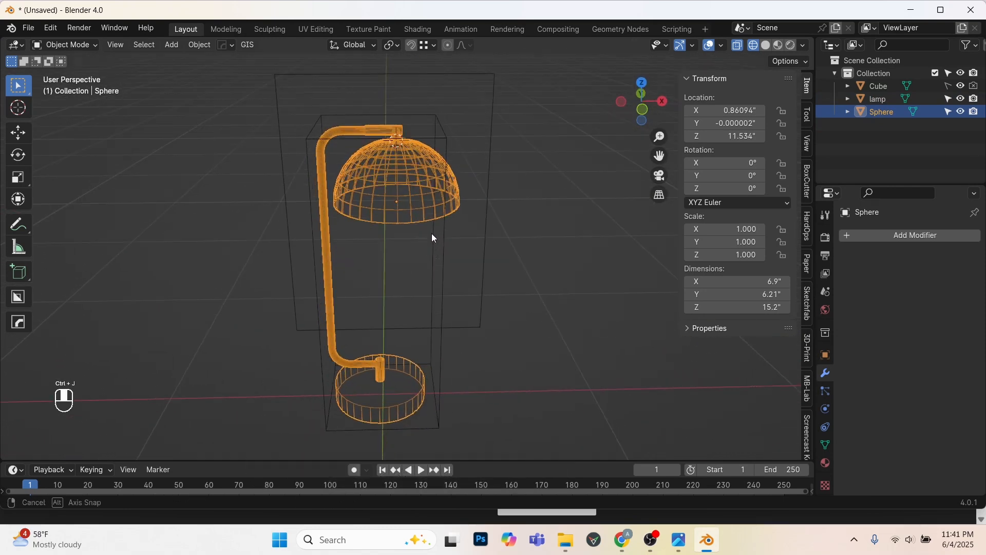
{"action": "scroll", "coordinate": [393, 198], "scroll_direction": "up", "scroll_amount": 2}
{"action": "middle_click_drag", "start_coordinate": [393, 192], "coordinate": [459, 218]}
{"action": "key", "text": "shift+z"}
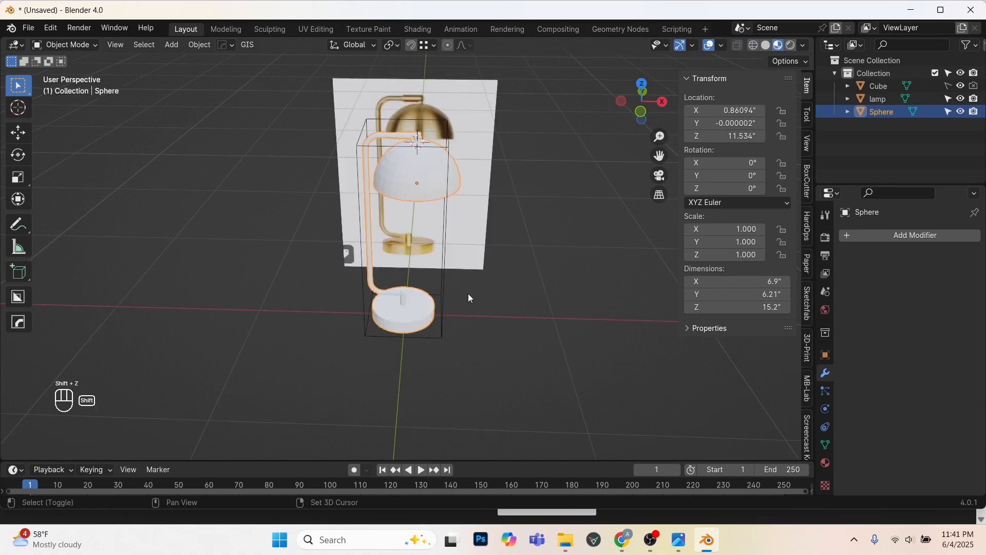
{"action": "middle_click_drag", "start_coordinate": [469, 298], "coordinate": [445, 237]}
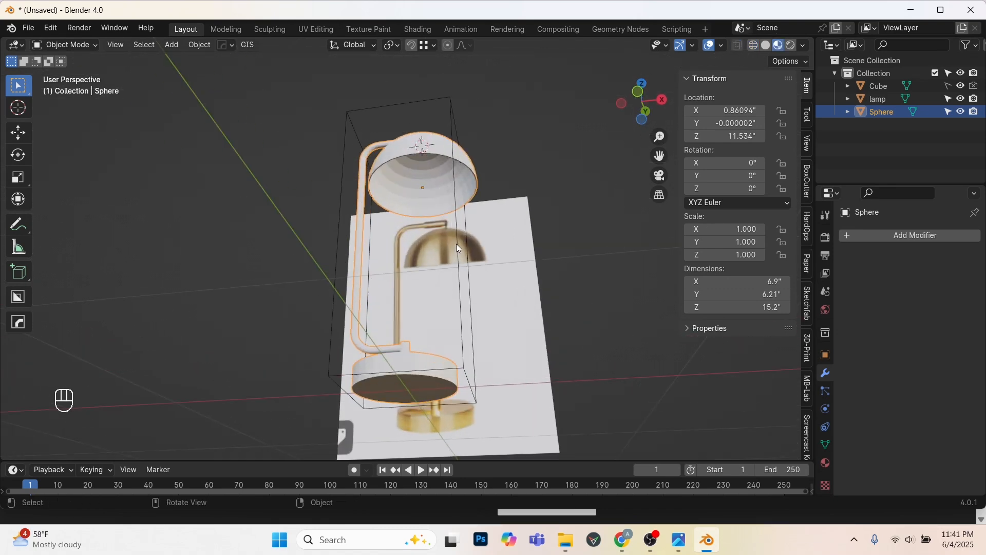
{"action": "key", "text": "shift+s"}
{"action": "left_click", "coordinate": [438, 315]}
Add a UV sphere at the 3D cursor and scale it to about 0.057 in the front view for the light bulb.
{"action": "scroll", "coordinate": [427, 189], "scroll_direction": "up", "scroll_amount": 3}
{"action": "middle_click_drag", "start_coordinate": [427, 189], "coordinate": [430, 222]}
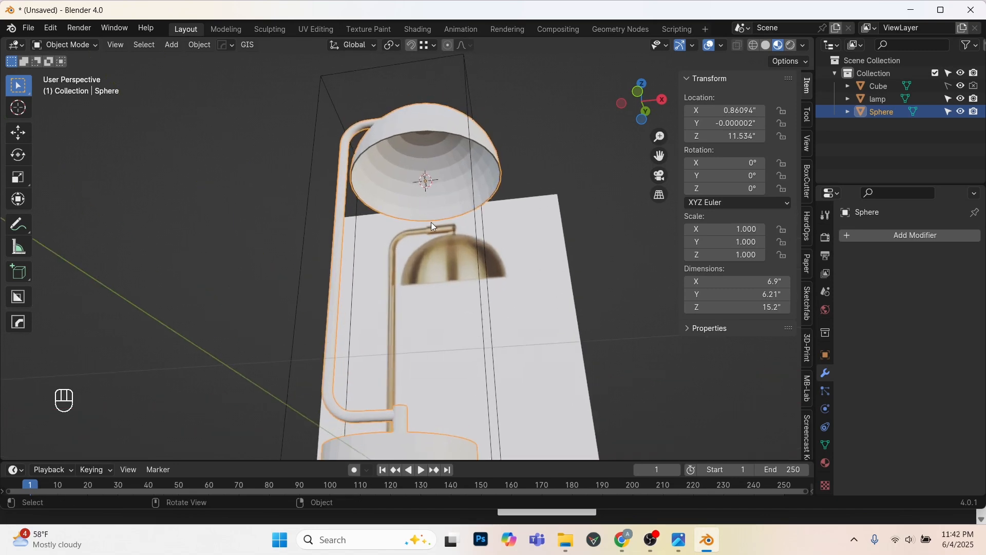
{"action": "key", "text": "shift+a"}
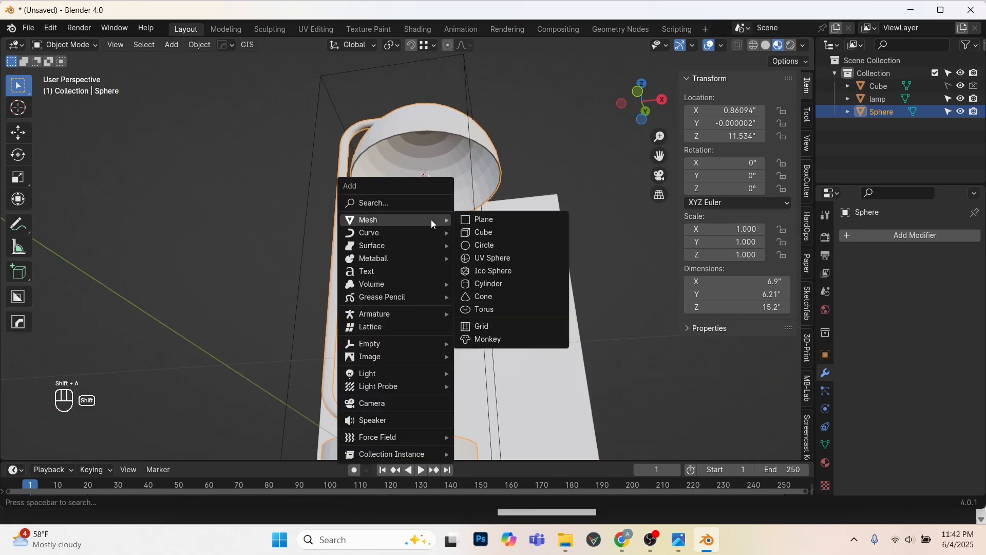
{"action": "left_click", "coordinate": [494, 261]}
{"action": "key", "text": "KP_1"}
{"action": "scroll", "coordinate": [494, 264], "scroll_direction": "up", "scroll_amount": 3}
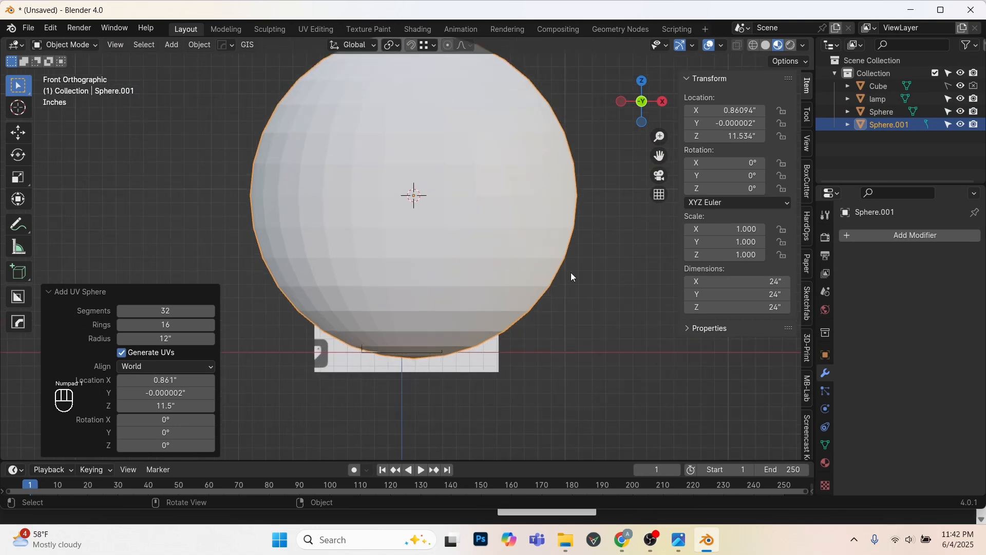
{"action": "key", "text": "s"}
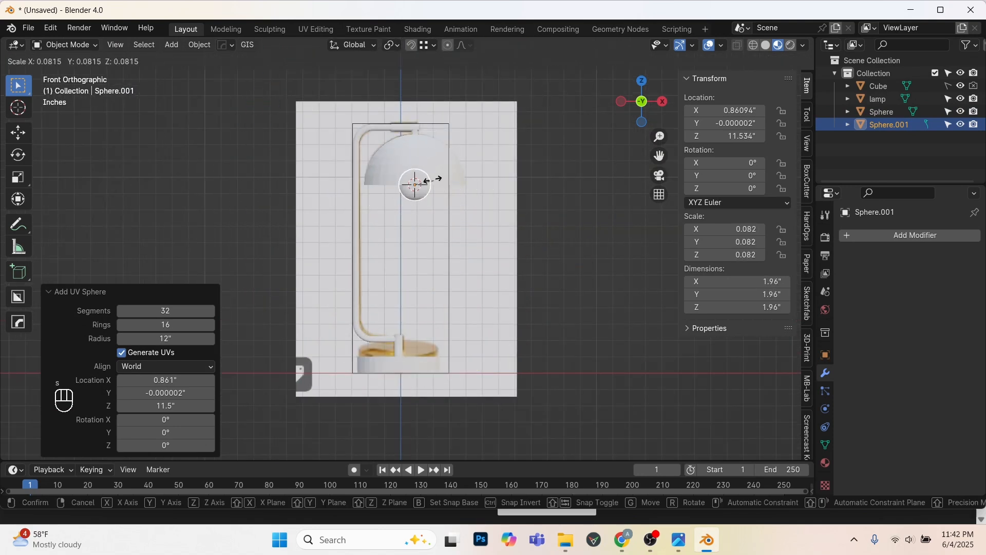
{"action": "left_click", "coordinate": [447, 195]}
Move the top two rings of the sphere's faces up about 0.86" along Z to form the bulb's neck.
{"action": "key", "text": "shift+z"}
{"action": "scroll", "coordinate": [455, 245], "scroll_direction": "up", "scroll_amount": 6}
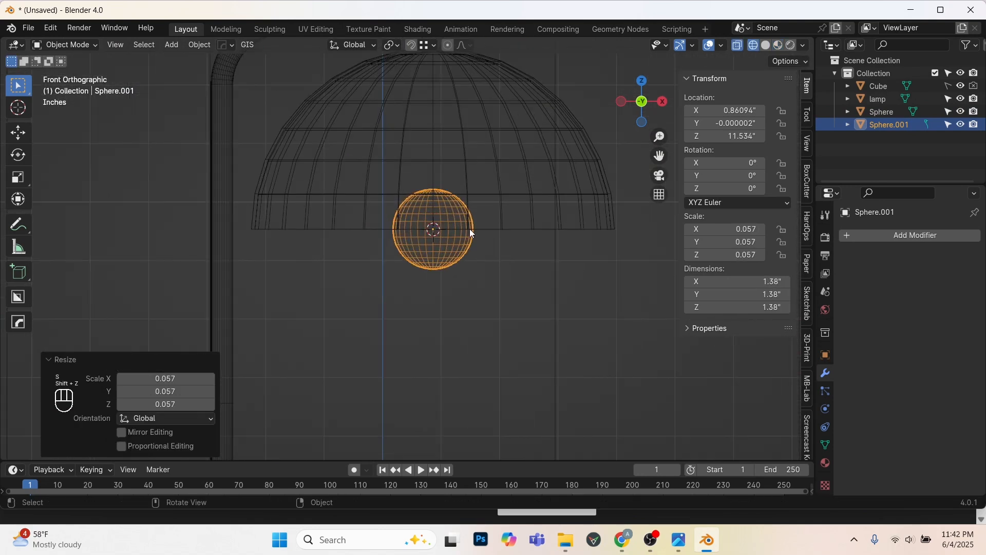
{"action": "key", "text": "Tab"}
{"action": "scroll", "coordinate": [461, 248], "scroll_direction": "up", "scroll_amount": 2}
{"action": "scroll", "coordinate": [470, 182], "scroll_direction": "up", "scroll_amount": 3}
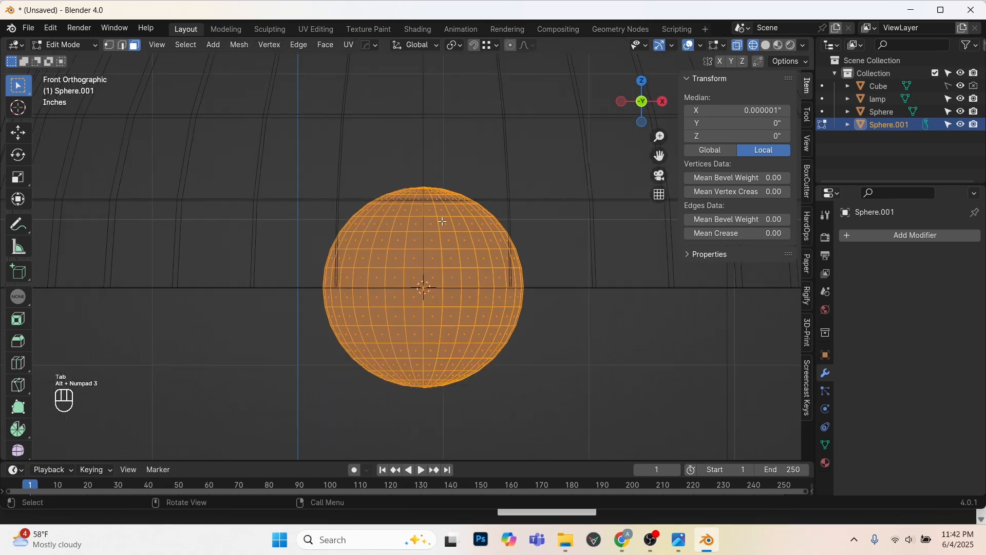
{"action": "left_click_drag", "start_coordinate": [470, 182], "coordinate": [240, 137]}
{"action": "scroll", "coordinate": [480, 169], "scroll_direction": "up", "scroll_amount": 4}
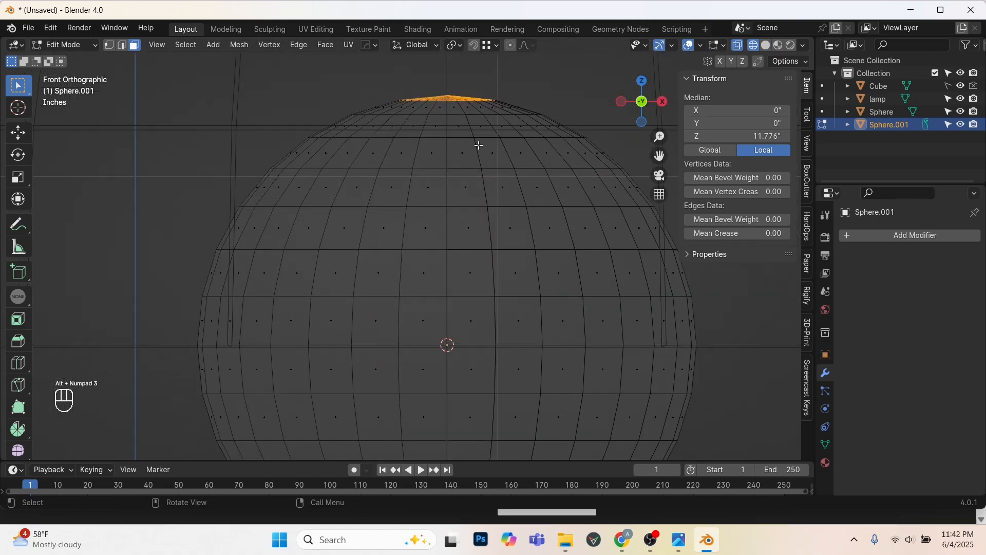
{"action": "scroll", "coordinate": [509, 138], "scroll_direction": "up", "scroll_amount": 2, "text": "shift"}
{"action": "left_click_drag", "start_coordinate": [514, 145], "coordinate": [319, 136], "text": "shift"}
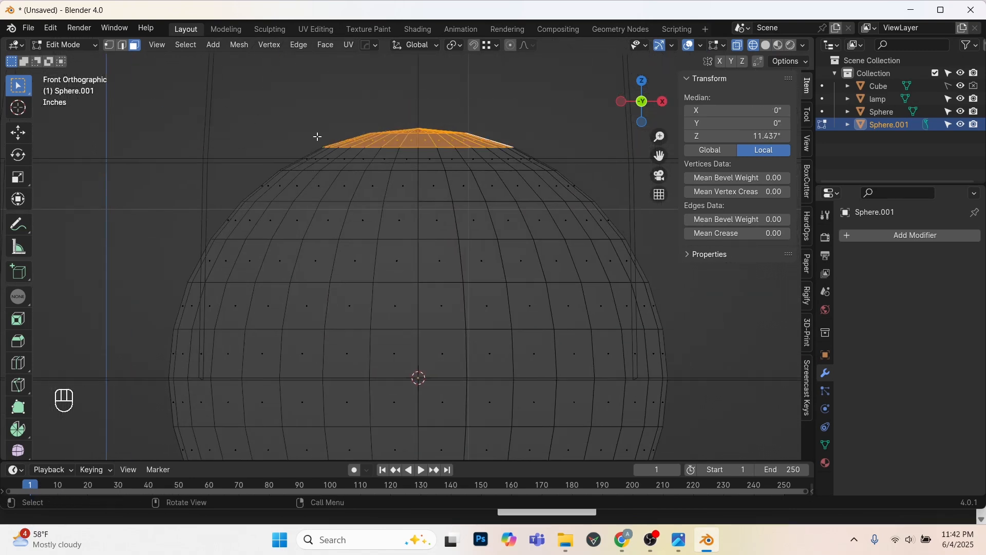
{"action": "scroll", "coordinate": [435, 238], "scroll_direction": "down", "scroll_amount": 6}
{"action": "key", "text": "g"}
{"action": "key", "text": "z"}
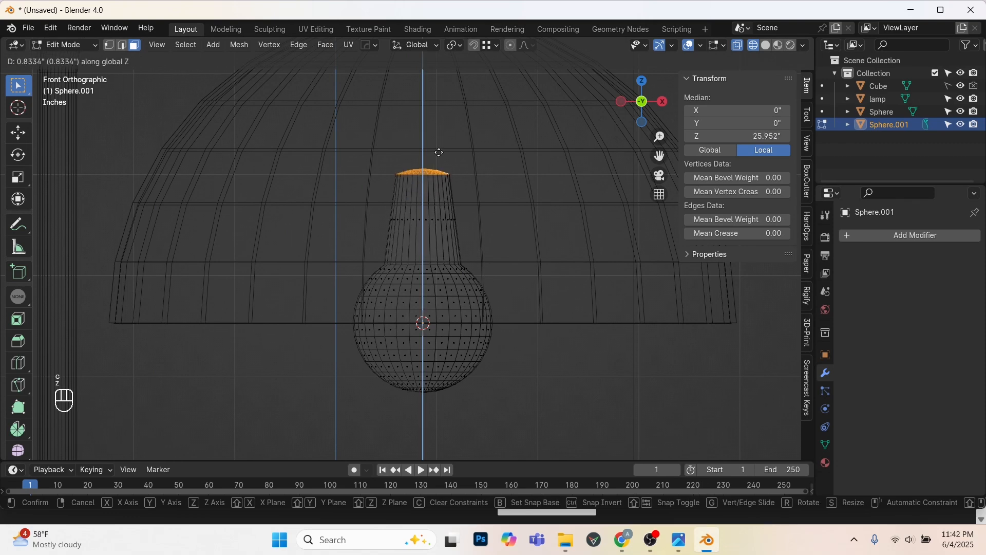
{"action": "left_click", "coordinate": [440, 151]}
Bevel the edge loop where the bulb's neck meets its round part, about 0.99" wide with 9 segments.
{"action": "scroll", "coordinate": [441, 218], "scroll_direction": "up", "scroll_amount": 4}
{"action": "key", "text": "alt+KP_2"}
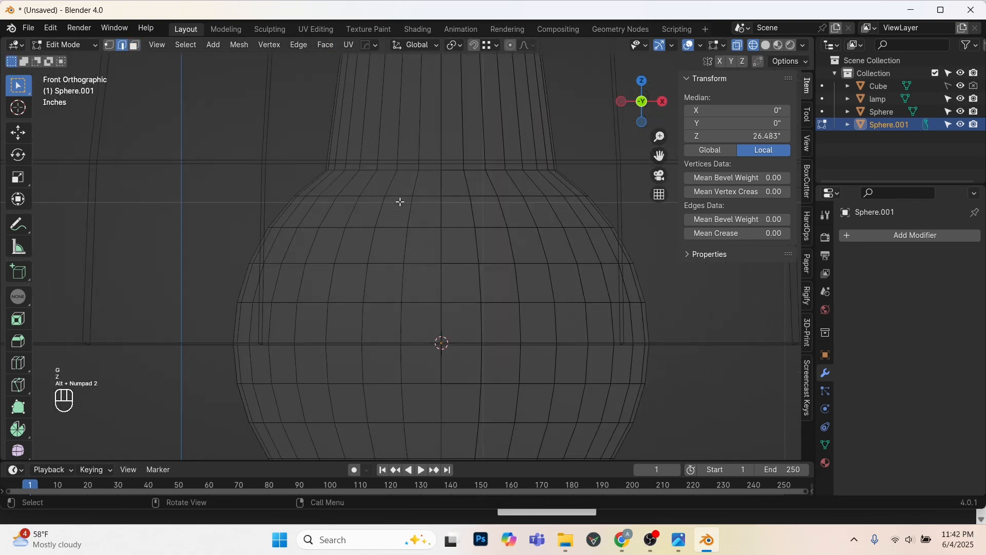
{"action": "middle_click_drag", "start_coordinate": [376, 183], "coordinate": [477, 202]}
{"action": "key", "text": "KP_1"}
{"action": "key", "text": "ctrl+b"}
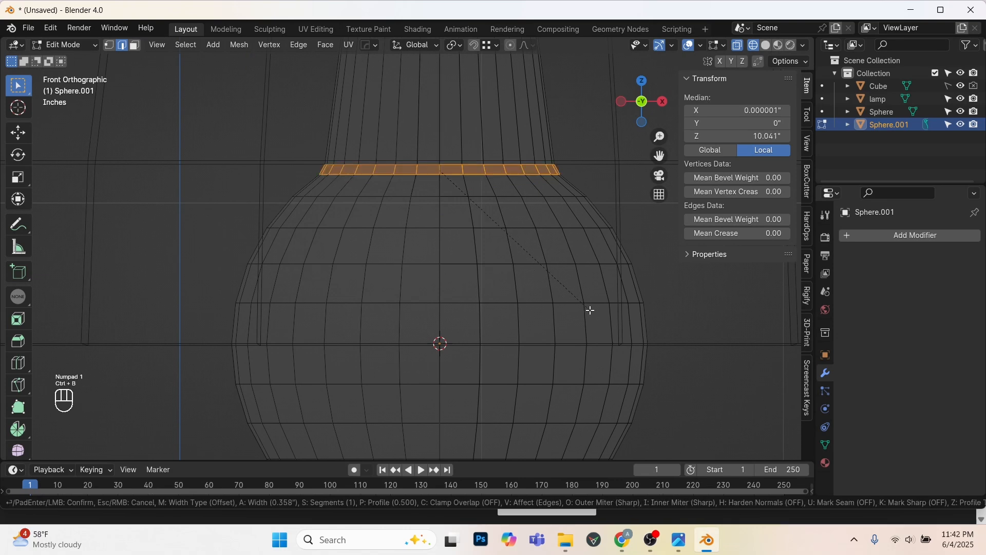
{"action": "scroll", "coordinate": [603, 311], "scroll_direction": "up", "scroll_amount": 5}
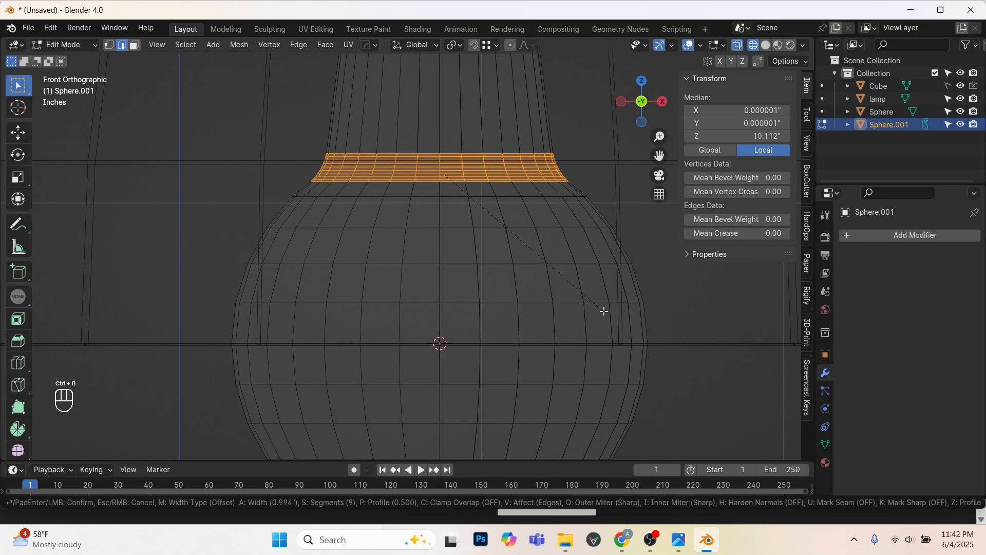
{"action": "left_click", "coordinate": [603, 310]}
{"action": "key", "text": "Tab"}
Move the bulb up about 1.5" along Z into the top of the dome shade.
{"action": "scroll", "coordinate": [603, 311], "scroll_direction": "down", "scroll_amount": 6}
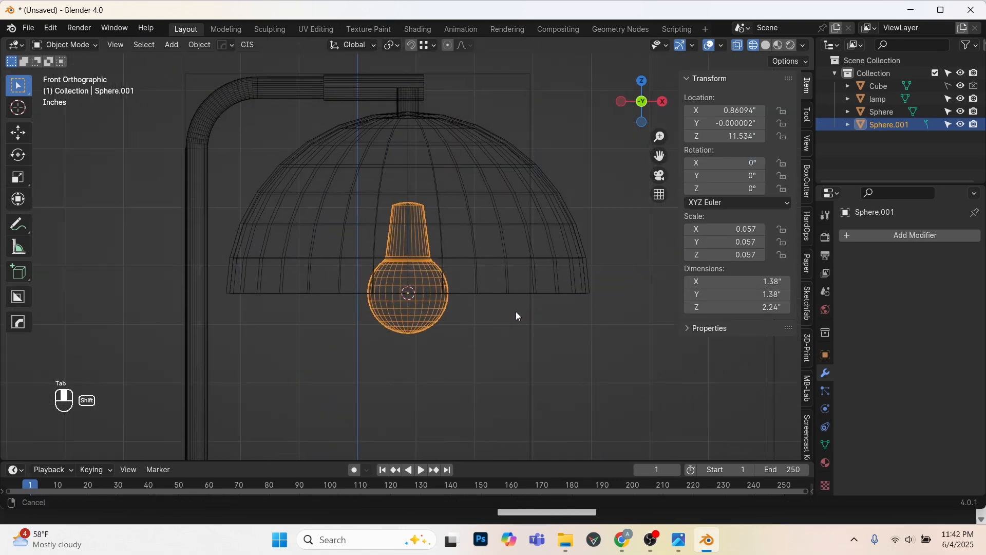
{"action": "key", "text": "g"}
{"action": "key", "text": "z"}
{"action": "left_click", "coordinate": [523, 231]}
{"action": "middle_click_drag", "start_coordinate": [506, 272], "coordinate": [420, 249]}
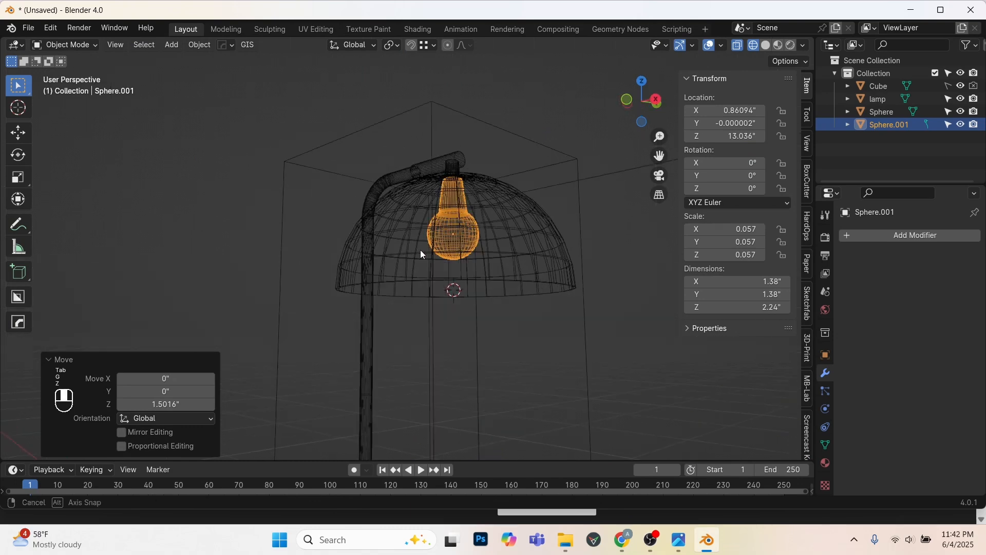
Switch back to solid shading and join the bulb to the lamp, with the lamp as the active object.
{"action": "key", "text": "z"}
{"action": "left_click", "coordinate": [466, 301]}
{"action": "left_click", "coordinate": [498, 238], "text": "shift"}
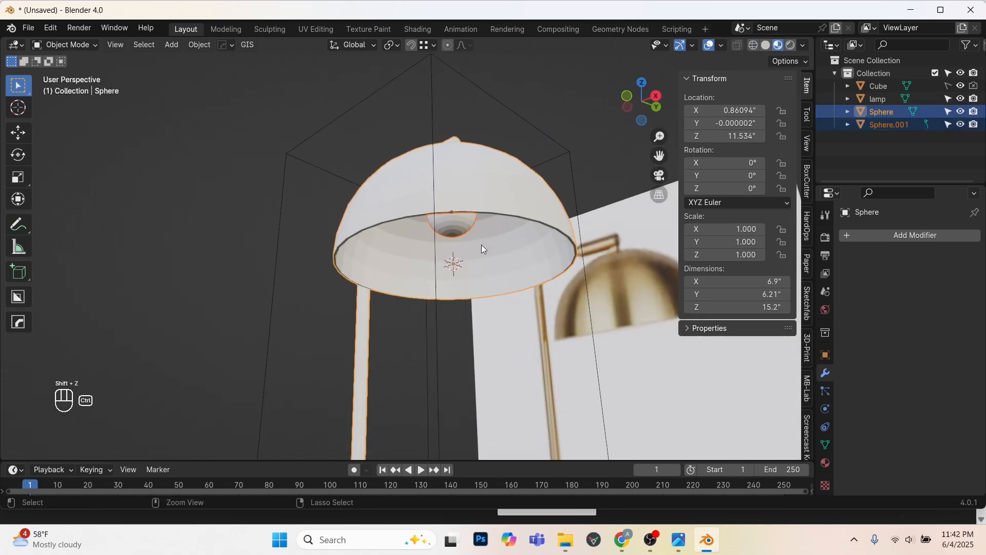
{"action": "key", "text": "ctrl+j"}
{"action": "scroll", "coordinate": [470, 253], "scroll_direction": "down", "scroll_amount": 2}
{"action": "key", "text": "q"}
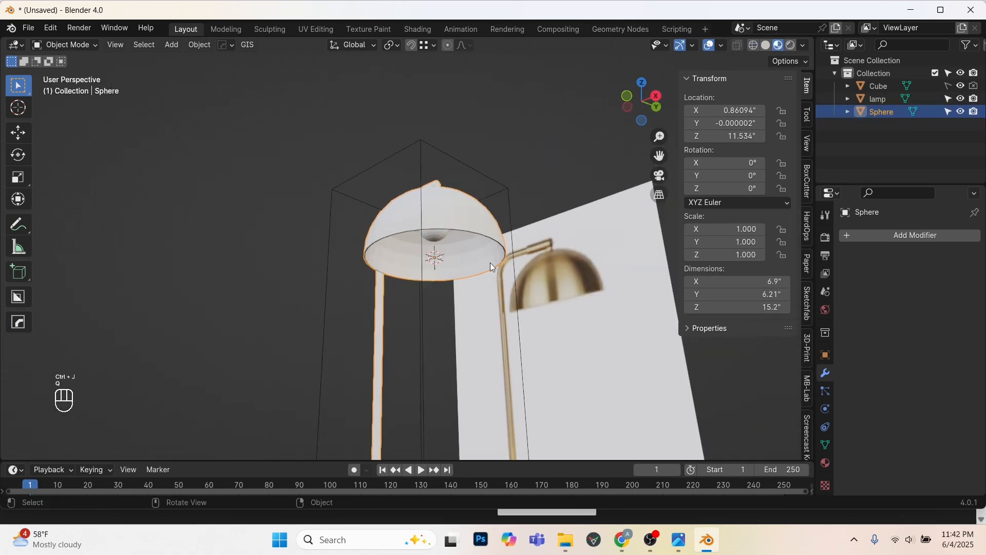
Make the wire bounding cube around the lamp selectable and delete it.
{"action": "middle_click_drag", "start_coordinate": [482, 268], "coordinate": [822, 380]}
{"action": "left_click", "coordinate": [953, 90]}
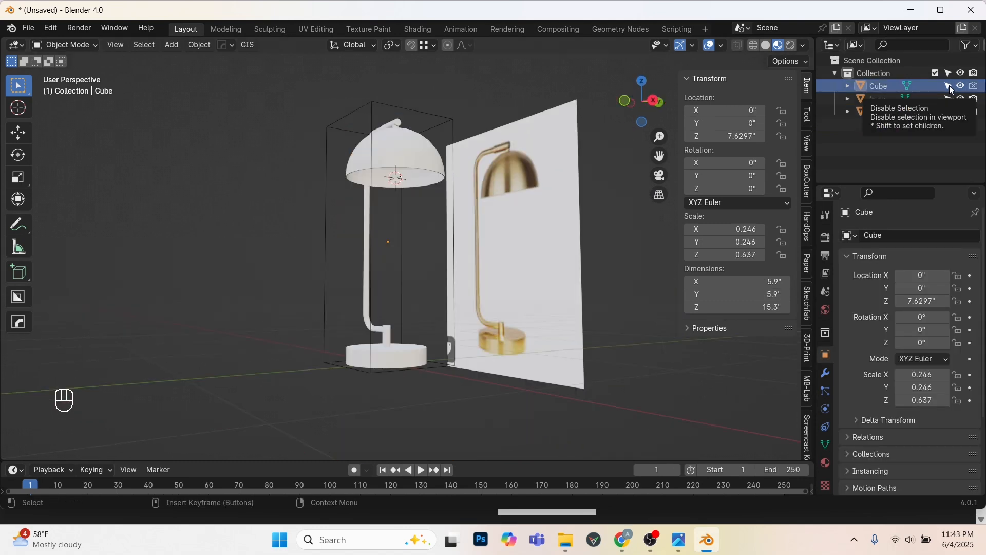
{"action": "left_click", "coordinate": [325, 173]}
{"action": "key", "text": "x"}
{"action": "left_click", "coordinate": [505, 235]}
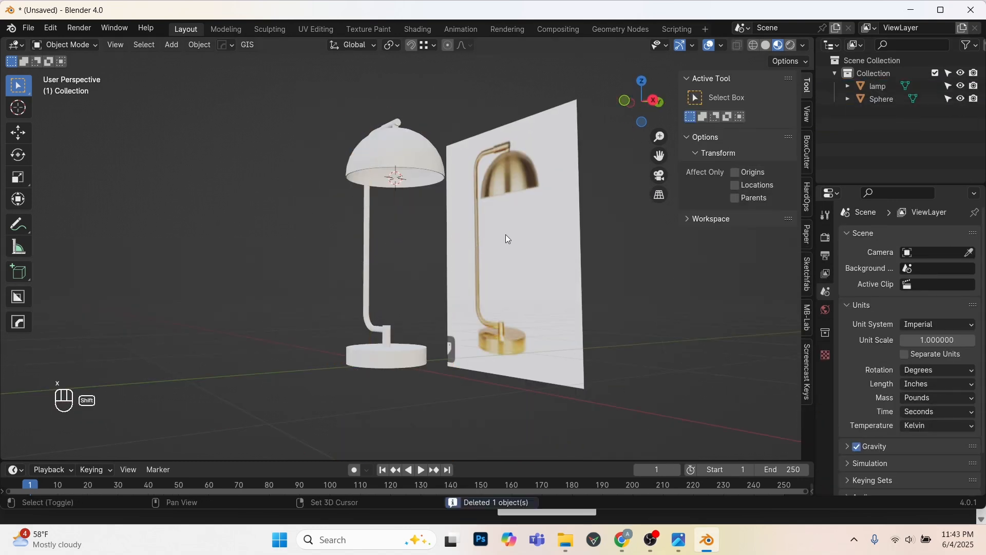
Delete the lamp reference image.
{"action": "left_click", "coordinate": [565, 246]}
{"action": "middle_click_drag", "start_coordinate": [565, 245], "coordinate": [522, 258]}
{"action": "key", "text": "x"}
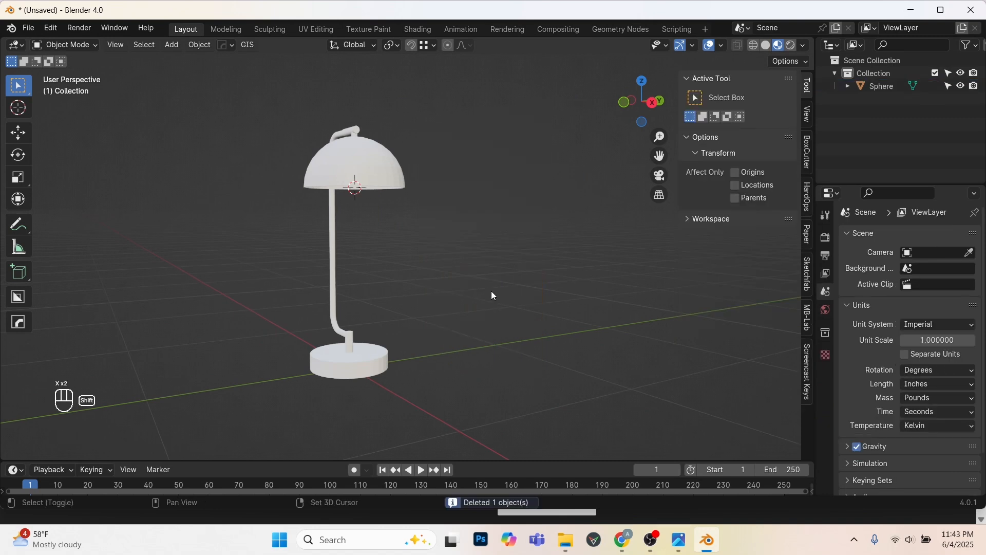
Select the bottom face of the lamp's base in face mode and snap the 3D cursor to it, returning to Object Mode.
{"action": "middle_click_drag", "start_coordinate": [418, 341], "coordinate": [426, 318]}
{"action": "left_click", "coordinate": [429, 280]}
{"action": "middle_click_drag", "start_coordinate": [429, 279], "coordinate": [444, 281]}
{"action": "key", "text": "Tab"}
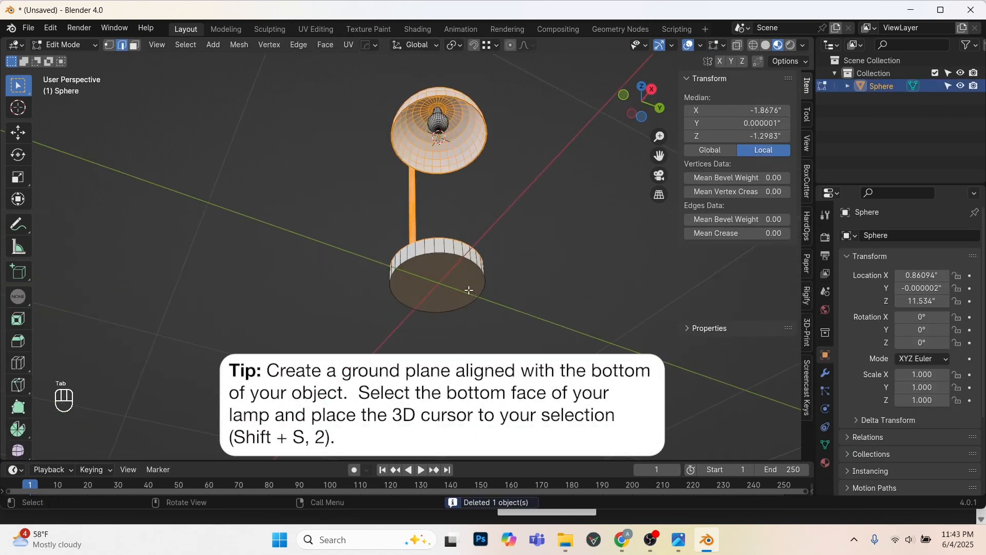
{"action": "key", "text": "alt+KP_3"}
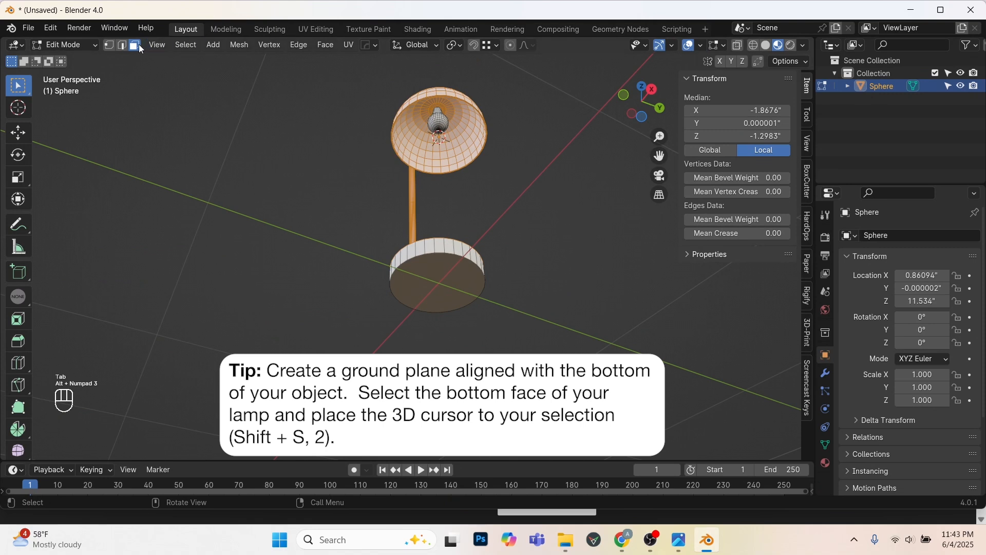
{"action": "left_click", "coordinate": [454, 275]}
{"action": "mouse_move", "coordinate": [454, 276]}
{"action": "middle_mouse_down"}
{"action": "mouse_move", "coordinate": [450, 298]}
{"action": "mouse_move", "coordinate": [458, 280]}
{"action": "middle_mouse_up"}
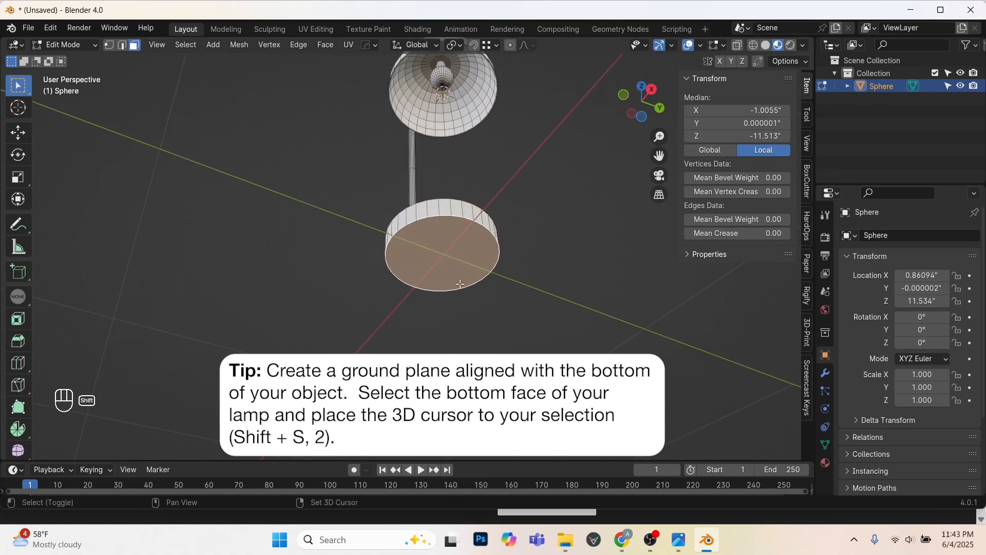
{"action": "key", "text": "shift+s"}
{"action": "key", "text": "2"}
{"action": "key", "text": "Tab"}
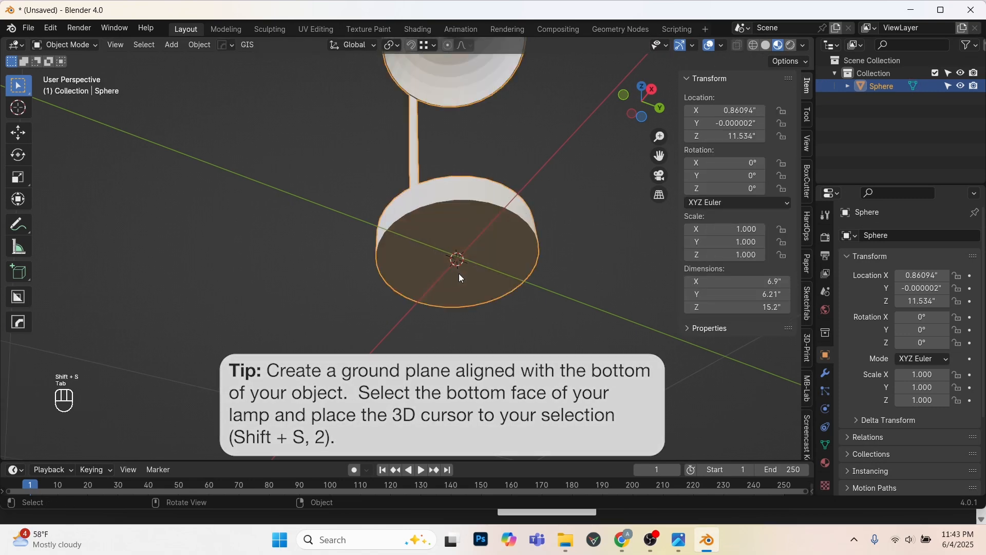
Add a mesh plane at the 3D cursor and scale it up by about 1.46 as a ground plane.
{"action": "middle_click_drag", "start_coordinate": [458, 273], "coordinate": [460, 317]}
{"action": "key", "text": "shift+a"}
{"action": "mouse_move", "coordinate": [451, 257]}
{"action": "left_click", "coordinate": [515, 259]}
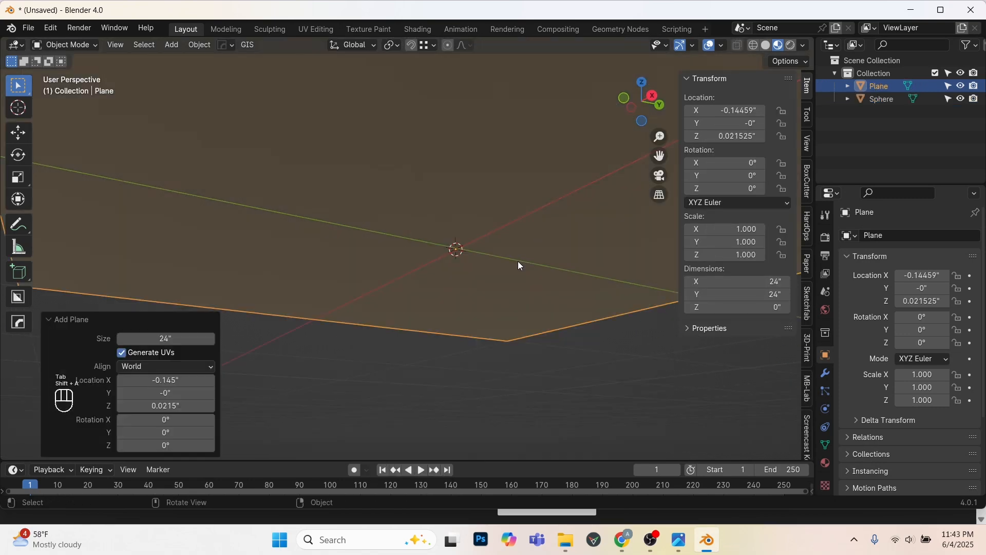
{"action": "scroll", "coordinate": [517, 261], "scroll_direction": "down", "scroll_amount": 3}
{"action": "middle_click_drag", "start_coordinate": [517, 261], "coordinate": [416, 251]}
{"action": "key", "text": "s"}
{"action": "left_click", "coordinate": [484, 272]}
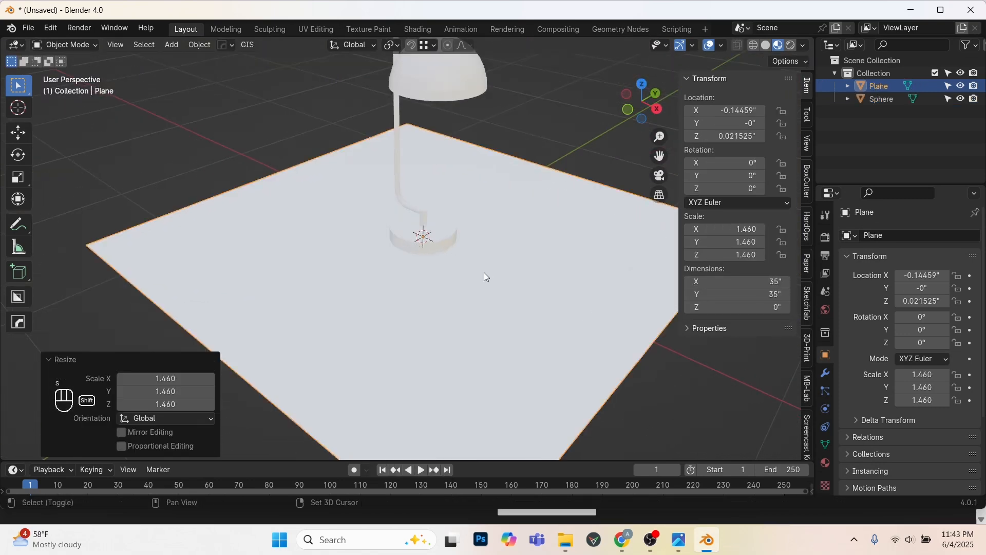
Check the ground plane's alignment with the lamp base in front wireframe view, and restore the previous shading.
{"action": "key", "text": "KP_1"}
{"action": "key", "text": "shift+z"}
{"action": "scroll", "coordinate": [448, 245], "scroll_direction": "up", "scroll_amount": 3}
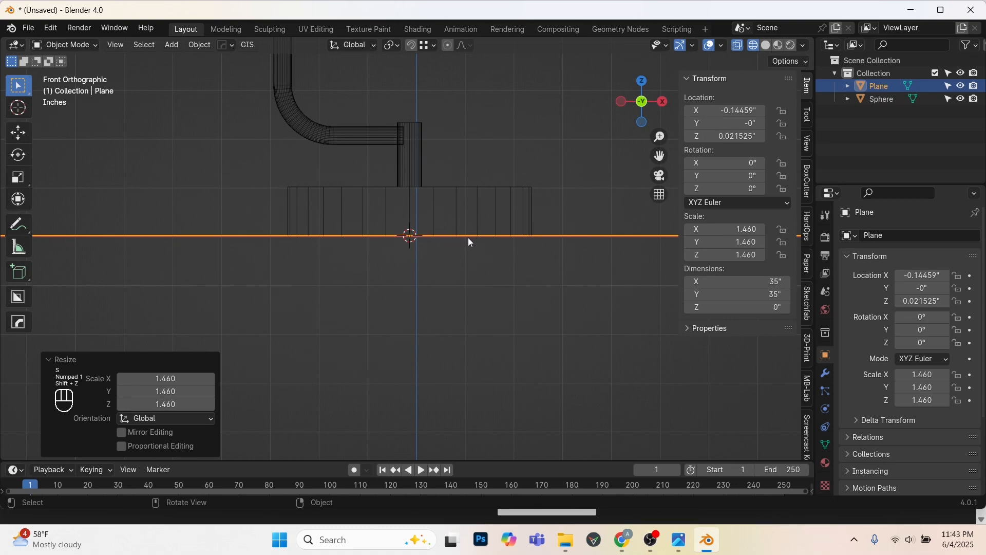
{"action": "scroll", "coordinate": [467, 241], "scroll_direction": "down", "scroll_amount": 3}
{"action": "middle_click_drag", "start_coordinate": [470, 245], "coordinate": [465, 270]}
{"action": "key", "text": "shift+z"}
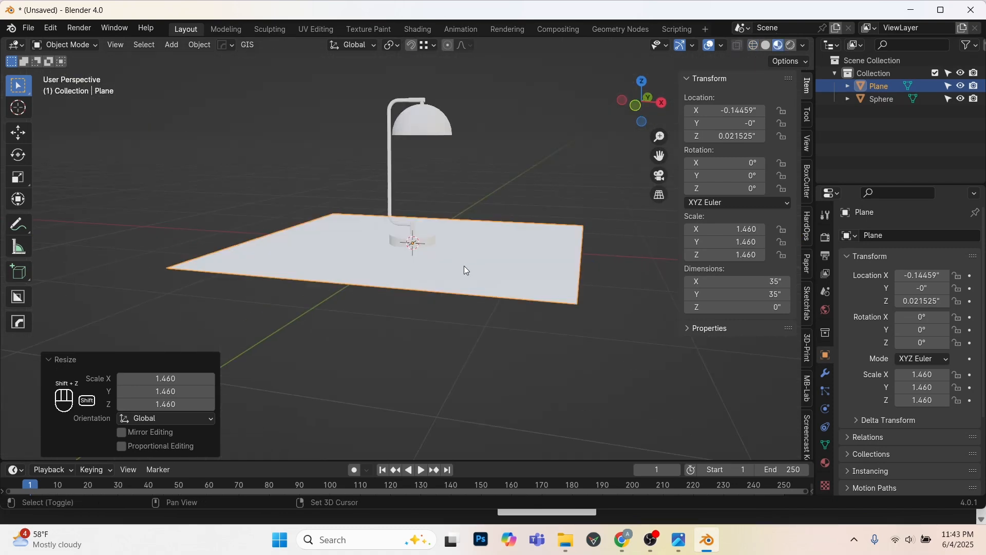
Turn an enlarged timeline area into a Shader Editor and create a new material named BRASS on the lamp.
{"action": "left_click_drag", "start_coordinate": [360, 462], "coordinate": [359, 384]}
{"action": "left_click", "coordinate": [14, 390]}
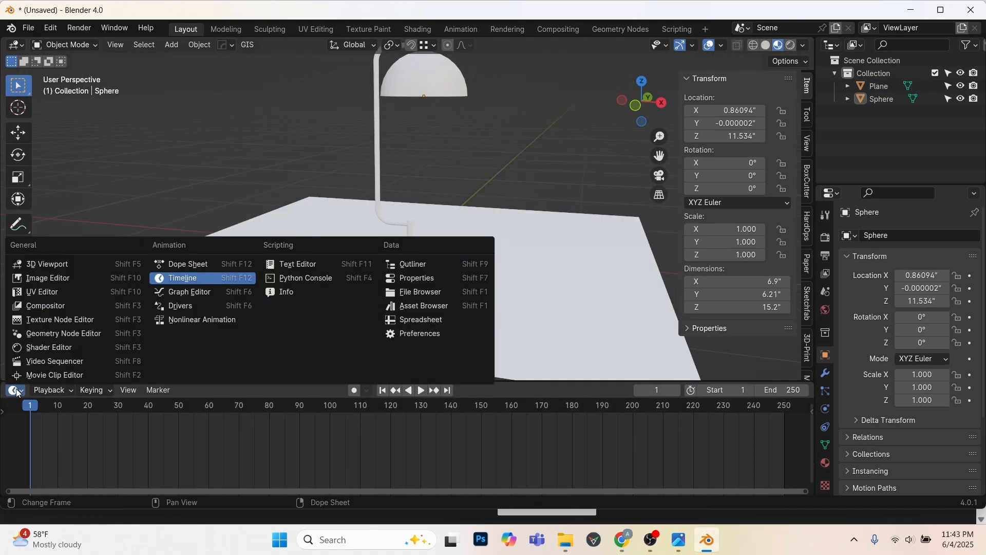
{"action": "left_click", "coordinate": [51, 347]}
{"action": "left_click", "coordinate": [432, 79]}
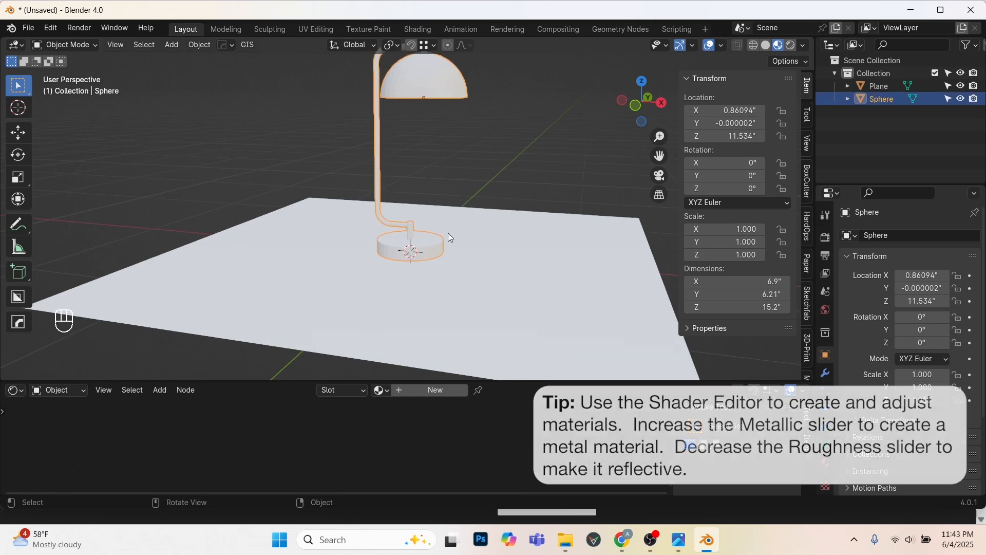
{"action": "left_click", "coordinate": [417, 390]}
{"action": "left_click", "coordinate": [417, 390]}
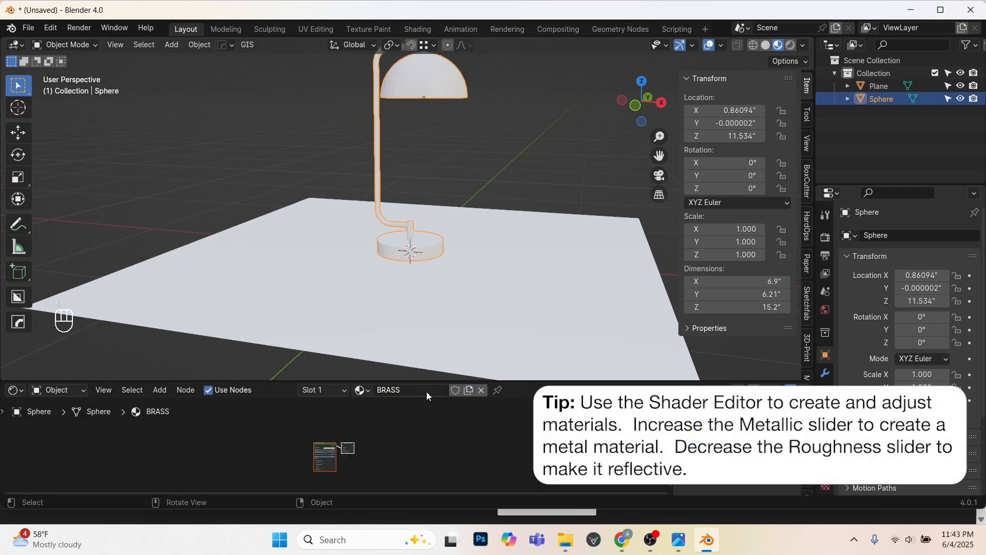
Give BRASS an orange base color (hue about 0.063, saturation about 0.99), Metallic 1.000 and Roughness 0.147.
{"action": "scroll", "coordinate": [336, 447], "scroll_direction": "up", "scroll_amount": 7}
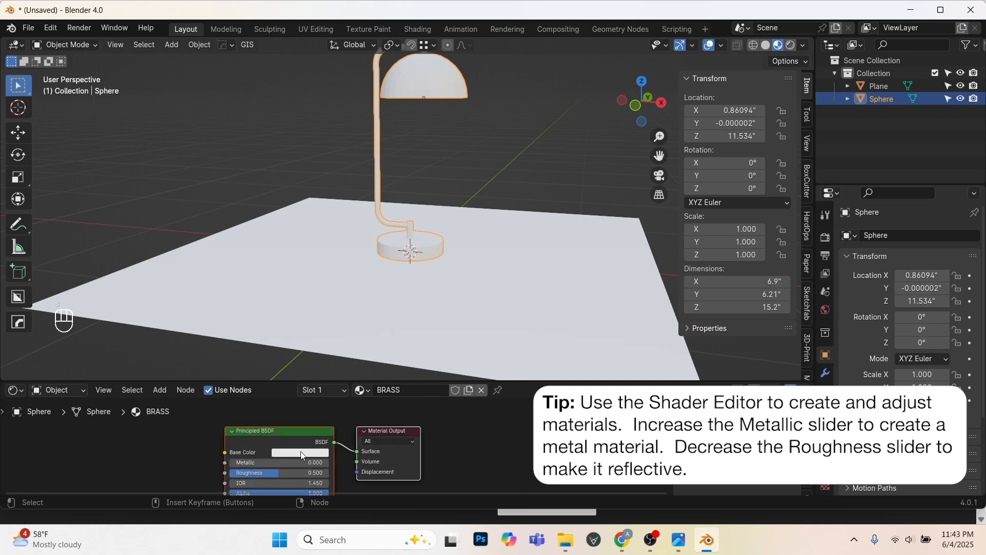
{"action": "left_click", "coordinate": [302, 452]}
{"action": "left_click_drag", "start_coordinate": [306, 355], "coordinate": [294, 379]}
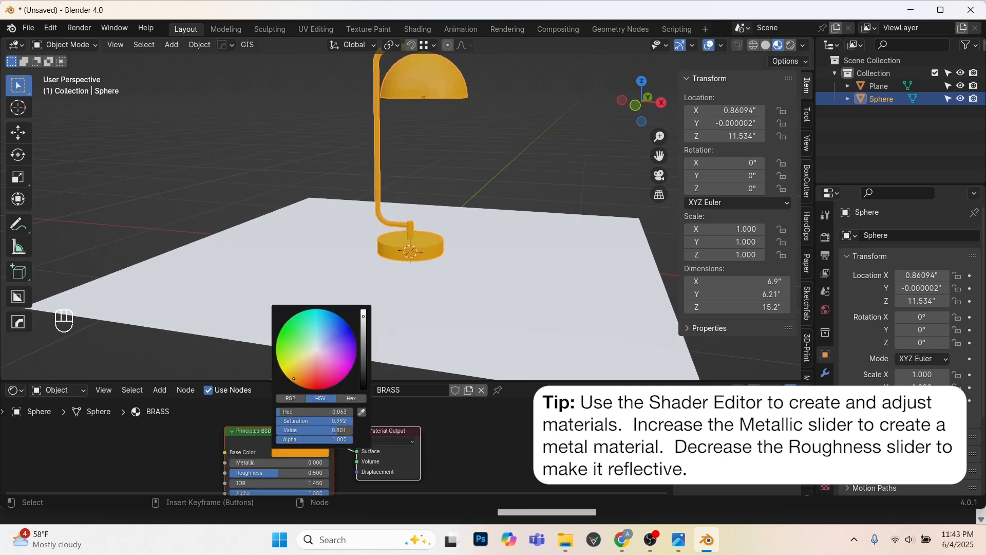
{"action": "left_click_drag", "start_coordinate": [267, 462], "coordinate": [244, 472]}
Sharpen the lamp with HardOps at 30° sharpness and 60° auto smooth, and inspect the base up close.
{"action": "key", "text": "q"}
{"action": "left_click", "coordinate": [420, 235]}
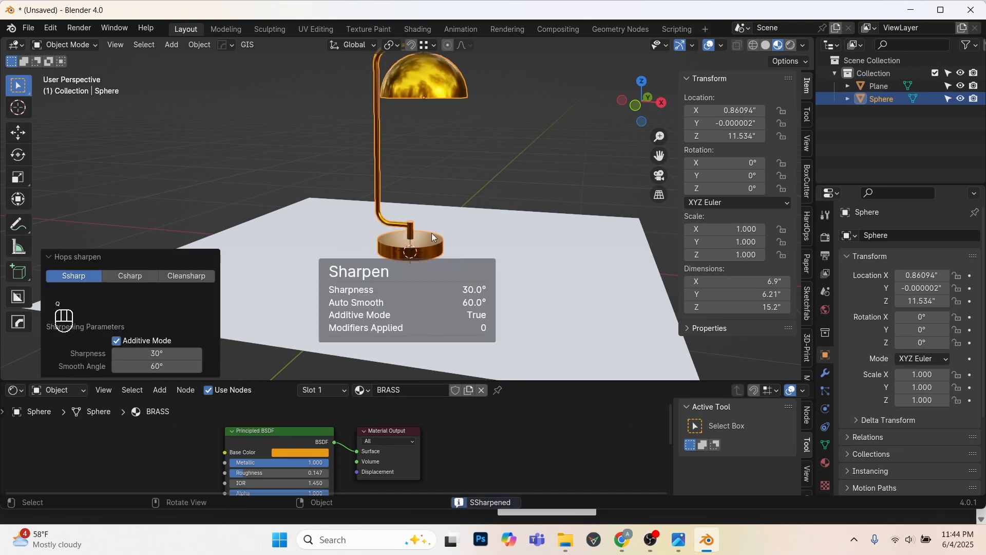
{"action": "middle_click_drag", "start_coordinate": [431, 233], "coordinate": [420, 245]}
{"action": "scroll", "coordinate": [414, 166], "scroll_direction": "up", "scroll_amount": 5}
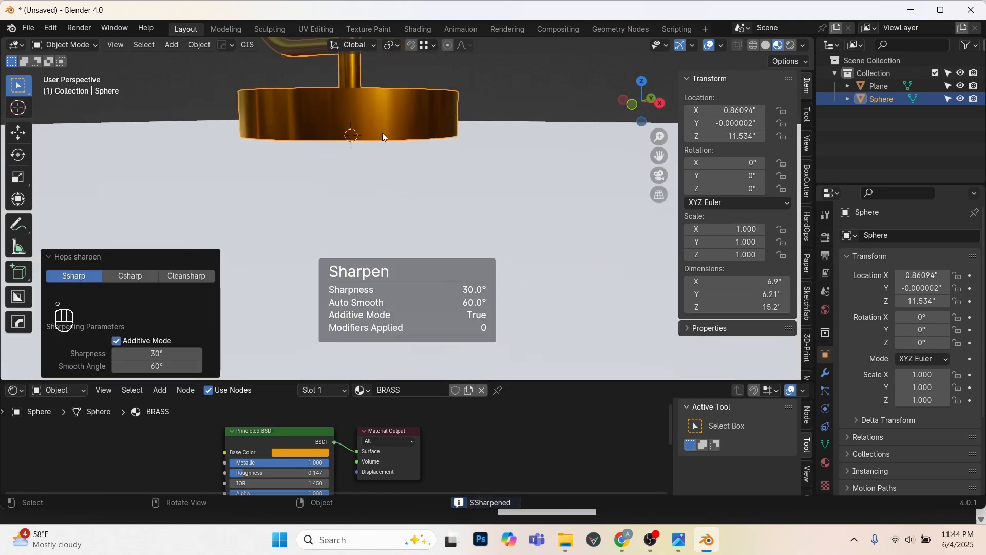
{"action": "middle_click_drag", "start_coordinate": [382, 133], "coordinate": [423, 217], "text": "shift"}
{"action": "scroll", "coordinate": [399, 176], "scroll_direction": "up", "scroll_amount": 3}
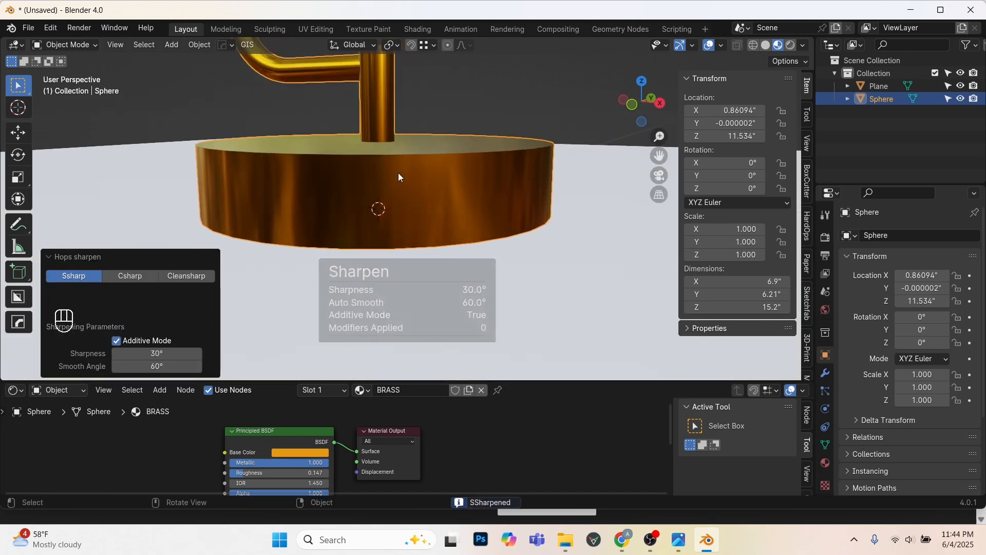
Add a Bevel modifier to the lamp with 3 segments and inspect the rounded base edges.
{"action": "left_click", "coordinate": [825, 373]}
{"action": "left_click", "coordinate": [879, 233]}
{"action": "type", "text": "BE"}
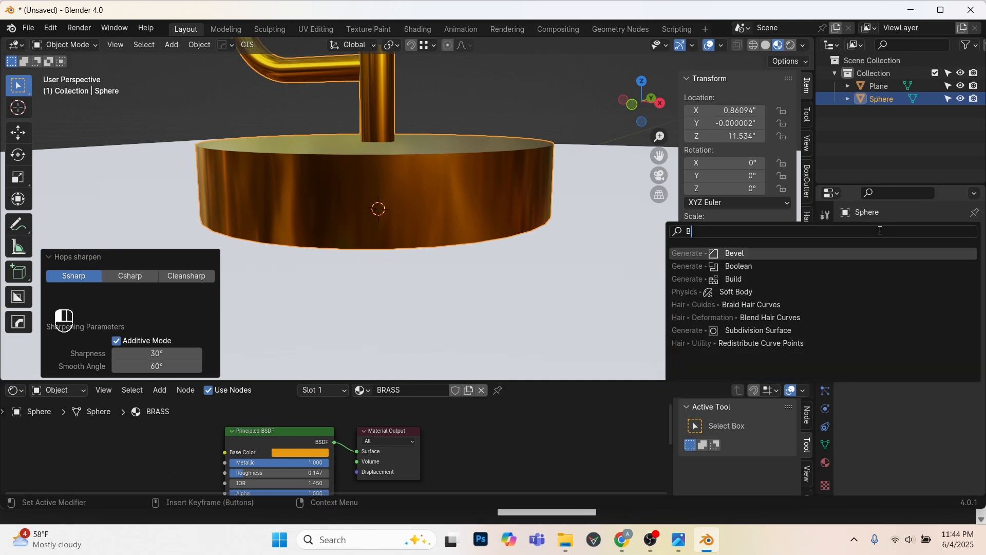
{"action": "left_click", "coordinate": [841, 252]}
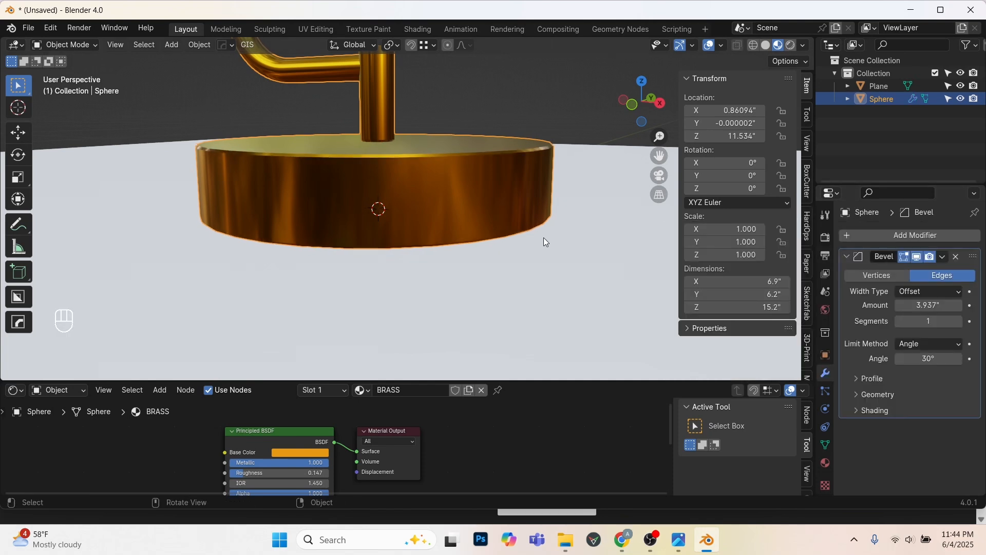
{"action": "left_click", "coordinate": [960, 321]}
{"action": "left_click", "coordinate": [959, 322]}
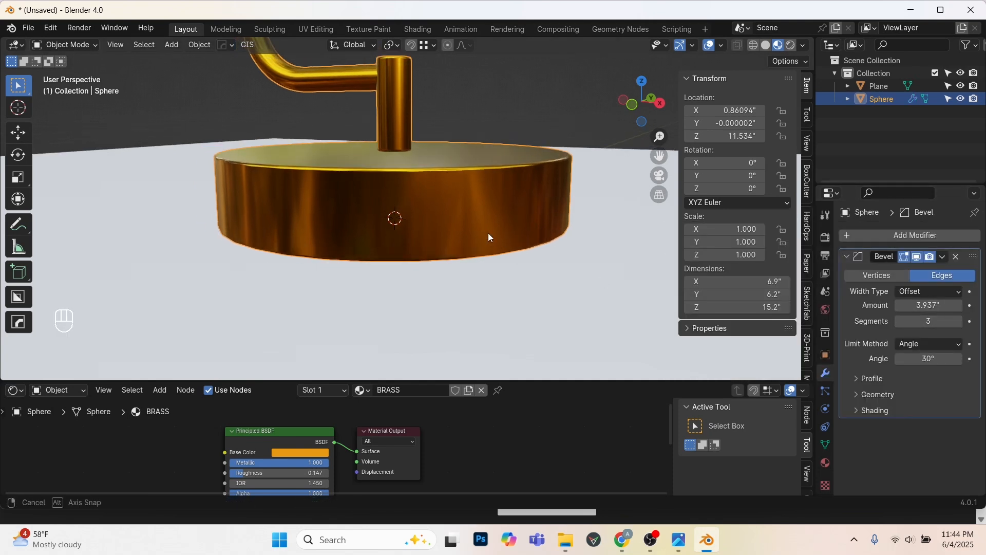
{"action": "middle_click_drag", "start_coordinate": [488, 233], "coordinate": [280, 163]}
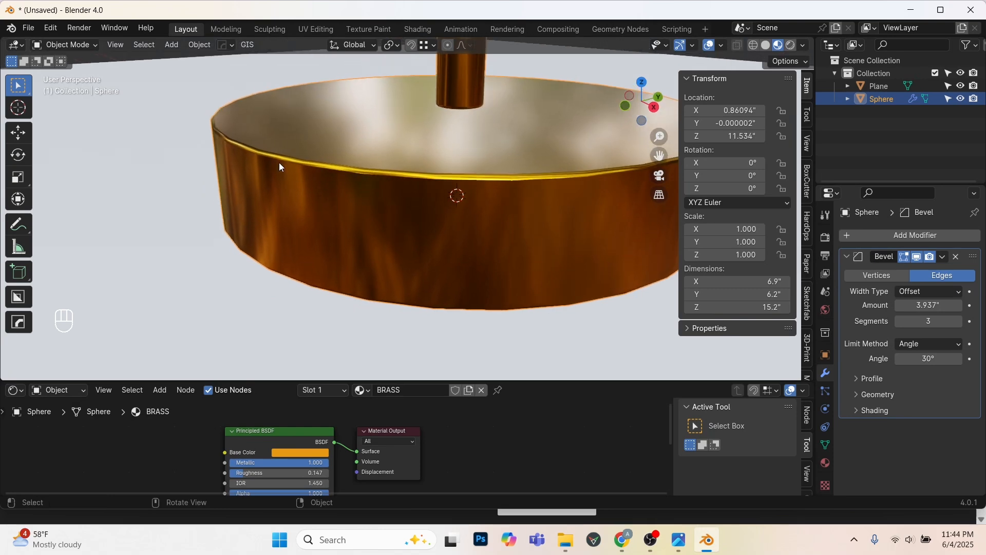
{"action": "scroll", "coordinate": [347, 202], "scroll_direction": "down", "scroll_amount": 8}
{"action": "middle_click_drag", "start_coordinate": [348, 201], "coordinate": [374, 255]}
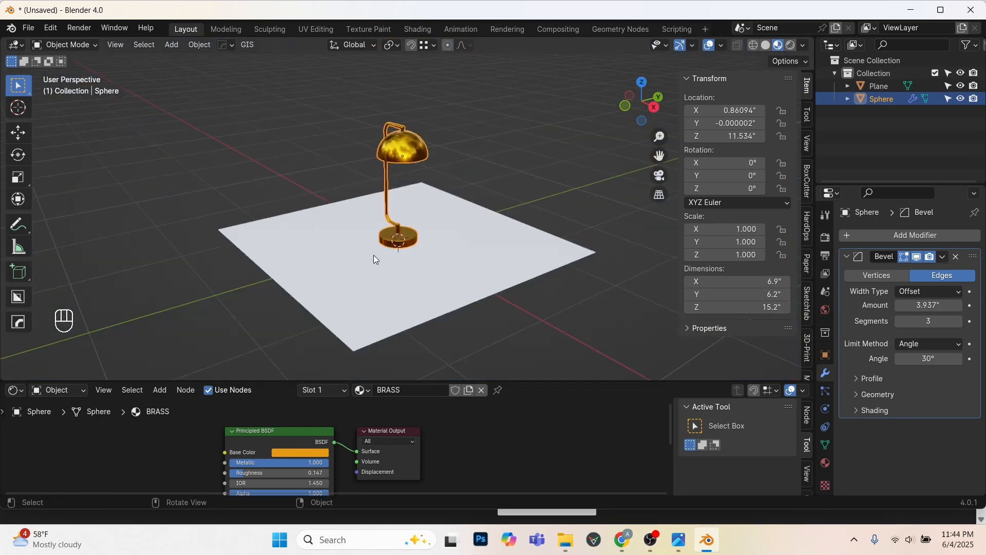
Switch the viewport to rendered shading and bring the inside of the dome shade into close view from below.
{"action": "scroll", "coordinate": [374, 255], "scroll_direction": "down", "scroll_amount": 2}
{"action": "left_click", "coordinate": [791, 44]}
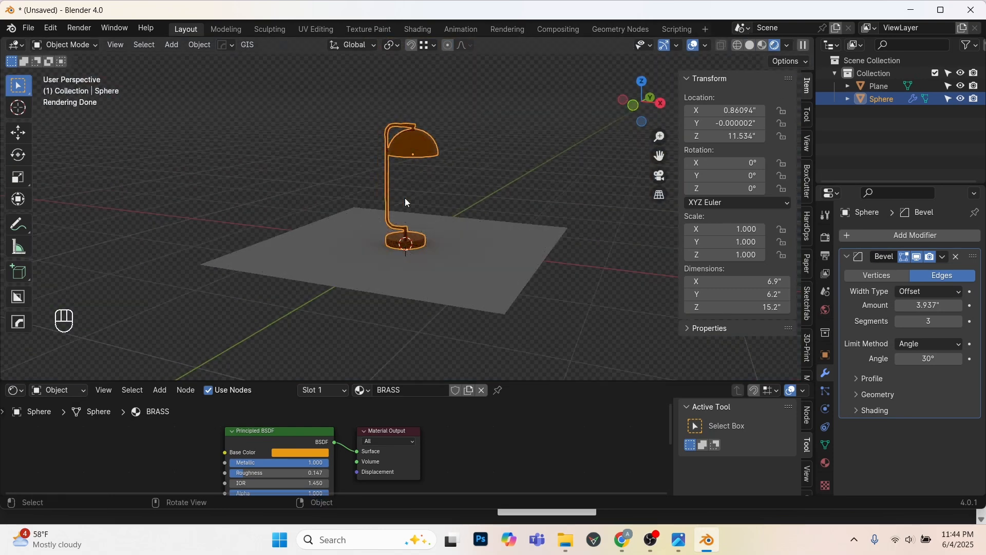
{"action": "mouse_move", "coordinate": [404, 198]}
{"action": "middle_mouse_down"}
{"action": "mouse_move", "coordinate": [405, 134]}
{"action": "mouse_move", "coordinate": [429, 238]}
{"action": "mouse_move", "coordinate": [416, 237]}
{"action": "mouse_move", "coordinate": [411, 105]}
{"action": "middle_mouse_up"}
{"action": "scroll", "coordinate": [410, 104], "scroll_direction": "up", "scroll_amount": 4}
{"action": "scroll", "coordinate": [426, 156], "scroll_direction": "up", "scroll_amount": 2}
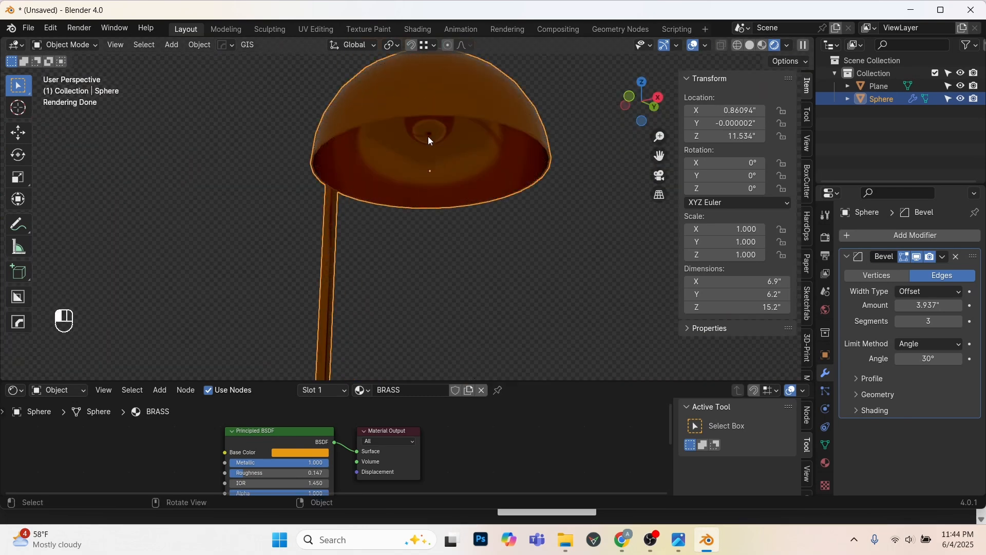
Add a second material slot to the lamp and create a new material in it named LIGHT.
{"action": "left_click", "coordinate": [826, 465]}
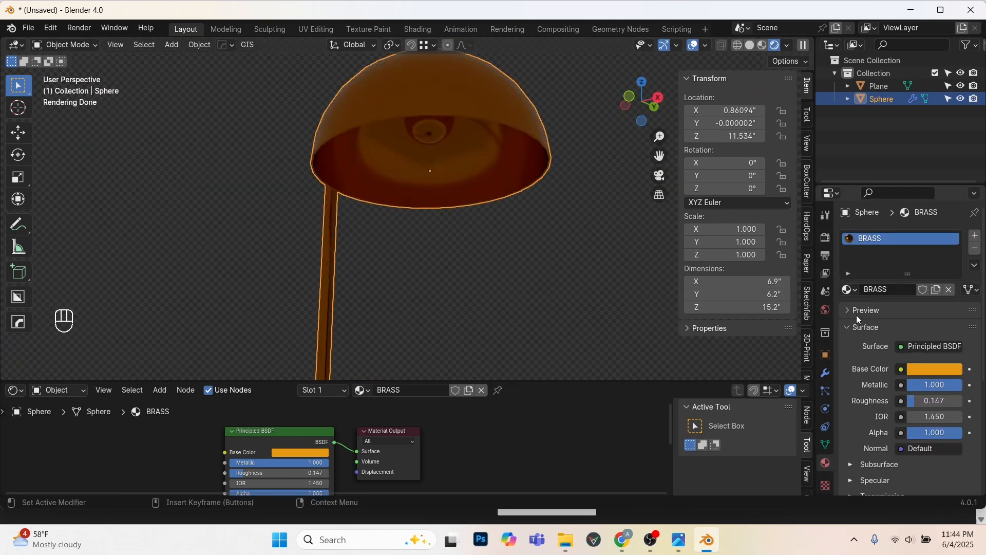
{"action": "middle_click_drag", "start_coordinate": [529, 266], "coordinate": [526, 273], "text": "shift"}
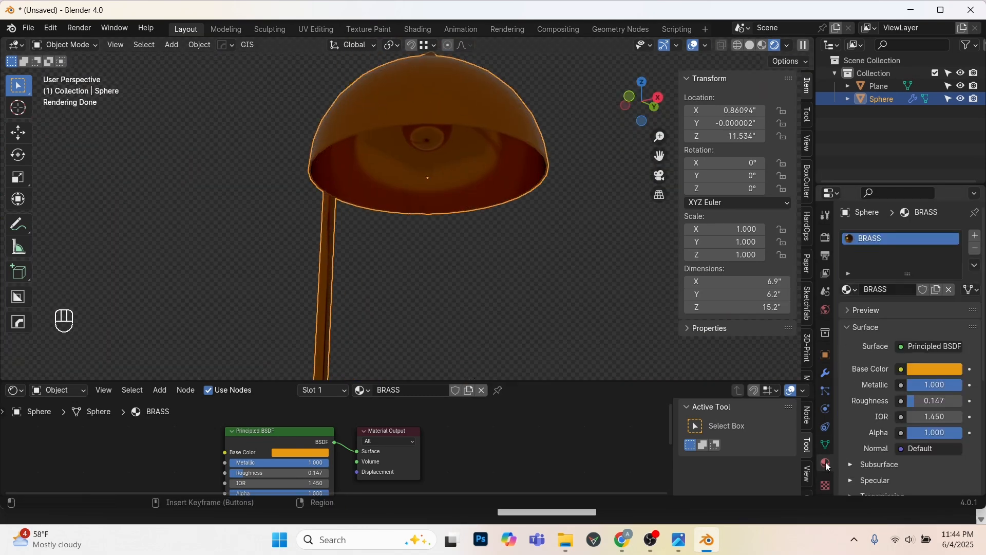
{"action": "left_click", "coordinate": [976, 236]}
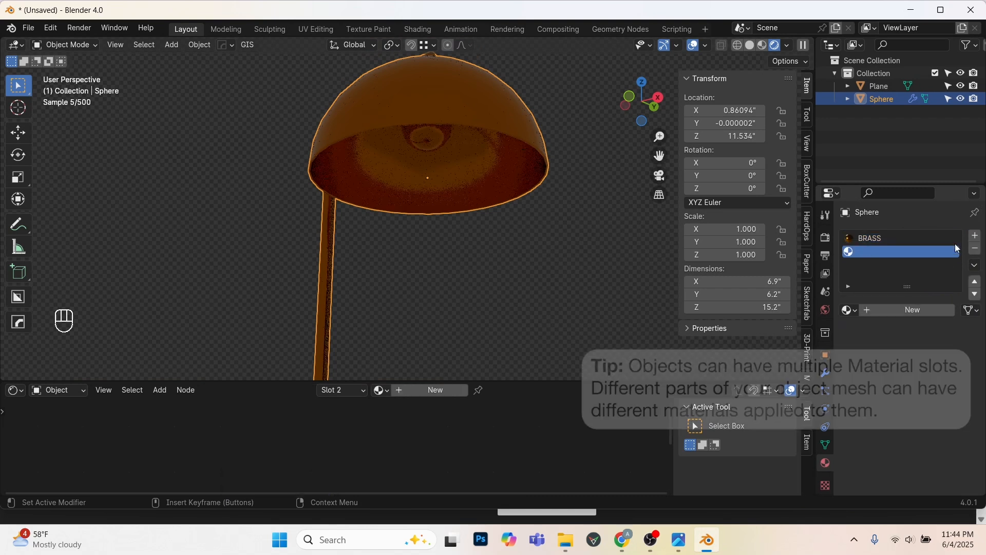
{"action": "left_click", "coordinate": [901, 314]}
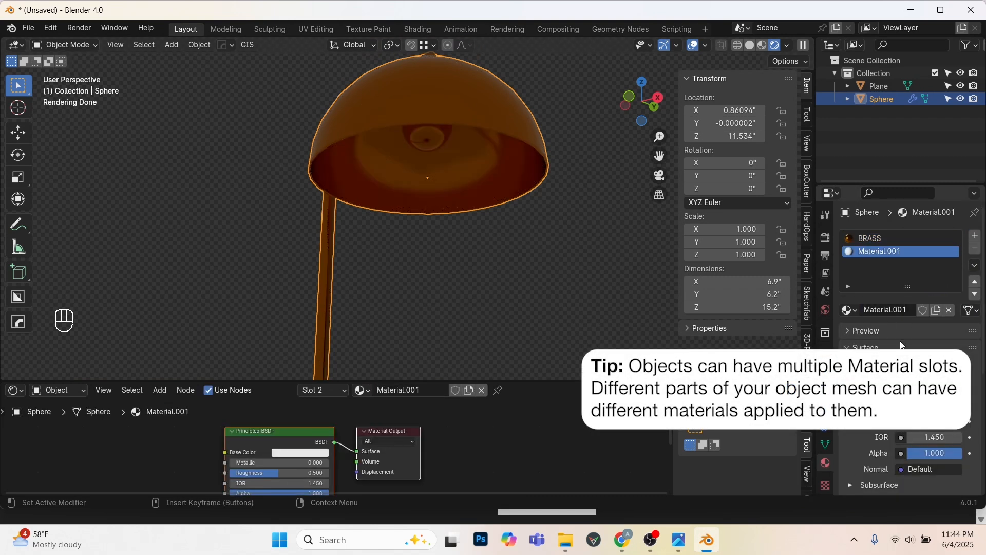
{"action": "left_click", "coordinate": [886, 313]}
{"action": "type", "text": "LIGHT"}
{"action": "key", "text": "Return"}
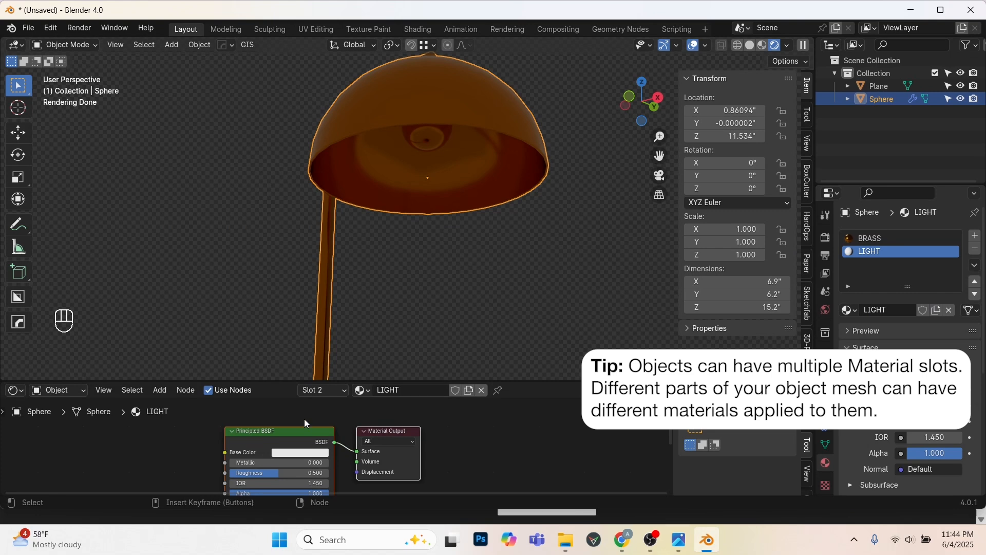
Enlarge the Shader Editor and delete the LIGHT material's Principled BSDF node.
{"action": "left_click_drag", "start_coordinate": [360, 381], "coordinate": [362, 256]}
{"action": "middle_click_drag", "start_coordinate": [368, 297], "coordinate": [391, 370], "text": "shift"}
{"action": "left_click", "coordinate": [376, 393]}
{"action": "key", "text": "x"}
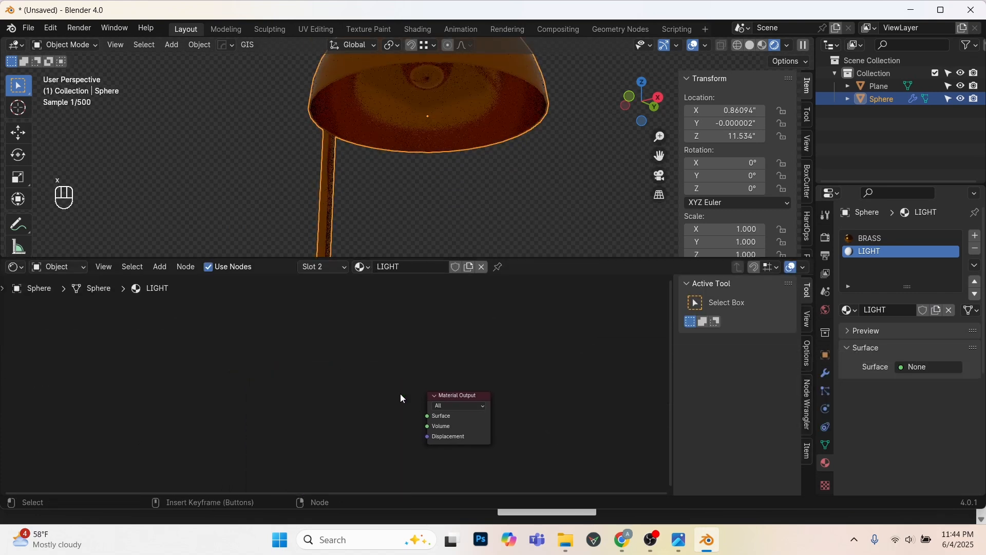
Add an Emission node to the LIGHT material and connect it to the Material Output's Surface.
{"action": "key", "text": "shift+a"}
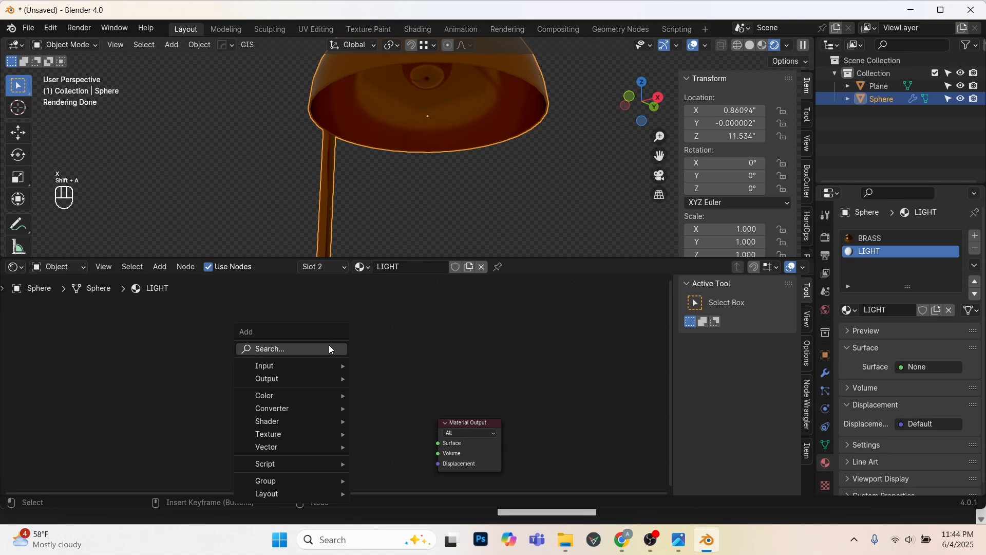
{"action": "left_click", "coordinate": [329, 348]}
{"action": "type", "text": "EM"}
{"action": "key", "text": "Return"}
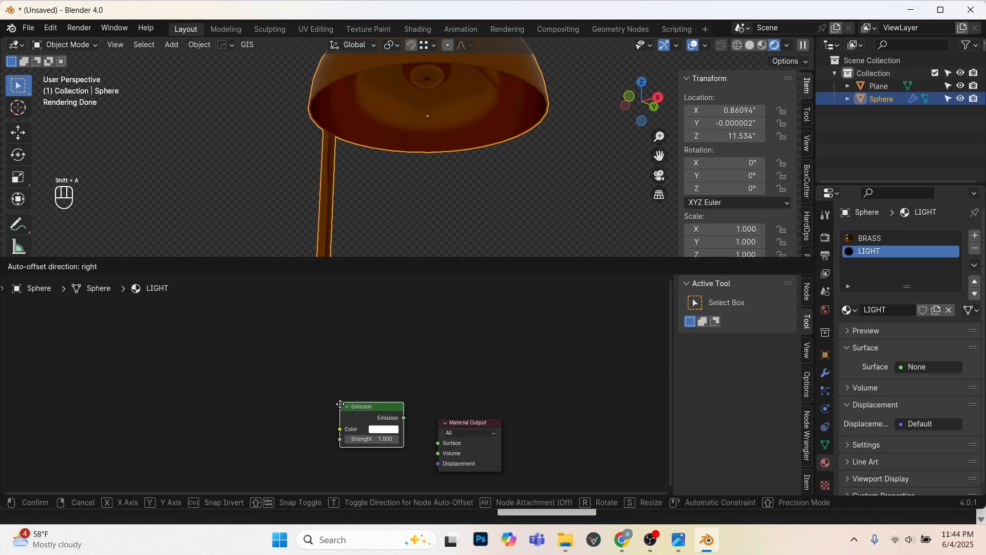
{"action": "left_click", "coordinate": [409, 424]}
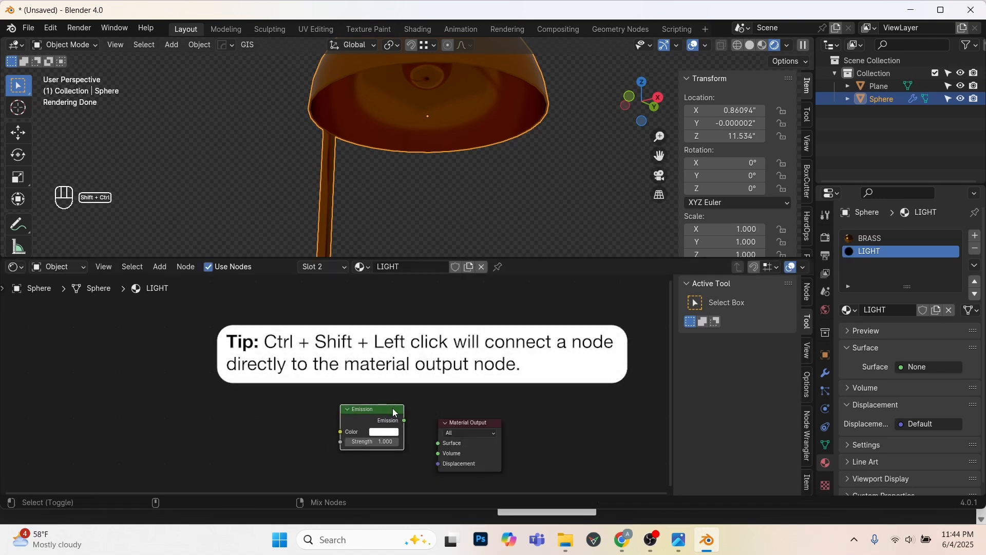
{"action": "left_click", "coordinate": [395, 413], "text": "ctrl+shift"}
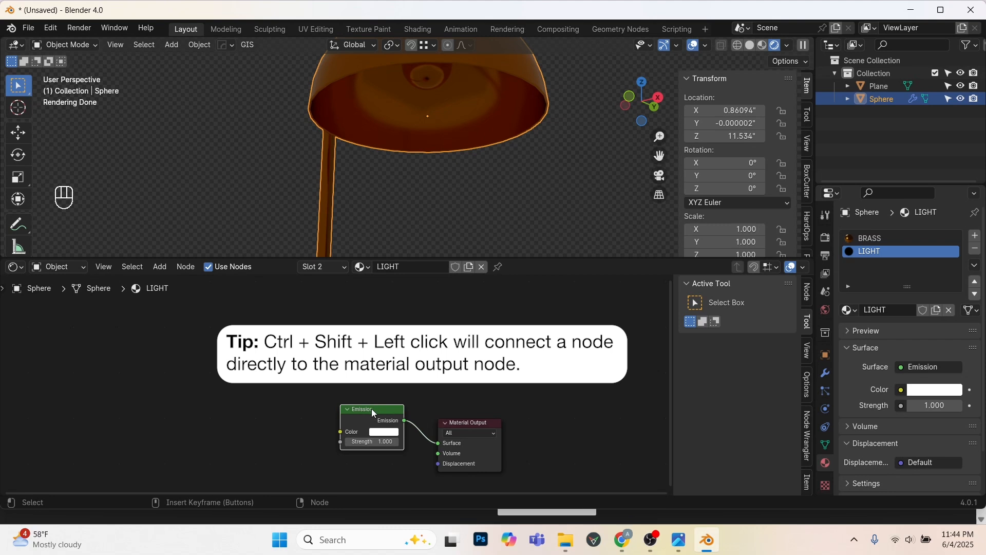
{"action": "scroll", "coordinate": [554, 307], "scroll_direction": "up", "scroll_amount": 1}
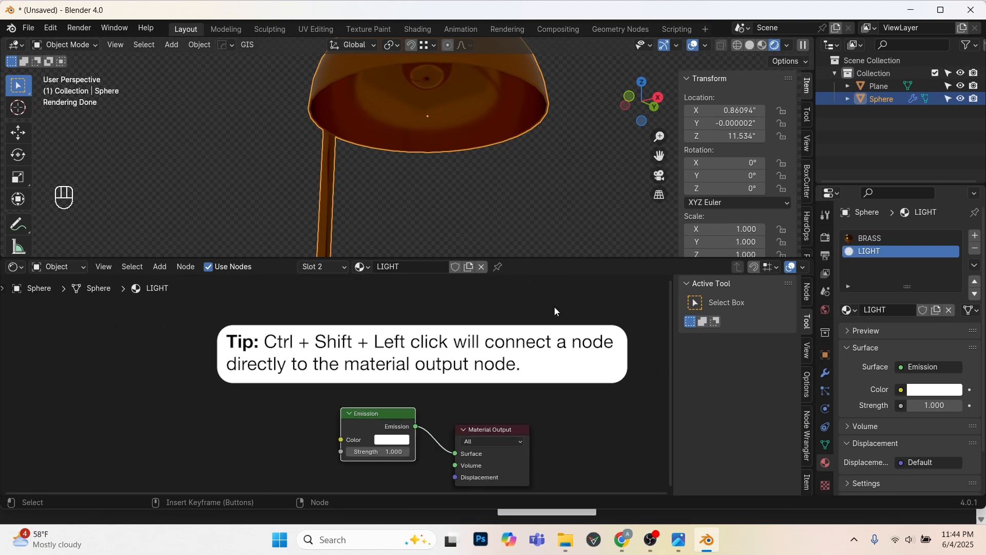
Select all of the bulb's linked faces inside the shade and assign the LIGHT material to them.
{"action": "key", "text": "Tab"}
{"action": "middle_click_drag", "start_coordinate": [417, 154], "coordinate": [420, 87]}
{"action": "left_click", "coordinate": [418, 88]}
{"action": "middle_click_drag", "start_coordinate": [436, 120], "coordinate": [437, 124]}
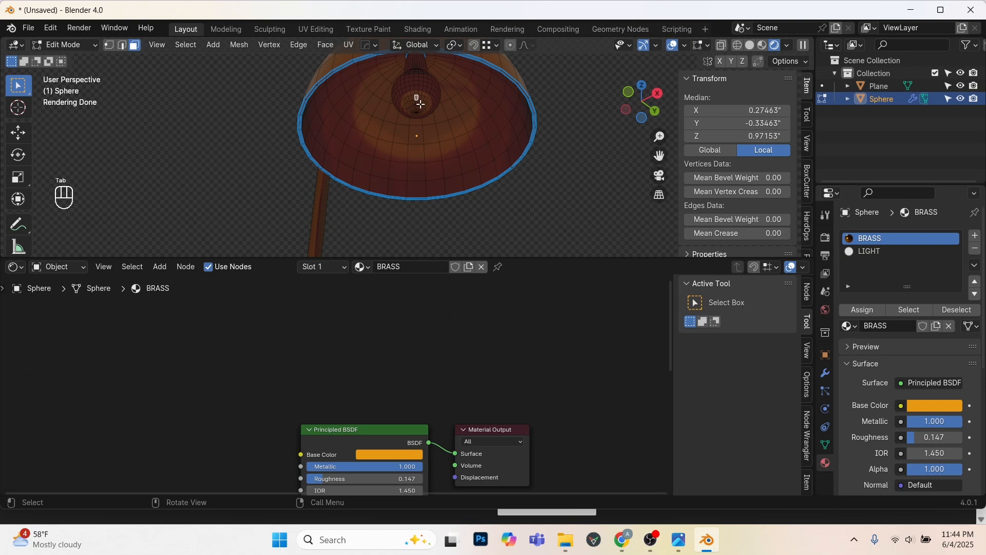
{"action": "key", "text": "ctrl+l"}
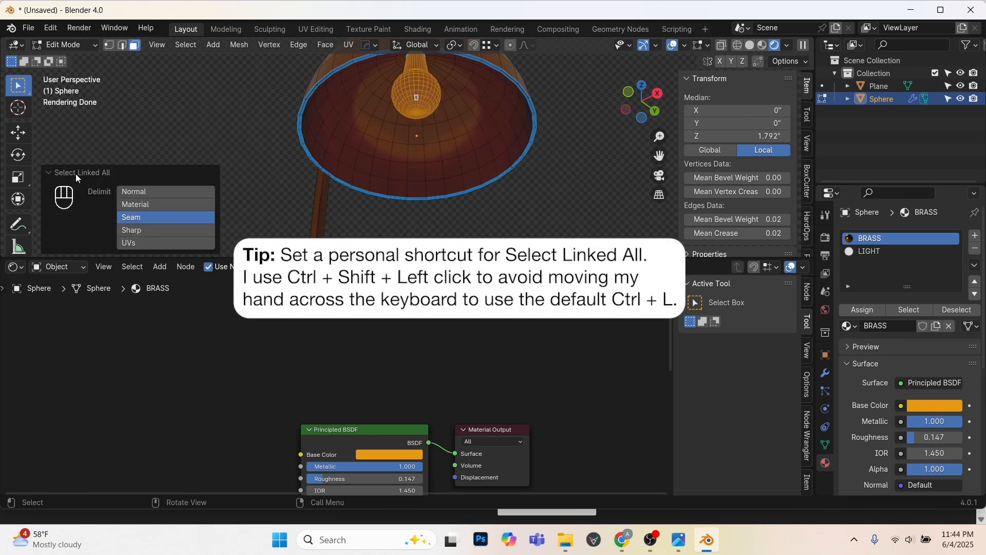
{"action": "left_click", "coordinate": [867, 252]}
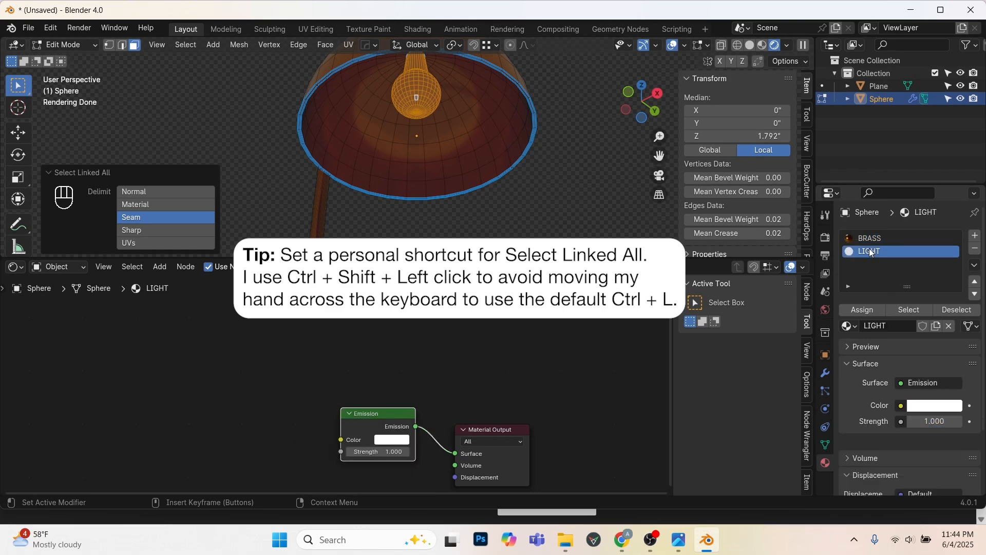
{"action": "left_click", "coordinate": [868, 310]}
{"action": "key", "text": "Tab"}
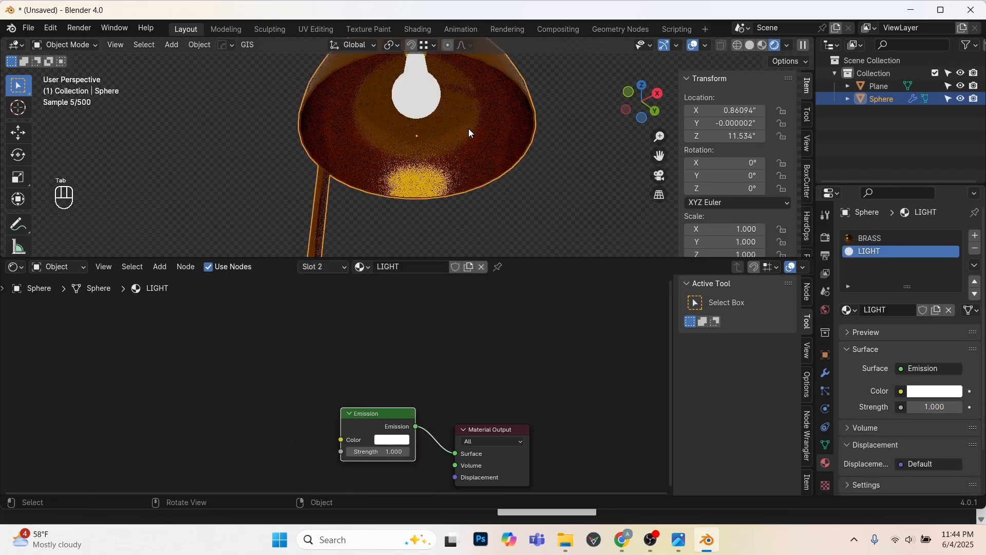
Enlarge the 3D viewport over the Shader Editor to show the whole lamp on its ground plane, keeping the lamp selected.
{"action": "scroll", "coordinate": [414, 91], "scroll_direction": "down", "scroll_amount": 2}
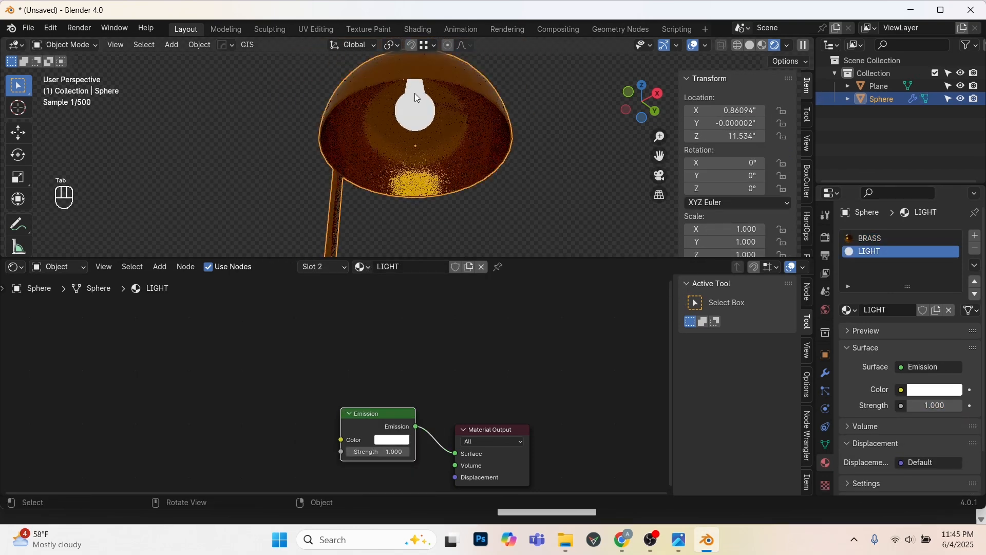
{"action": "scroll", "coordinate": [398, 121], "scroll_direction": "down", "scroll_amount": 5}
{"action": "middle_click_drag", "start_coordinate": [399, 121], "coordinate": [402, 172]}
{"action": "key", "text": "shift+alt+z"}
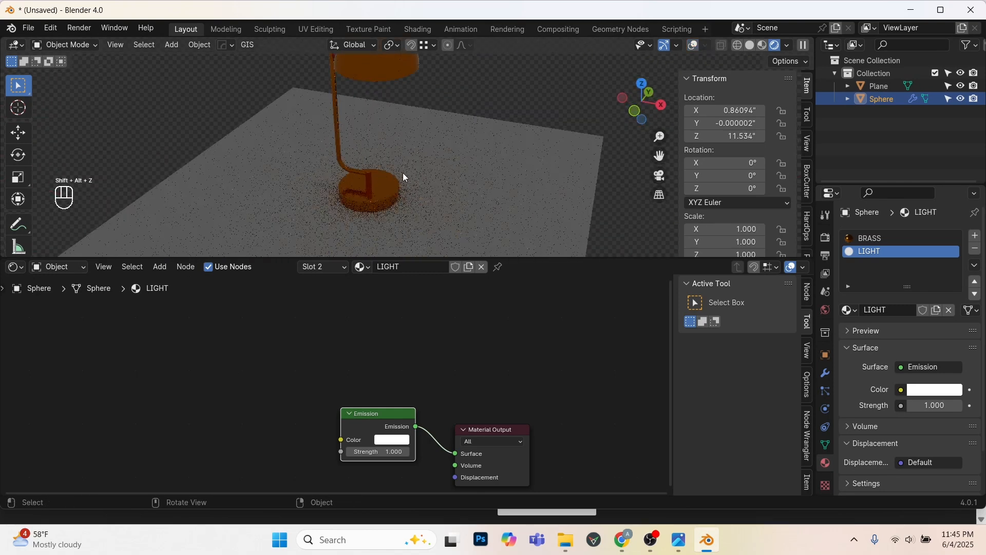
{"action": "key", "text": "shift+alt+z"}
{"action": "middle_click_drag", "start_coordinate": [426, 205], "coordinate": [439, 206]}
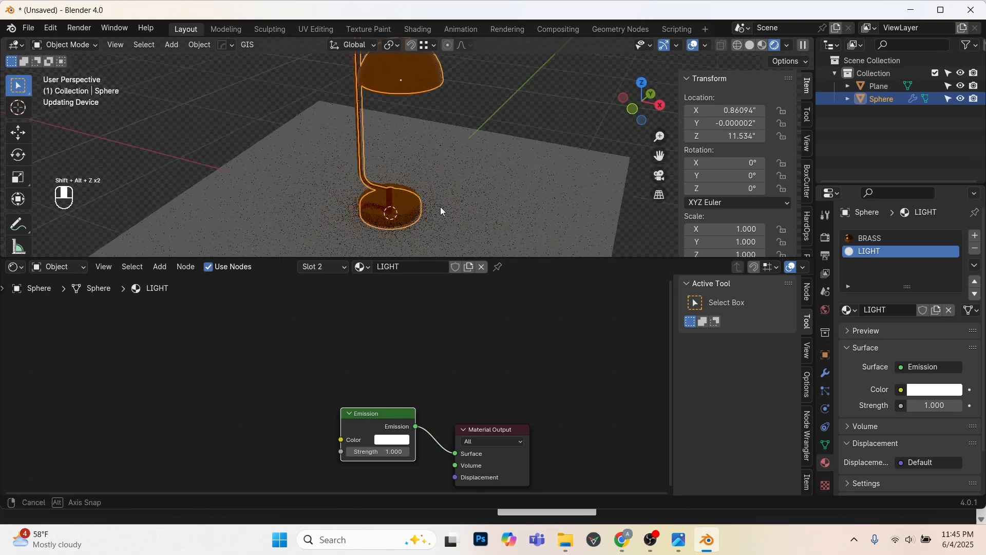
{"action": "left_click_drag", "start_coordinate": [431, 258], "coordinate": [411, 338]}
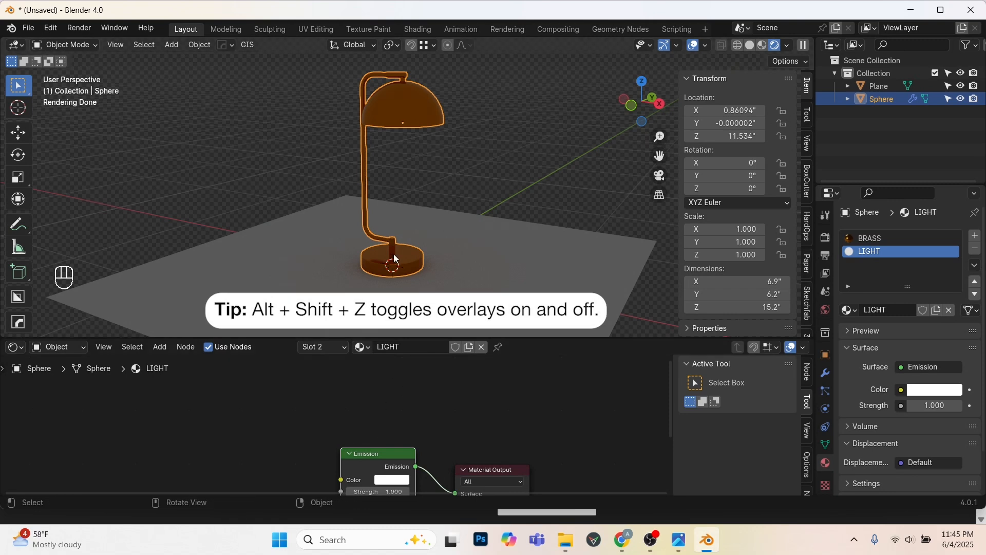
{"action": "left_click", "coordinate": [381, 239]}
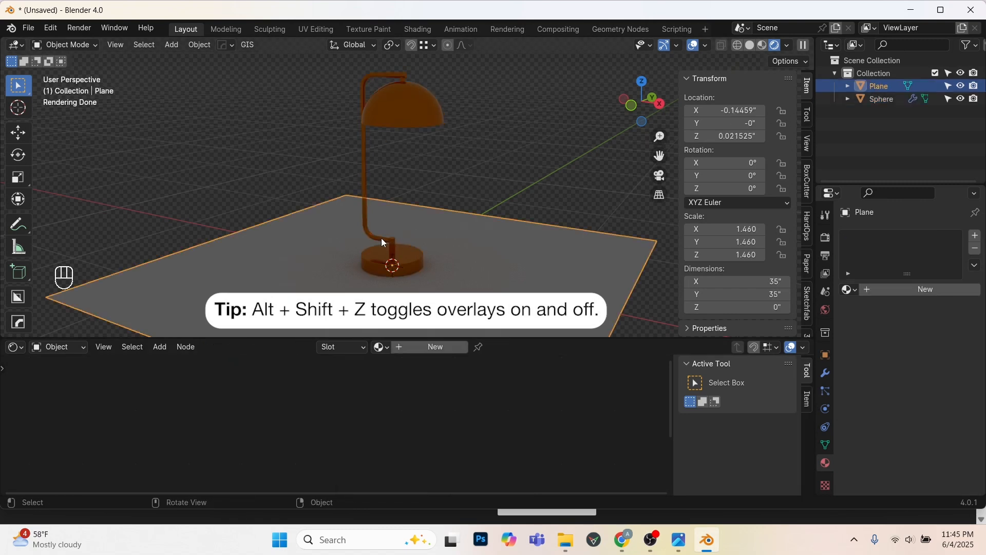
{"action": "left_click", "coordinate": [390, 70]}
{"action": "middle_click_drag", "start_coordinate": [406, 140], "coordinate": [406, 168]}
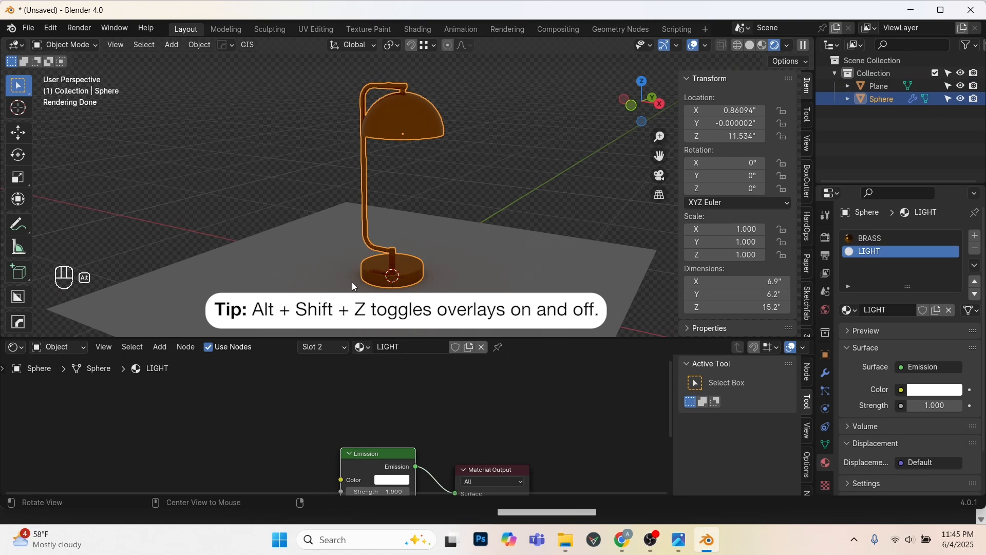
Compare the rendered lamp with the viewport overlays hidden and shown.
{"action": "key", "text": "shift+alt+z"}
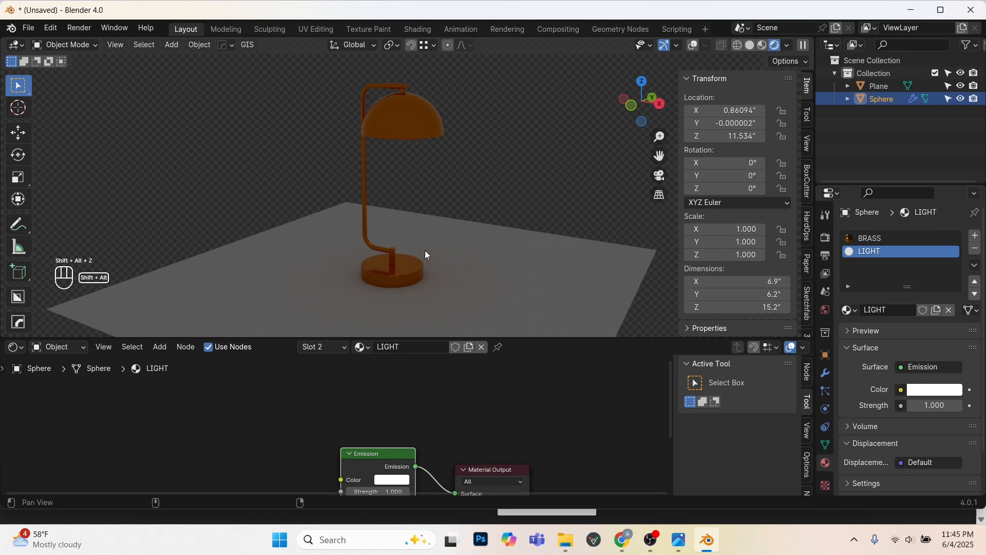
{"action": "key", "text": "shift+alt+z"}
{"action": "key", "text": "shift+alt+z"}
{"action": "key", "text": "shift+alt+z"}
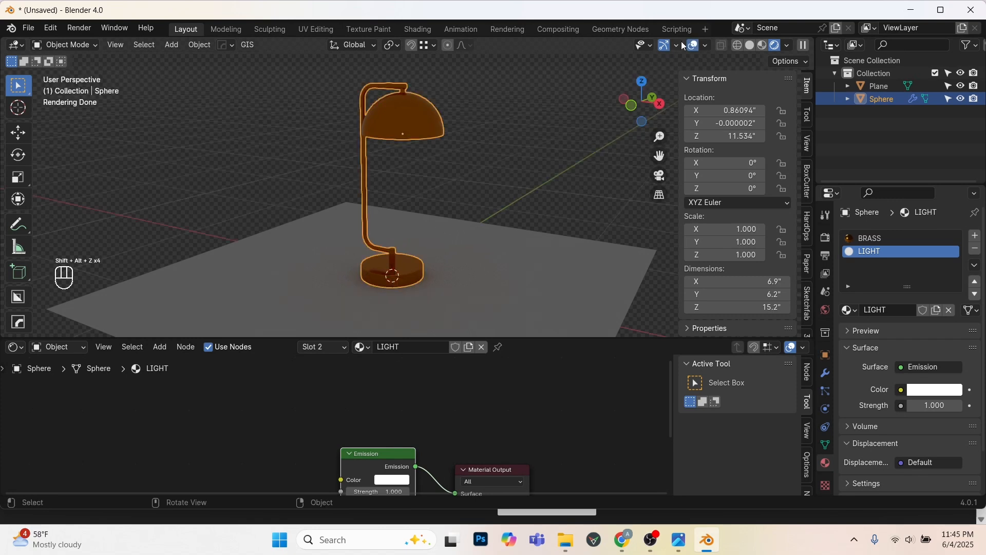
{"action": "left_click", "coordinate": [705, 45]}
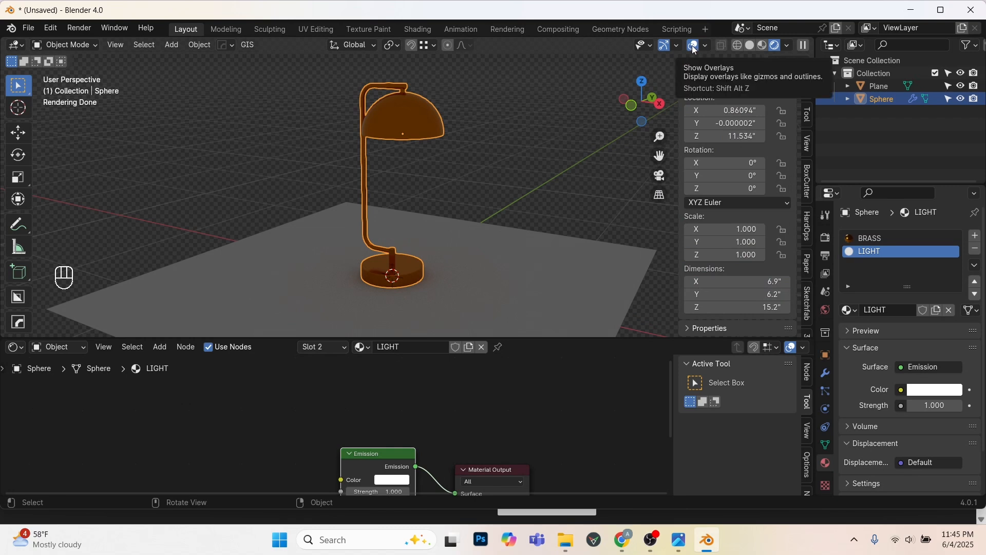
{"action": "left_click", "coordinate": [693, 46]}
{"action": "left_click", "coordinate": [693, 46]}
{"action": "key", "text": "shift+alt+z"}
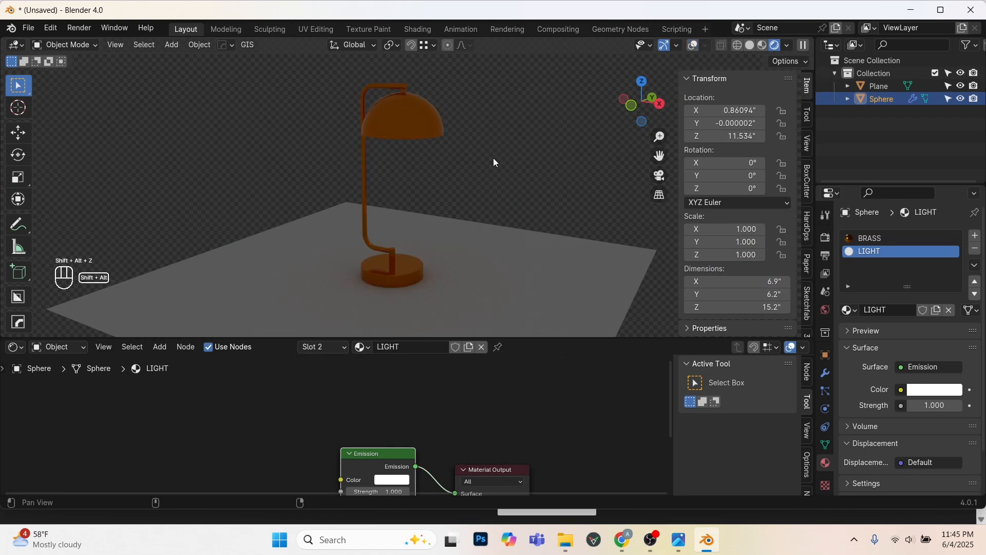
{"action": "key", "text": "shift+alt+z"}
Hide the viewport overlays and set the LIGHT material's Emission strength to 20.
{"action": "middle_click_drag", "start_coordinate": [423, 416], "coordinate": [415, 354]}
{"action": "scroll", "coordinate": [372, 418], "scroll_direction": "up", "scroll_amount": 1}
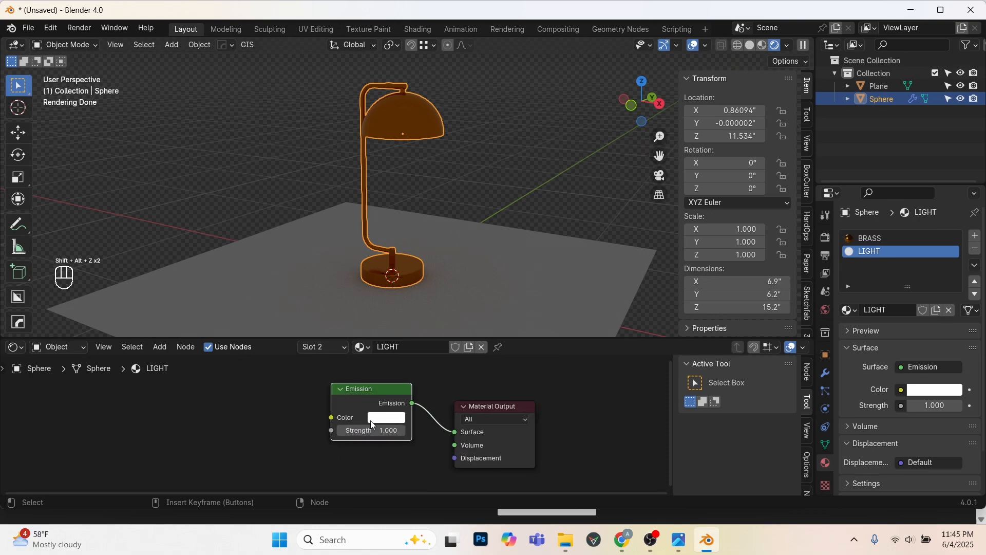
{"action": "key", "text": "shift+alt+z"}
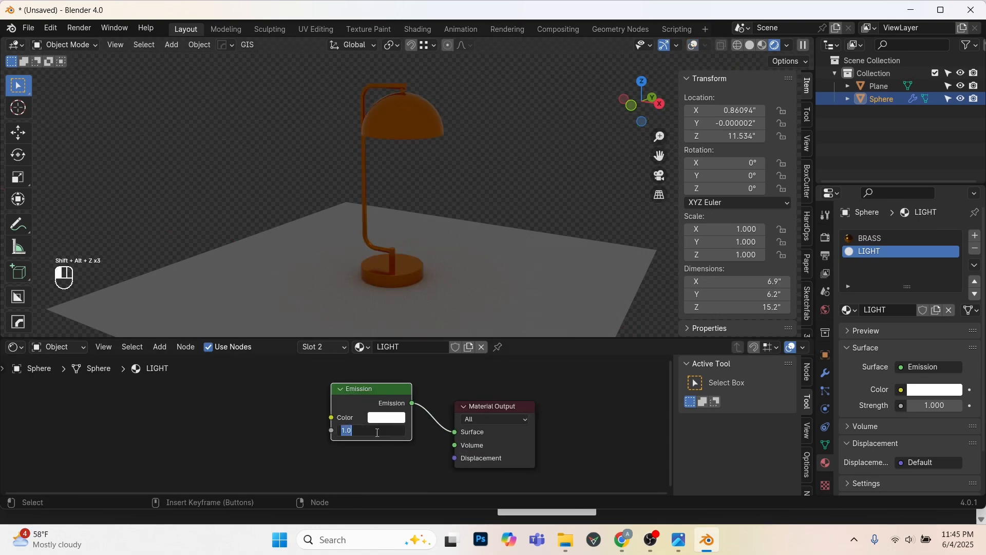
{"action": "key", "text": "Return"}
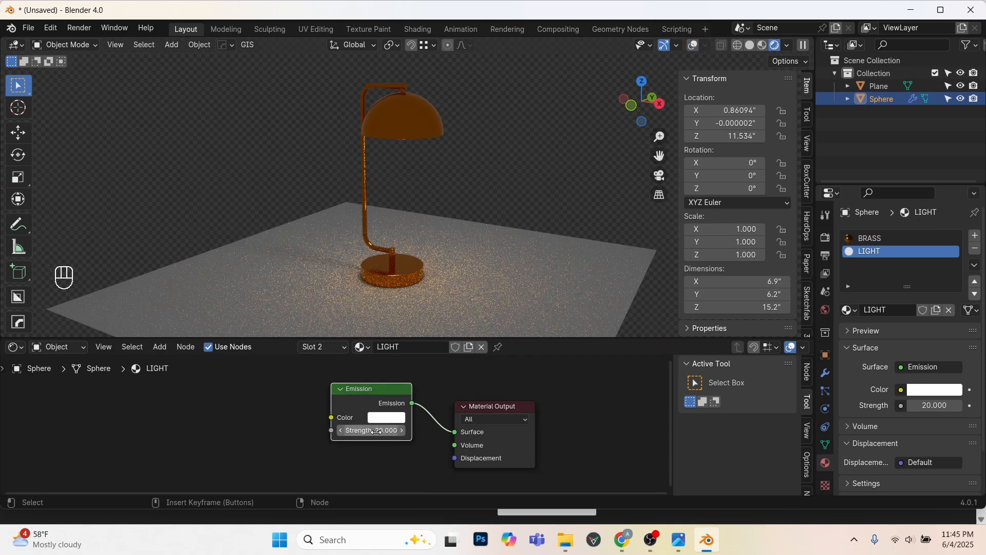
Show the viewport overlays again and add an area light to the scene.
{"action": "middle_click_drag", "start_coordinate": [441, 211], "coordinate": [417, 235]}
{"action": "key", "text": "shift+alt+z"}
{"action": "left_click", "coordinate": [433, 199]}
{"action": "key", "text": "shift+a"}
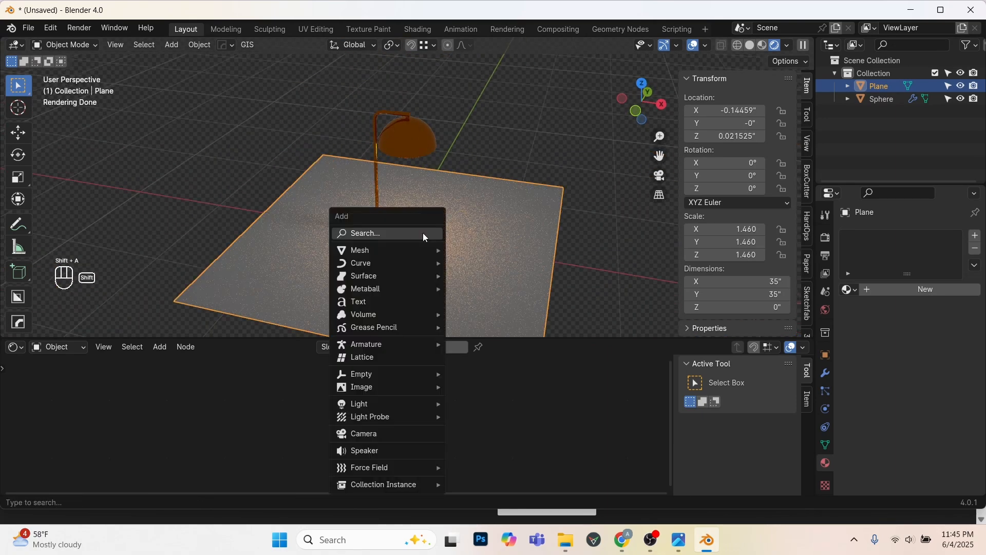
{"action": "mouse_move", "coordinate": [370, 406]}
{"action": "left_click", "coordinate": [489, 444]}
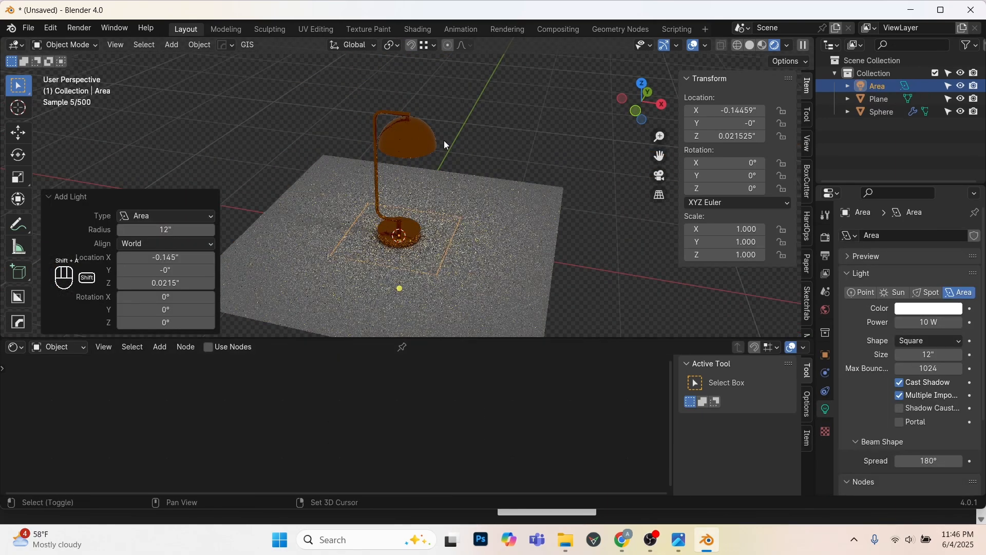
Raise the area light about 28.9" along Z above the lamp and scale it down to about 0.489.
{"action": "scroll", "coordinate": [465, 252], "scroll_direction": "down", "scroll_amount": 3}
{"action": "key", "text": "g"}
{"action": "key", "text": "z"}
{"action": "left_click", "coordinate": [511, 141]}
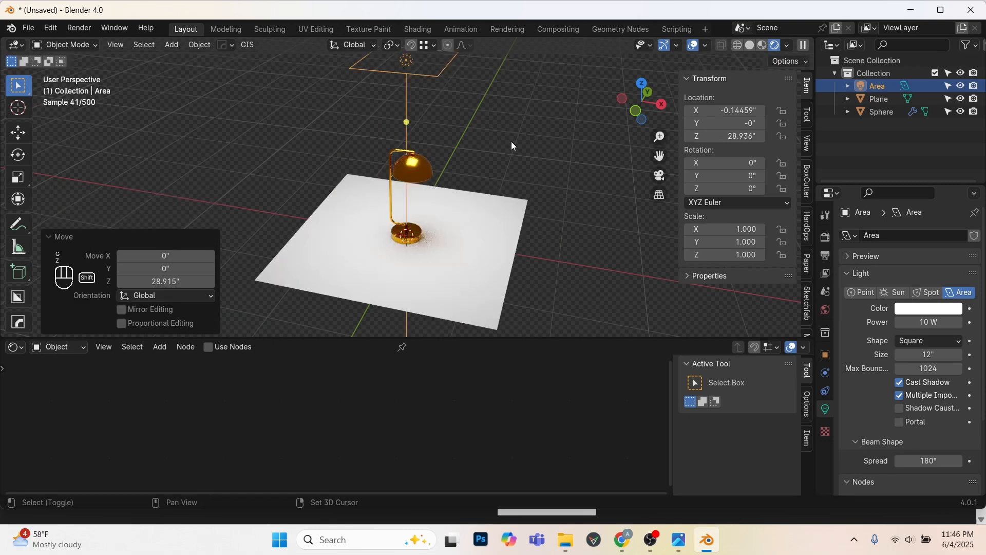
{"action": "key", "text": "s"}
{"action": "left_click", "coordinate": [574, 241], "text": "shift"}
{"action": "middle_click_drag", "start_coordinate": [549, 252], "coordinate": [498, 238]}
{"action": "left_click", "coordinate": [460, 307]}
{"action": "middle_click_drag", "start_coordinate": [417, 176], "coordinate": [450, 112], "text": "shift"}
{"action": "left_click", "coordinate": [405, 90]}
{"action": "middle_click_drag", "start_coordinate": [405, 91], "coordinate": [518, 242], "text": "shift"}
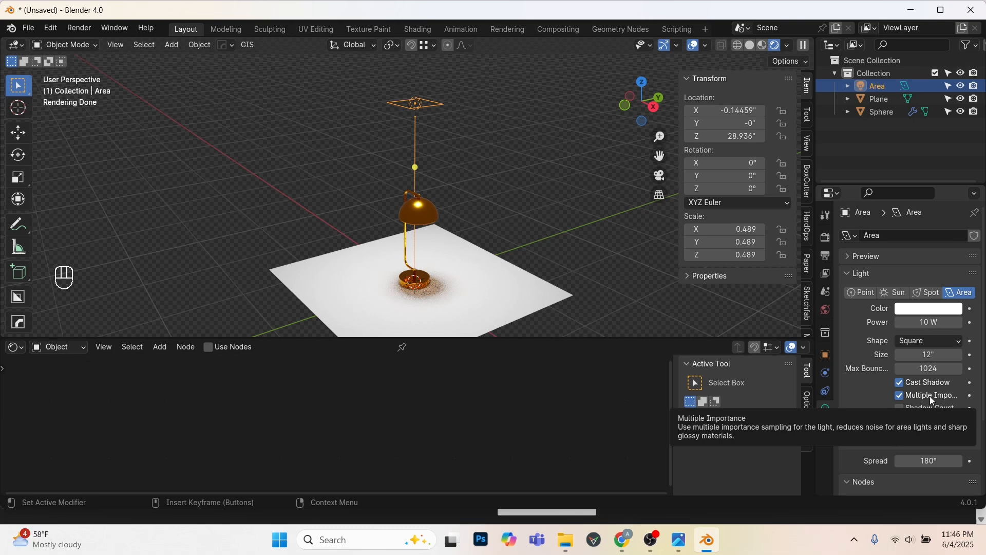
Extrude the ground plane's edge beside the lamp upward along Z into a wall about 30.6" high.
{"action": "left_click", "coordinate": [491, 258]}
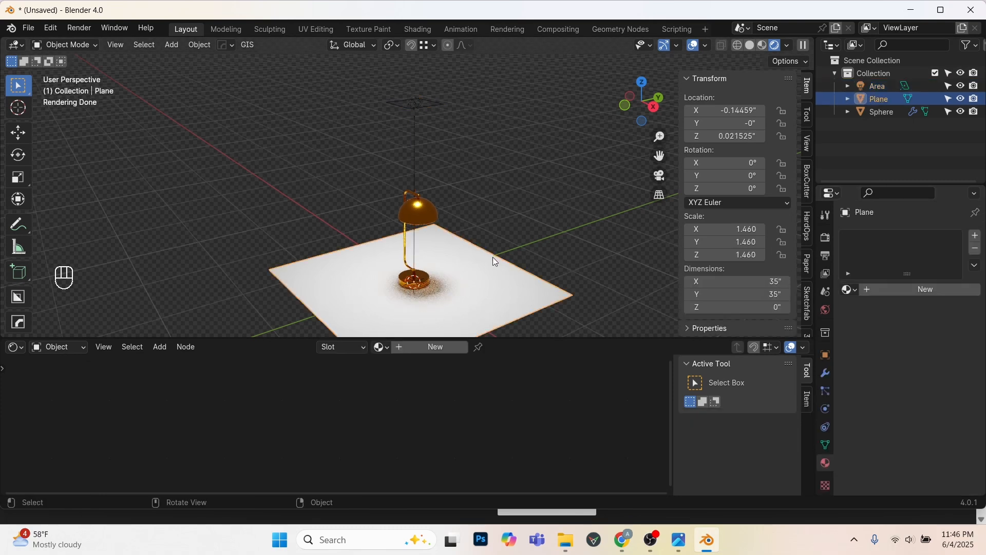
{"action": "middle_click_drag", "start_coordinate": [542, 266], "coordinate": [497, 281], "text": "shift"}
{"action": "key", "text": "Tab"}
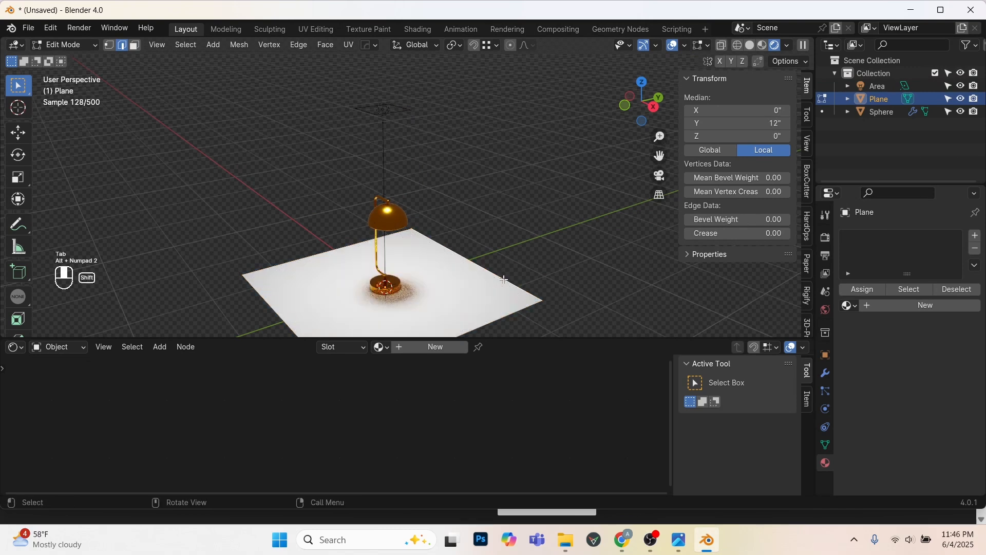
{"action": "key", "text": "e"}
{"action": "key", "text": "z"}
{"action": "left_click", "coordinate": [492, 175]}
Separate the upright wall face from the ground plane into its own object.
{"action": "key", "text": "3"}
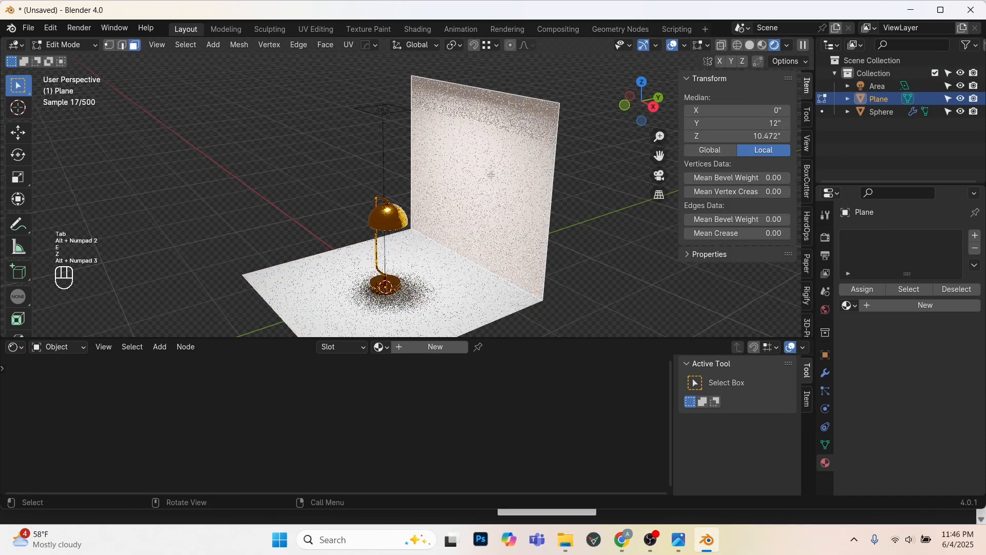
{"action": "key", "text": "p"}
{"action": "left_click", "coordinate": [492, 177]}
{"action": "key", "text": "Tab"}
Create a material named MIRROR on the wall and set its Metallic to 1.000 and Roughness to 0.000.
{"action": "left_click", "coordinate": [476, 242]}
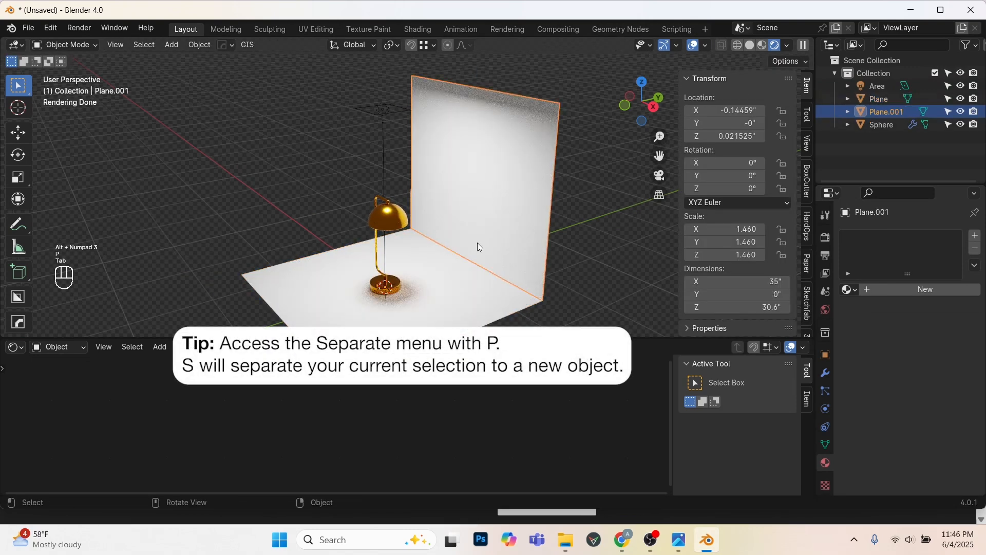
{"action": "left_click", "coordinate": [889, 290]}
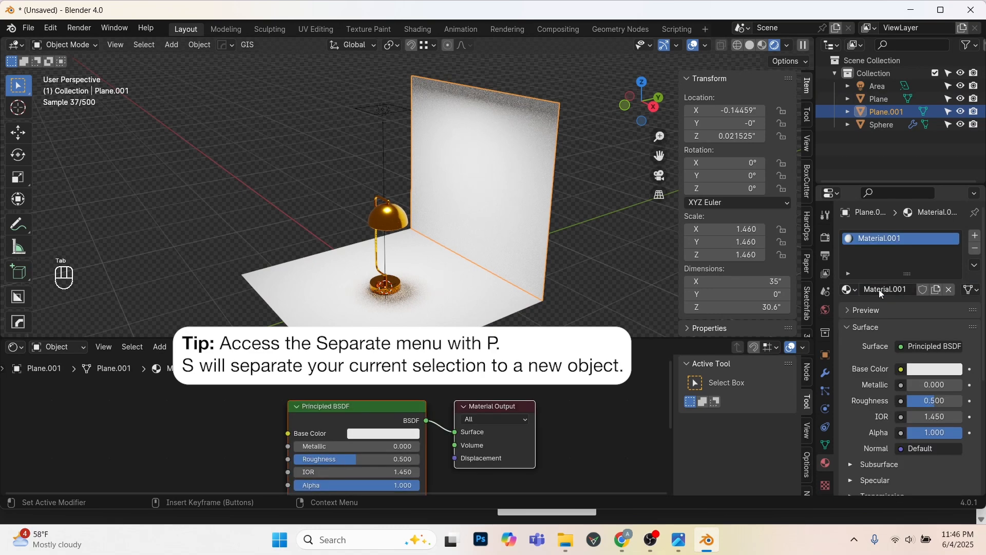
{"action": "left_click", "coordinate": [879, 289]}
{"action": "type", "text": "MIRROR"}
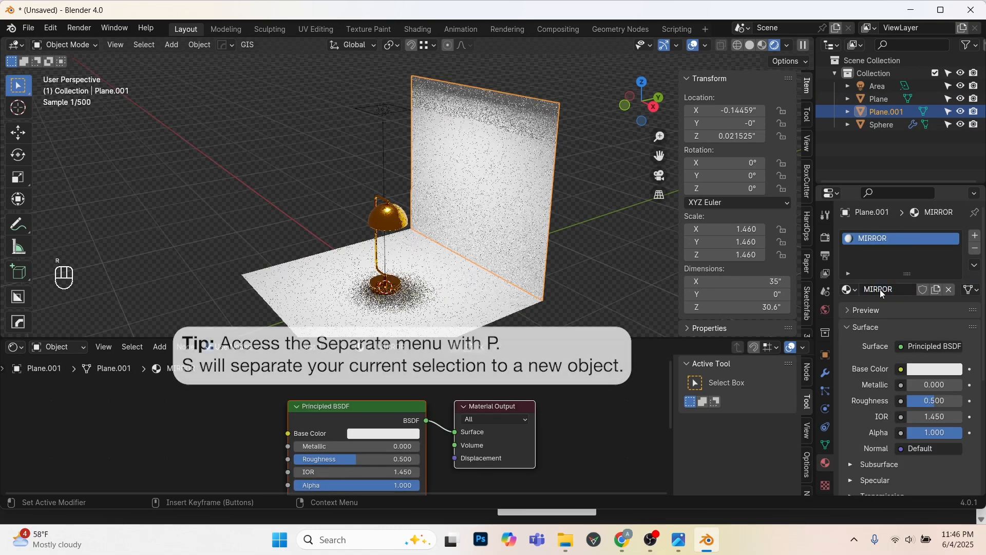
{"action": "key", "text": "Return"}
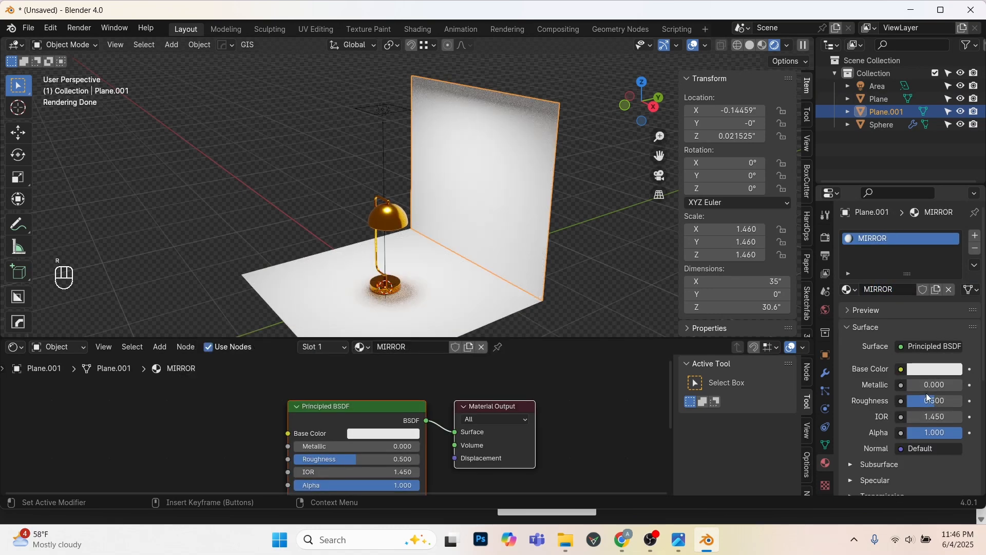
{"action": "left_click_drag", "start_coordinate": [919, 384], "coordinate": [909, 402]}
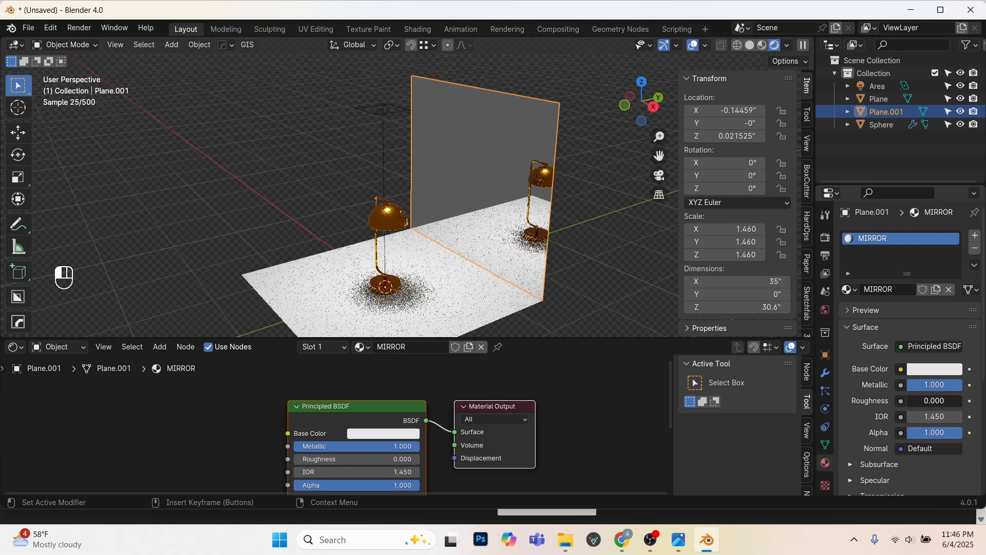
Try several sizes for the area light while viewing its reflection in the mirror, settling on a scale of about 0.725.
{"action": "middle_click_drag", "start_coordinate": [469, 282], "coordinate": [399, 94]}
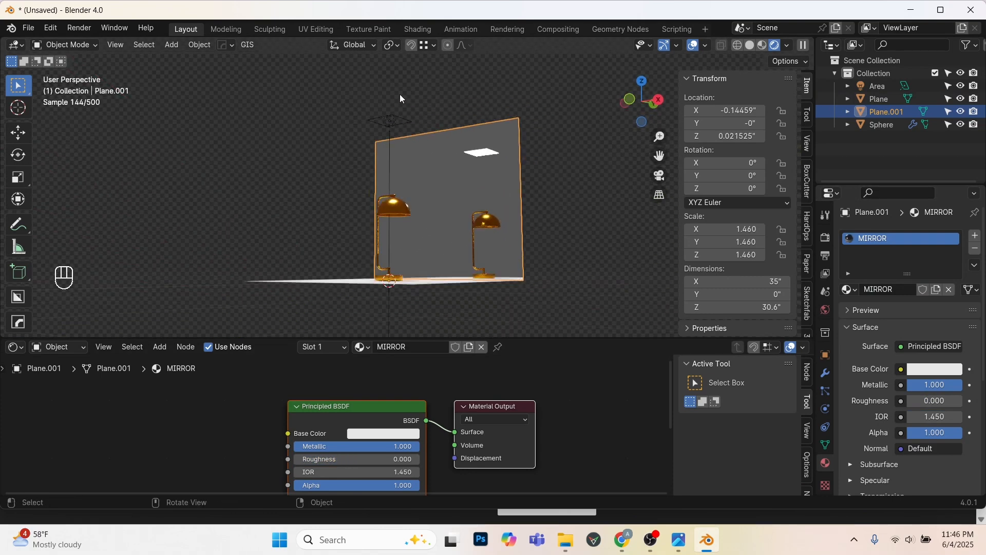
{"action": "left_click", "coordinate": [398, 108]}
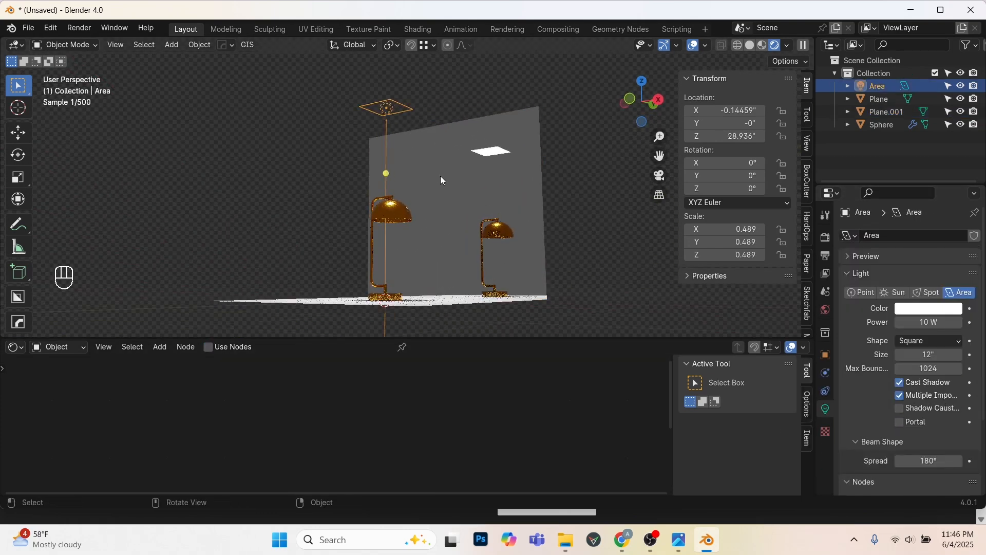
{"action": "scroll", "coordinate": [439, 176], "scroll_direction": "up", "scroll_amount": 4}
{"action": "key", "text": "s"}
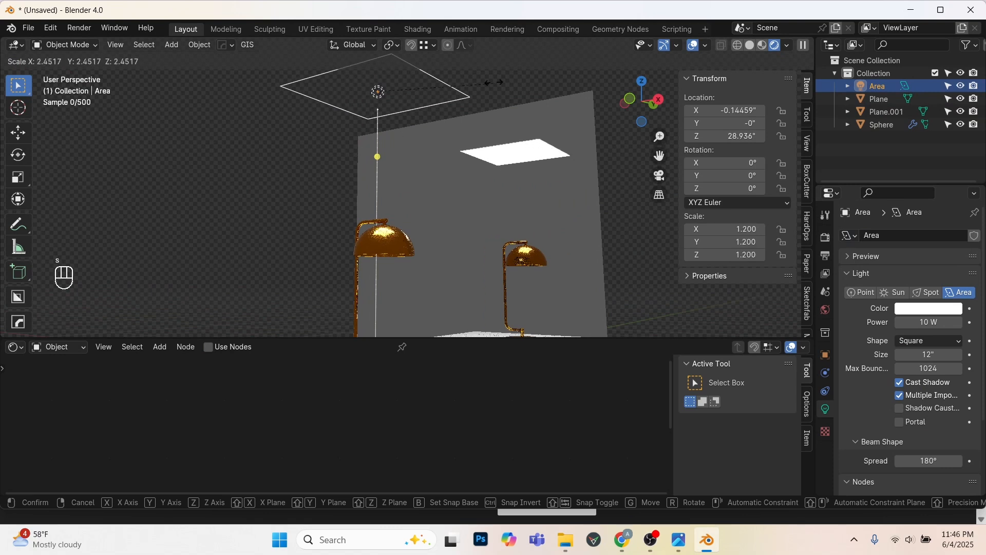
{"action": "left_click", "coordinate": [471, 93]}
{"action": "key", "text": "s"}
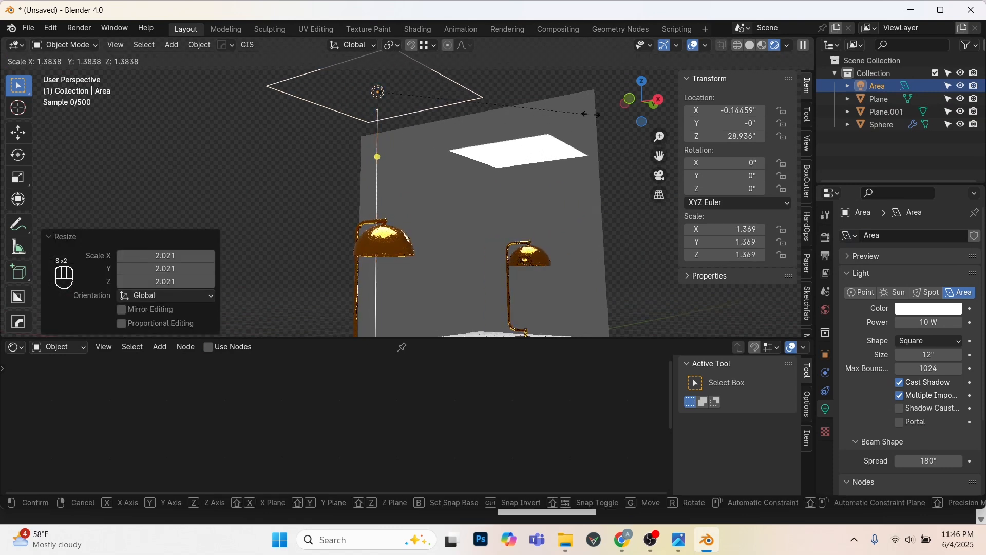
{"action": "left_click", "coordinate": [546, 204]}
{"action": "key", "text": "s"}
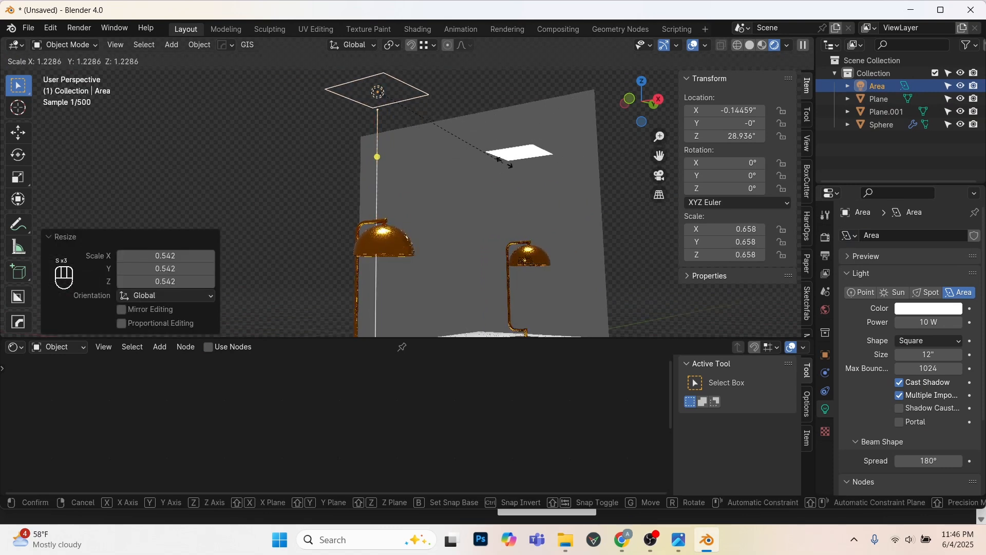
{"action": "left_click", "coordinate": [575, 232], "text": "shift"}
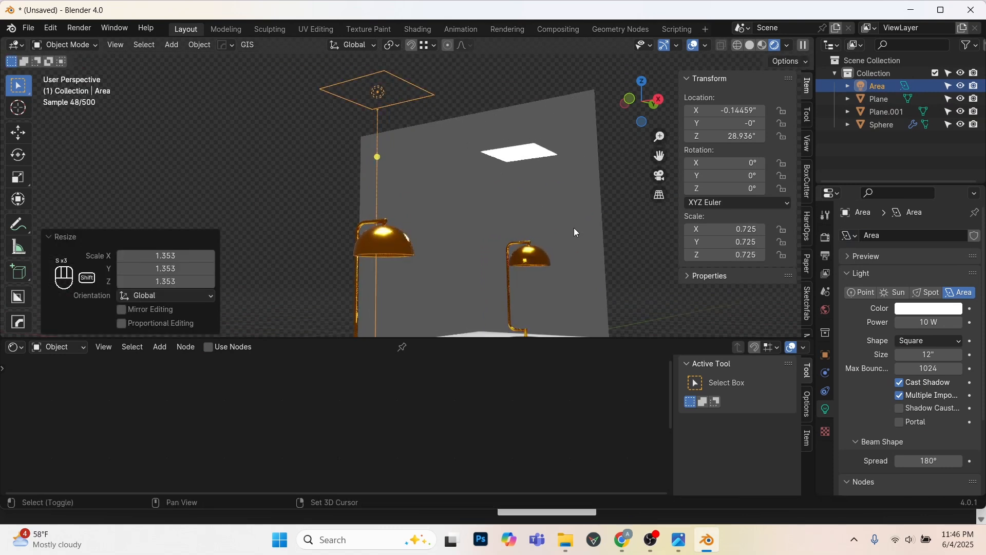
Disable Multiple Importance on the area light and set its power to 2.5 W.
{"action": "left_click", "coordinate": [916, 401]}
{"action": "middle_click_drag", "start_coordinate": [506, 174], "coordinate": [464, 237]}
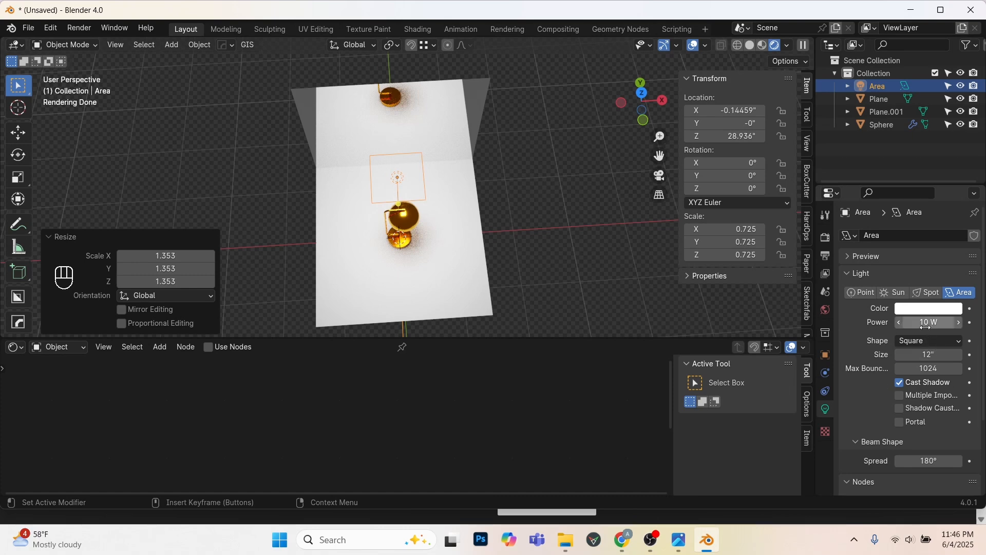
{"action": "key", "text": "Return"}
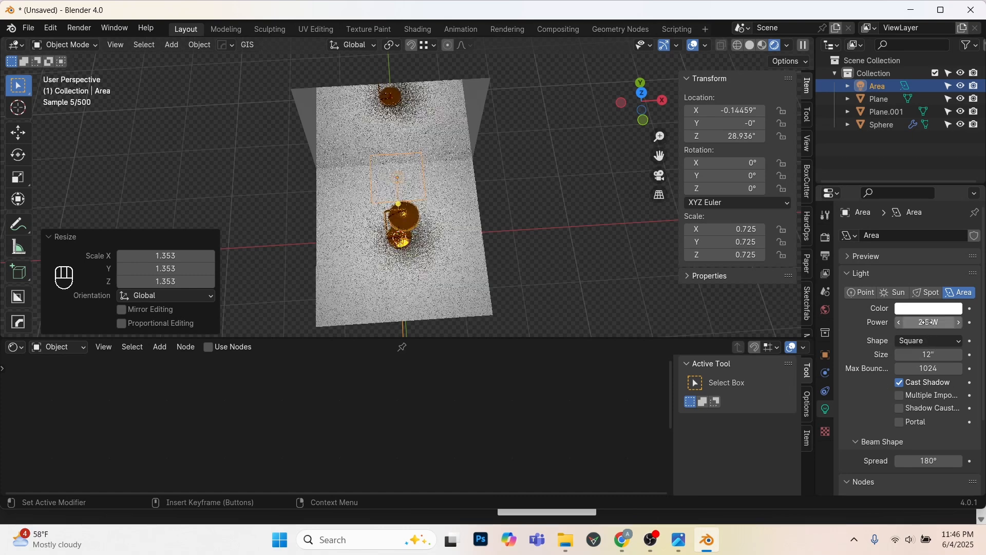
Remove the MIRROR material slot from the wall and join the wall with the ground plane into one object.
{"action": "middle_click_drag", "start_coordinate": [536, 164], "coordinate": [409, 226]}
{"action": "scroll", "coordinate": [411, 219], "scroll_direction": "down", "scroll_amount": 2}
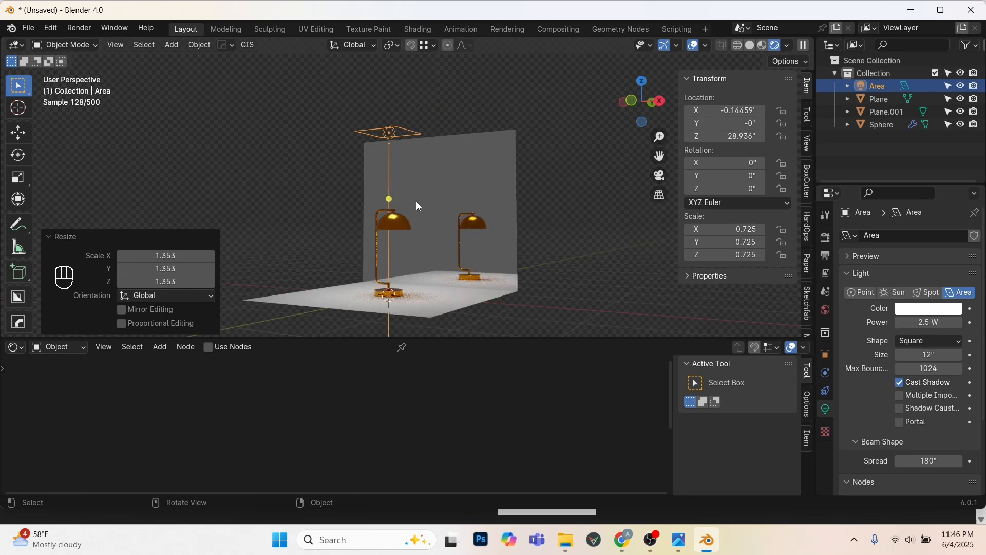
{"action": "left_click", "coordinate": [485, 220]}
{"action": "left_click", "coordinate": [975, 249]}
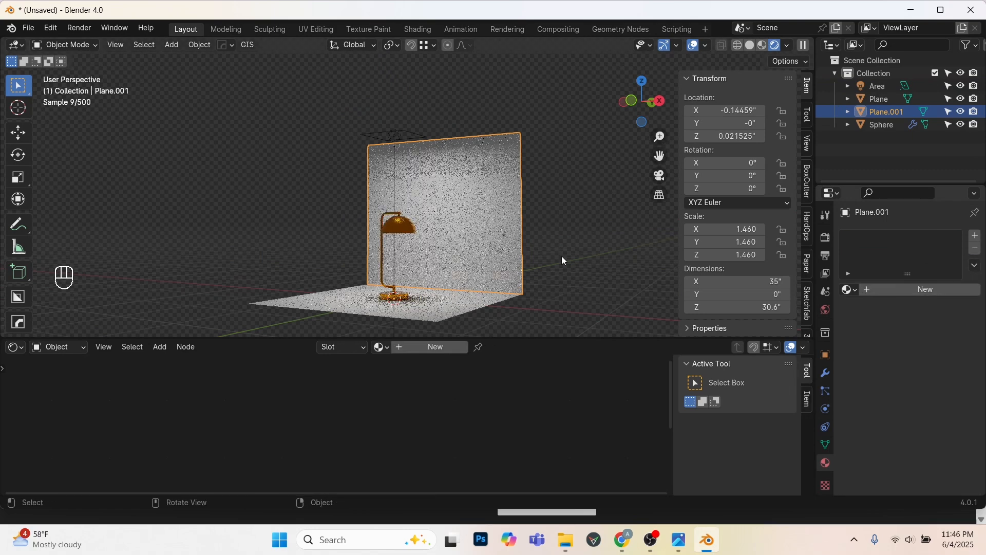
{"action": "left_click", "coordinate": [485, 297], "text": "shift"}
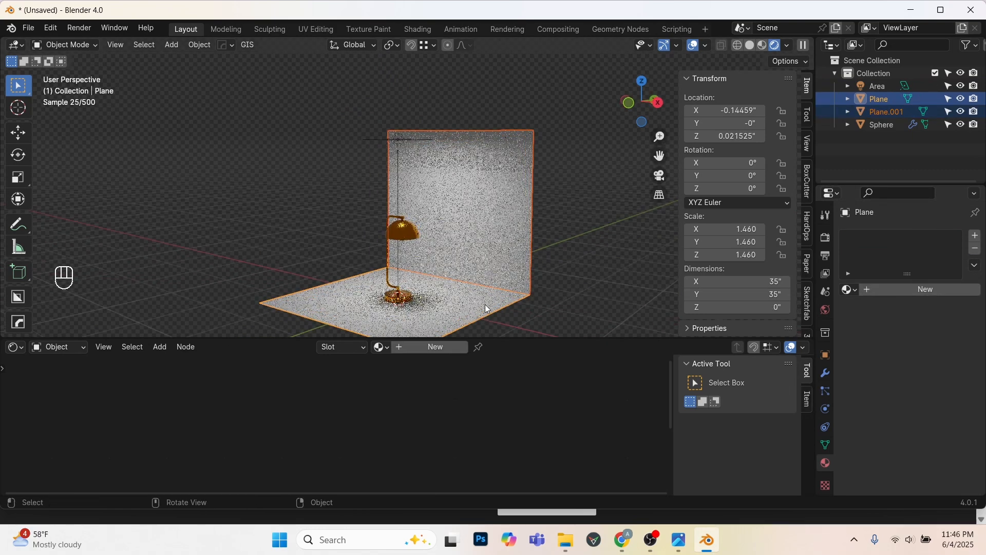
{"action": "middle_click_drag", "start_coordinate": [504, 297], "coordinate": [508, 245]}
{"action": "key", "text": "ctrl+j"}
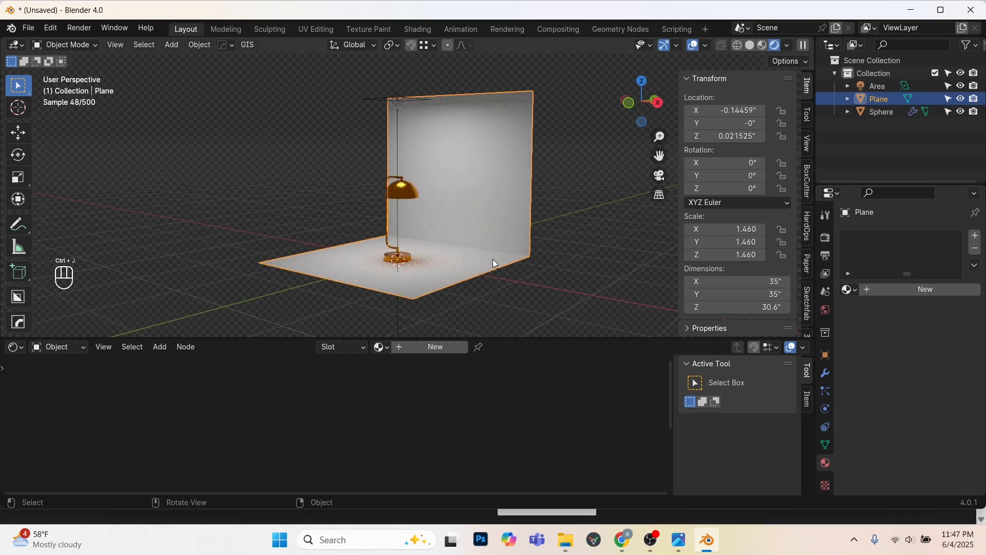
Merge the overlapping vertices of the joined wall and ground mesh by distance.
{"action": "key", "text": "Tab"}
{"action": "key", "text": "a"}
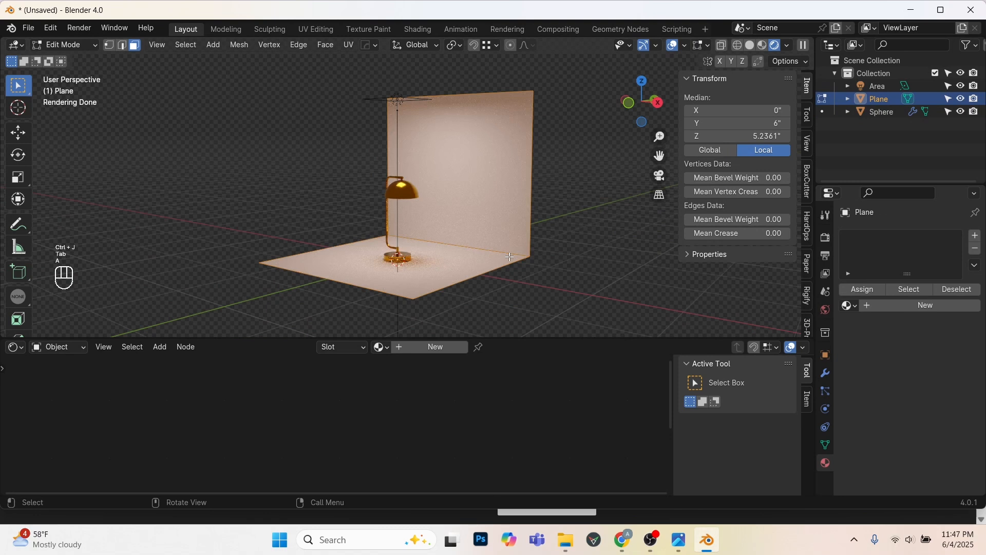
{"action": "key", "text": "alt+m"}
{"action": "left_click", "coordinate": [478, 254]}
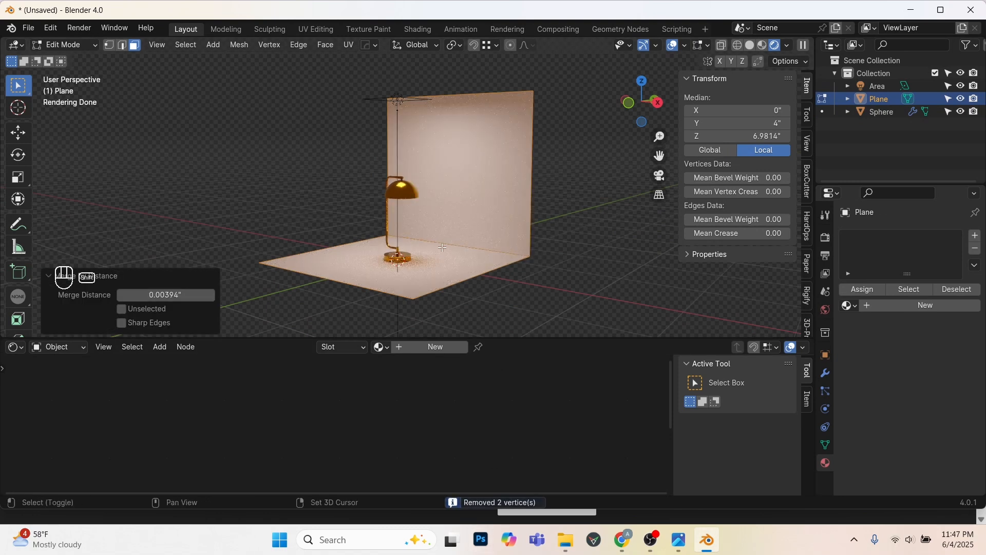
Bevel the edge between the wall and the ground into a smooth curve with 9 segments, about 8.5" wide.
{"action": "key", "text": "2"}
{"action": "left_click", "coordinate": [526, 256], "text": "alt"}
{"action": "key", "text": "ctrl+b"}
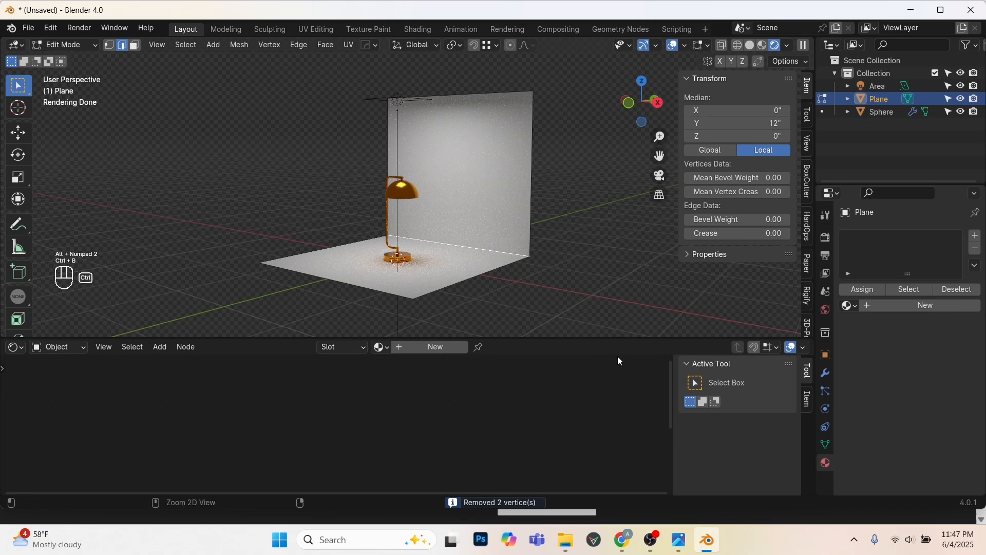
{"action": "key", "text": "ctrl+b"}
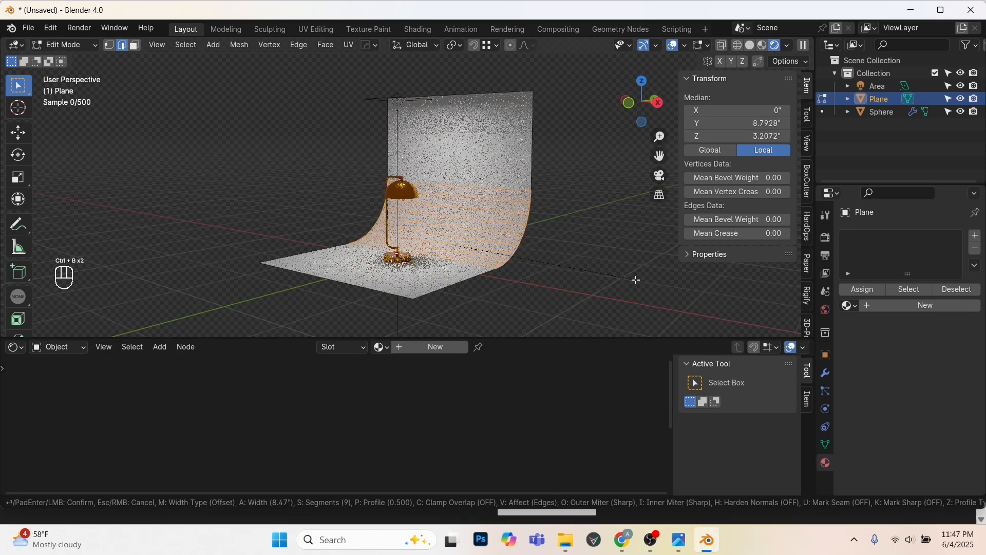
{"action": "left_click", "coordinate": [635, 255]}
{"action": "key", "text": "Tab"}
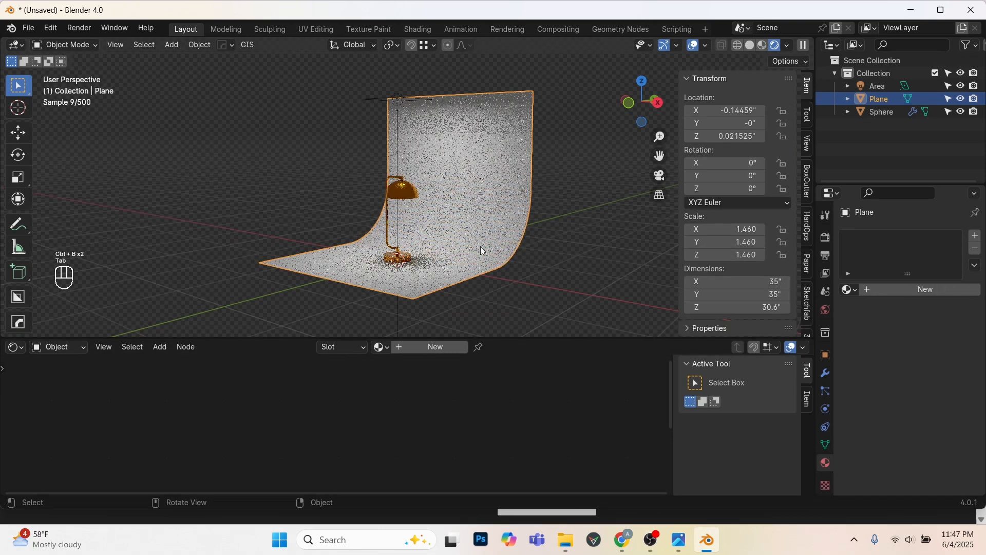
Widen the curved backdrop along X by a factor of about 1.93.
{"action": "key", "text": "s"}
{"action": "key", "text": "x"}
{"action": "left_click", "coordinate": [676, 252]}
{"action": "middle_click_drag", "start_coordinate": [487, 261], "coordinate": [512, 263]}
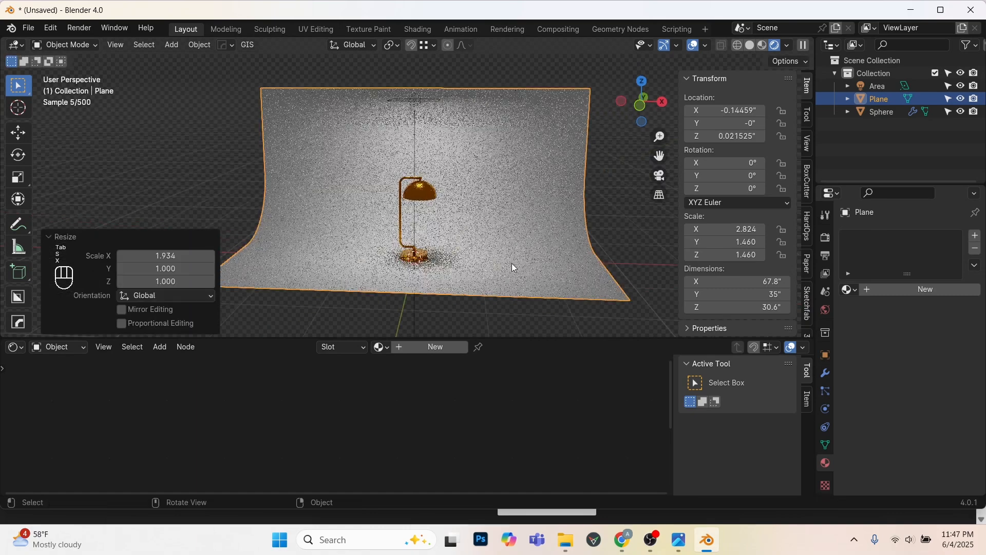
Move the area light horizontally in top view by about -7.7" in X and -9.2" in Y.
{"action": "left_click", "coordinate": [425, 108]}
{"action": "key", "text": "KP_7"}
{"action": "mouse_move", "coordinate": [460, 220]}
{"action": "middle_mouse_down", "text": "shift"}
{"action": "mouse_move", "coordinate": [468, 231]}
{"action": "mouse_move", "coordinate": [477, 215]}
{"action": "middle_mouse_up", "text": "shift"}
{"action": "key", "text": "KP_7"}
{"action": "key", "text": "g"}
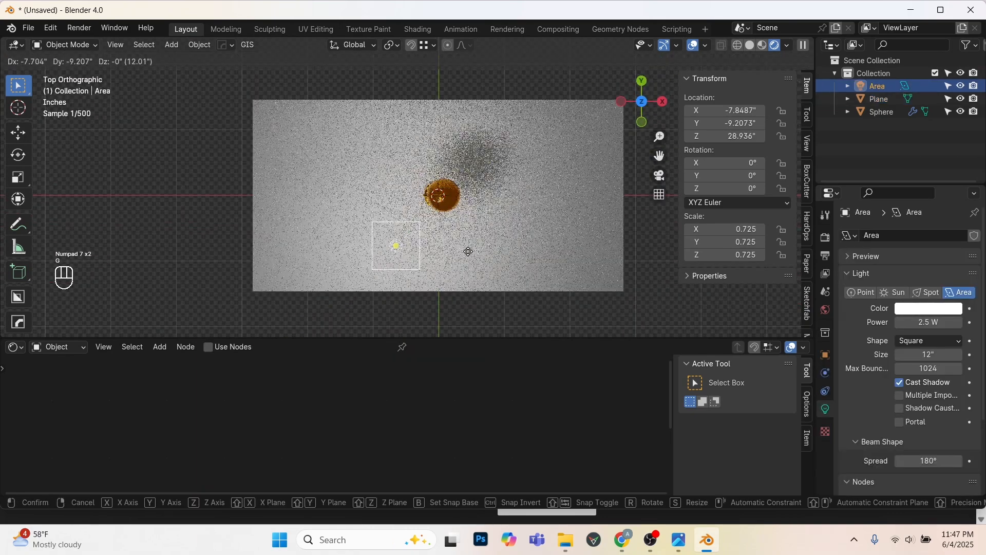
{"action": "left_click", "coordinate": [467, 248]}
Aim the area light at the lamp by rotating it about 17° around X and -24° around Z.
{"action": "middle_click_drag", "start_coordinate": [477, 257], "coordinate": [434, 182]}
{"action": "key", "text": "r"}
{"action": "key", "text": "x"}
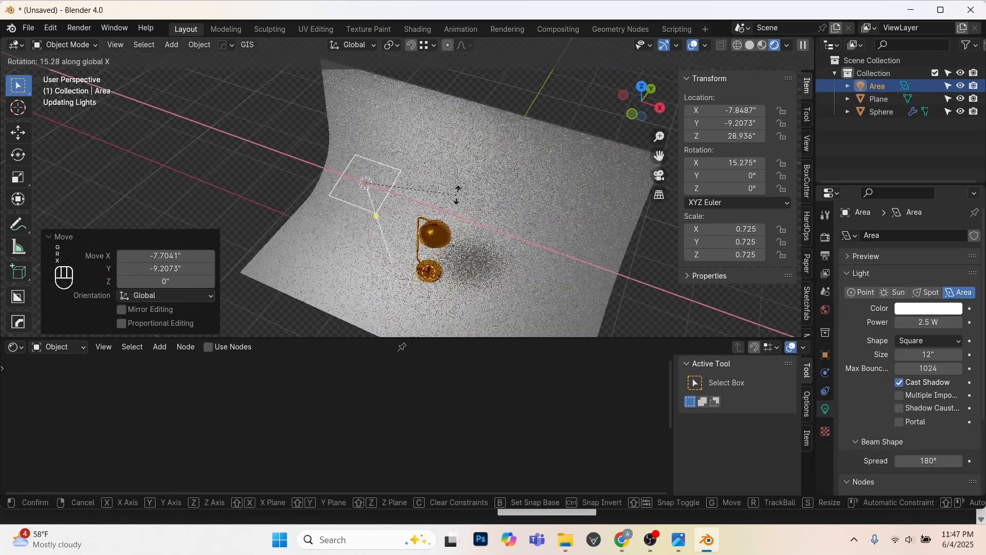
{"action": "left_click", "coordinate": [437, 241]}
{"action": "key", "text": "r"}
{"action": "key", "text": "z"}
{"action": "left_click", "coordinate": [456, 174]}
Add a camera to the scene from the front view.
{"action": "key", "text": "KP_1"}
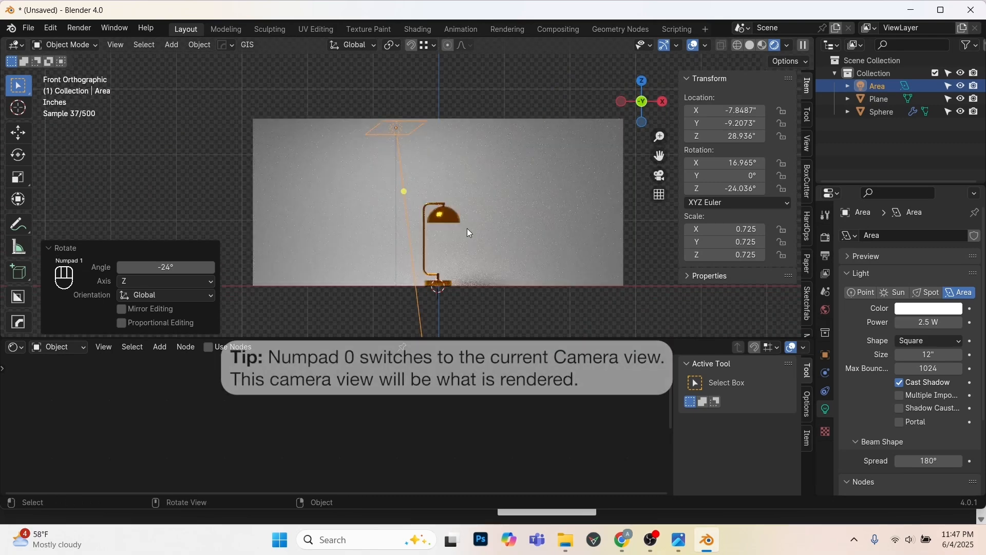
{"action": "key", "text": "KP_0"}
{"action": "middle_click_drag", "start_coordinate": [467, 228], "coordinate": [464, 235], "text": "shift"}
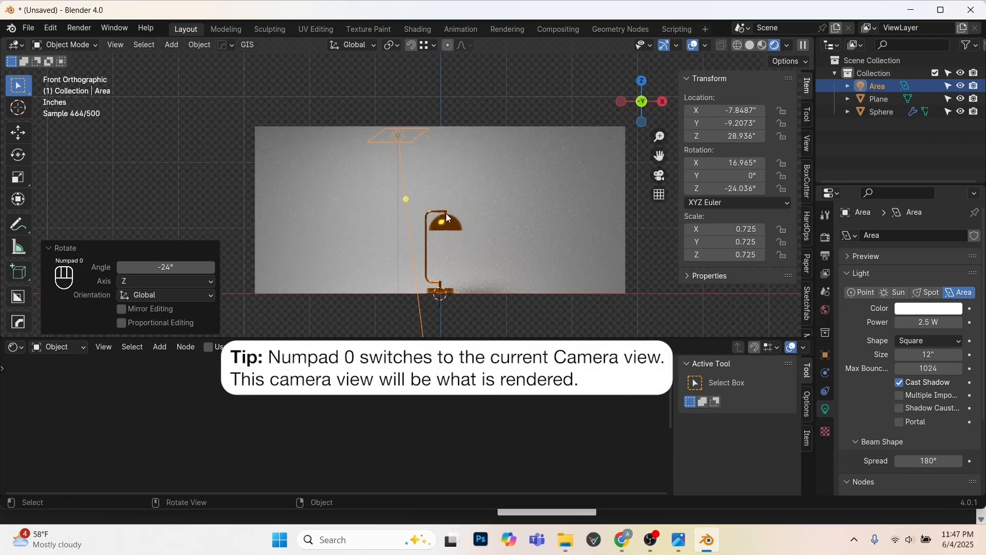
{"action": "scroll", "coordinate": [455, 229], "scroll_direction": "up", "scroll_amount": 2}
{"action": "scroll", "coordinate": [449, 208], "scroll_direction": "down", "scroll_amount": 1}
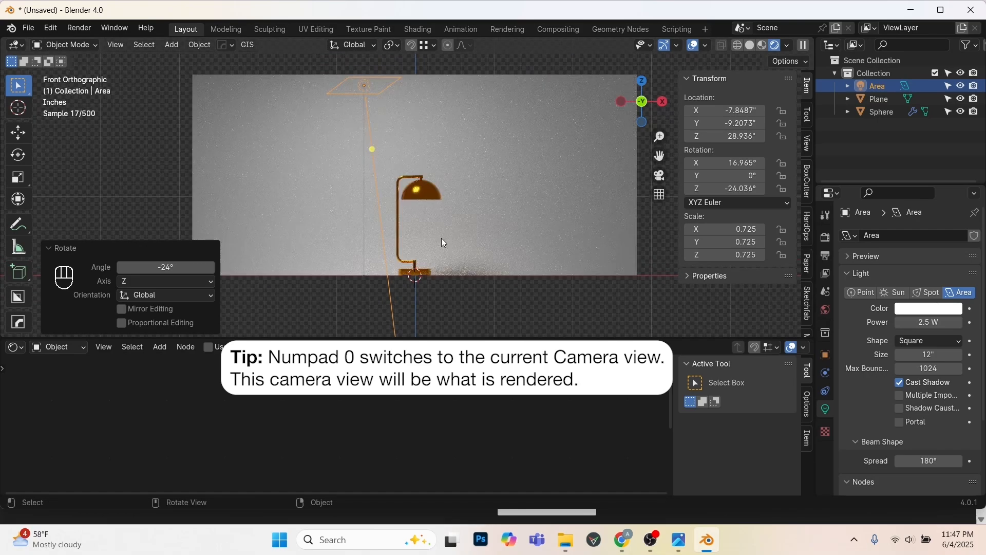
{"action": "key", "text": "shift+a"}
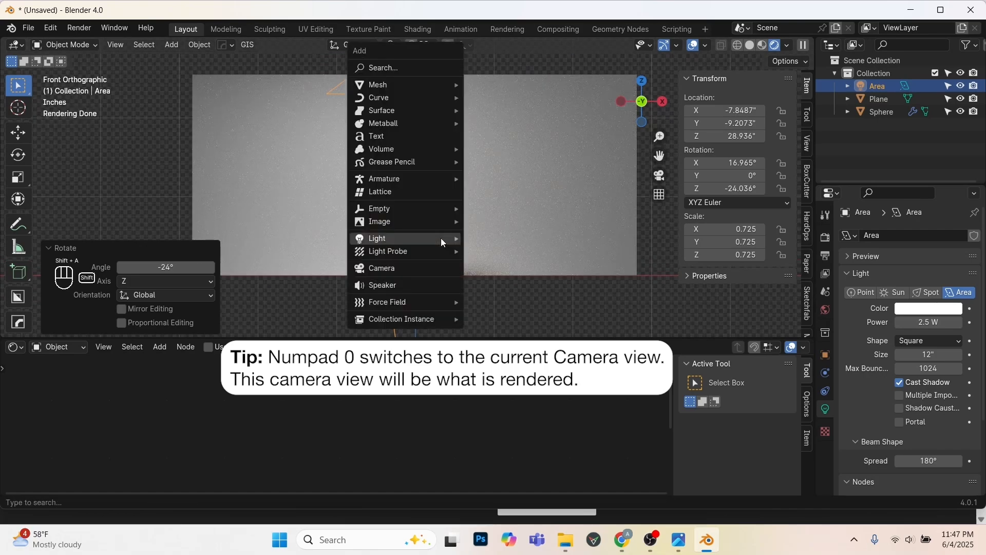
{"action": "left_click", "coordinate": [412, 268]}
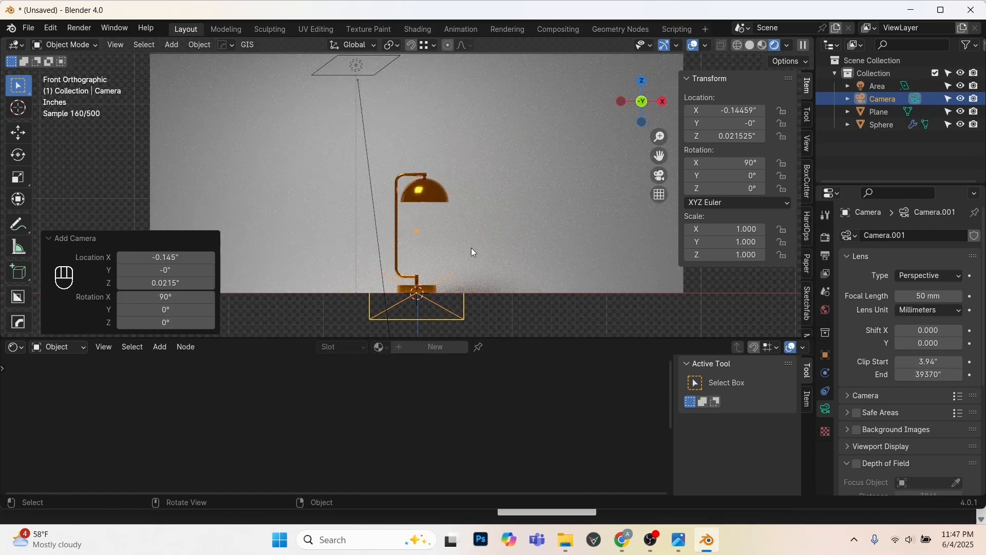
{"action": "middle_click_drag", "start_coordinate": [470, 249], "coordinate": [448, 236]}
{"action": "key", "text": "g"}
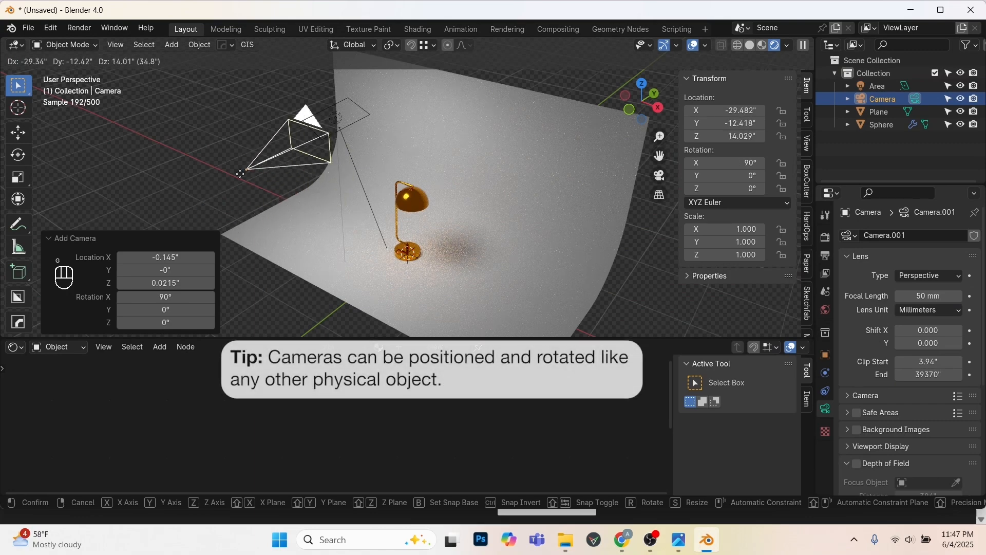
{"action": "right_click", "coordinate": [474, 316]}
{"action": "key", "text": "r"}
{"action": "key", "text": "z"}
{"action": "right_click", "coordinate": [470, 248]}
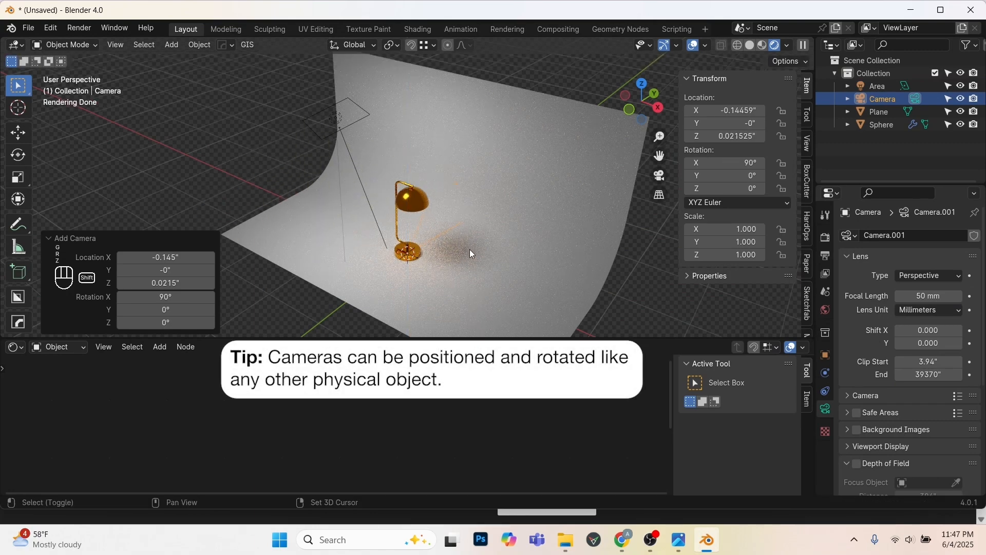
Move the camera about -42.89" along Y, out in front of the lamp.
{"action": "middle_click_drag", "start_coordinate": [470, 249], "coordinate": [509, 217]}
{"action": "key", "text": "g"}
{"action": "key", "text": "y"}
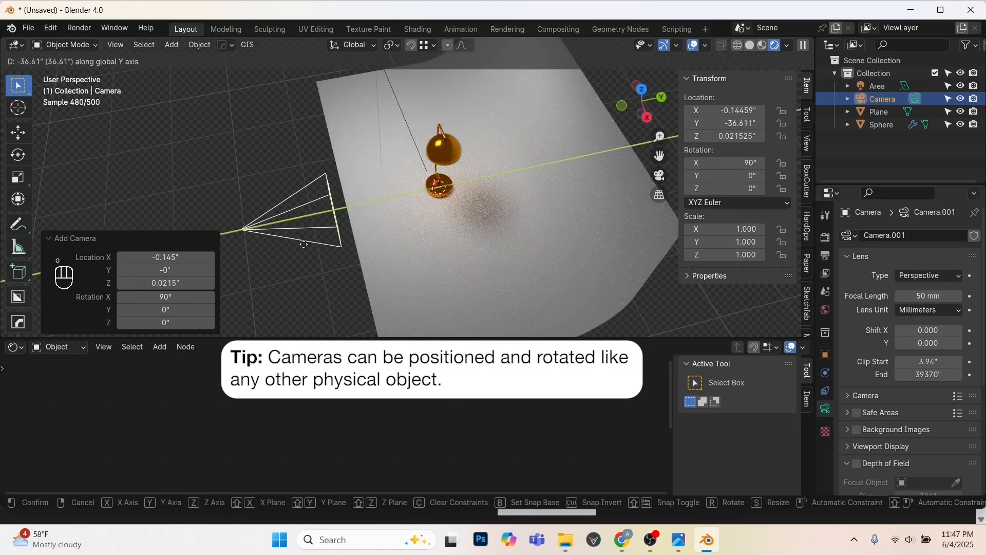
{"action": "left_click", "coordinate": [270, 250]}
Raise the camera about 7.23" along Z in camera view so the frame contains the whole lamp.
{"action": "key", "text": "KP_0"}
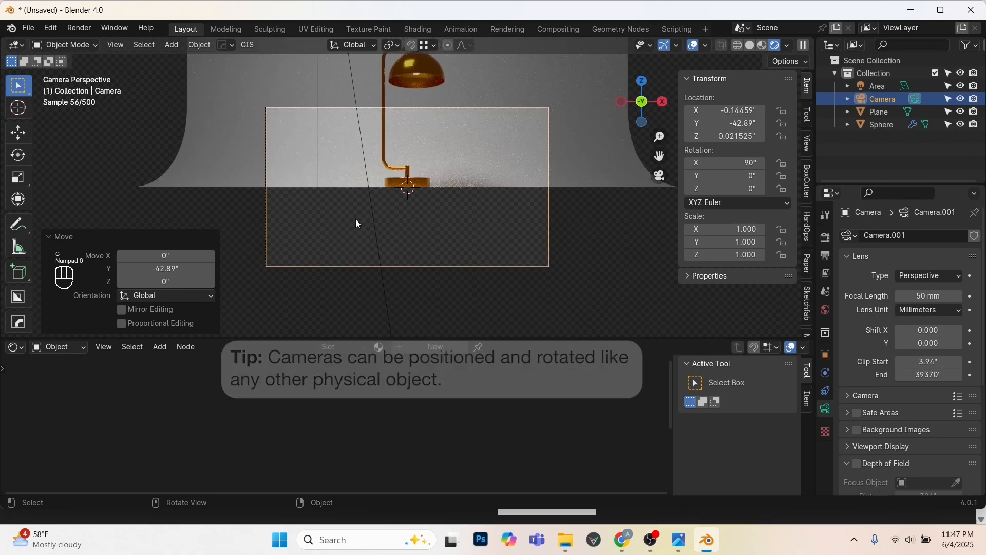
{"action": "middle_click_drag", "start_coordinate": [454, 277], "coordinate": [451, 224], "text": "shift"}
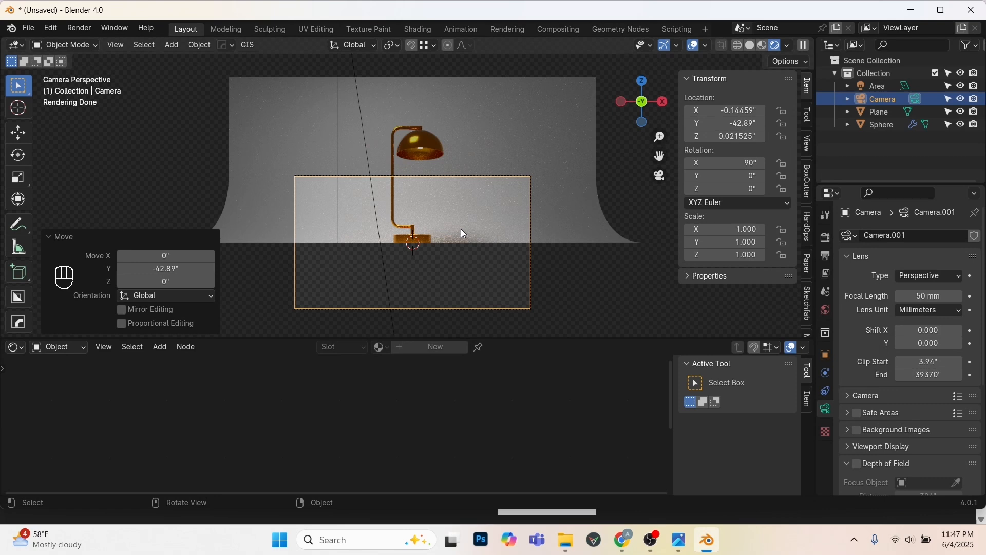
{"action": "key", "text": "g"}
{"action": "key", "text": "z"}
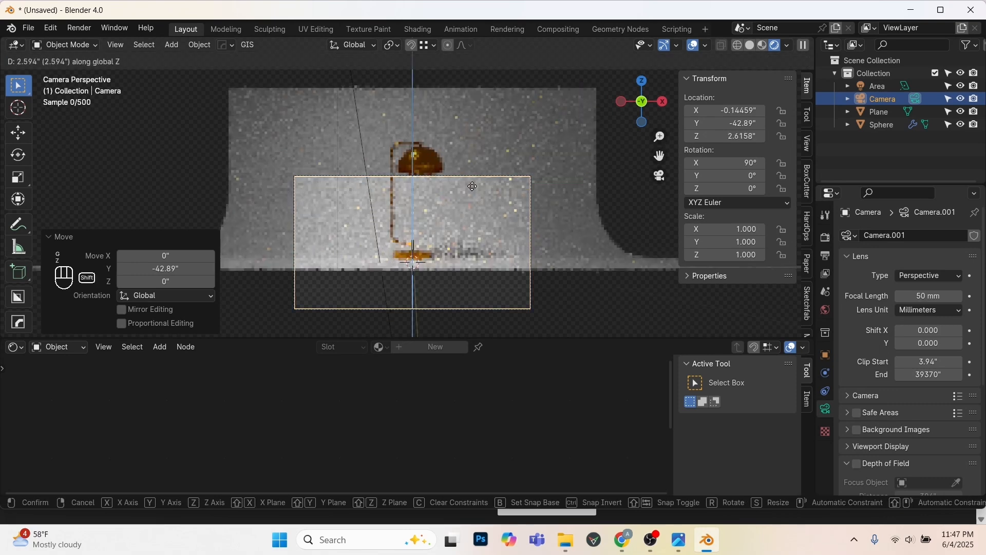
{"action": "left_click", "coordinate": [479, 131]}
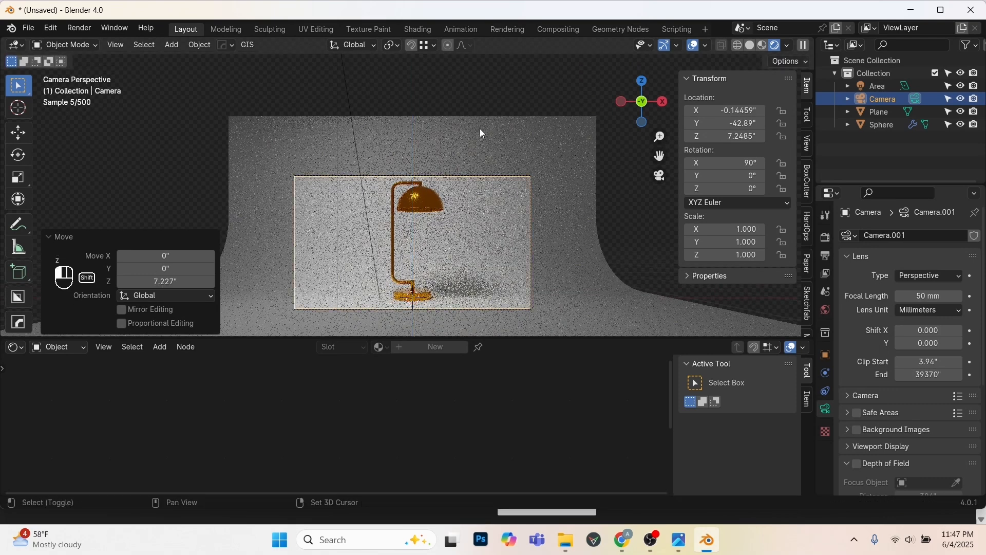
Pull the camera back about 4.08" along Y and hide the viewport's toolbar and overlays.
{"action": "key", "text": "t"}
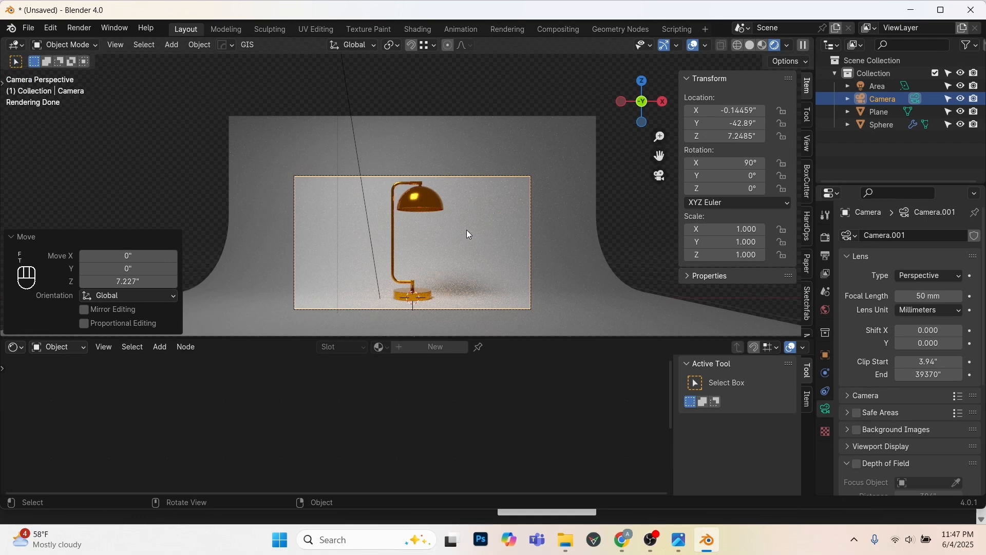
{"action": "key", "text": "g"}
{"action": "key", "text": "y"}
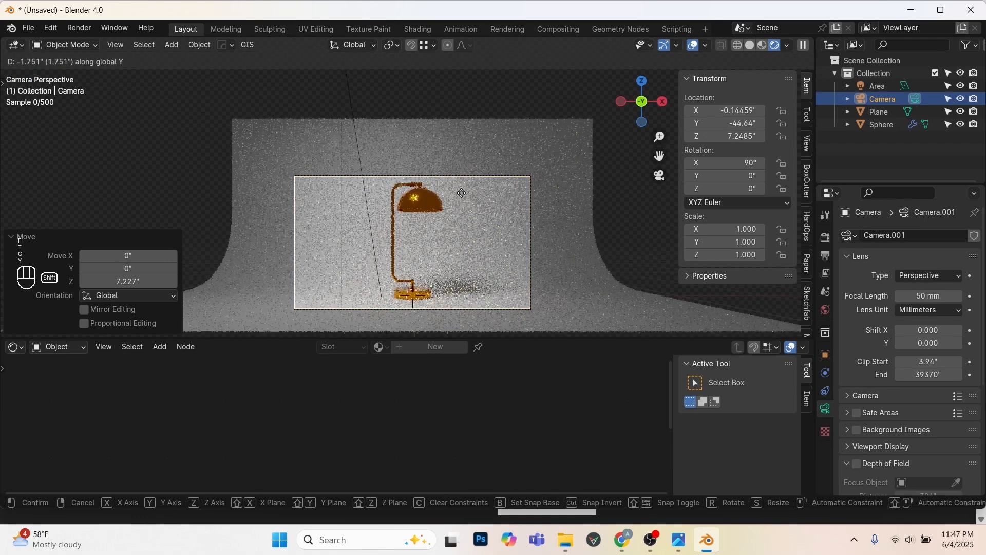
{"action": "left_click", "coordinate": [458, 193]}
{"action": "scroll", "coordinate": [486, 238], "scroll_direction": "up", "scroll_amount": 2}
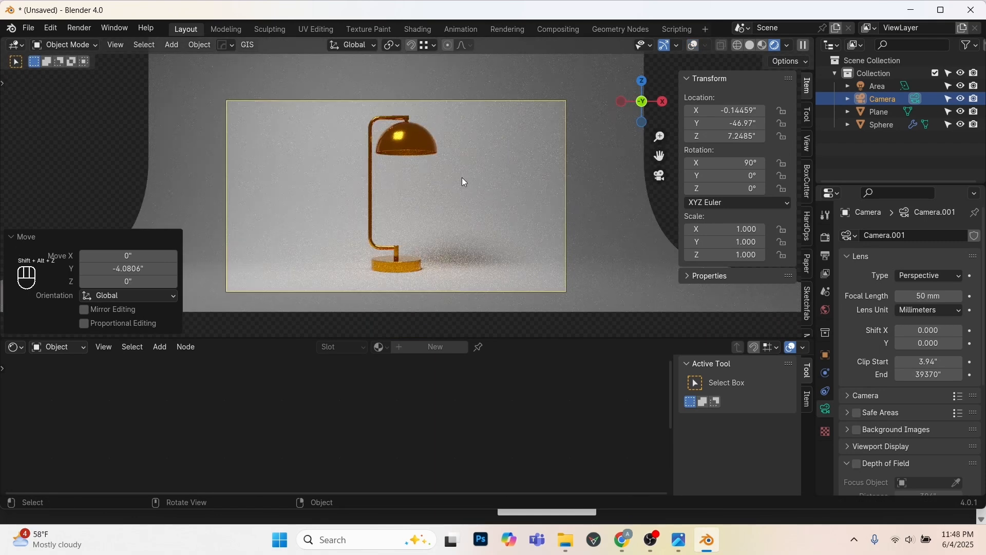
Change the base color of the lamp's BRASS material to a paler, less saturated yellow gold.
{"action": "left_click", "coordinate": [424, 157]}
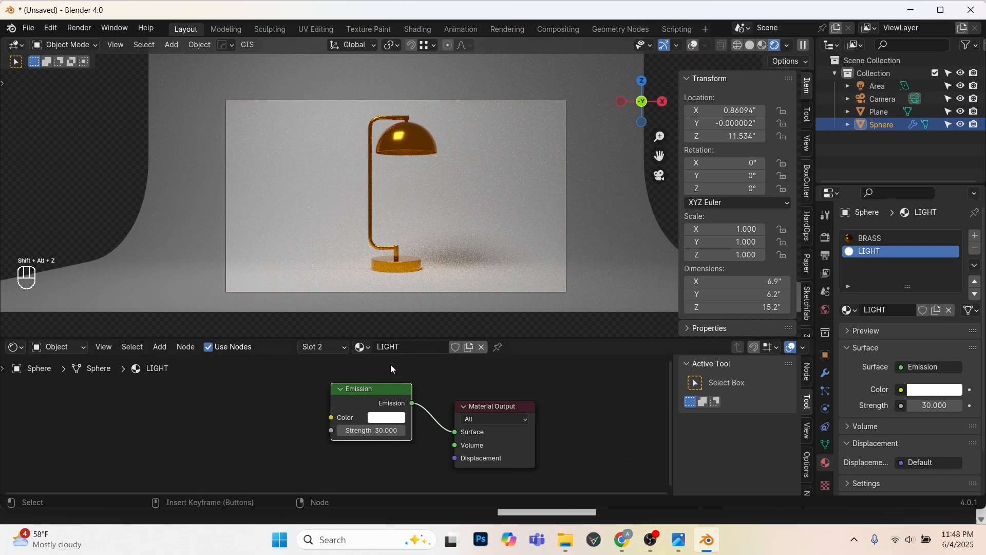
{"action": "left_click", "coordinate": [872, 238]}
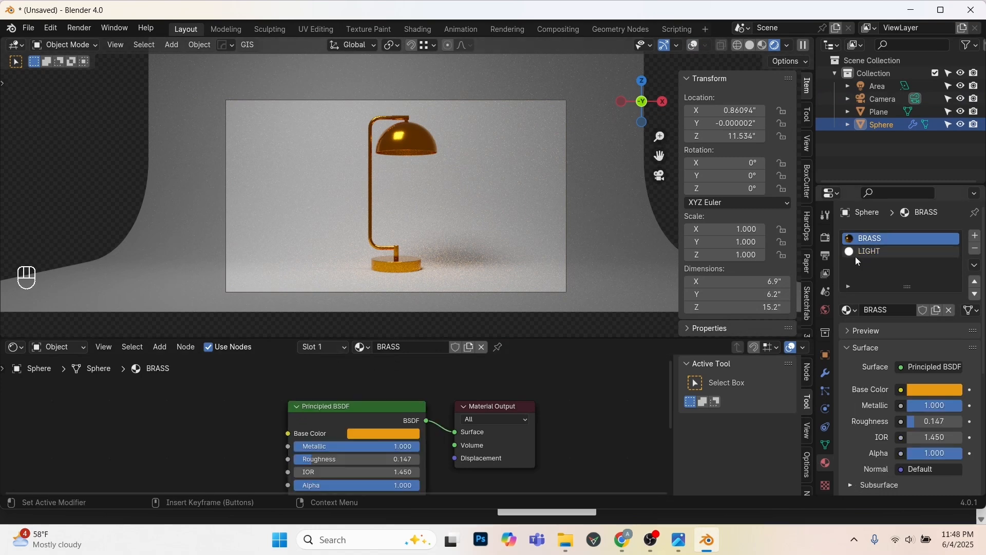
{"action": "left_click", "coordinate": [394, 432]}
{"action": "left_click_drag", "start_coordinate": [376, 331], "coordinate": [371, 328]}
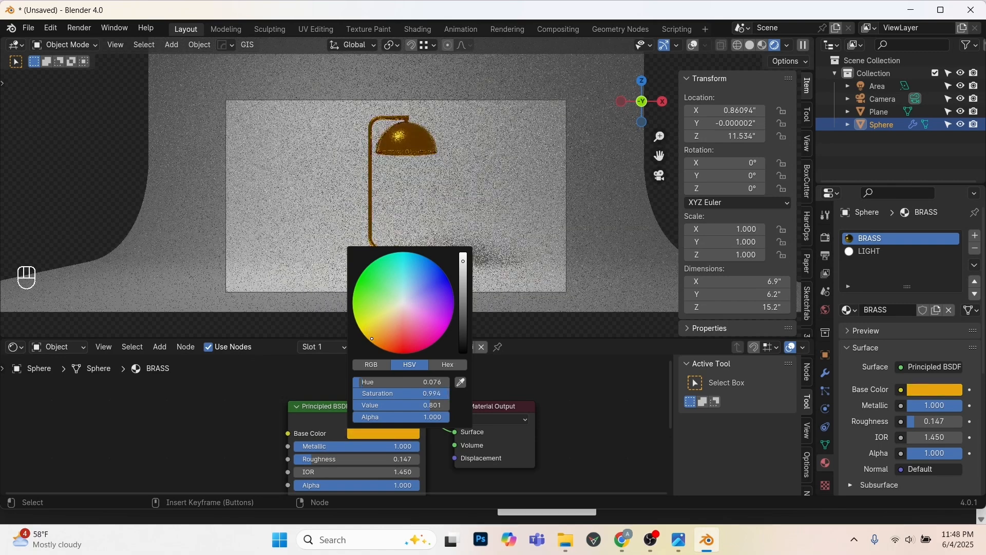
{"action": "middle_click_drag", "start_coordinate": [511, 248], "coordinate": [505, 239]}
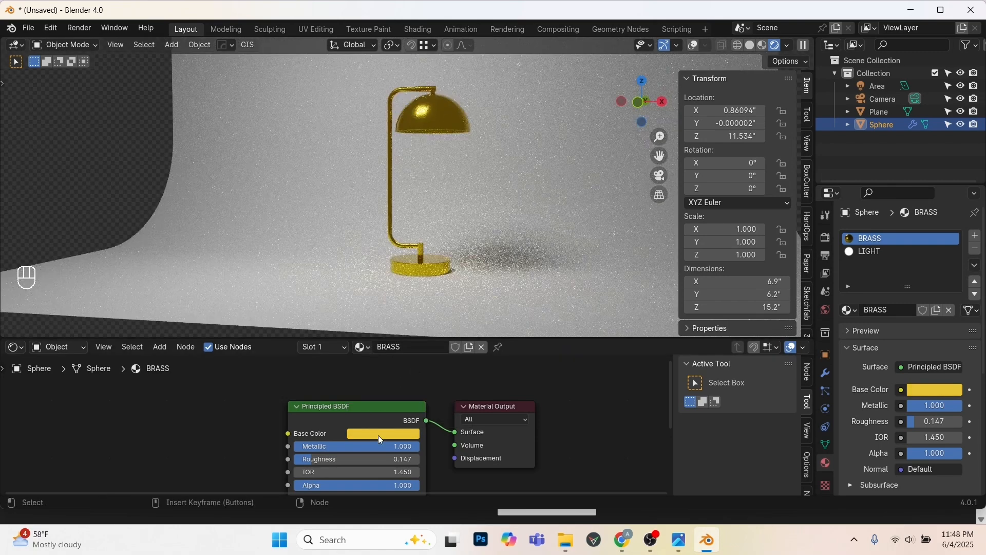
{"action": "left_click", "coordinate": [378, 436]}
{"action": "left_click_drag", "start_coordinate": [374, 330], "coordinate": [386, 320]}
Show the viewport overlays again and switch the shader editor to the World shader.
{"action": "key", "text": "shift+alt+z"}
{"action": "left_click", "coordinate": [55, 348]}
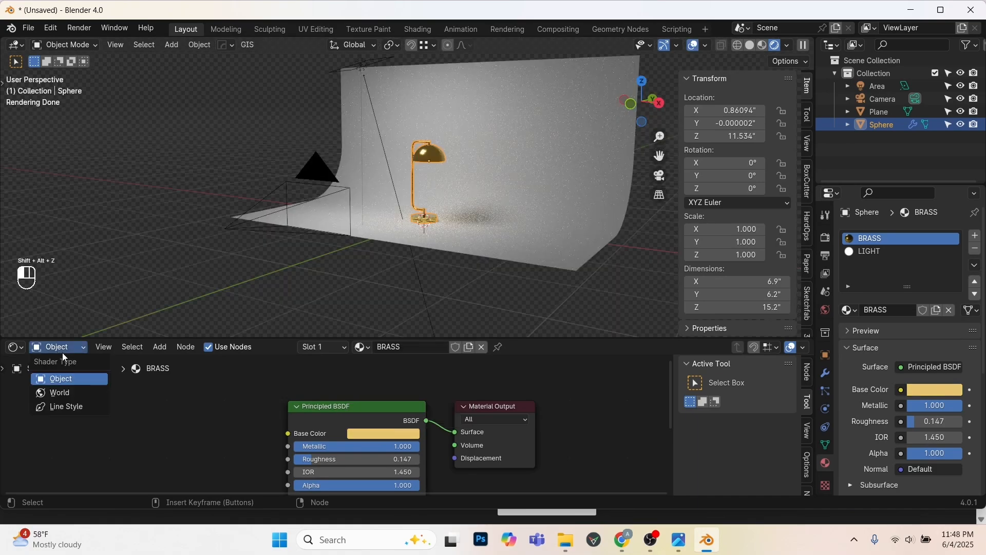
{"action": "left_click", "coordinate": [74, 392]}
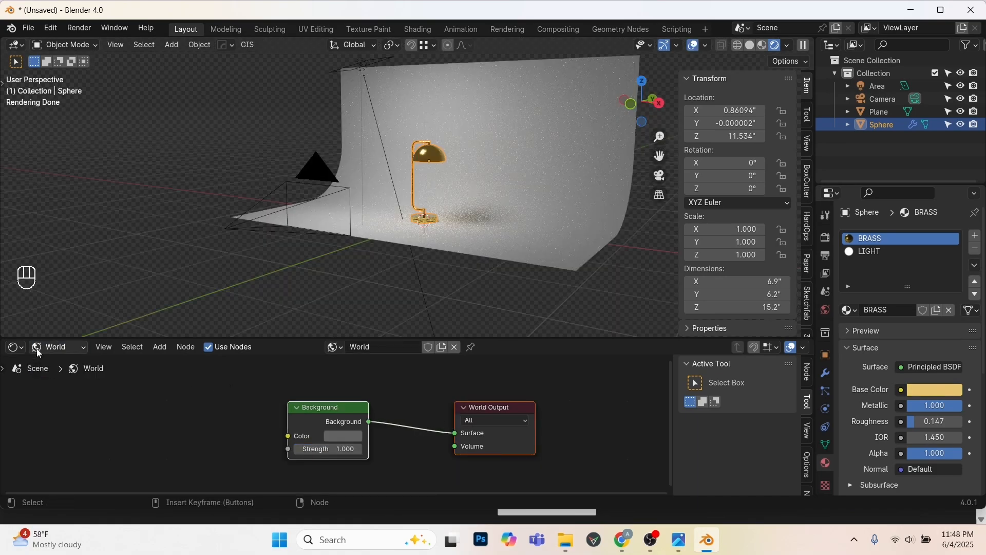
Add an Environment Texture node to the World shader and feed its color into the Background node.
{"action": "left_click", "coordinate": [63, 346]}
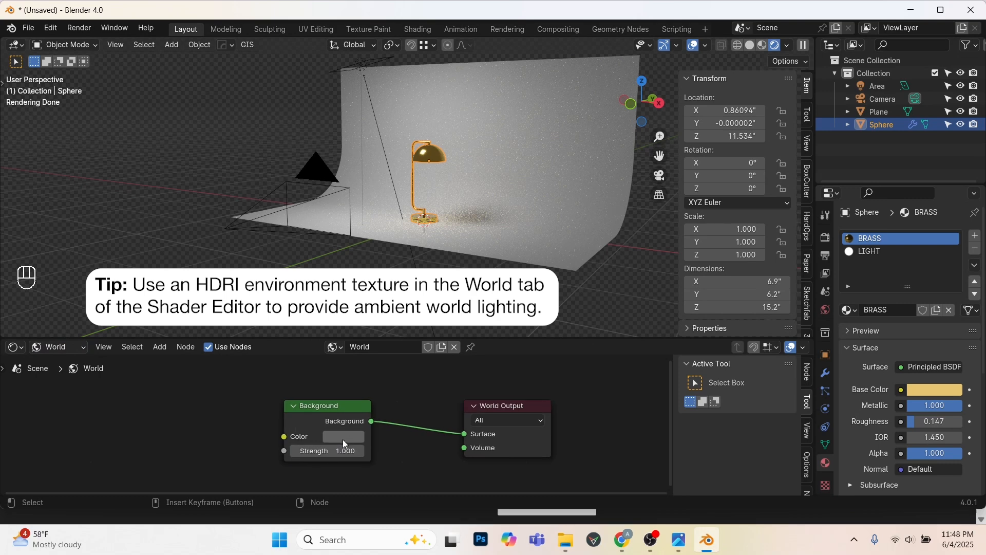
{"action": "middle_click_drag", "start_coordinate": [185, 401], "coordinate": [294, 400]}
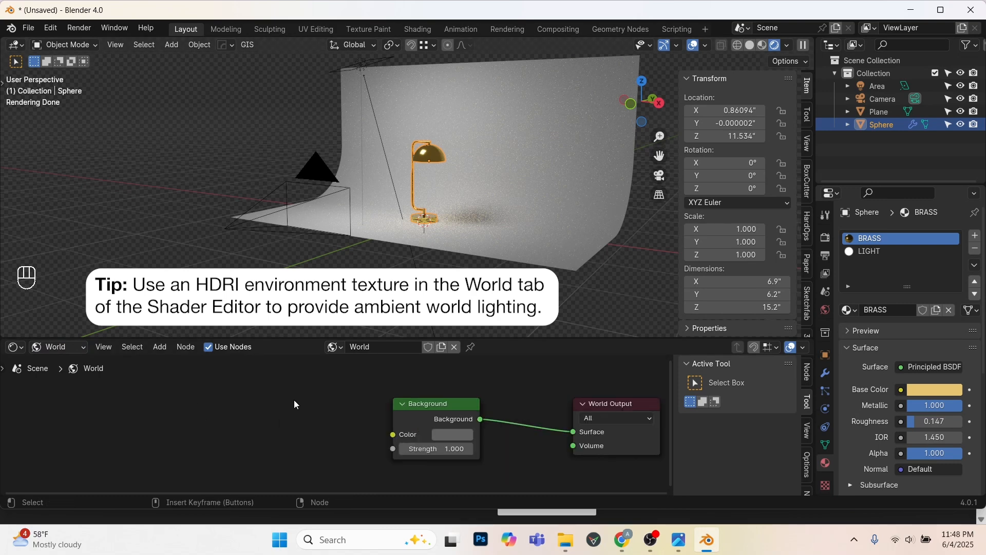
{"action": "key", "text": "shift+a"}
{"action": "left_click", "coordinate": [241, 348]}
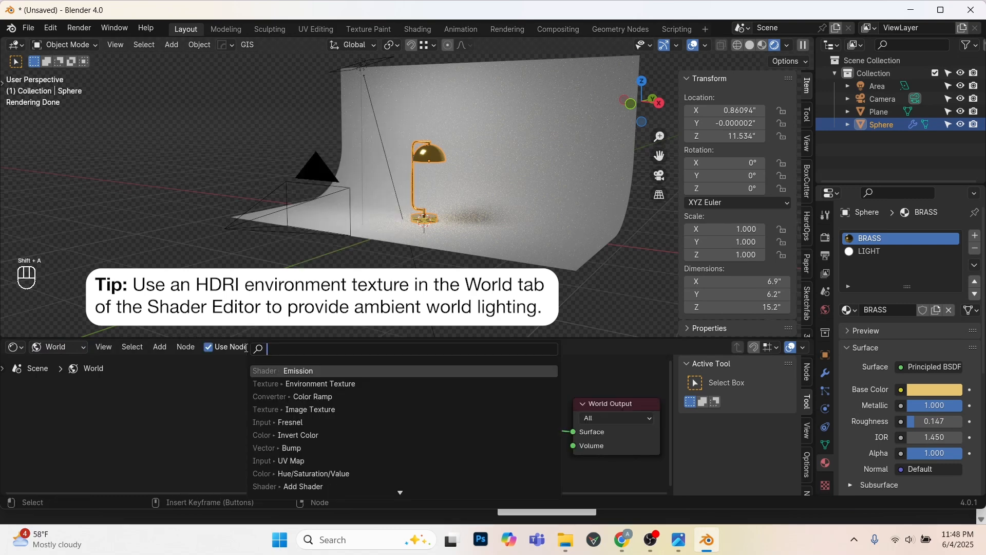
{"action": "left_click", "coordinate": [319, 385]}
{"action": "left_click", "coordinate": [190, 394]}
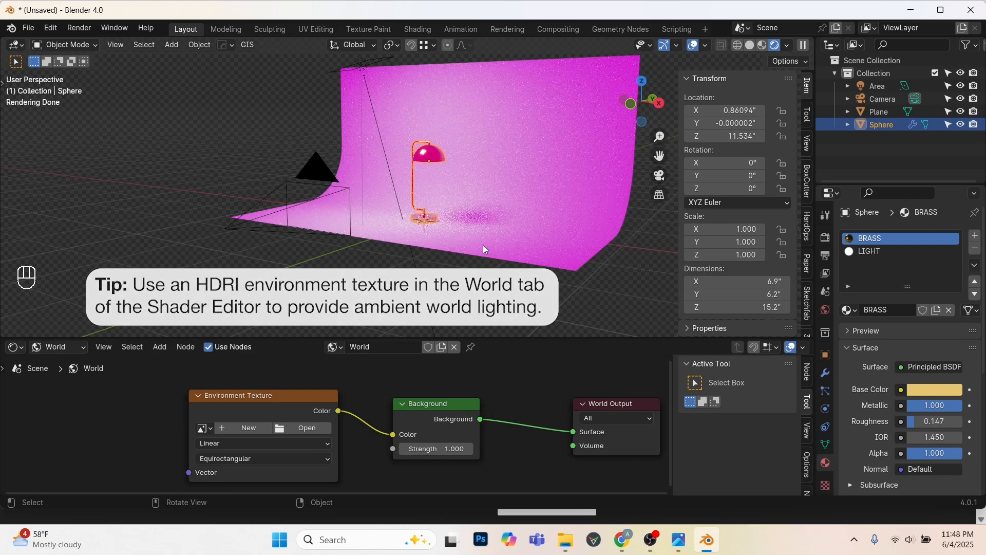
Load abandoned_slipway_4k.hdr from the Blender HDRI folder into the Environment Texture node.
{"action": "left_click", "coordinate": [298, 425]}
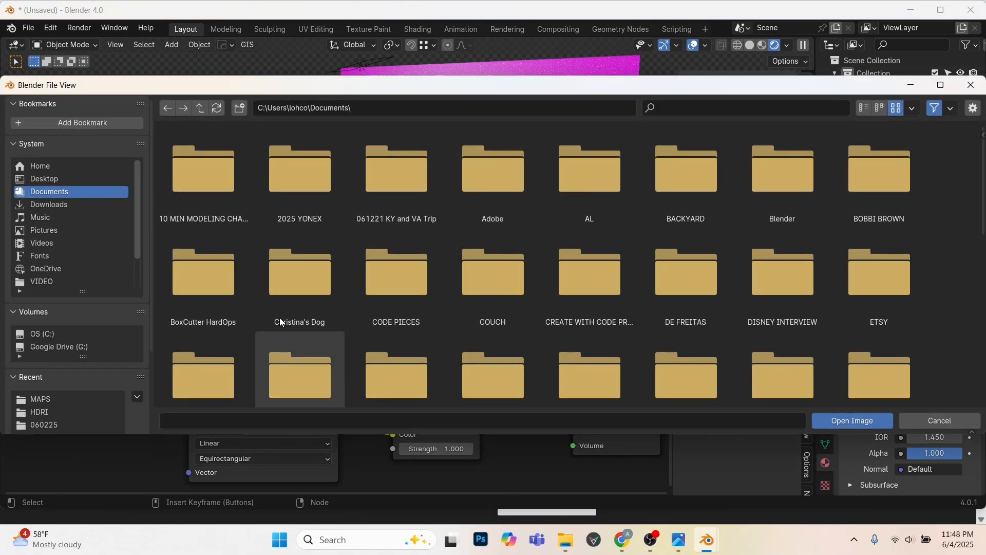
{"action": "double_click", "coordinate": [814, 191]}
{"action": "double_click", "coordinate": [306, 185]}
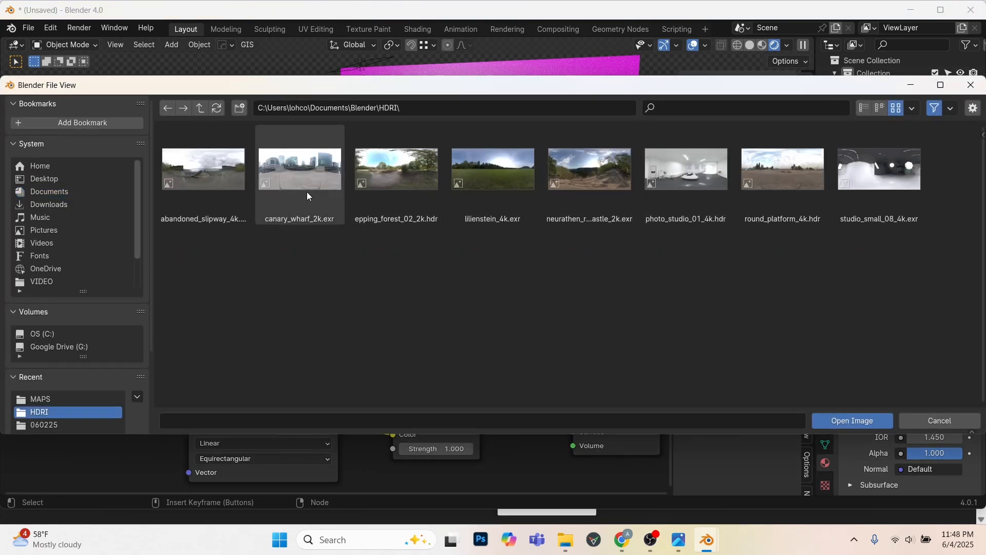
{"action": "double_click", "coordinate": [204, 175]}
Look through the camera and set the world Background strength to 0.5 after trying 0.25.
{"action": "scroll", "coordinate": [414, 194], "scroll_direction": "up", "scroll_amount": 4}
{"action": "middle_click_drag", "start_coordinate": [378, 160], "coordinate": [419, 190]}
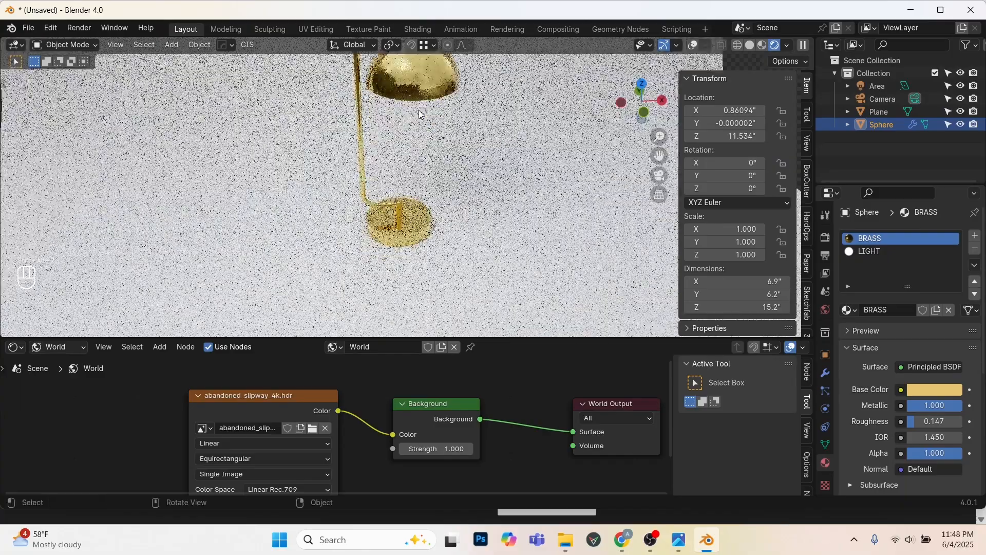
{"action": "middle_click_drag", "start_coordinate": [418, 110], "coordinate": [430, 178], "text": "shift"}
{"action": "scroll", "coordinate": [412, 185], "scroll_direction": "up", "scroll_amount": 4}
{"action": "scroll", "coordinate": [429, 179], "scroll_direction": "down", "scroll_amount": 3}
{"action": "key", "text": "KP_0"}
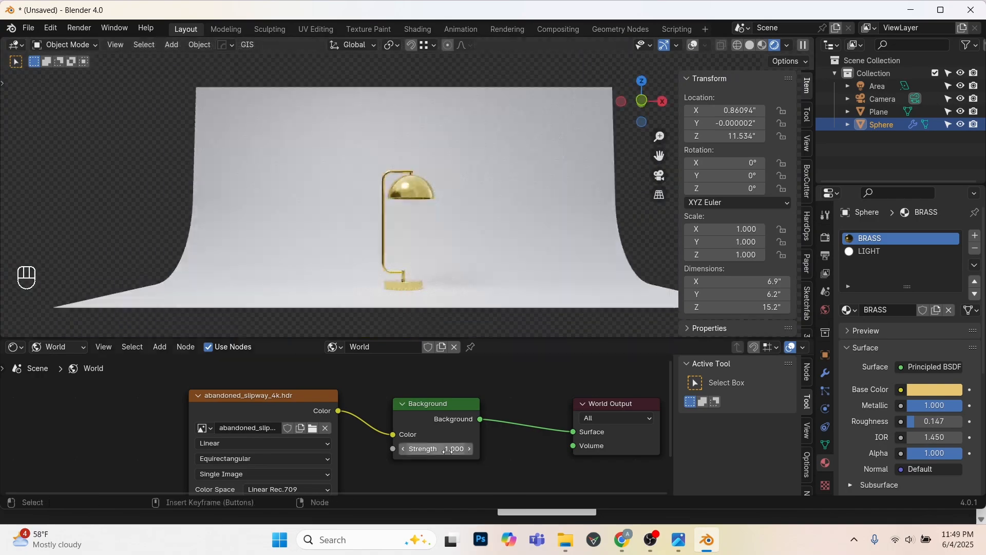
{"action": "type", "text": ".25"}
{"action": "key", "text": "Return"}
{"action": "key", "text": "KP_0"}
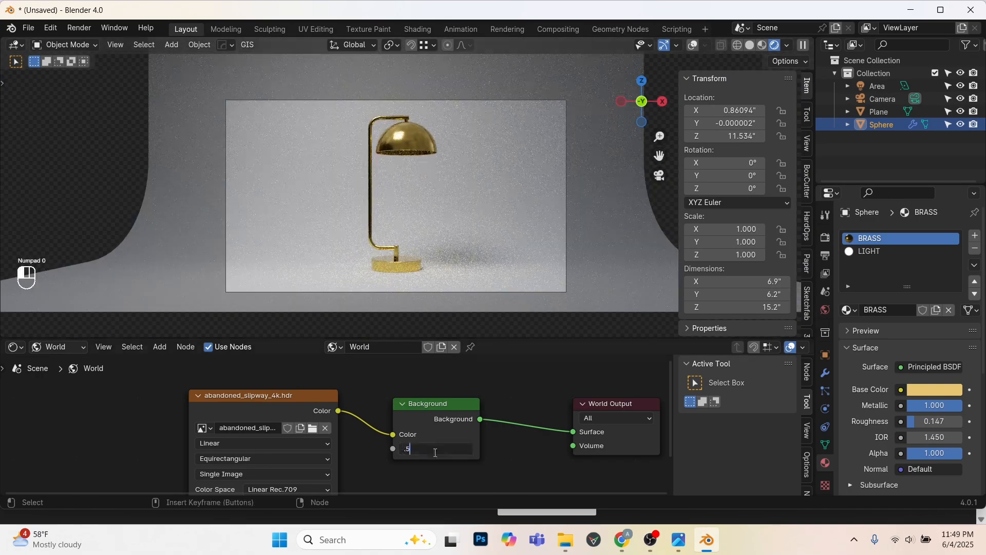
{"action": "key", "text": "Return"}
Render the lamp scene as a still image and close the render window.
{"action": "left_click", "coordinate": [82, 28]}
{"action": "left_click", "coordinate": [97, 44]}
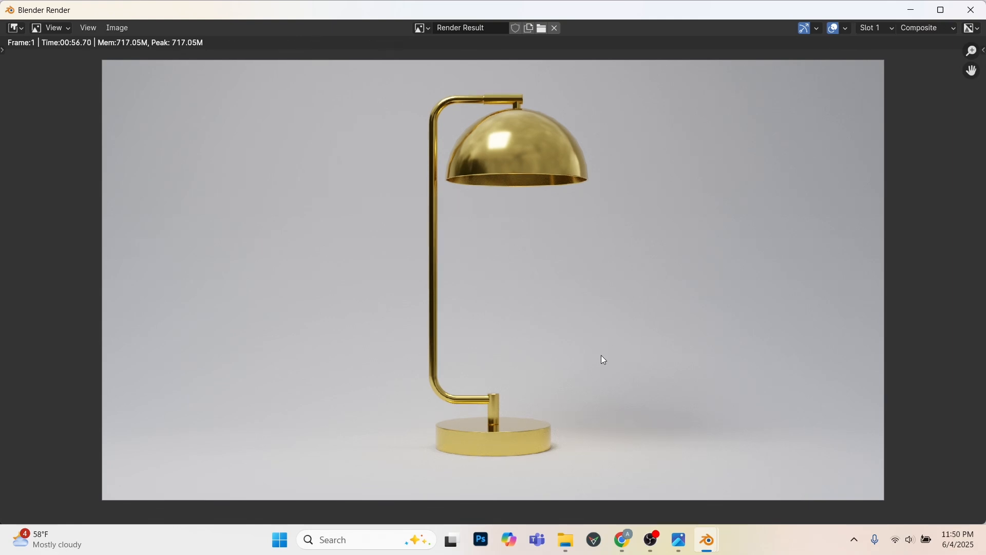
{"action": "left_click", "coordinate": [970, 10]}
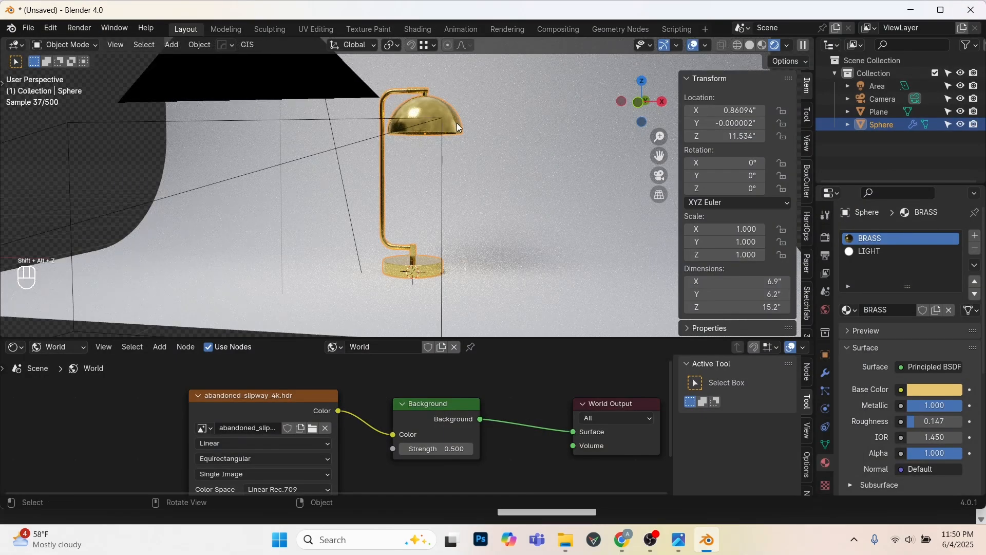
Check which folder the User Library asset path points to in the file path preferences.
{"action": "middle_click_drag", "start_coordinate": [457, 125], "coordinate": [460, 190]}
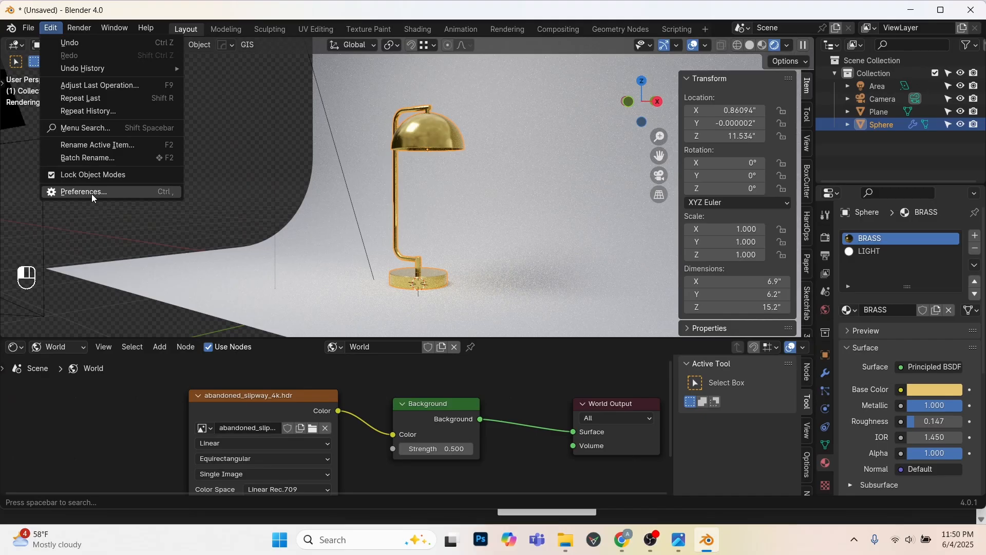
{"action": "left_click", "coordinate": [92, 193]}
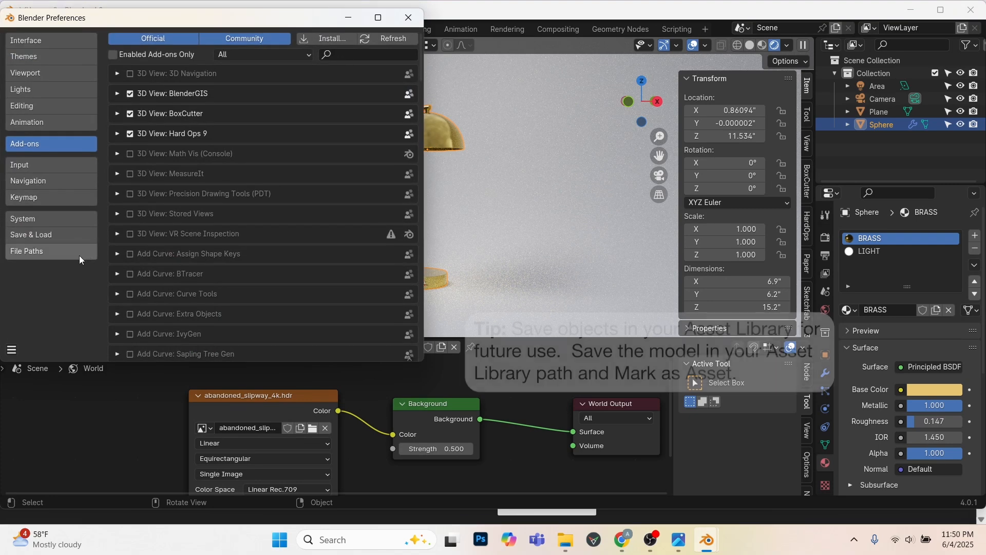
{"action": "left_click", "coordinate": [43, 251]}
{"action": "scroll", "coordinate": [257, 256], "scroll_direction": "down", "scroll_amount": 1}
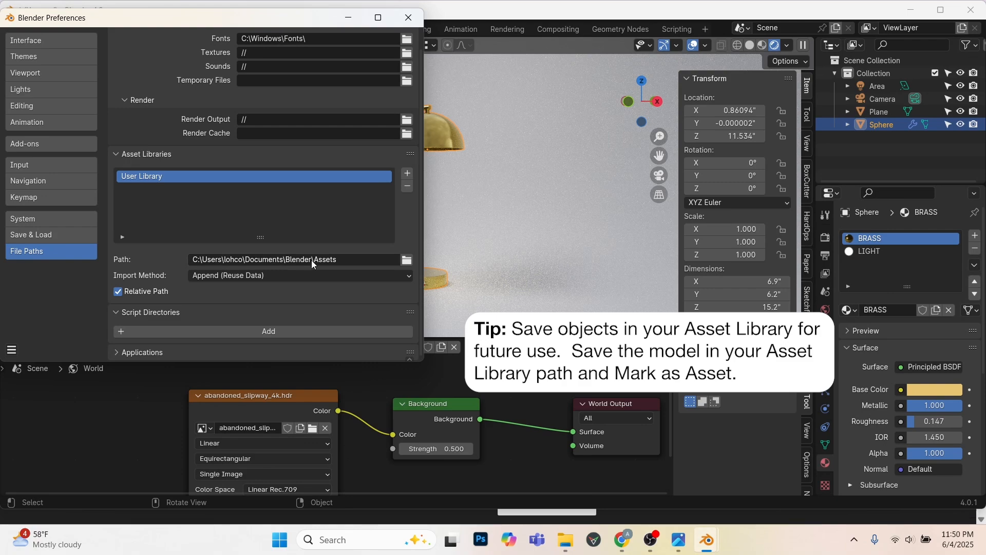
{"action": "left_click", "coordinate": [445, 212]}
{"action": "left_click", "coordinate": [412, 22]}
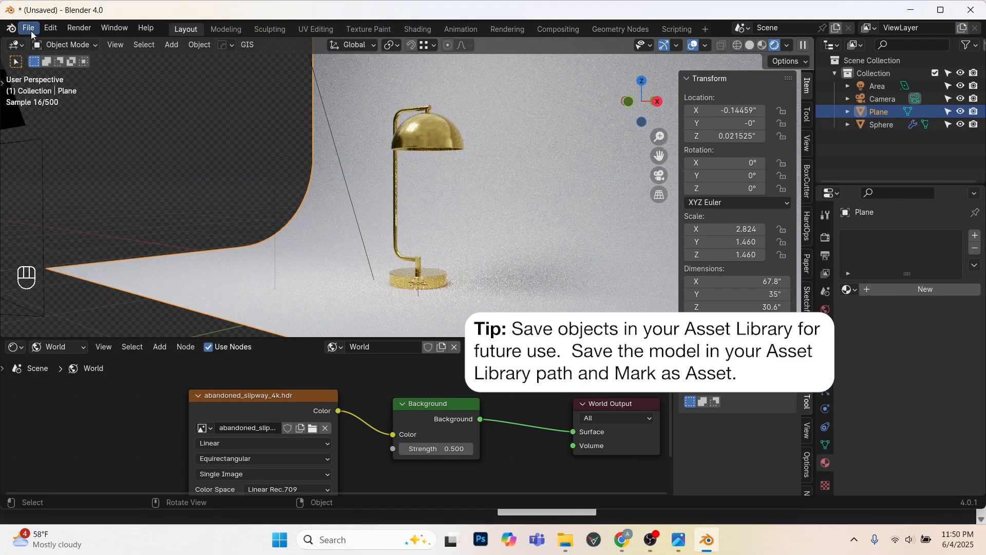
Save the scene as LAMP.blend in the Assets folder.
{"action": "left_click", "coordinate": [29, 28]}
{"action": "left_click", "coordinate": [66, 140]}
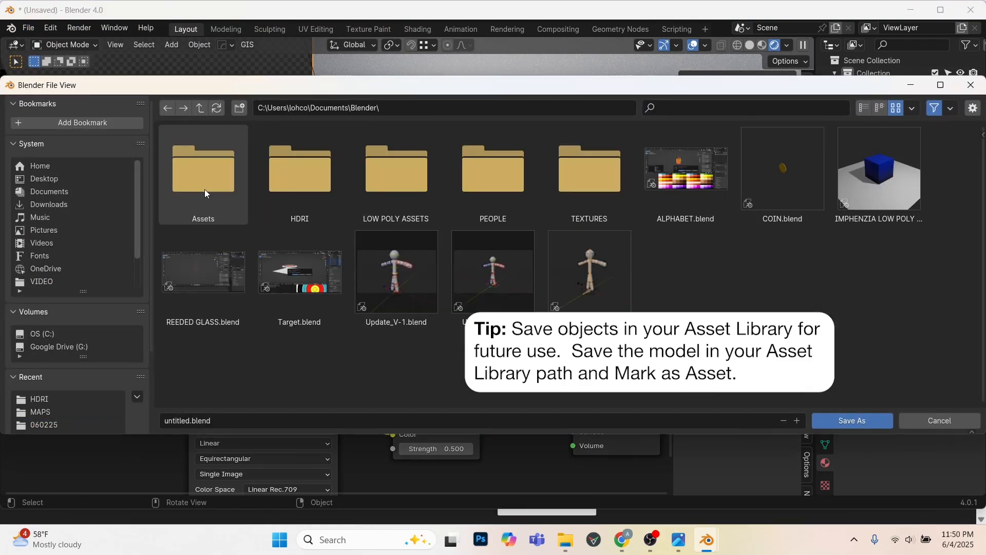
{"action": "double_click", "coordinate": [204, 189]}
{"action": "left_click", "coordinate": [179, 420]}
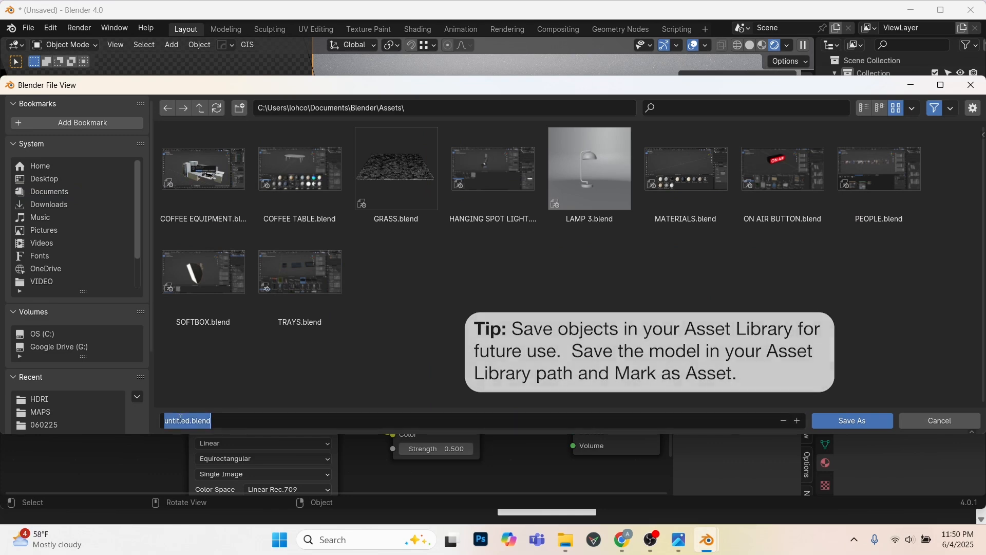
{"action": "double_click", "coordinate": [180, 420]}
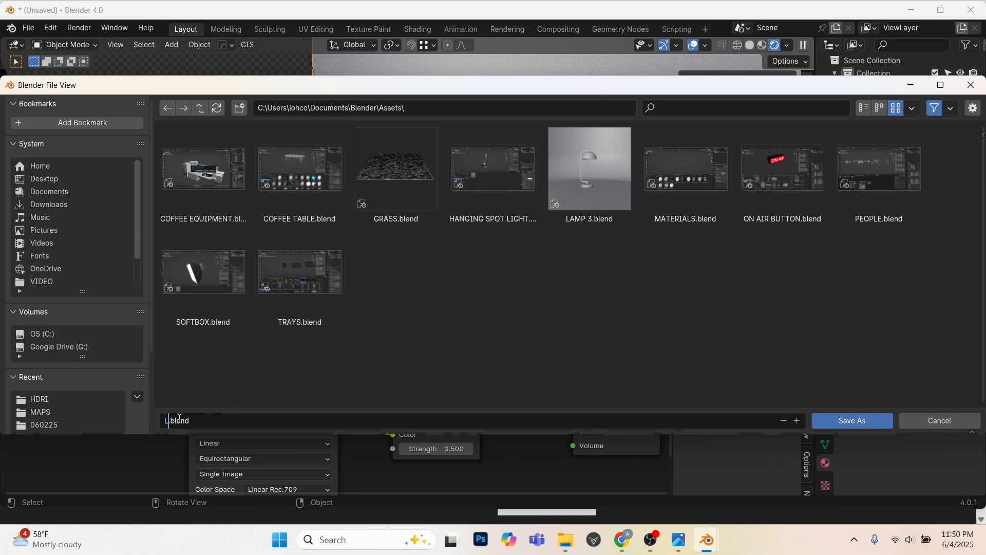
{"action": "key", "text": "Return"}
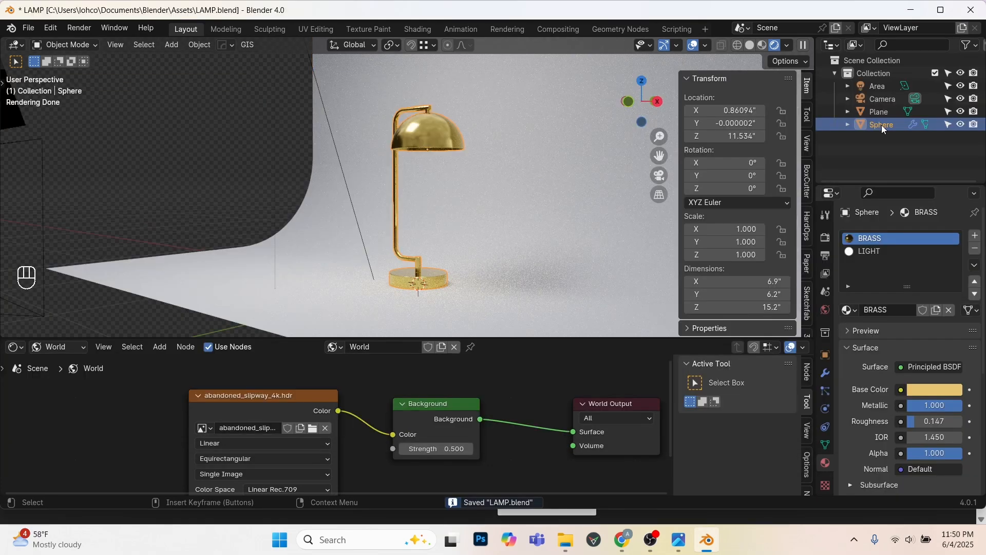
Mark the Sphere object as an asset, name it LAMP and save the file.
{"action": "right_click", "coordinate": [881, 125]}
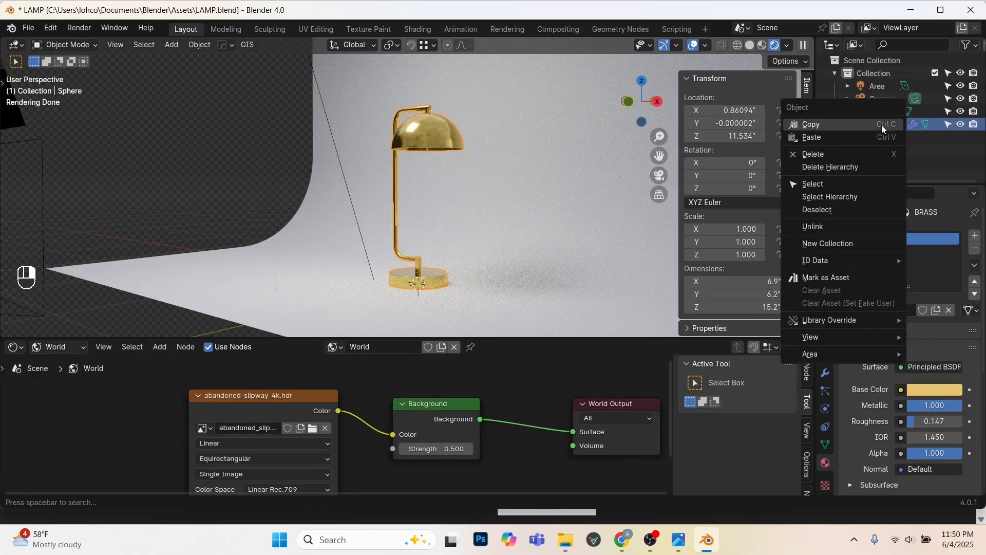
{"action": "left_click", "coordinate": [850, 283]}
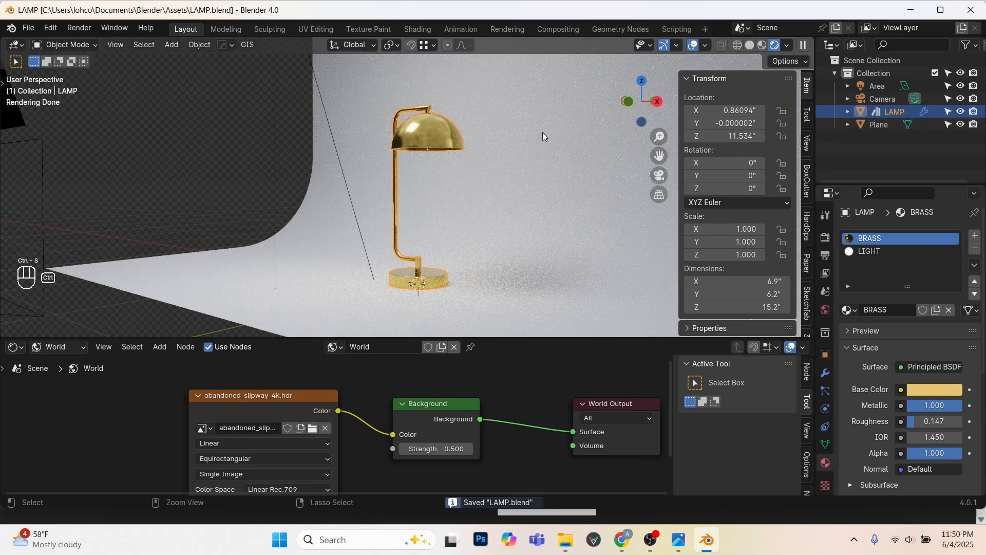
Start a new General file and turn the enlarged timeline area into an Asset Browser.
{"action": "left_click", "coordinate": [28, 29]}
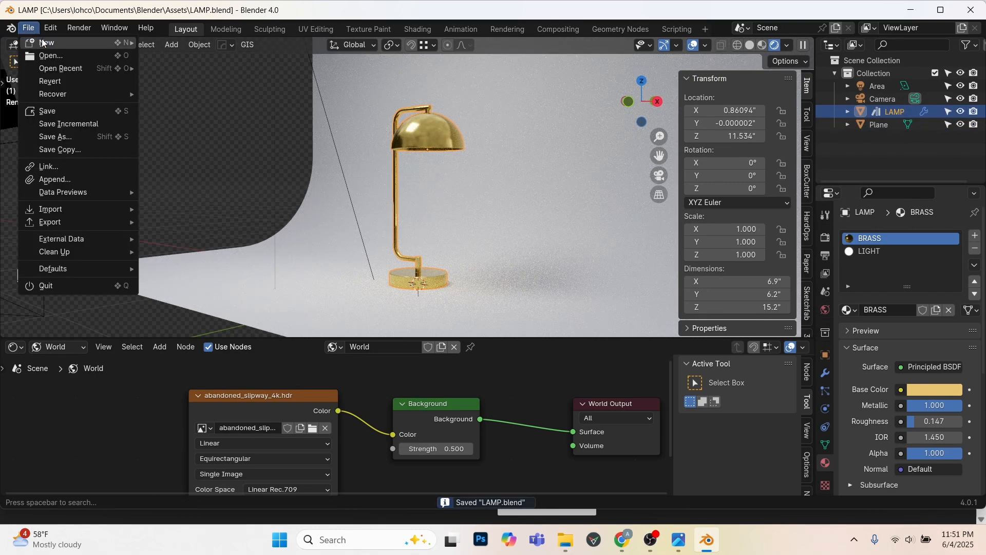
{"action": "mouse_move", "coordinate": [42, 39]}
{"action": "left_click", "coordinate": [212, 45]}
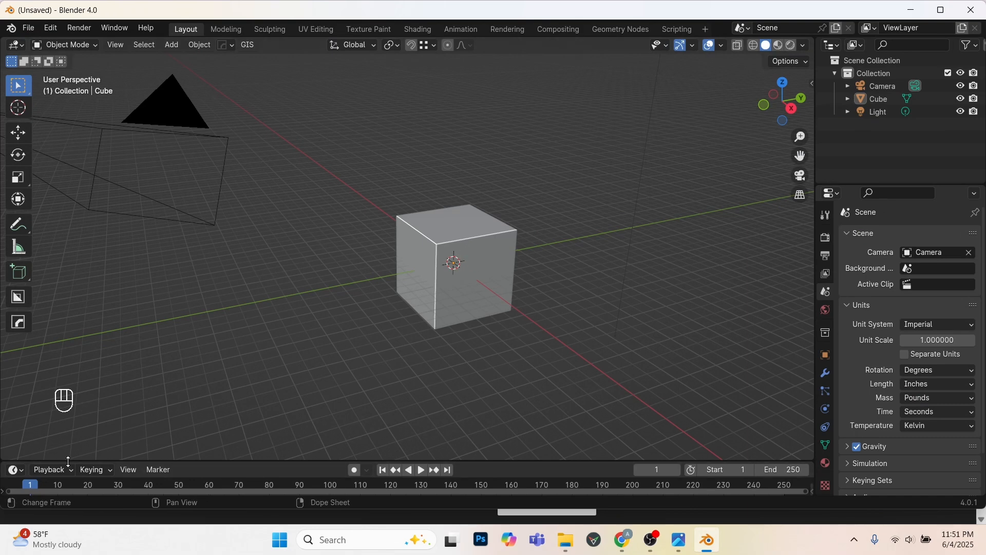
{"action": "left_click_drag", "start_coordinate": [68, 462], "coordinate": [68, 337]}
{"action": "left_click", "coordinate": [16, 348]}
{"action": "left_click", "coordinate": [457, 420]}
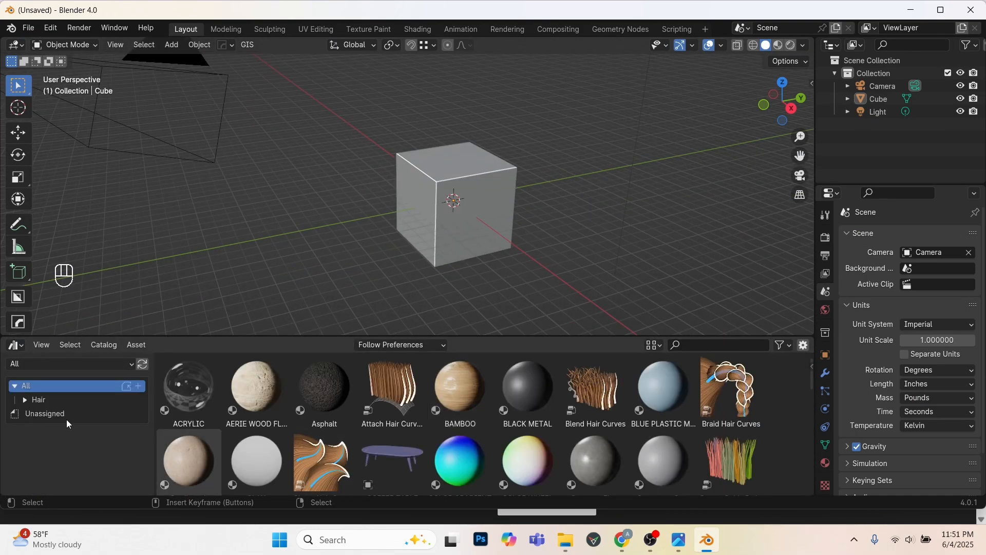
Show the User Library assets and place the LAMP asset in the scene beside the default cube.
{"action": "left_click", "coordinate": [82, 365]}
{"action": "left_click", "coordinate": [60, 446]}
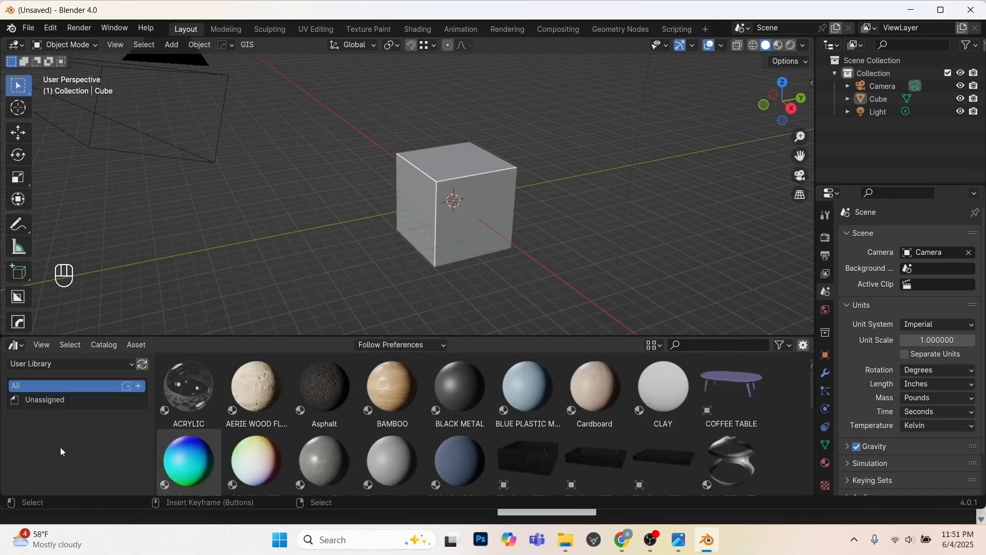
{"action": "scroll", "coordinate": [370, 445], "scroll_direction": "down", "scroll_amount": 5}
{"action": "scroll", "coordinate": [369, 446], "scroll_direction": "down", "scroll_amount": 5}
{"action": "scroll", "coordinate": [375, 442], "scroll_direction": "up", "scroll_amount": 5}
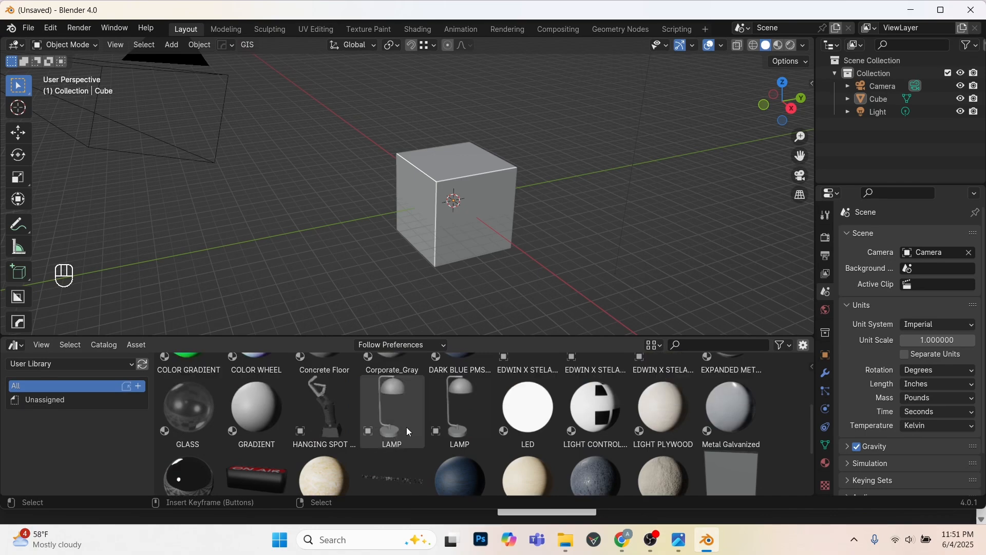
{"action": "left_click_drag", "start_coordinate": [391, 433], "coordinate": [557, 264]}
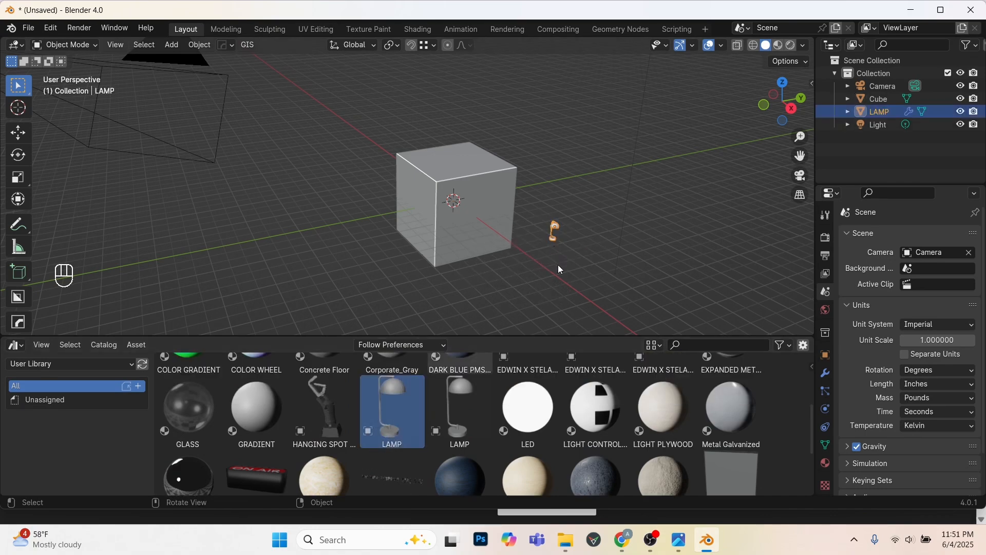
{"action": "key", "text": "KP_Decimal"}
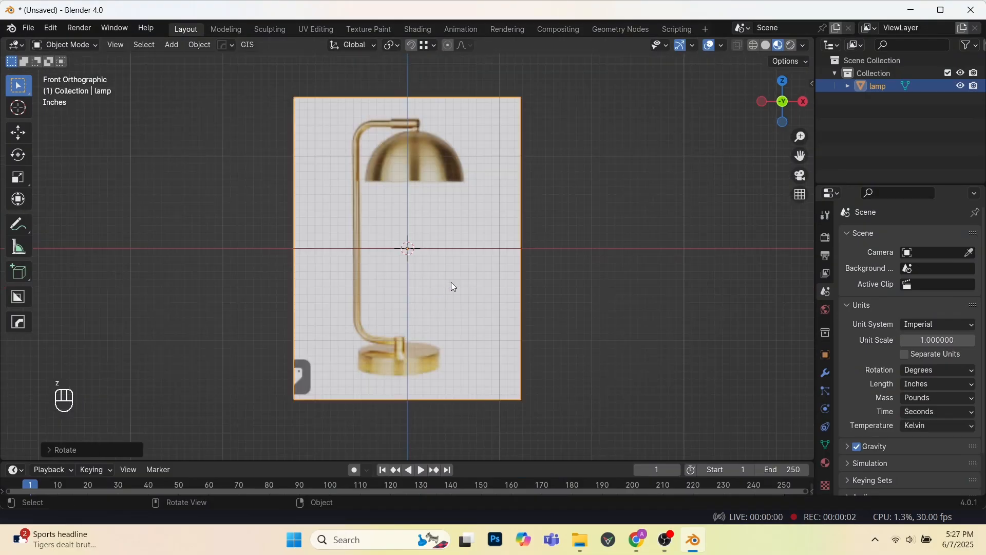
Add a cube measuring 5.9 by 5.9 by 15.3 inches, rest it on the floor and display it as wireframe.
{"action": "key", "text": "n"}
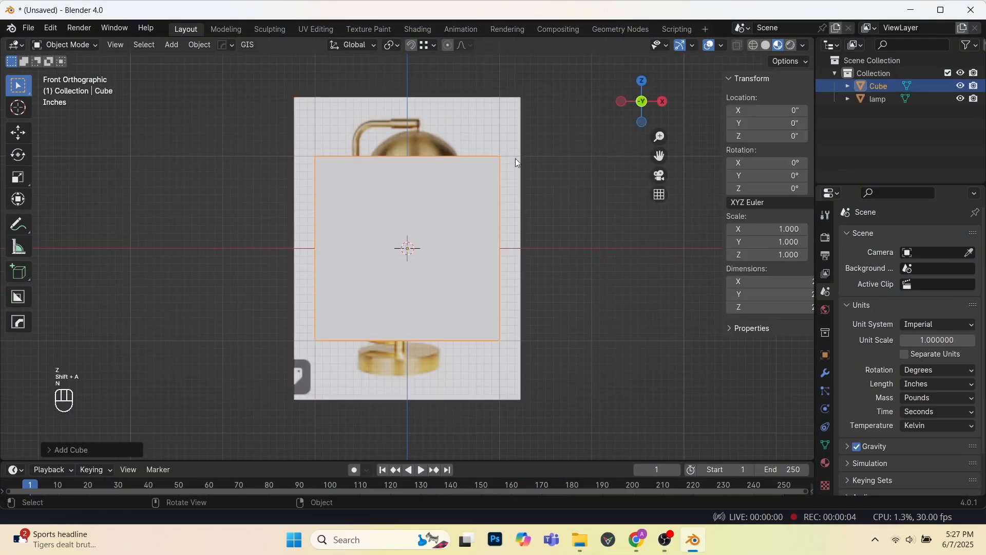
{"action": "double_click", "coordinate": [737, 281]}
{"action": "type", "text": "5.9"}
{"action": "key", "text": "Tab"}
{"action": "type", "text": "5.9"}
{"action": "key", "text": "Tab"}
{"action": "type", "text": "15.3"}
{"action": "key", "text": "Tab"}
{"action": "left_click", "coordinate": [546, 267]}
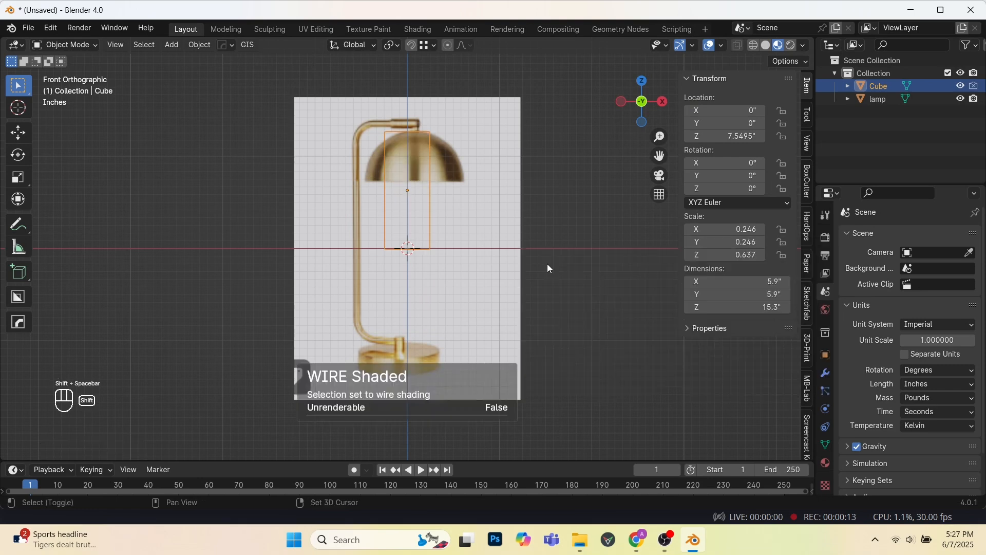
Move the lamp reference image up along Z and scale it down to match the wireframe cube's height.
{"action": "left_click", "coordinate": [494, 318]}
{"action": "key", "text": "g"}
{"action": "key", "text": "z"}
{"action": "left_click", "coordinate": [491, 196]}
{"action": "key", "text": "s"}
{"action": "left_click", "coordinate": [506, 231]}
{"action": "scroll", "coordinate": [400, 193], "scroll_direction": "up", "scroll_amount": 3}
{"action": "key", "text": "shift+a"}
{"action": "left_click", "coordinate": [469, 274]}
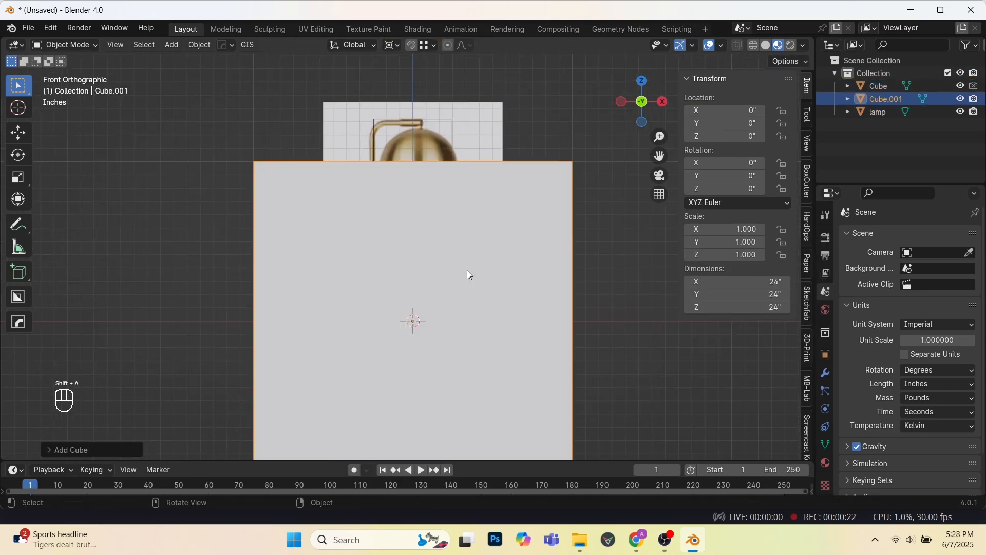
{"action": "key", "text": "s"}
{"action": "key", "text": "x"}
Add a cylinder and scale and position it to match the lamp's round base in the reference image.
{"action": "key", "text": "shift+a"}
{"action": "left_click", "coordinate": [530, 323]}
{"action": "key", "text": "s"}
{"action": "scroll", "coordinate": [411, 316], "scroll_direction": "up", "scroll_amount": 7}
{"action": "key", "text": "g"}
{"action": "key", "text": "s"}
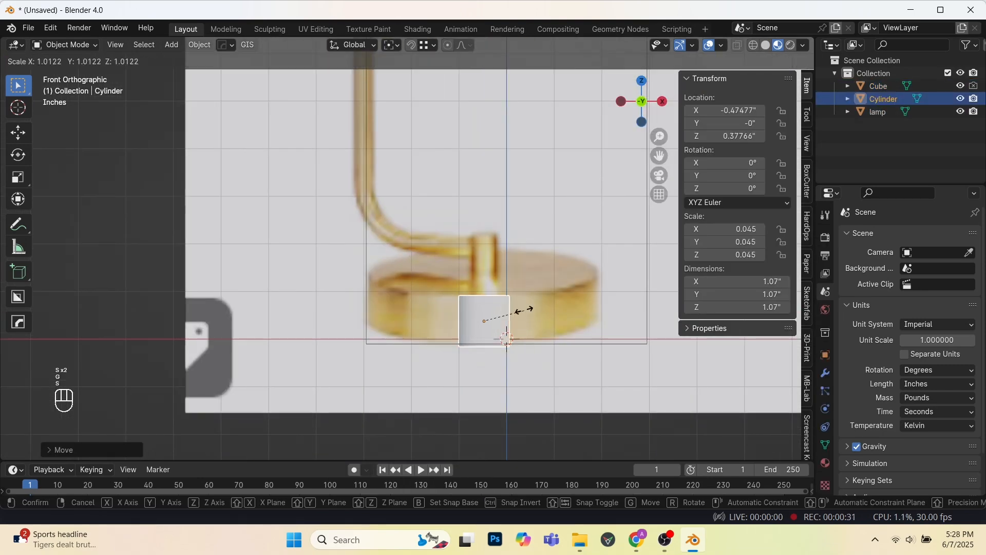
{"action": "key", "text": "s"}
{"action": "key", "text": "shift+z"}
Snap the 3D cursor to the base and add a cylinder about 0.52" wide as the upright post above it.
{"action": "key", "text": "shift+s"}
{"action": "key", "text": "shift+a"}
{"action": "left_click", "coordinate": [532, 323]}
{"action": "key", "text": "s"}
{"action": "left_click", "coordinate": [500, 334]}
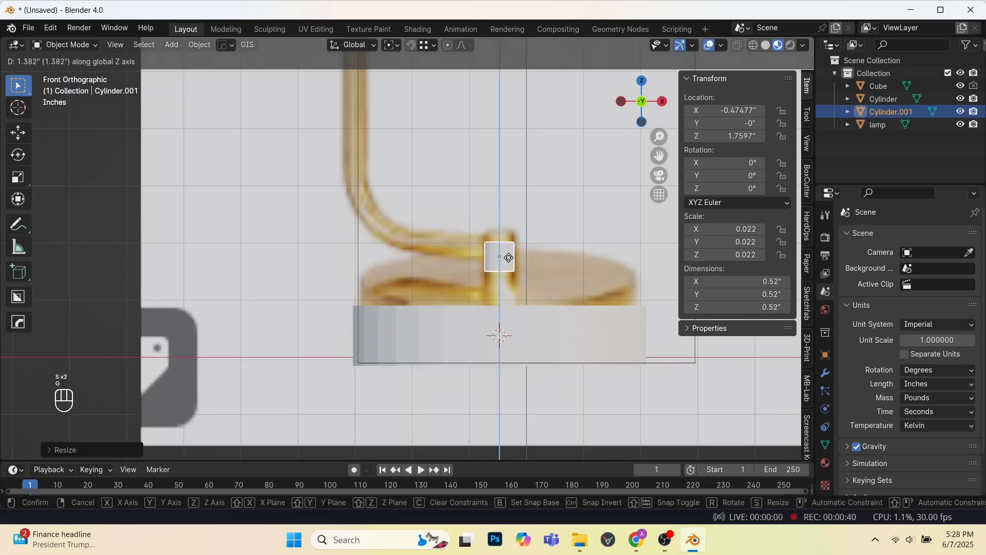
{"action": "key", "text": "Tab"}
{"action": "key", "text": "Tab"}
Duplicate the post, rotate the copy 90° and scale it down to about 0.36" thick for the horizontal pipe.
{"action": "key", "text": "KP_1"}
{"action": "key", "text": "shift+d"}
{"action": "type", "text": "r90s"}
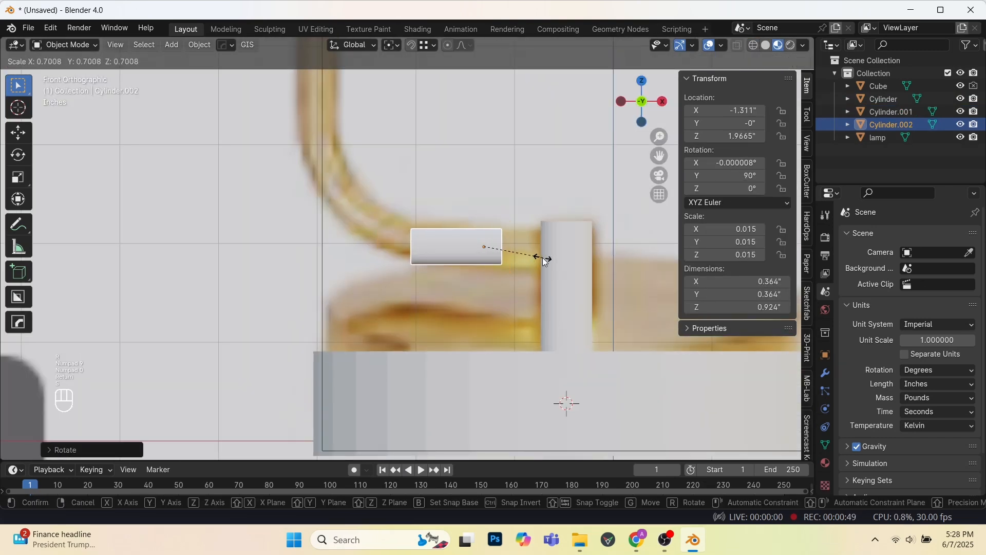
Move the end of the horizontal pipe along X to where the lamp's lower bend starts in the reference image.
{"action": "key", "text": "Tab"}
{"action": "left_click_drag", "start_coordinate": [499, 291], "coordinate": [408, 199]}
{"action": "key", "text": "g"}
{"action": "key", "text": "shift+d"}
{"action": "key", "text": "shift+s"}
{"action": "key", "text": "x"}
{"action": "key", "text": "shift+z"}
Spin the pipe's end face 90° into the lower bend and extrude it up to about the arm's mid-height.
{"action": "key", "text": "alt+e"}
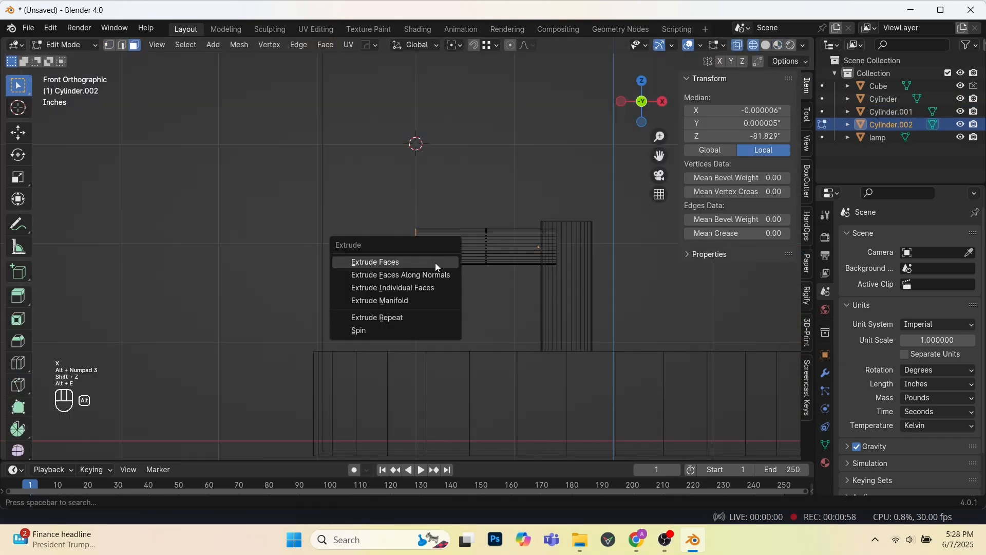
{"action": "left_click", "coordinate": [404, 331]}
{"action": "left_click", "coordinate": [48, 452]}
{"action": "double_click", "coordinate": [167, 337]}
{"action": "type", "text": "90"}
{"action": "key", "text": "Tab"}
{"action": "key", "text": "shift+z"}
{"action": "key", "text": "Tab"}
{"action": "scroll", "coordinate": [429, 238], "scroll_direction": "down", "scroll_amount": 2}
Duplicate the whole bent pipe, mirror the copy along Z and move it up to match the lamp's upper bend.
{"action": "key", "text": "l"}
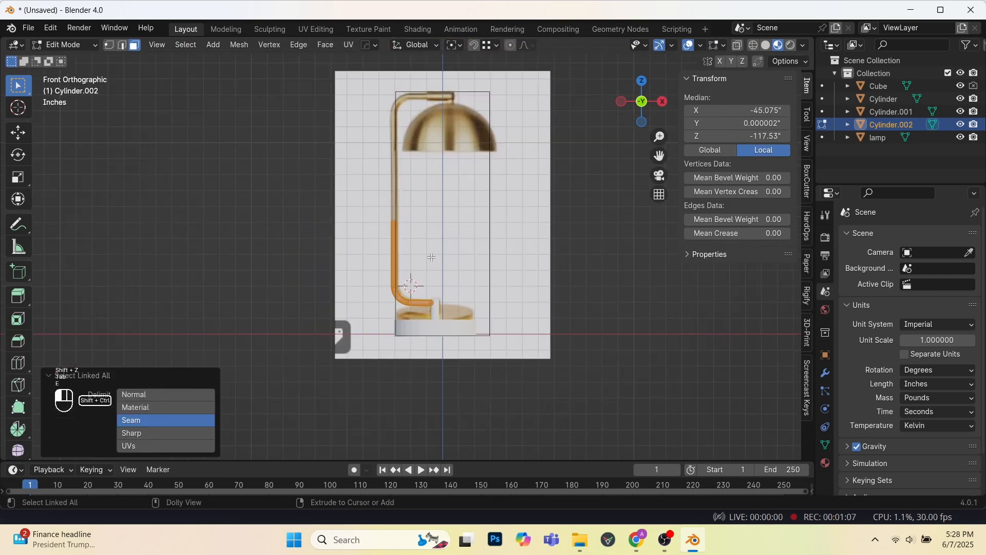
{"action": "key", "text": "shift+d"}
{"action": "left_click", "coordinate": [445, 205]}
{"action": "key", "text": "ctrl+m"}
{"action": "key", "text": "z"}
{"action": "key", "text": "Return"}
{"action": "scroll", "coordinate": [445, 205], "scroll_direction": "up", "scroll_amount": 3}
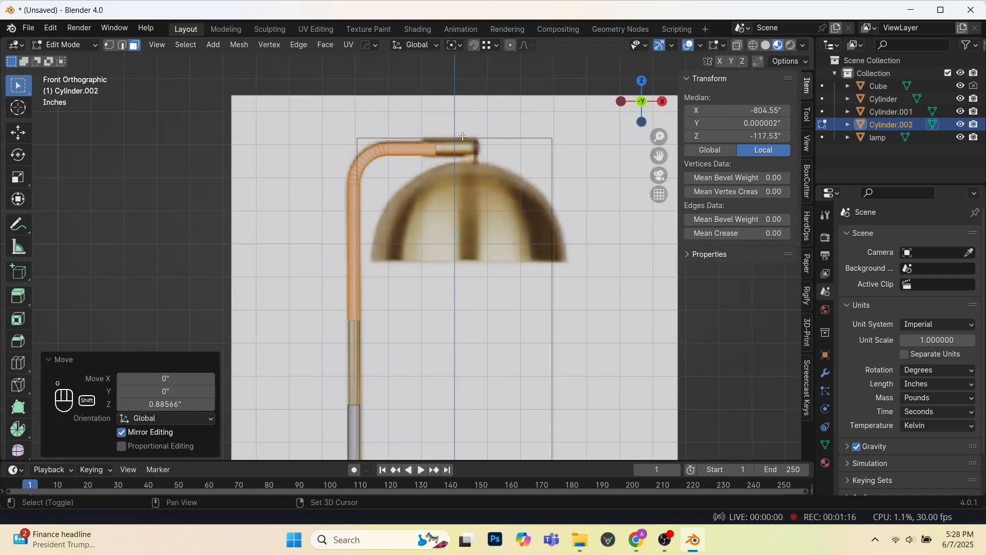
Duplicate the upper pipe's end face, scale it up and extrude it along the arm as a thicker sleeve about 0.59 inches in diameter.
{"action": "key", "text": "Tab"}
{"action": "key", "text": "Tab"}
{"action": "key", "text": "alt+KP_3"}
{"action": "key", "text": "shift+d"}
{"action": "right_click", "coordinate": [453, 240]}
{"action": "key", "text": "shift+z"}
{"action": "key", "text": "s"}
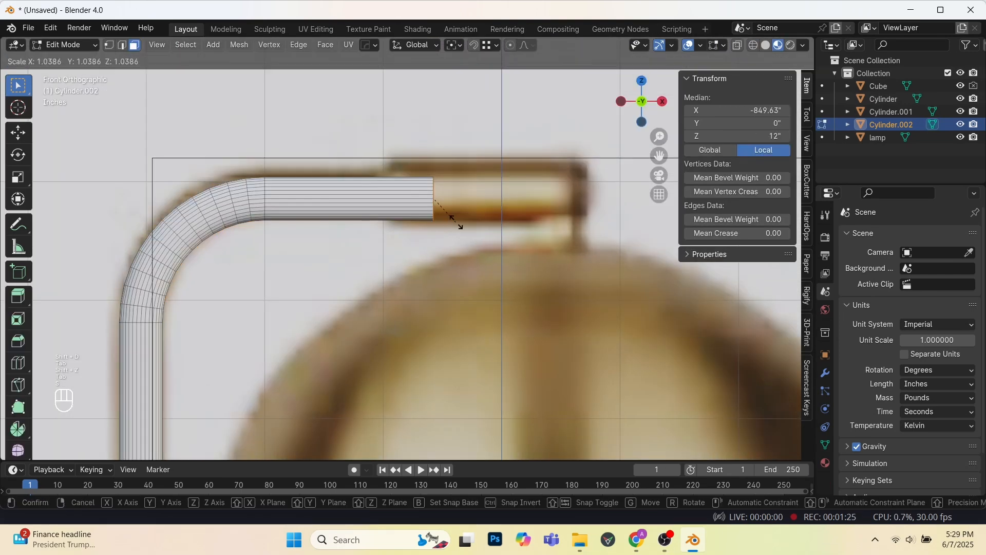
{"action": "left_click", "coordinate": [464, 225]}
{"action": "key", "text": "e"}
{"action": "left_click", "coordinate": [646, 227]}
Move the sleeve's inner end along X so it overlaps the pipe as in the reference image.
{"action": "left_click_drag", "start_coordinate": [408, 146], "coordinate": [457, 252]}
{"action": "key", "text": "g"}
{"action": "key", "text": "x"}
{"action": "left_click", "coordinate": [468, 237]}
Duplicate the sleeve's inner end face, rotate it 90° and extrude it into a short vertical stem joining the sleeve to the shade.
{"action": "key", "text": "shift+z"}
{"action": "key", "text": "3"}
{"action": "middle_click_drag", "start_coordinate": [469, 237], "coordinate": [437, 244]}
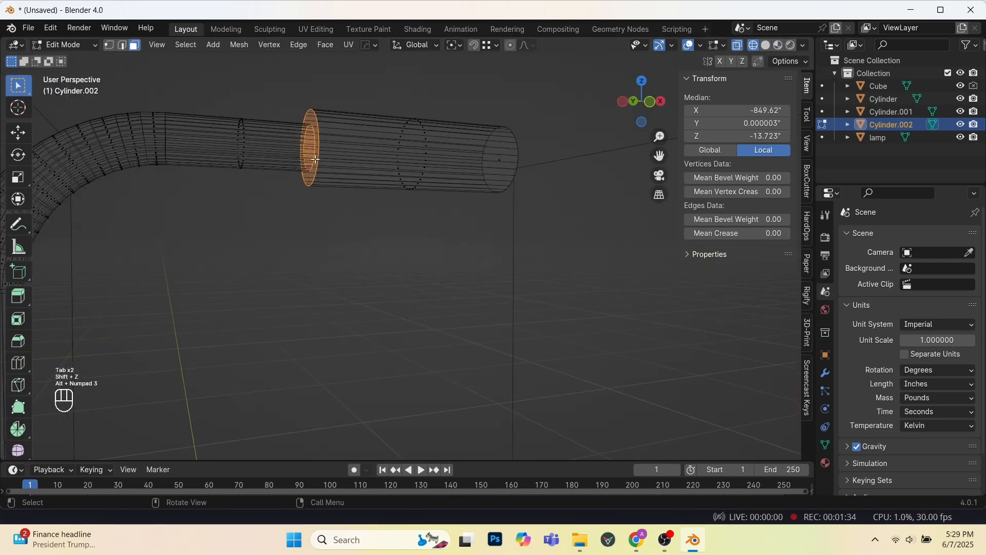
{"action": "left_click", "coordinate": [311, 149]}
{"action": "key", "text": "shift+d"}
{"action": "key", "text": "x"}
{"action": "key", "text": "r"}
{"action": "key", "text": "KP_9"}
{"action": "key", "text": "KP_0"}
{"action": "key", "text": "Return"}
{"action": "key", "text": "KP_1"}
{"action": "key", "text": "e"}
{"action": "left_click", "coordinate": [522, 241]}
{"action": "key", "text": "shift+z"}
Add a UV sphere at the stem, scale it to the lampshade's width and move it down along Z to match the shade.
{"action": "key", "text": "Tab"}
{"action": "key", "text": "shift+a"}
{"action": "mouse_move", "coordinate": [462, 225]}
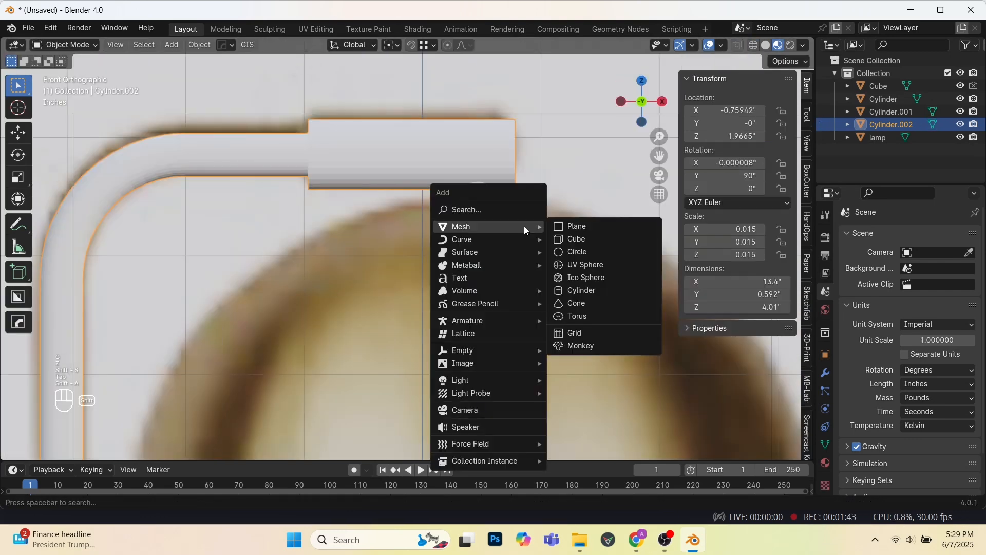
{"action": "left_click", "coordinate": [584, 278]}
{"action": "key", "text": "s"}
{"action": "left_click", "coordinate": [521, 229]}
{"action": "key", "text": "g"}
{"action": "key", "text": "z"}
{"action": "left_click", "coordinate": [468, 309]}
Delete the lower half of the sphere to leave a dome-shaped lampshade.
{"action": "key", "text": "Tab"}
{"action": "key", "text": "shift+z"}
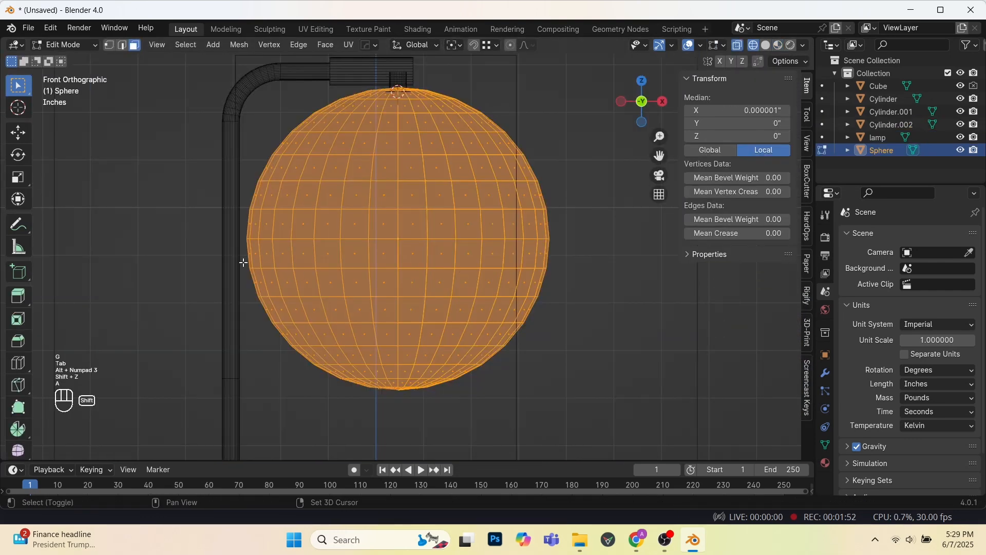
{"action": "left_click_drag", "start_coordinate": [242, 262], "coordinate": [562, 410]}
{"action": "key", "text": "x"}
{"action": "key", "text": "v"}
{"action": "key", "text": "Tab"}
{"action": "key", "text": "shift+z"}
Join all the lamp parts into one object and delete the guide cube and the lamp reference image.
{"action": "middle_click_drag", "start_coordinate": [518, 318], "coordinate": [467, 329]}
{"action": "key", "text": "shift+z"}
{"action": "left_click", "coordinate": [380, 349], "text": "shift"}
{"action": "left_click", "coordinate": [406, 374], "text": "shift"}
{"action": "left_click", "coordinate": [420, 219], "text": "shift"}
{"action": "key", "text": "ctrl+j"}
{"action": "key", "text": "ctrl+i"}
{"action": "key", "text": "Delete"}
{"action": "key", "text": "KP_1"}
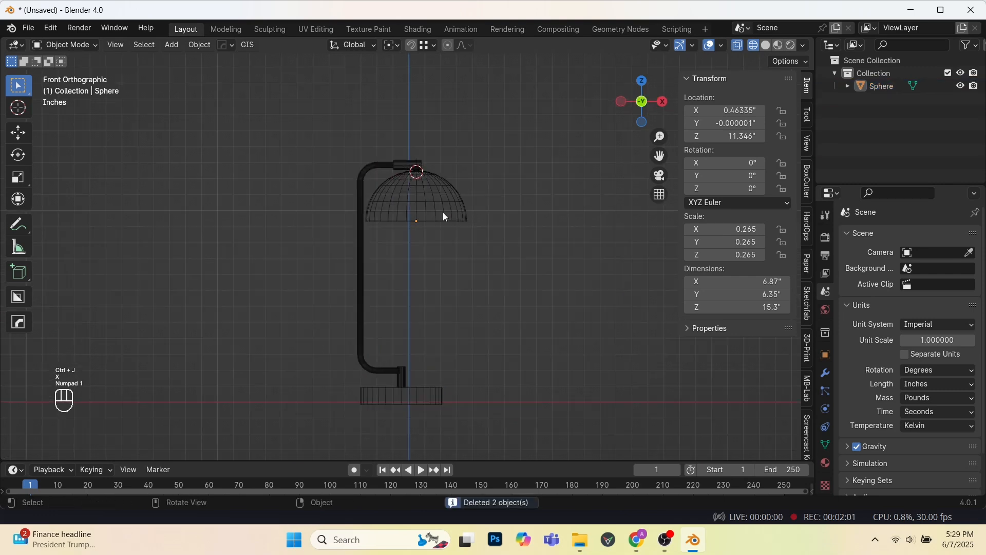
Snap the 3D cursor to the lamp's base and add a floor plane there, scaled to about 41 inches square.
{"action": "left_click", "coordinate": [443, 218]}
{"action": "middle_click_drag", "start_coordinate": [452, 226], "coordinate": [411, 247]}
{"action": "key", "text": "Tab"}
{"action": "key", "text": "l"}
{"action": "key", "text": "shift+s"}
{"action": "key", "text": "Tab"}
{"action": "key", "text": "shift+a"}
{"action": "mouse_move", "coordinate": [341, 259]}
{"action": "left_click", "coordinate": [457, 261]}
{"action": "key", "text": "s"}
{"action": "key", "text": "shift+z"}
Switch the viewport to rendered shading and replace the timeline with an enlarged Shader Editor showing the lamp's material.
{"action": "left_click", "coordinate": [789, 44]}
{"action": "left_click", "coordinate": [434, 165]}
{"action": "left_click", "coordinate": [15, 470]}
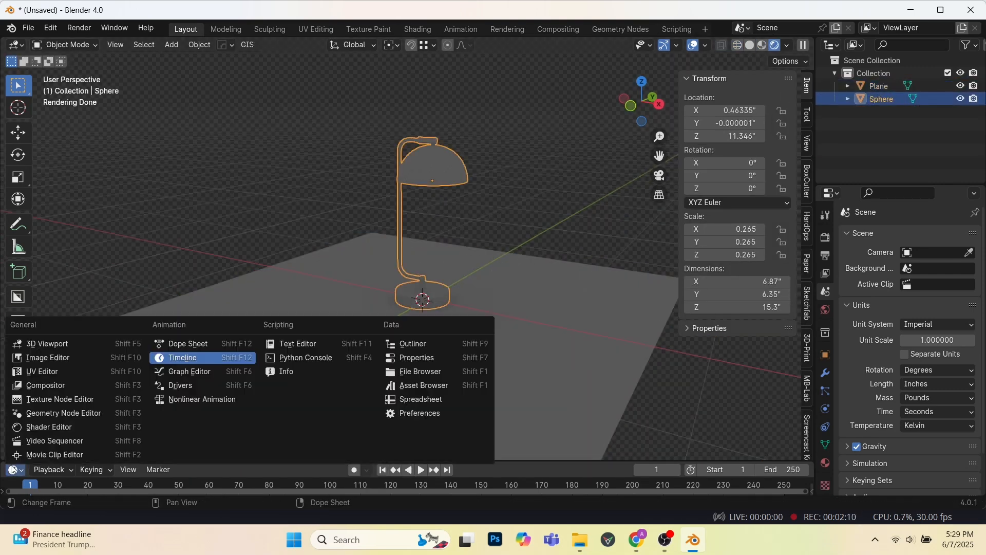
{"action": "left_click", "coordinate": [44, 426]}
{"action": "left_click_drag", "start_coordinate": [329, 460], "coordinate": [328, 372]}
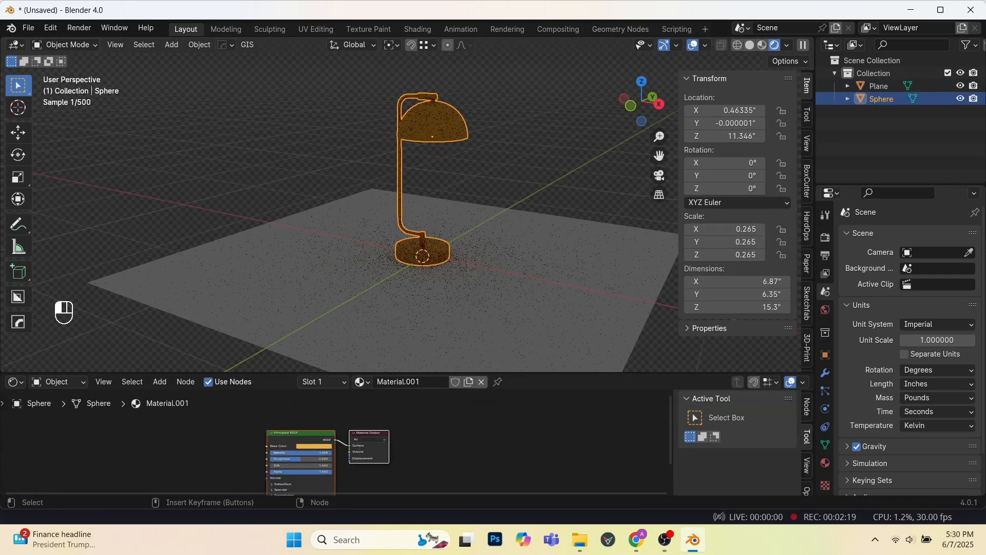
Add an area light, raise it about 13 inches along Z into the lampshade and scale it down to about 0.13.
{"action": "key", "text": "shift+a"}
{"action": "left_click", "coordinate": [497, 454]}
{"action": "key", "text": "g"}
{"action": "key", "text": "z"}
{"action": "left_click", "coordinate": [545, 100]}
{"action": "key", "text": "s"}
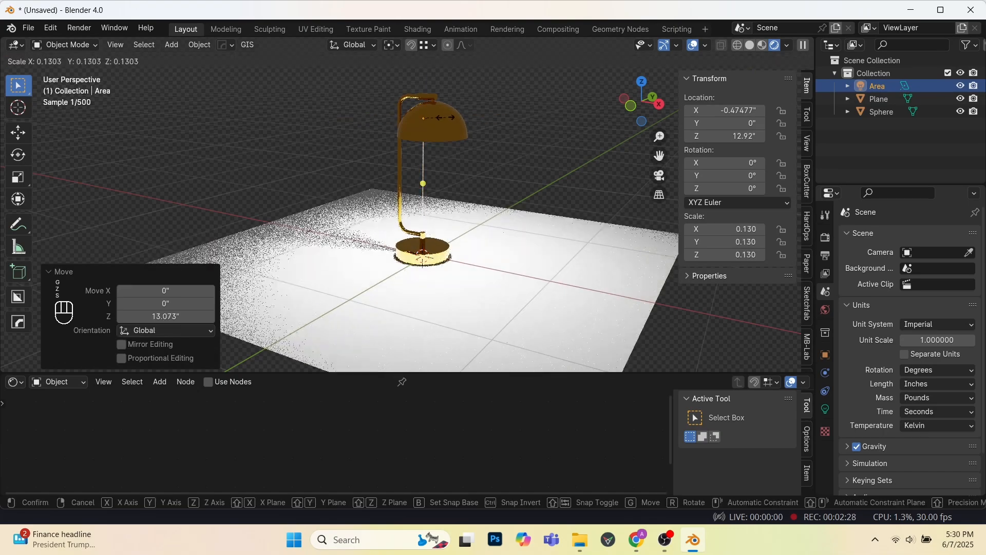
{"action": "left_click", "coordinate": [439, 118]}
Set the power of the area light inside the shade to 0.2 W.
{"action": "left_click", "coordinate": [825, 409]}
{"action": "left_click", "coordinate": [928, 340]}
{"action": "type", "text": "0.2"}
{"action": "key", "text": "Return"}
Add a second area light, raise it about 16.5 inches along Z above the lamp and resize it.
{"action": "key", "text": "shift+a"}
{"action": "left_click", "coordinate": [544, 288]}
{"action": "key", "text": "g"}
{"action": "key", "text": "z"}
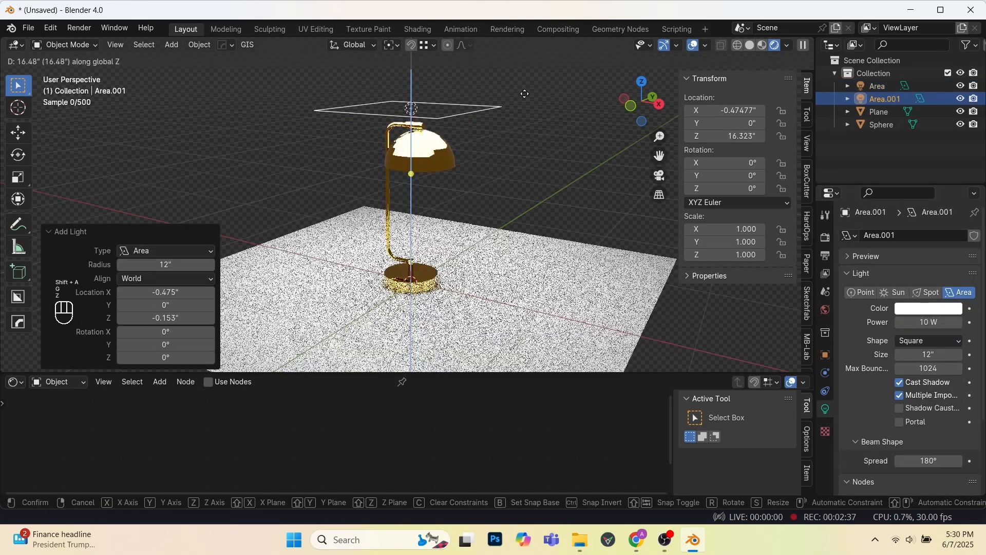
{"action": "left_click", "coordinate": [524, 93]}
{"action": "key", "text": "s"}
{"action": "left_click", "coordinate": [429, 128]}
{"action": "key", "text": "shift+alt+z"}
{"action": "key", "text": "shift+alt+z"}
Extrude the floor plane's rear edge up along Z about 27.7 inches as a backdrop wall.
{"action": "left_click", "coordinate": [532, 288]}
{"action": "key", "text": "Tab"}
{"action": "key", "text": "2"}
{"action": "key", "text": "e"}
{"action": "key", "text": "z"}
{"action": "key", "text": "Tab"}
Apply the plane's scale and bevel the edge between floor and wall into a smooth curve.
{"action": "key", "text": "ctrl+a"}
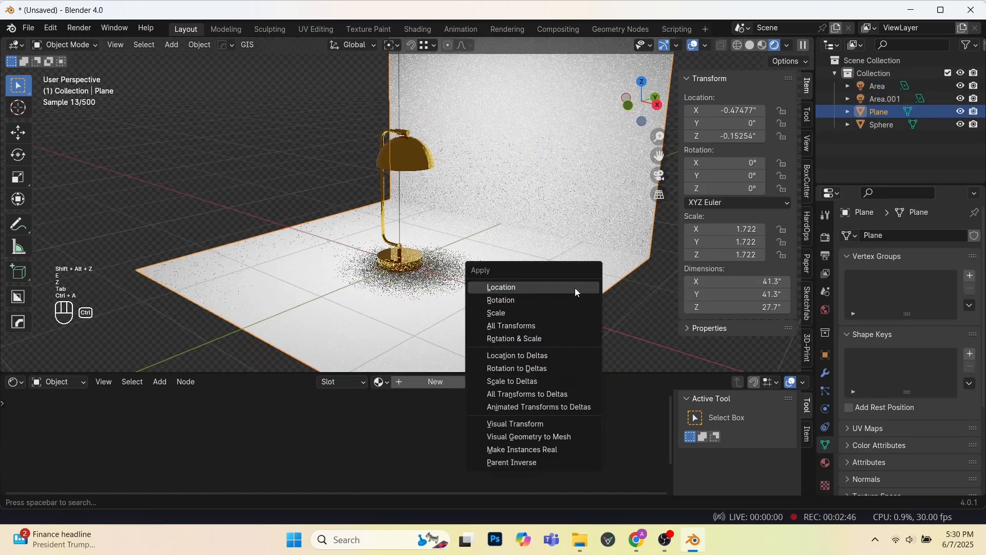
{"action": "left_click", "coordinate": [496, 312]}
{"action": "key", "text": "Tab"}
{"action": "key", "text": "ctrl+b"}
Widen the backdrop along X by a factor of about 1.77 and show it from the front without overlays.
{"action": "key", "text": "Tab"}
{"action": "key", "text": "s"}
{"action": "key", "text": "x"}
{"action": "left_click", "coordinate": [693, 255]}
{"action": "key", "text": "KP_1"}
{"action": "key", "text": "shift+alt+z"}
Show the world nodes in a maximized Shader Editor, add an Environment Texture and connect its color to the Background node.
{"action": "left_click", "coordinate": [58, 381]}
{"action": "left_click", "coordinate": [56, 409]}
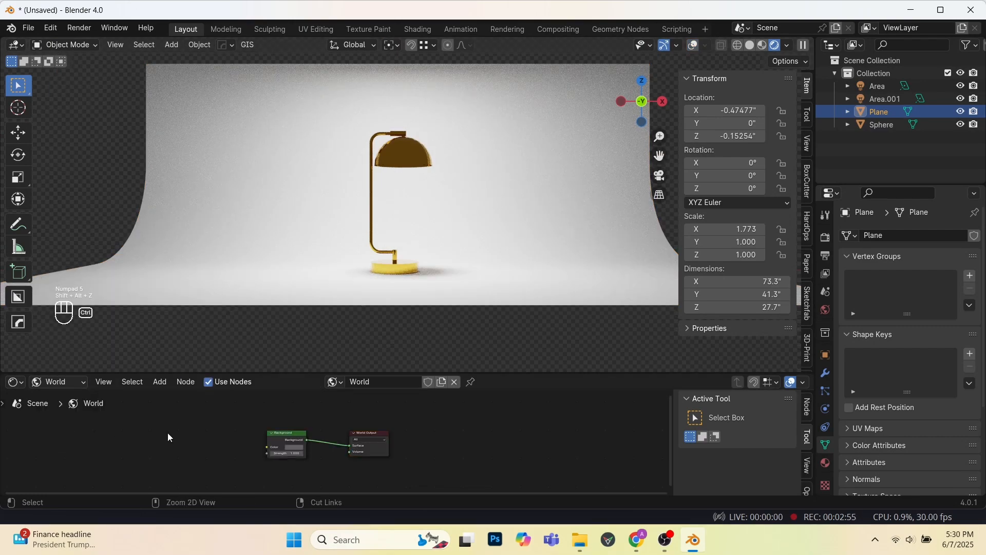
{"action": "key", "text": "ctrl+space"}
{"action": "key", "text": "shift+a"}
{"action": "type", "text": "env"}
{"action": "left_click_drag", "start_coordinate": [256, 286], "coordinate": [294, 282]}
Browse the Documents folder for an image for the Environment Texture.
{"action": "left_click", "coordinate": [227, 299]}
{"action": "scroll", "coordinate": [426, 294], "scroll_direction": "down", "scroll_amount": 2}
{"action": "scroll", "coordinate": [778, 172], "scroll_direction": "up", "scroll_amount": 2}
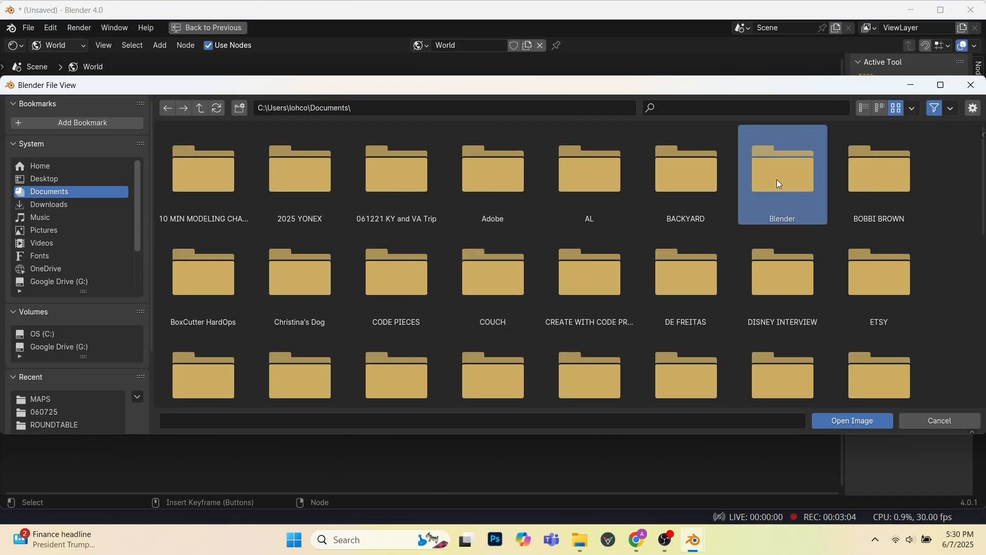